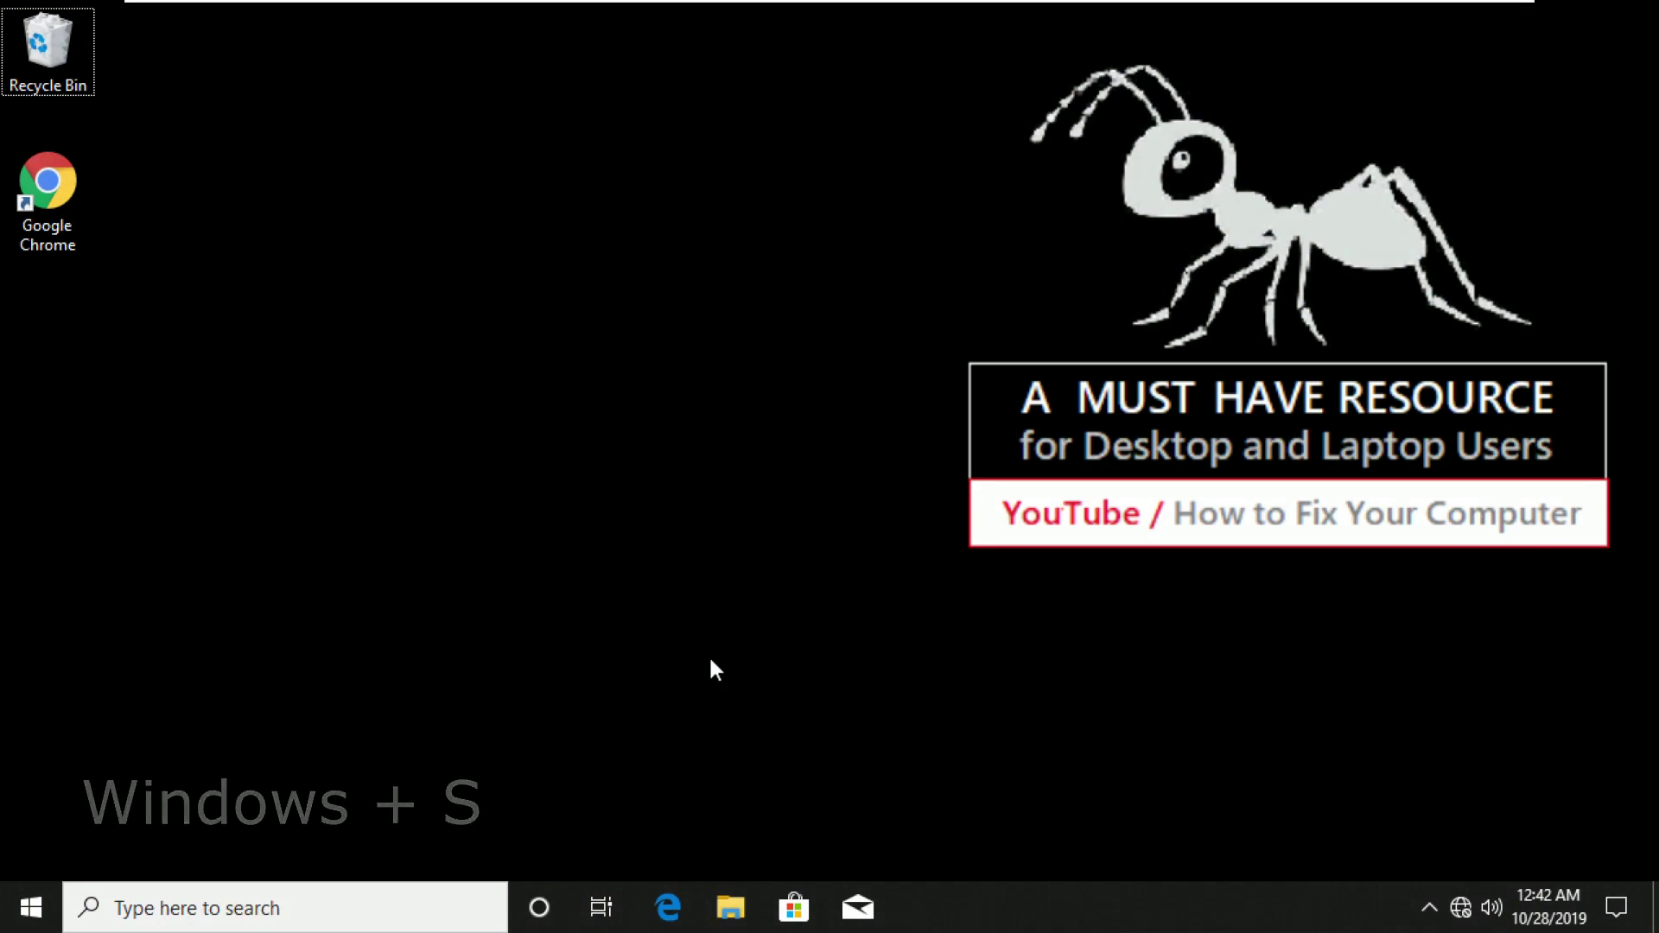
Step: Search Windows for 'task scheduler' and run Task Scheduler as administrator
key("super+s")
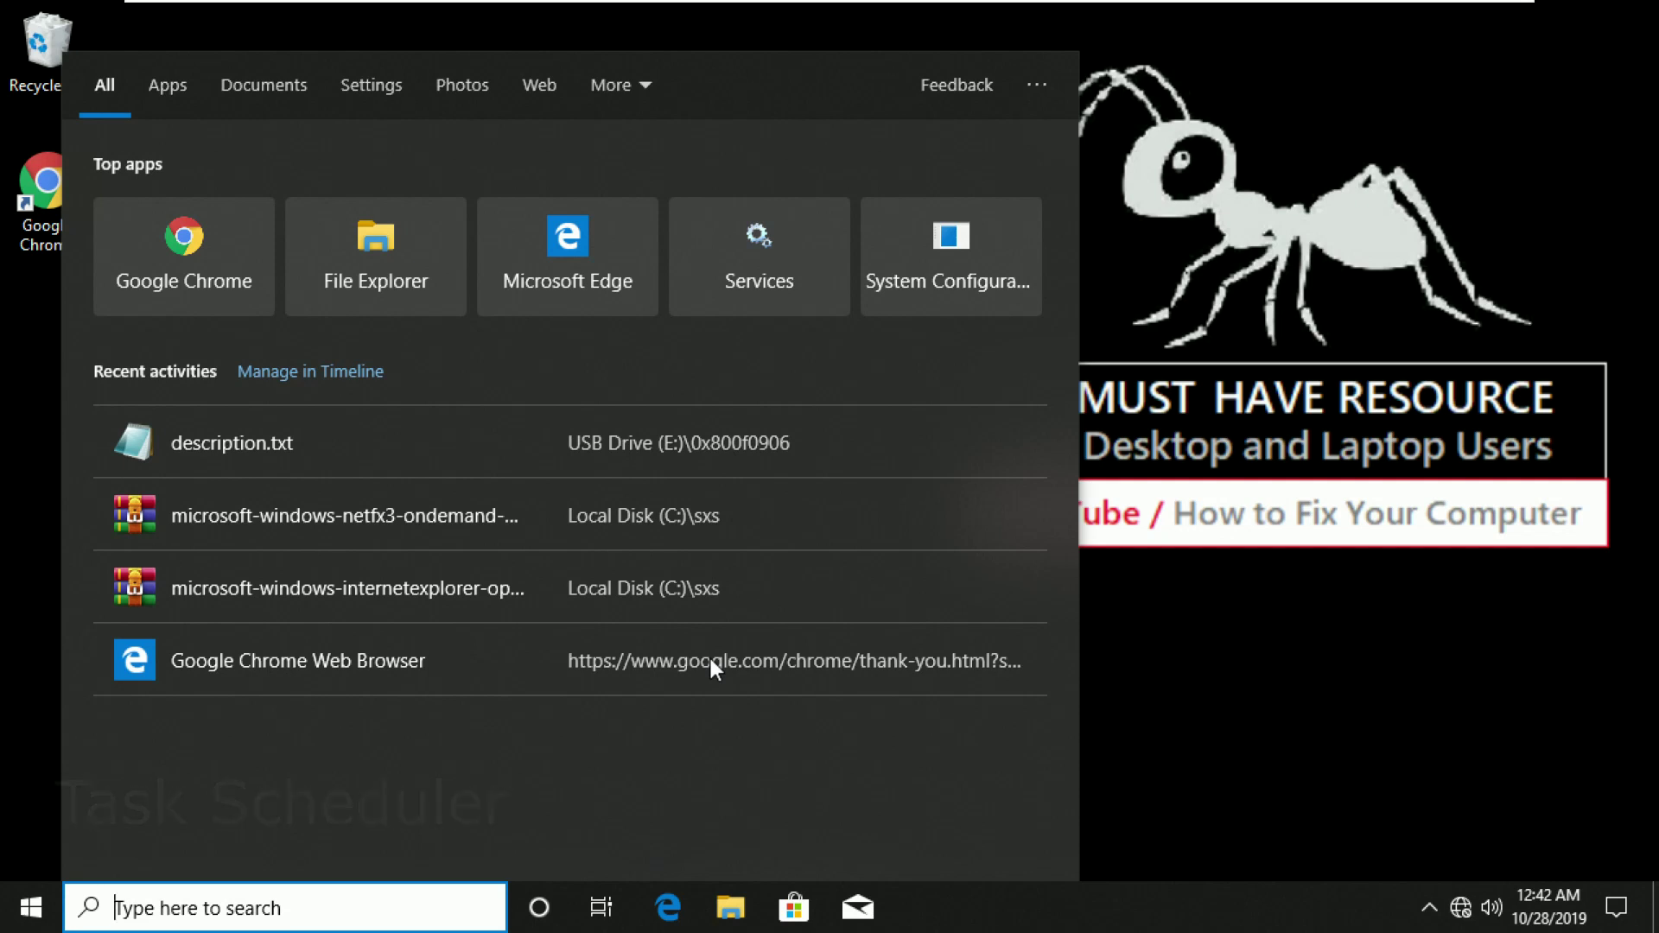
type("task sch")
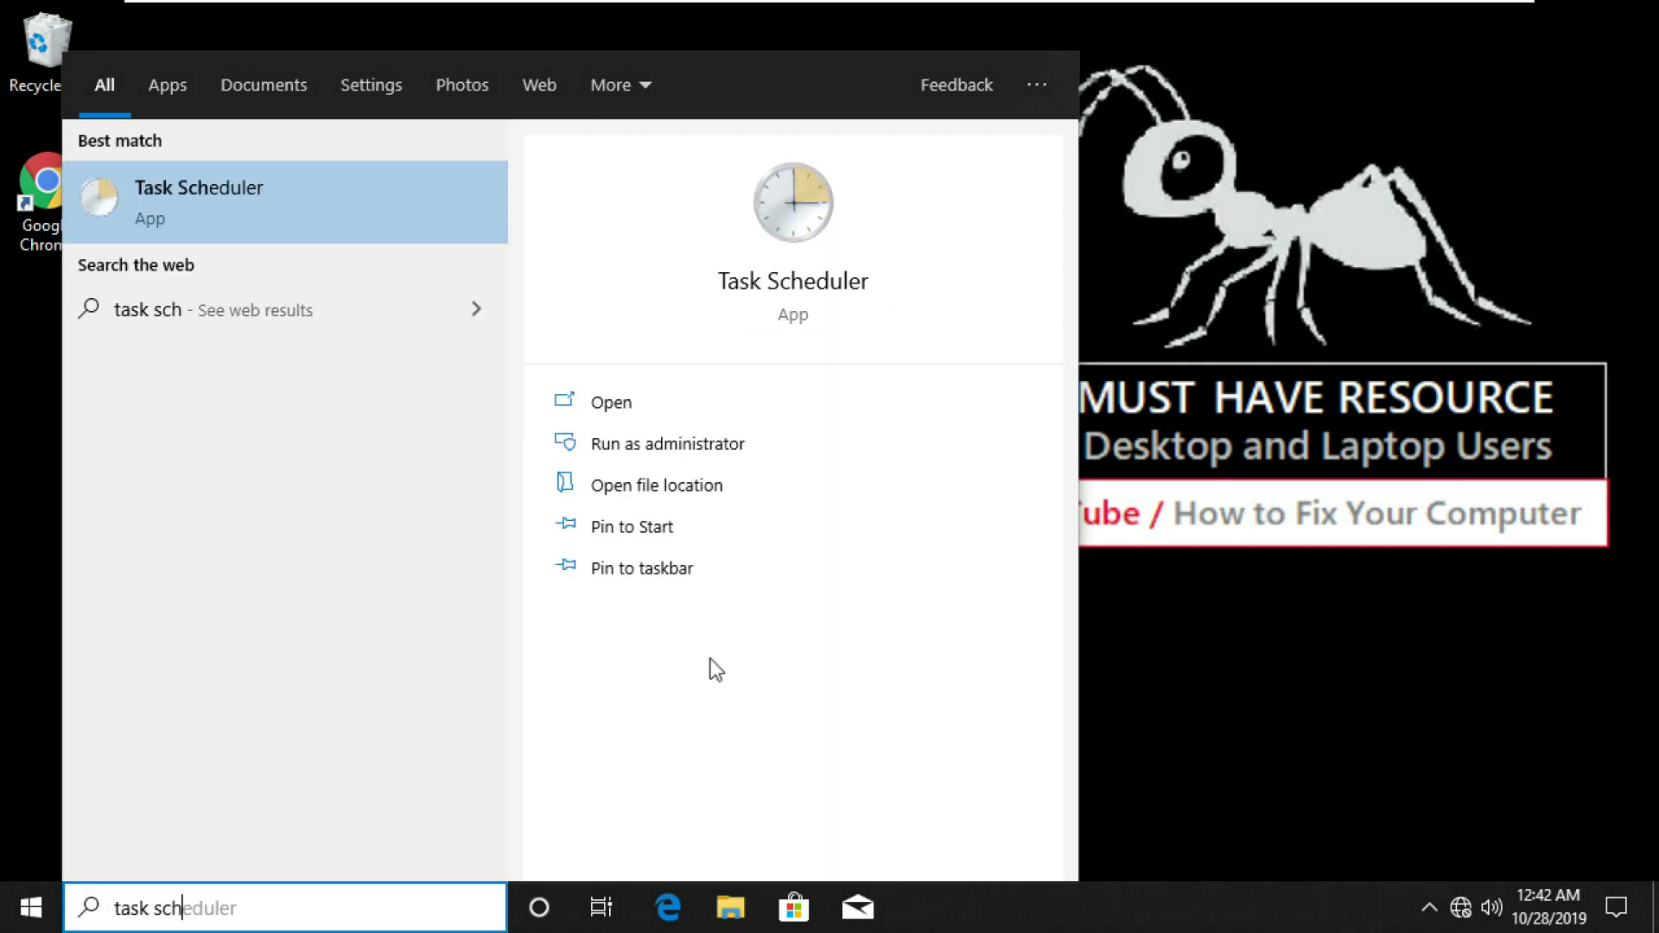
type("edul")
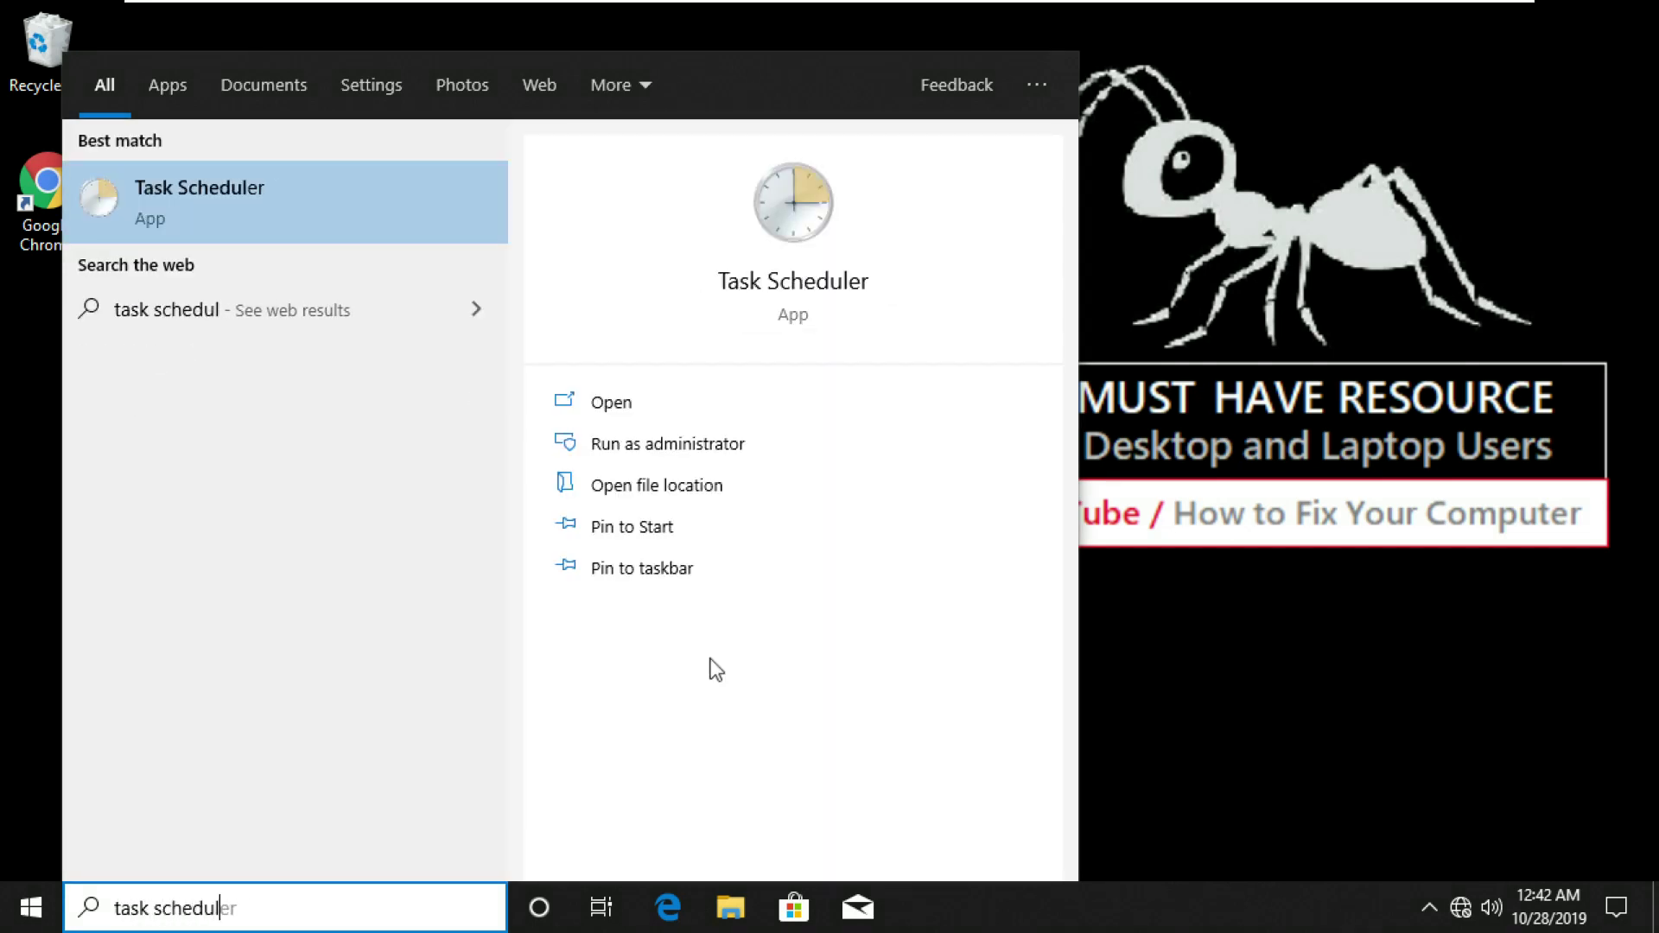
type("er")
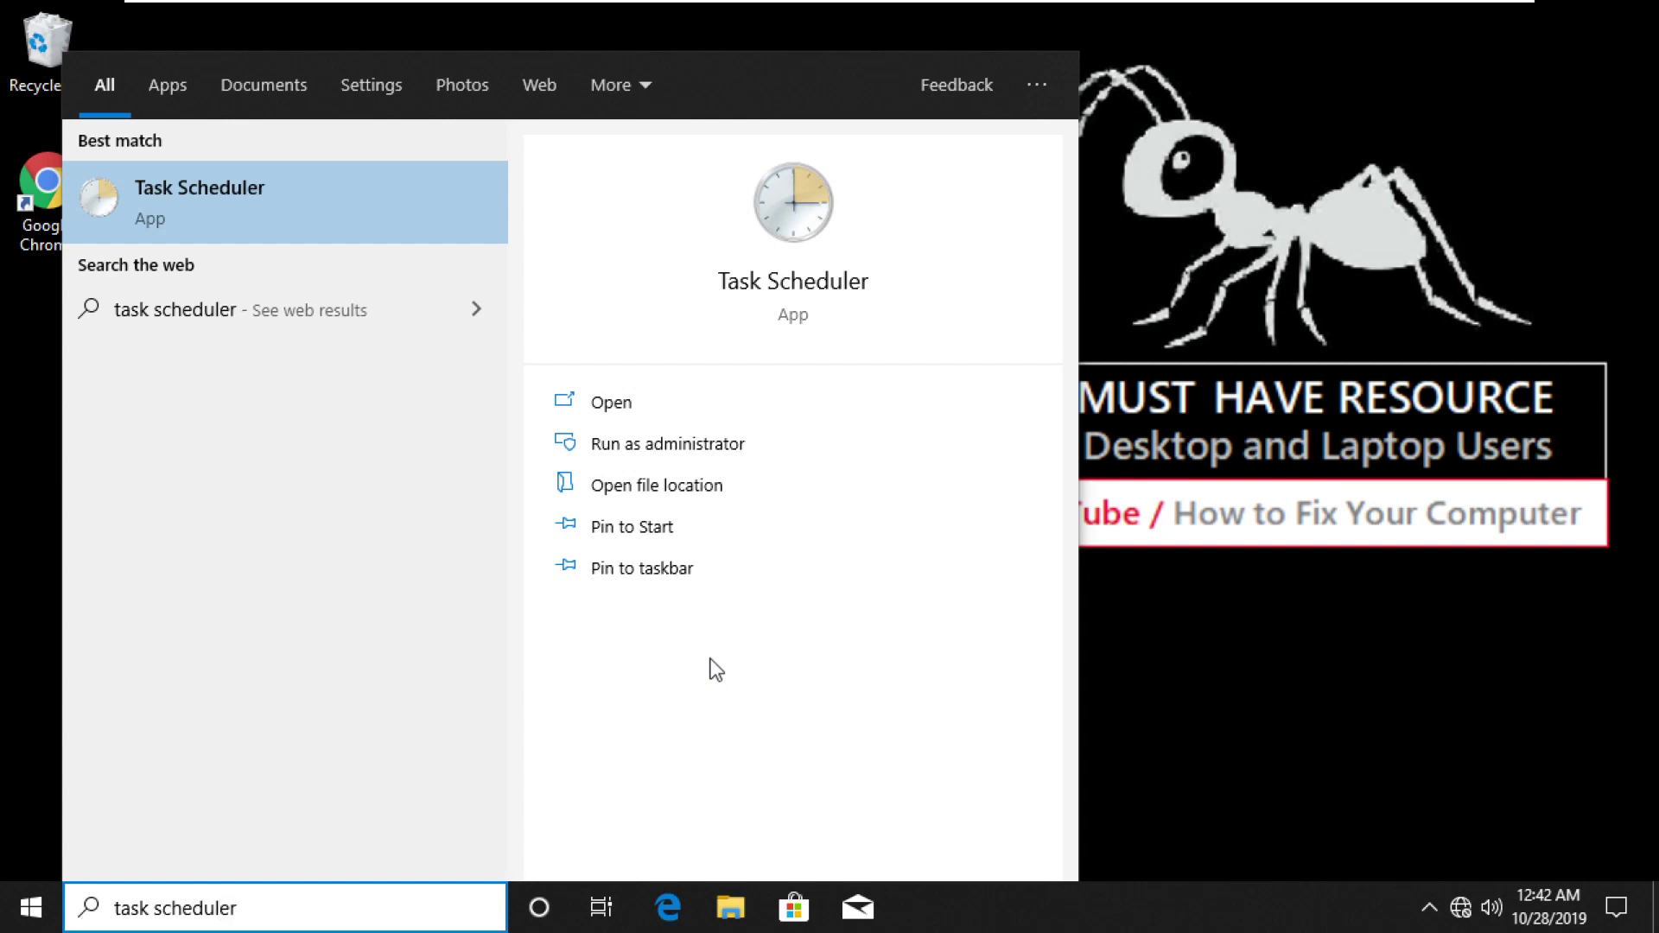
right_click(256, 225)
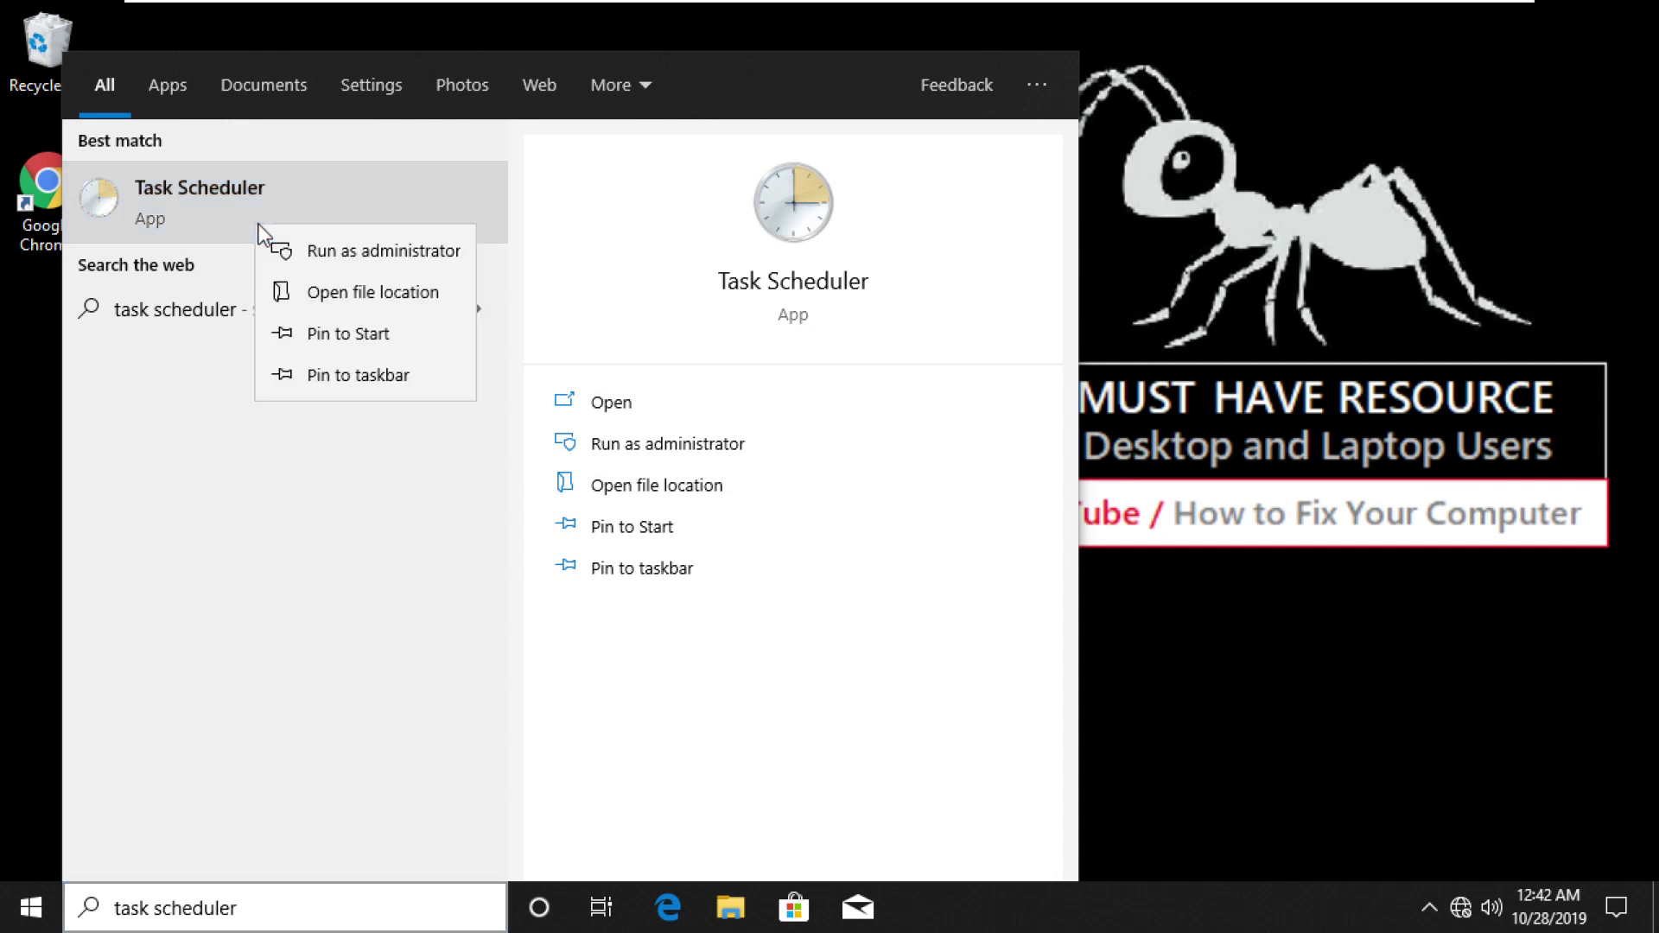
left_click(304, 249)
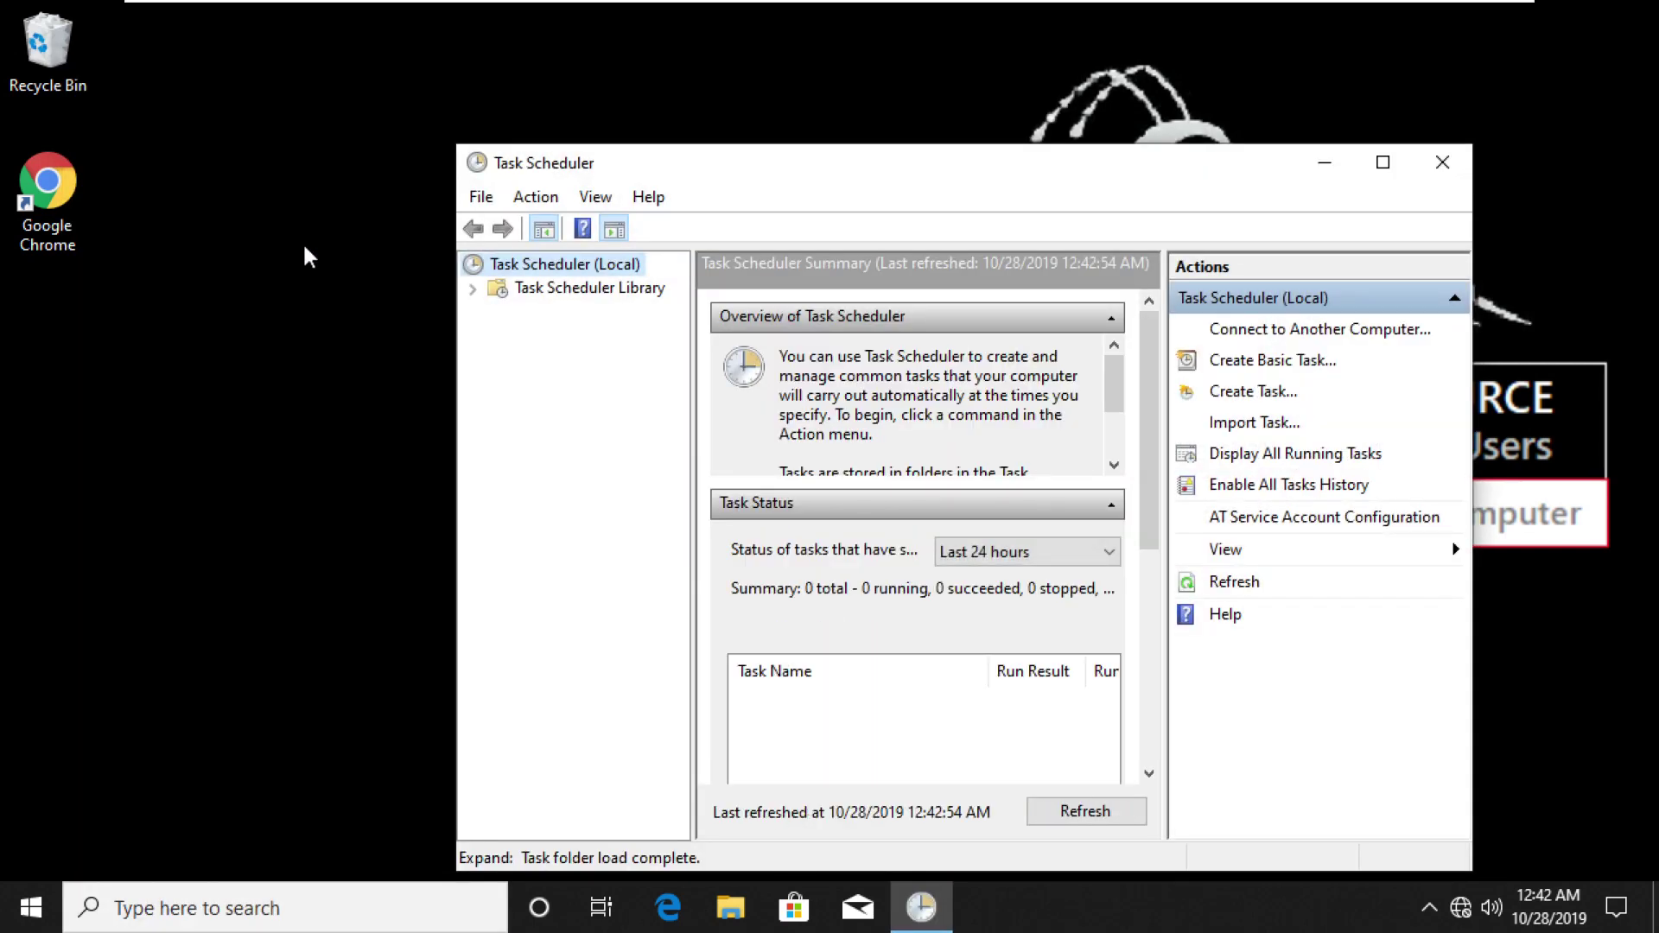
Step: Maximize Task Scheduler, go to Library > Microsoft > Windows > Defrag, and select ScheduledDefrag
double_click(688, 170)
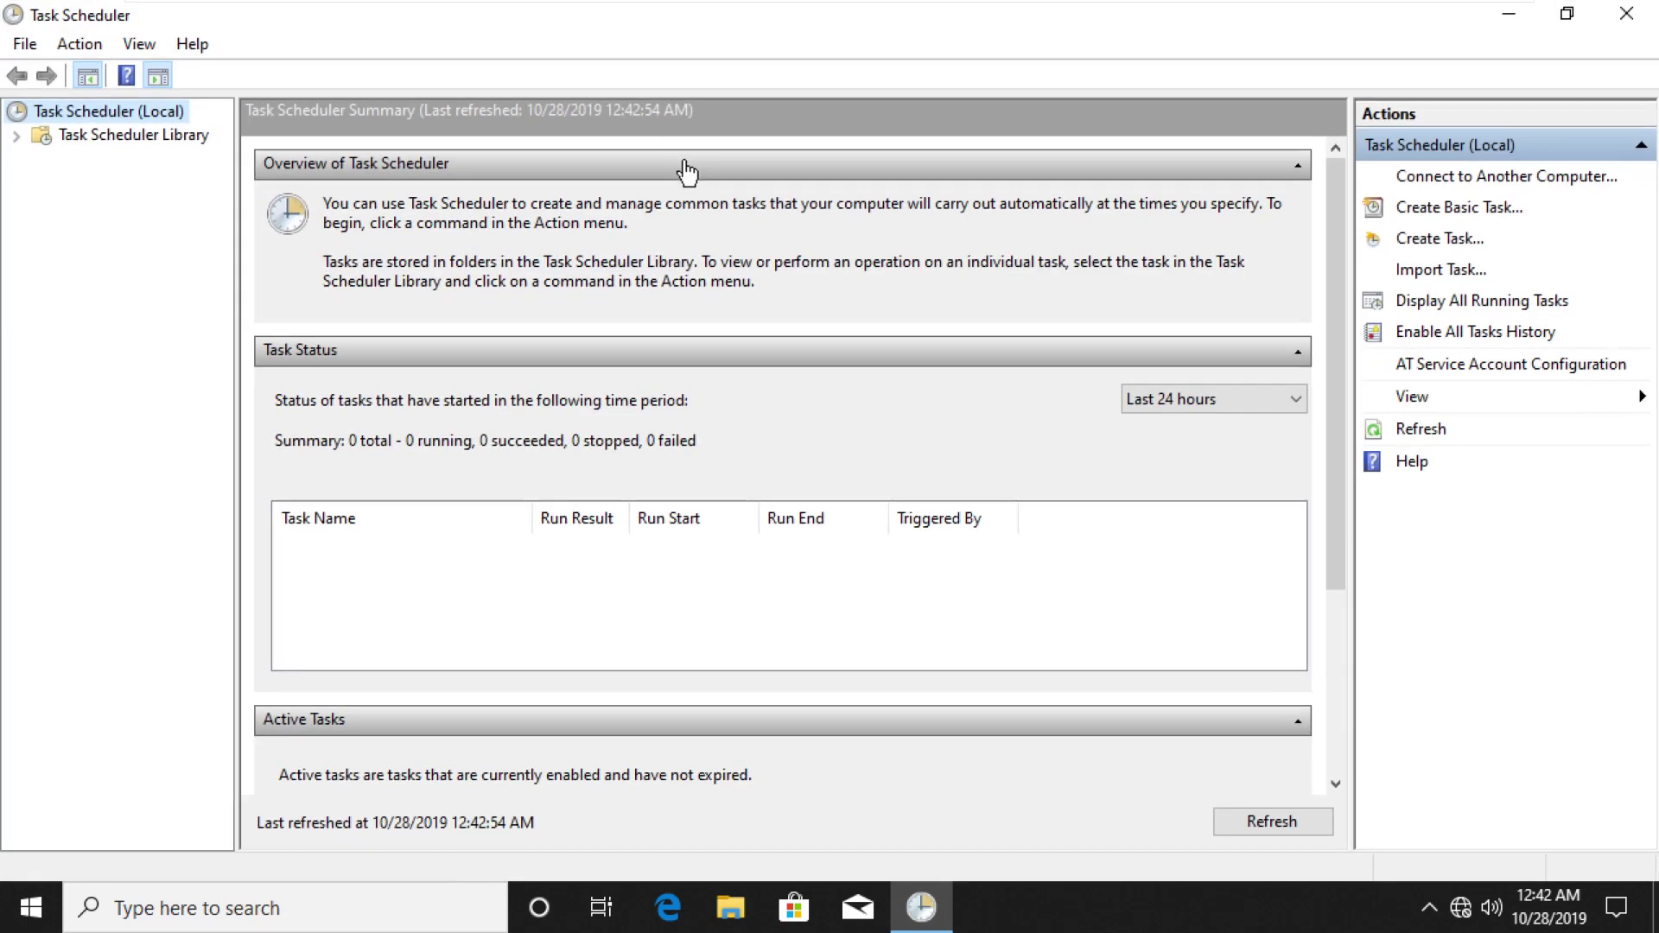
left_click(16, 137)
left_click(40, 160)
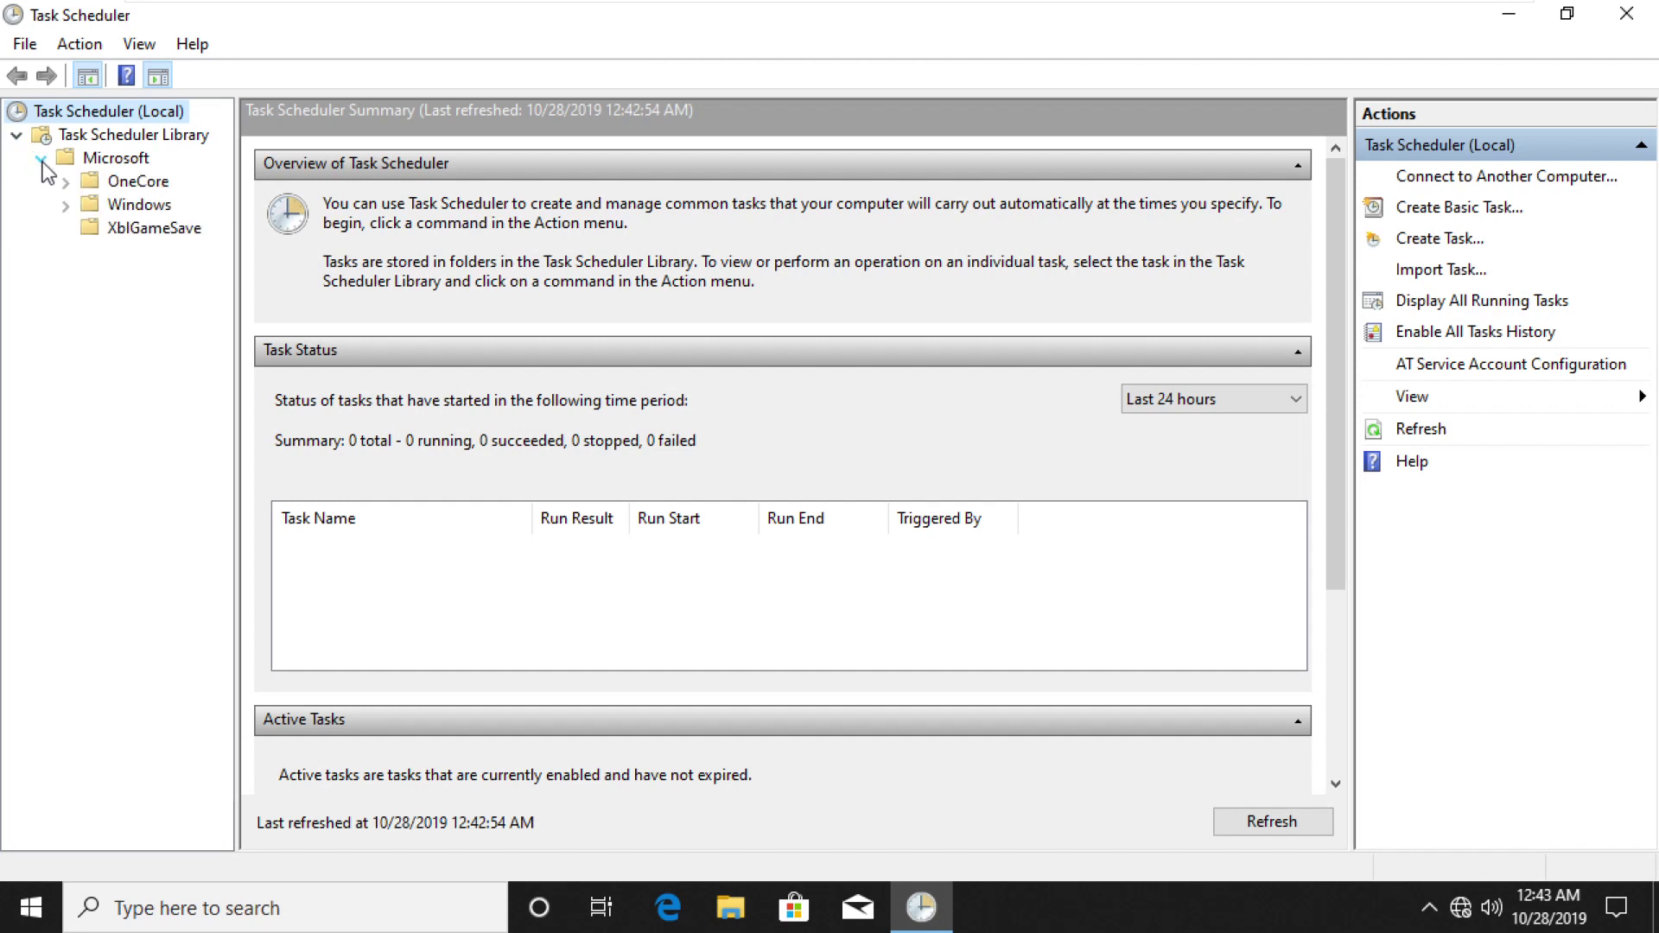
left_click(65, 209)
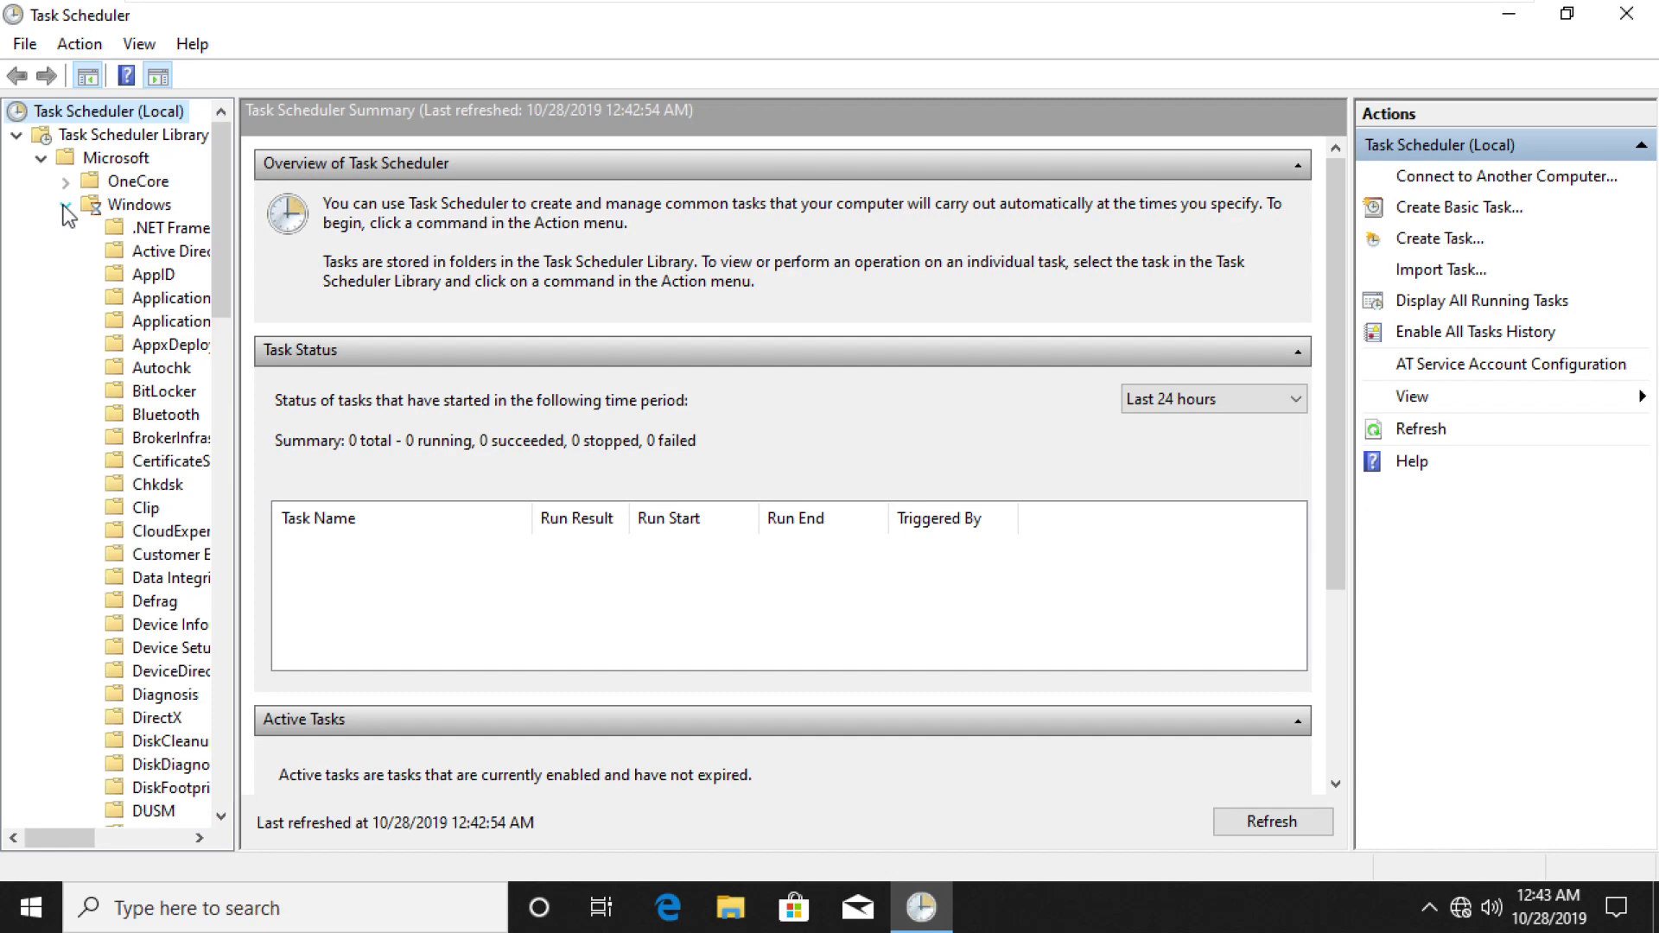
scroll(160, 432, "down", 5)
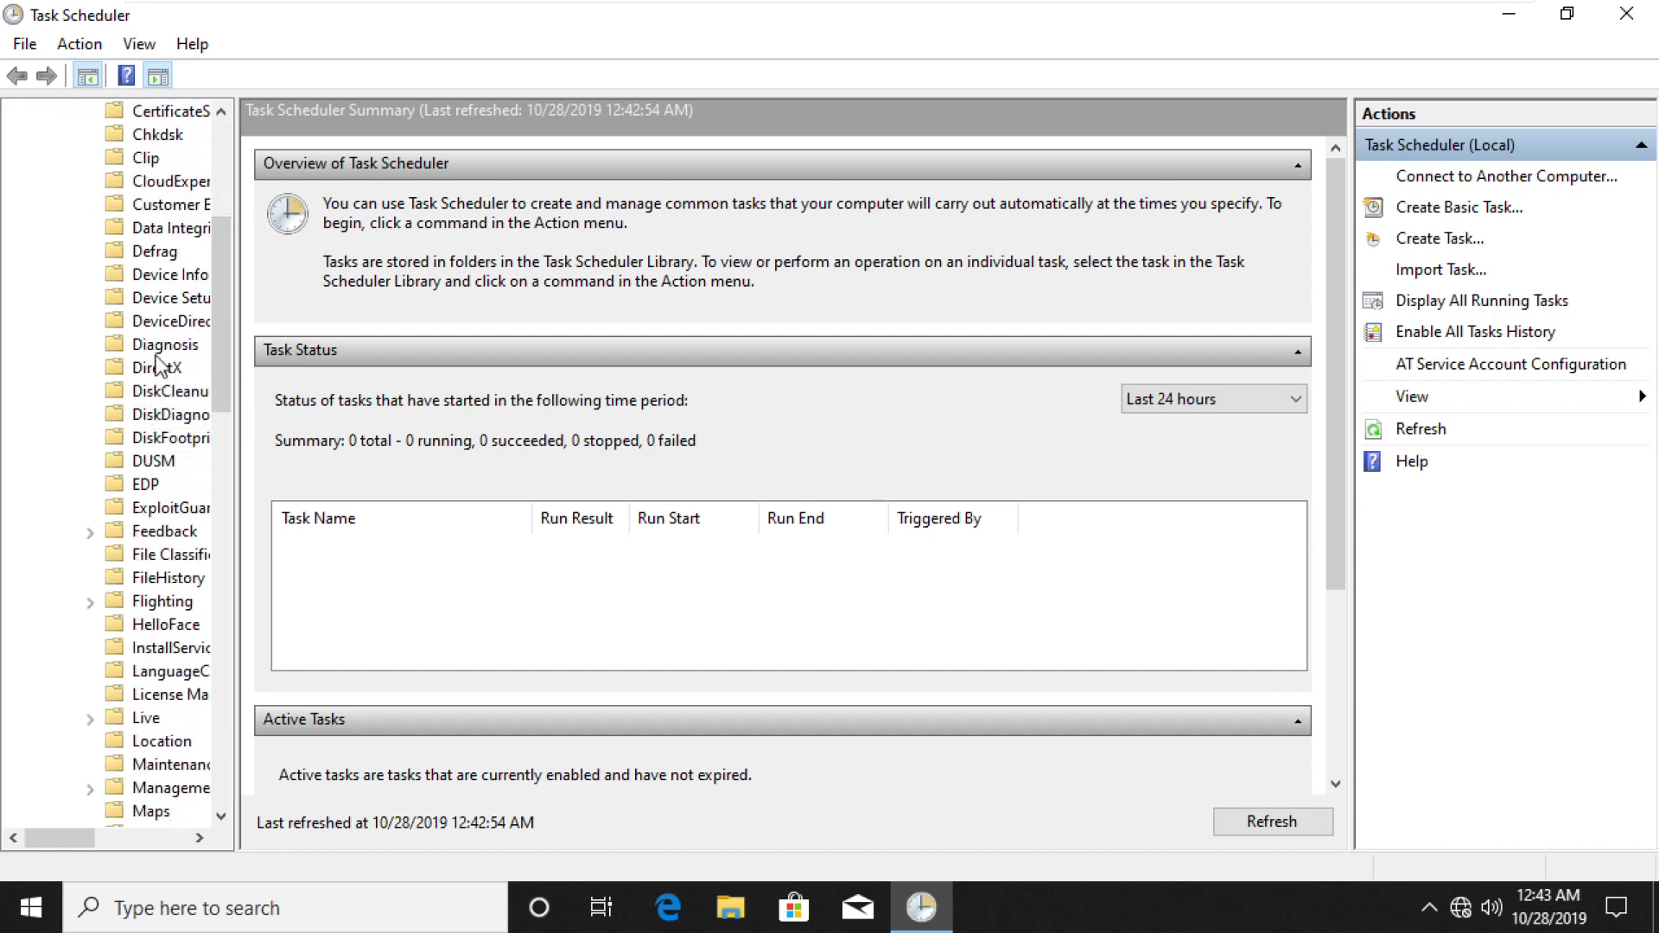
left_click(154, 252)
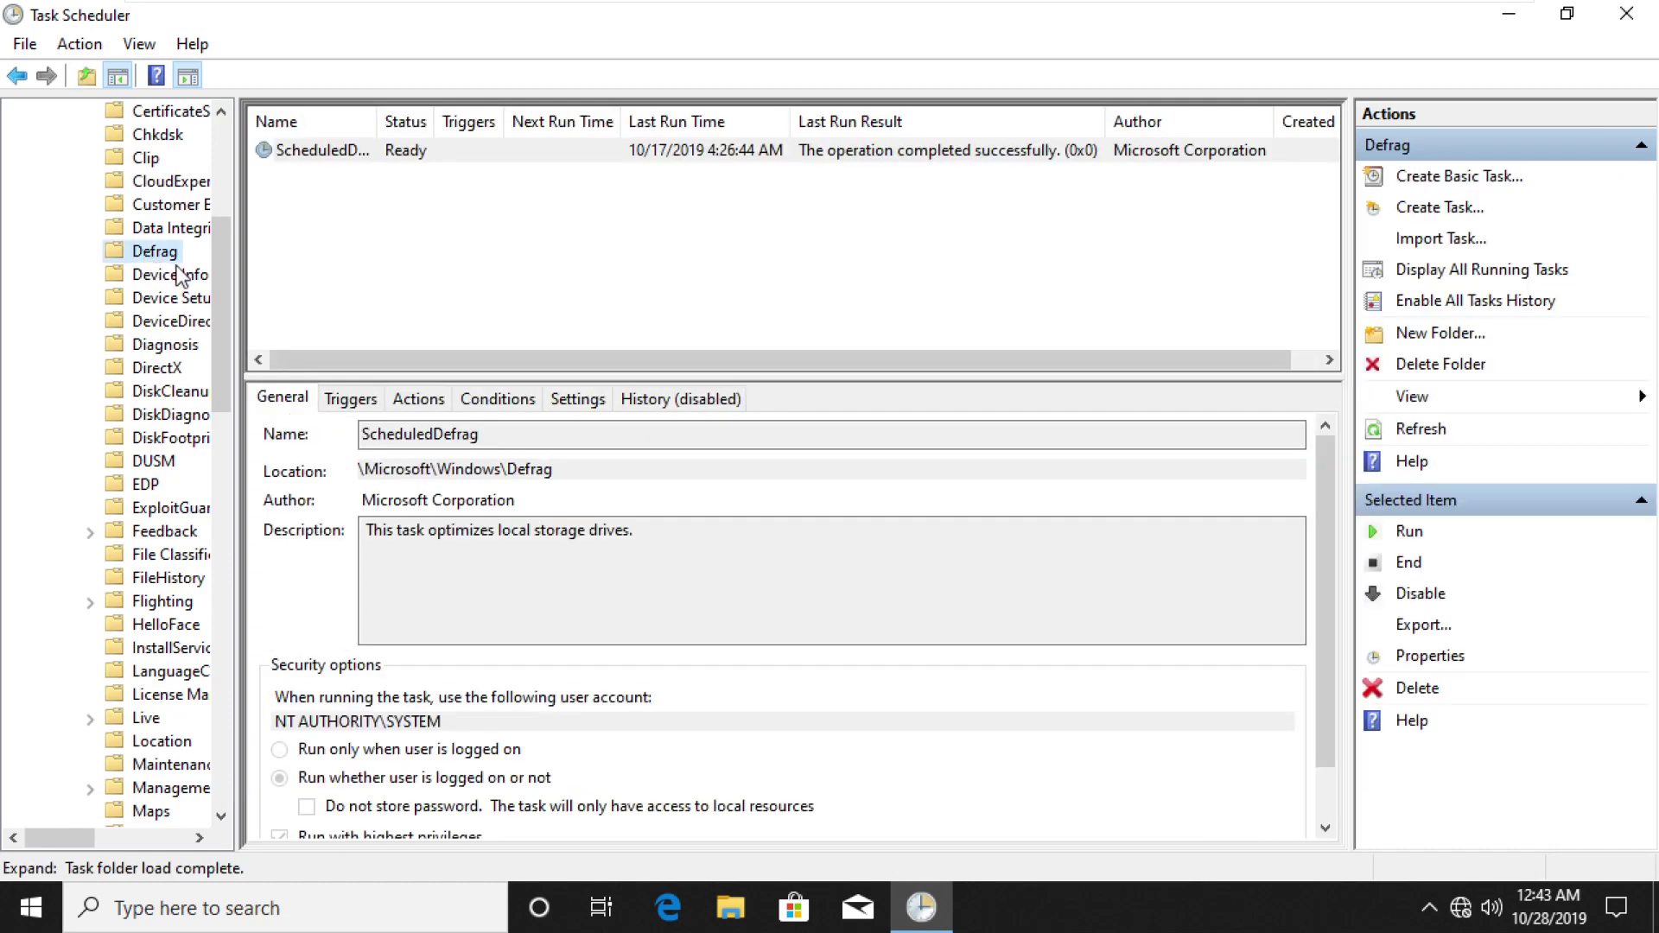
left_click_drag(232, 267, 341, 285)
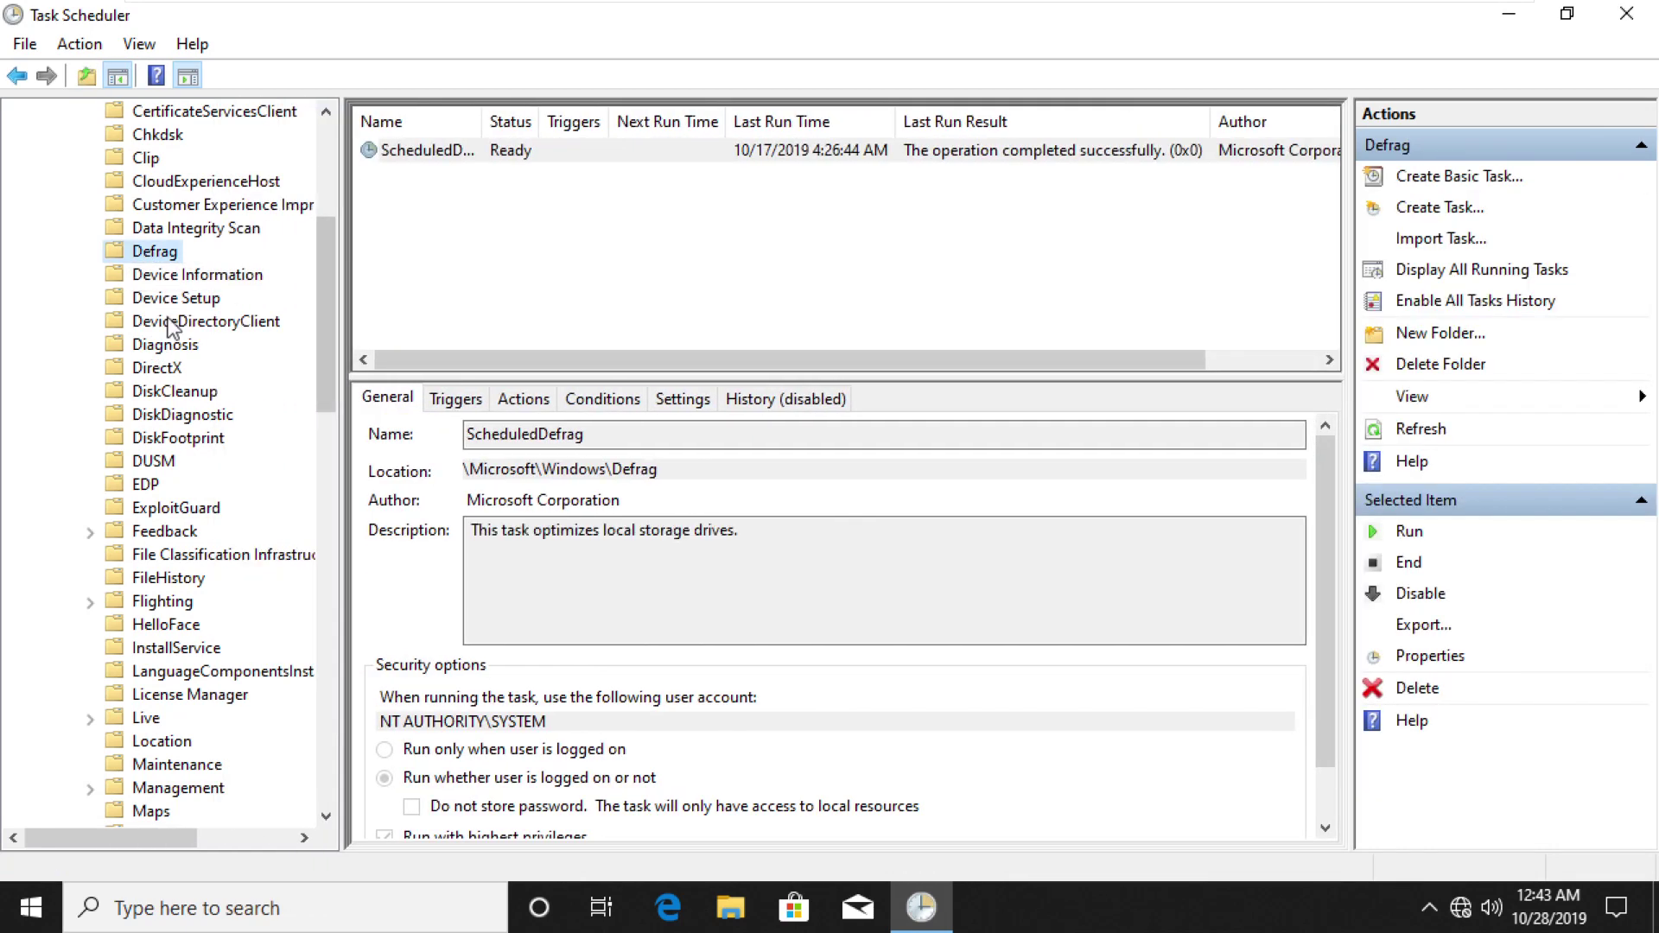
scroll(170, 327, "up", 3)
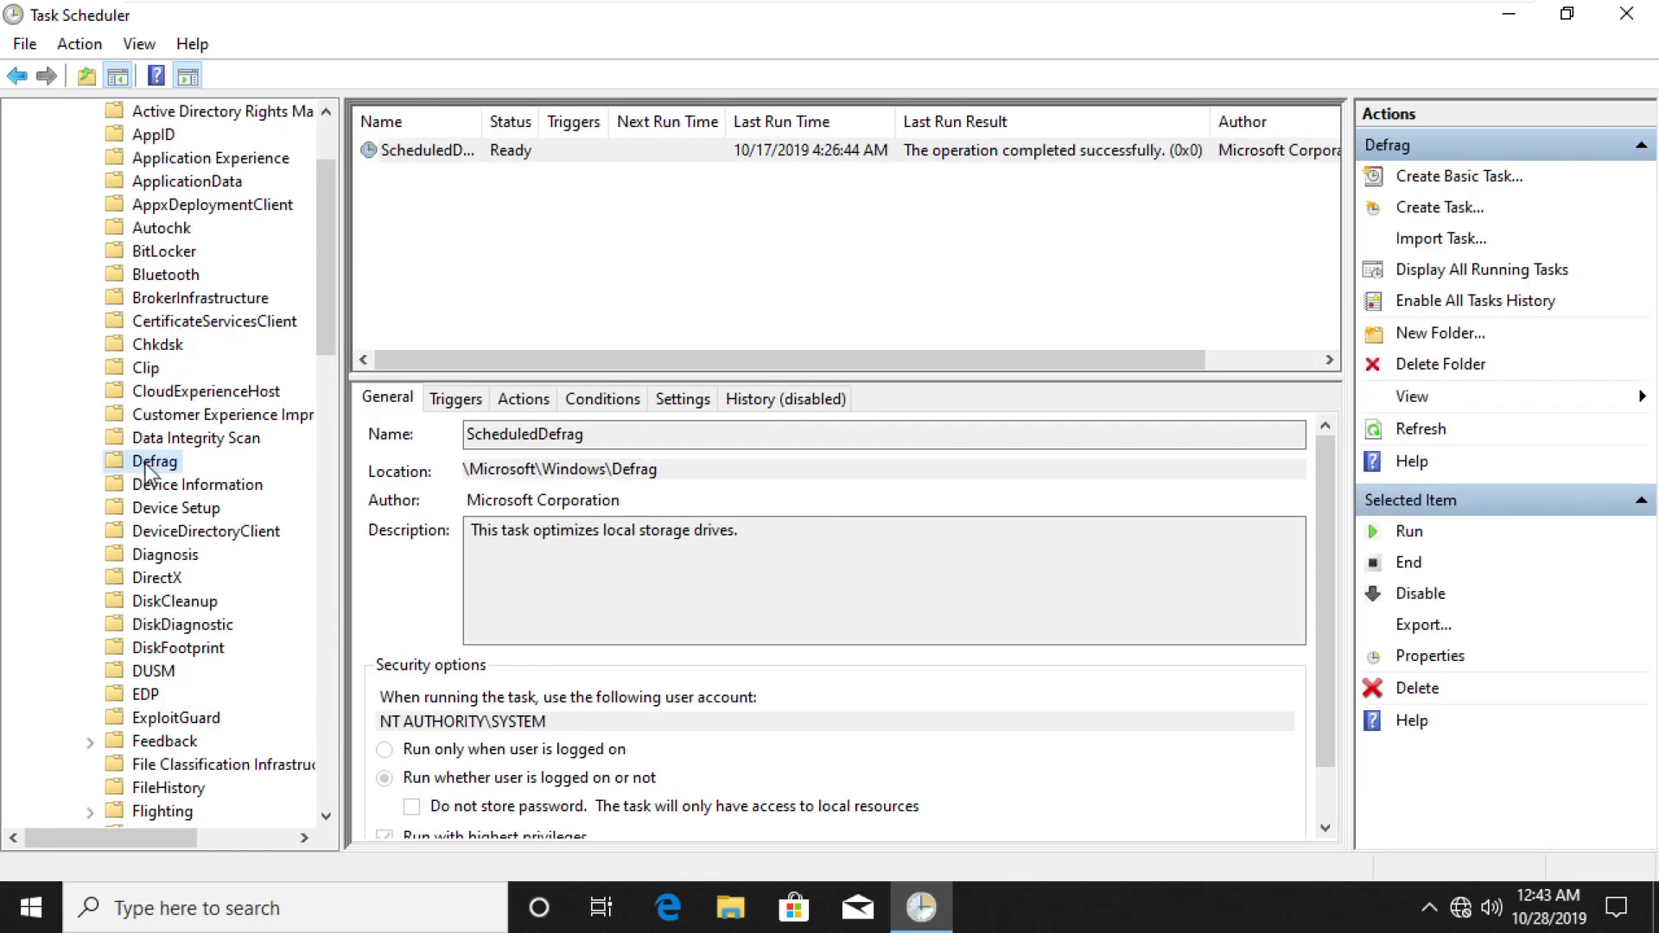
left_click(444, 154)
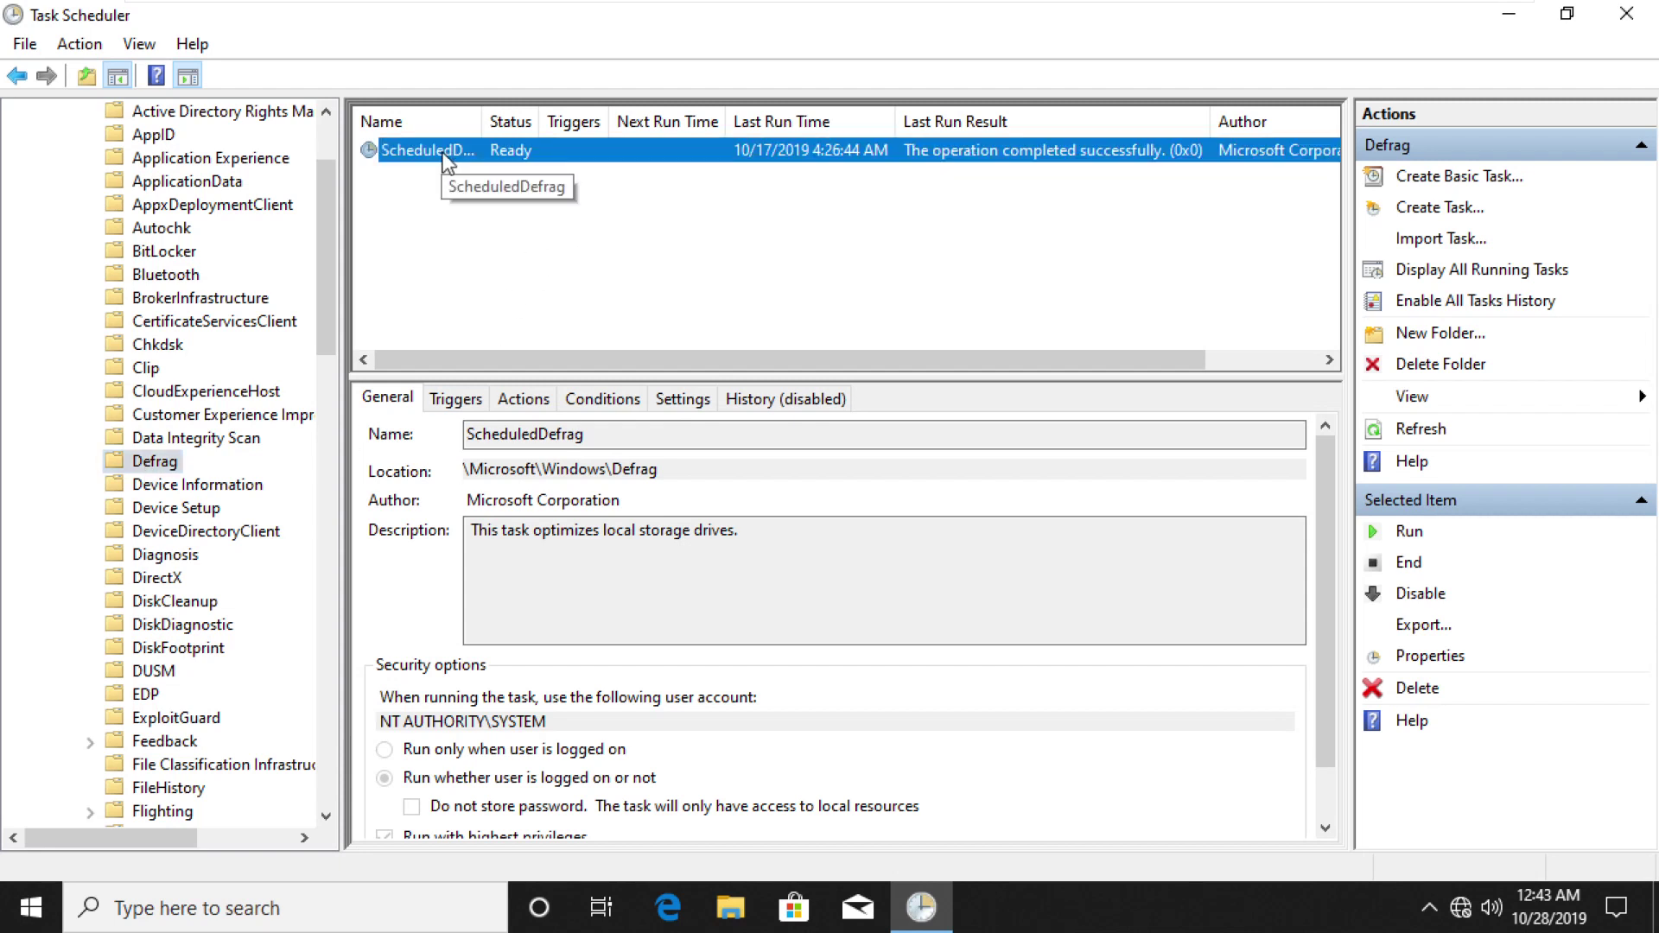
Step: End all running ScheduledDefrag instances, disable the task so Status shows Disabled, and close Task Scheduler
left_click(1431, 570)
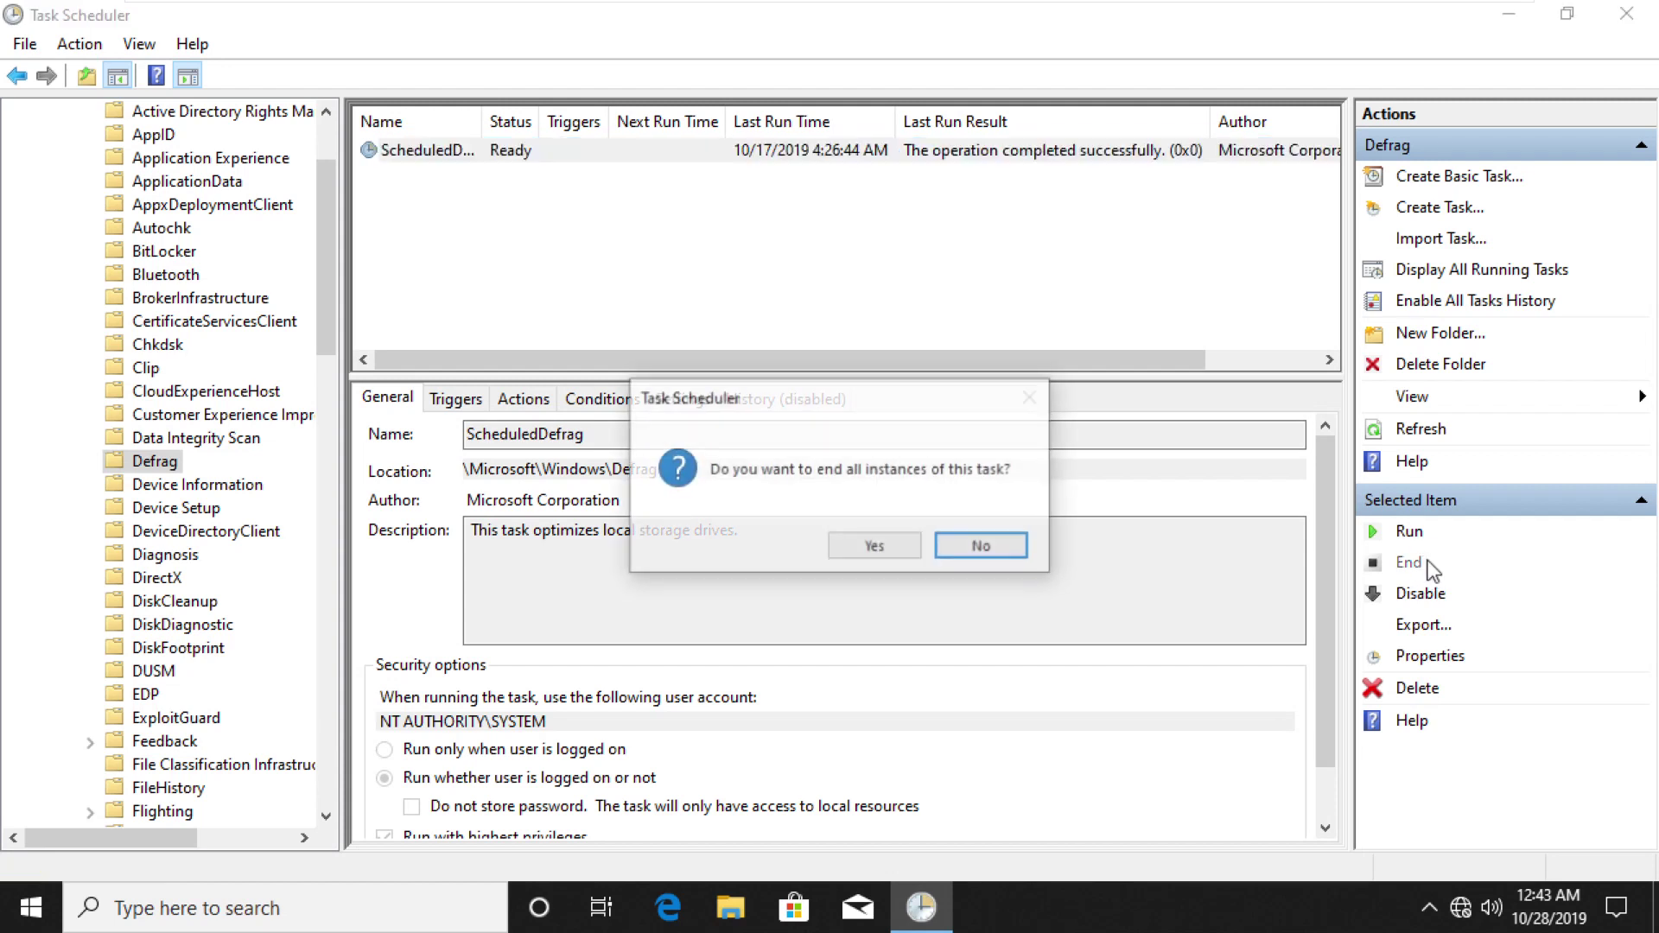
left_click(888, 551)
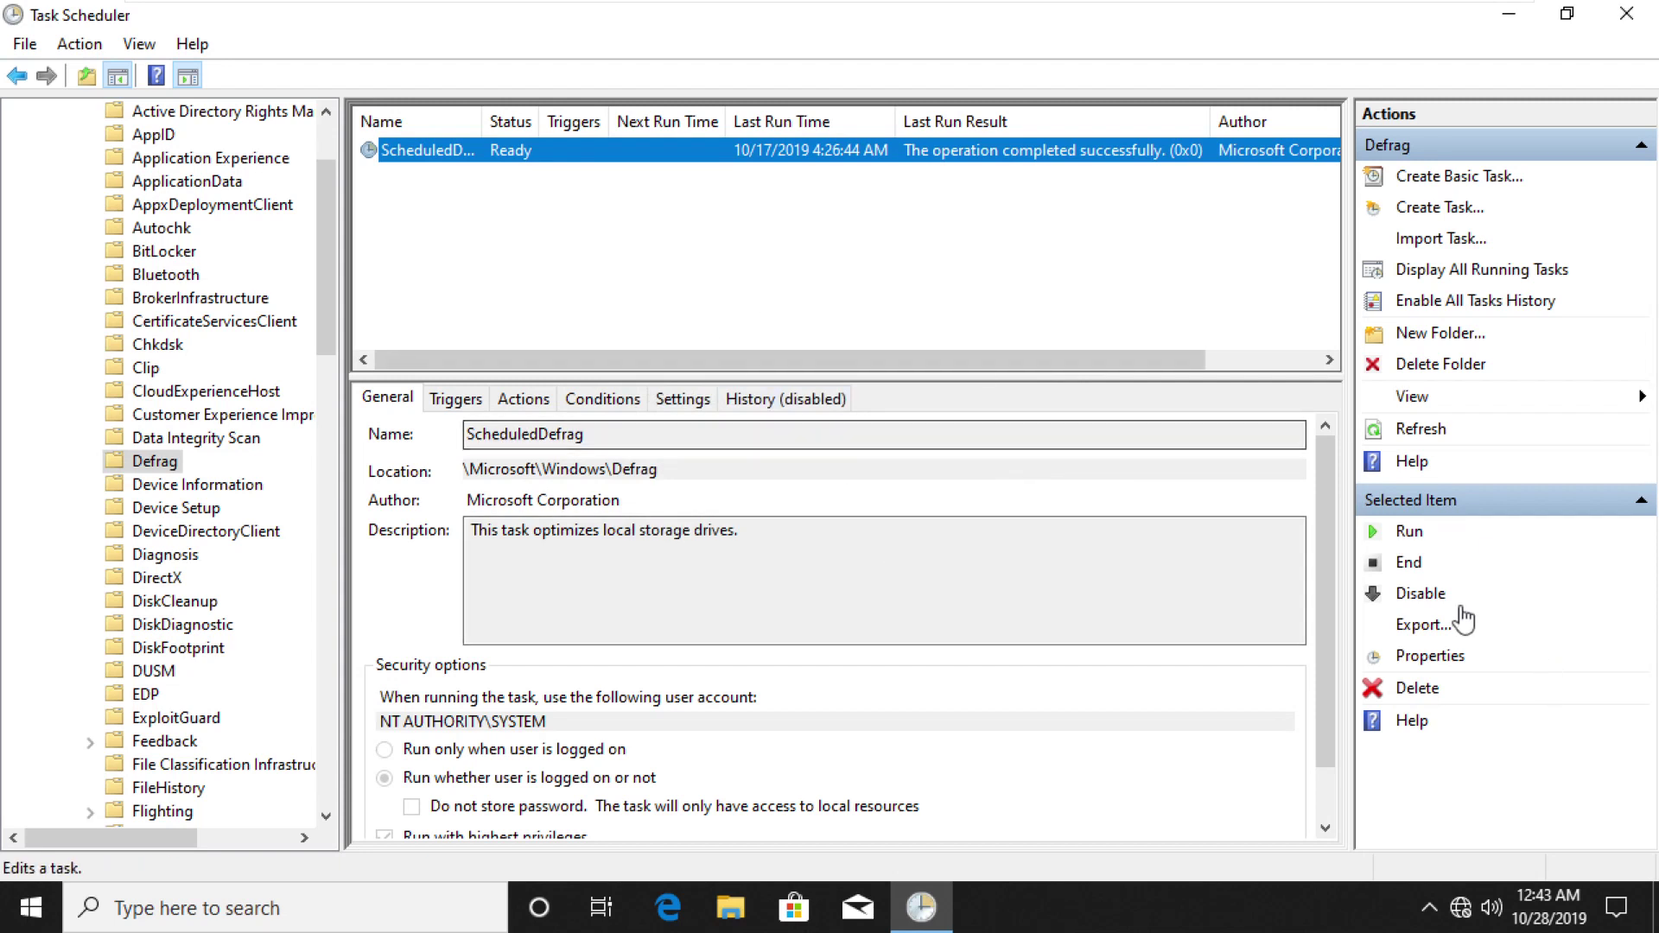
left_click(1420, 595)
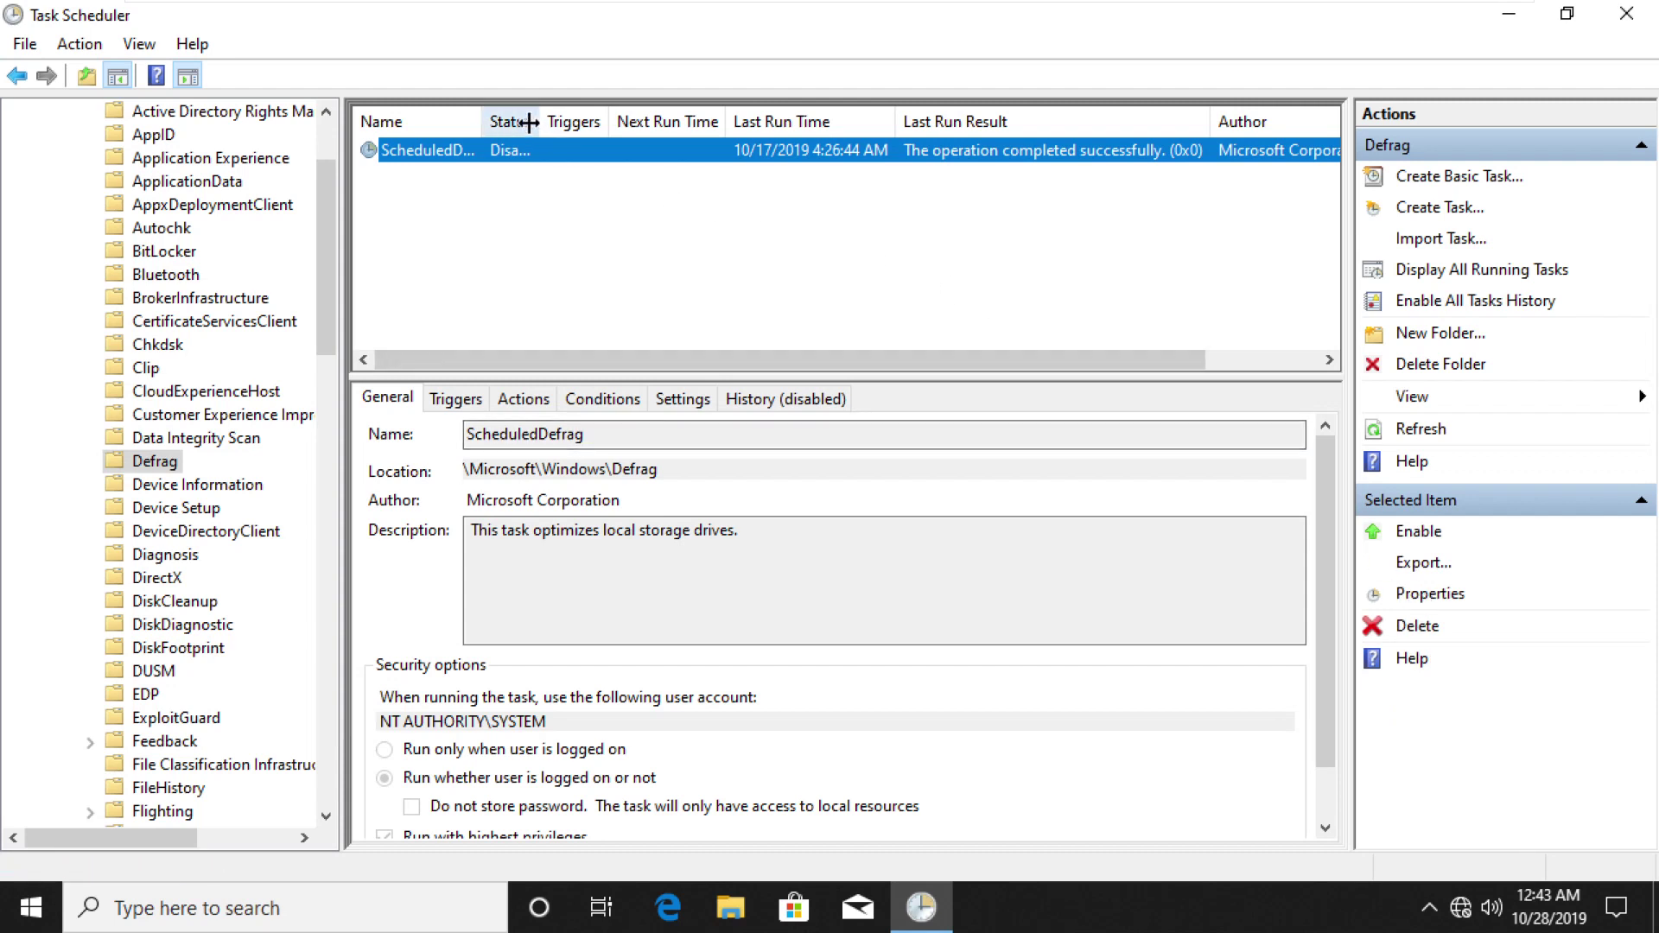
left_click_drag(535, 128, 614, 126)
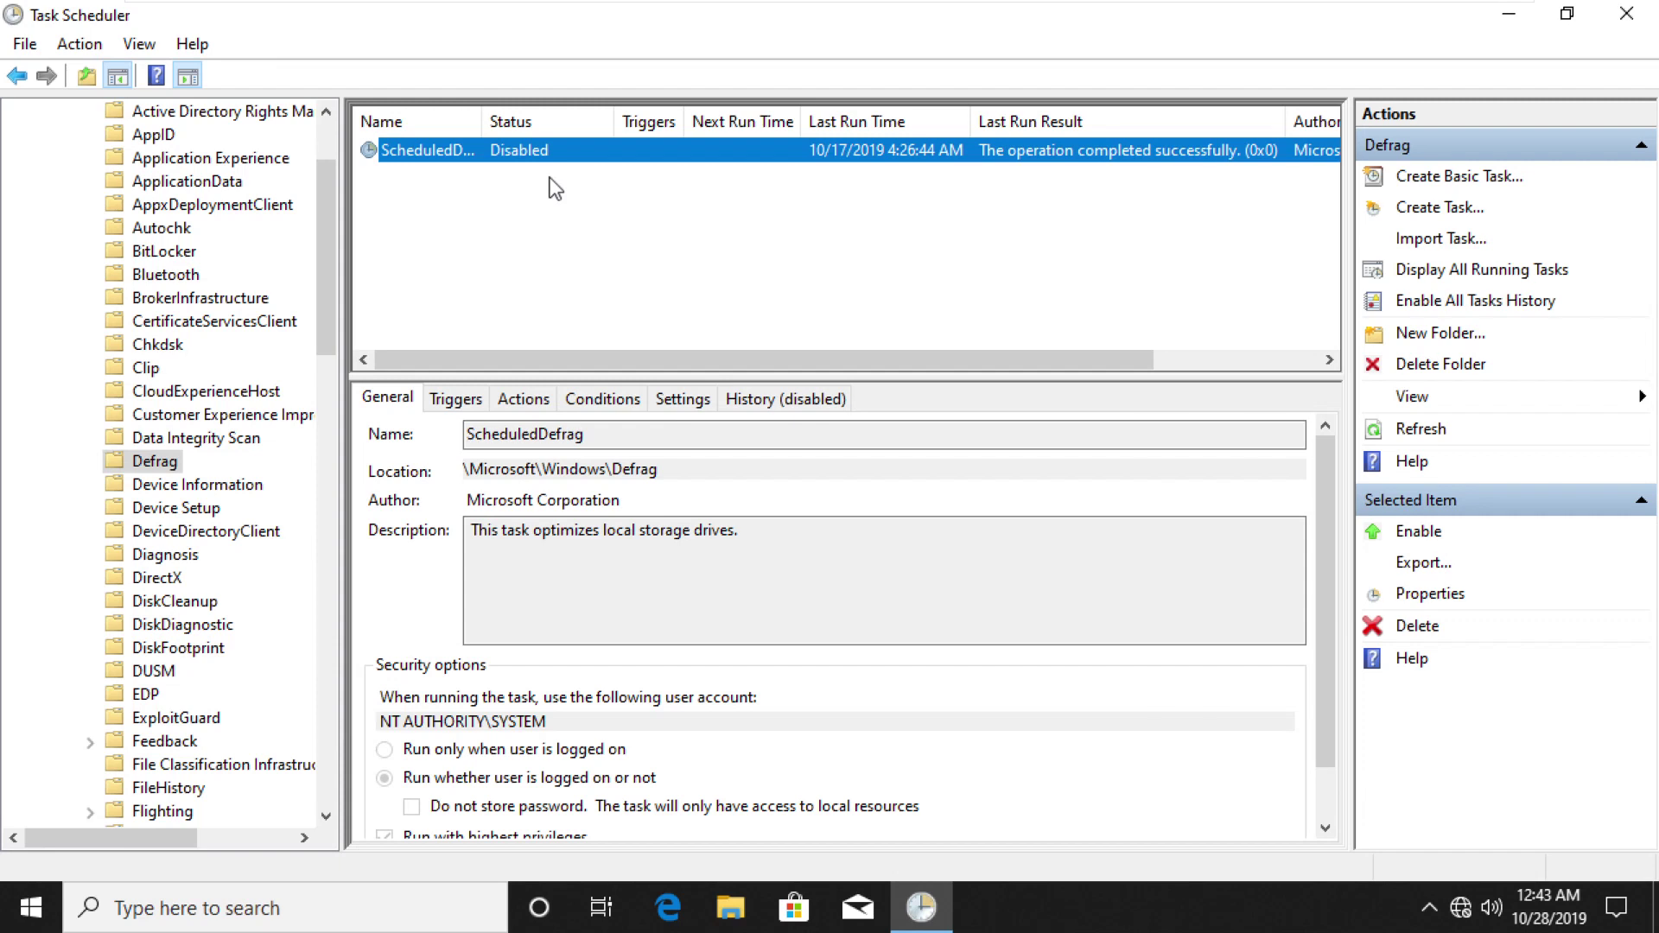
left_click(567, 212)
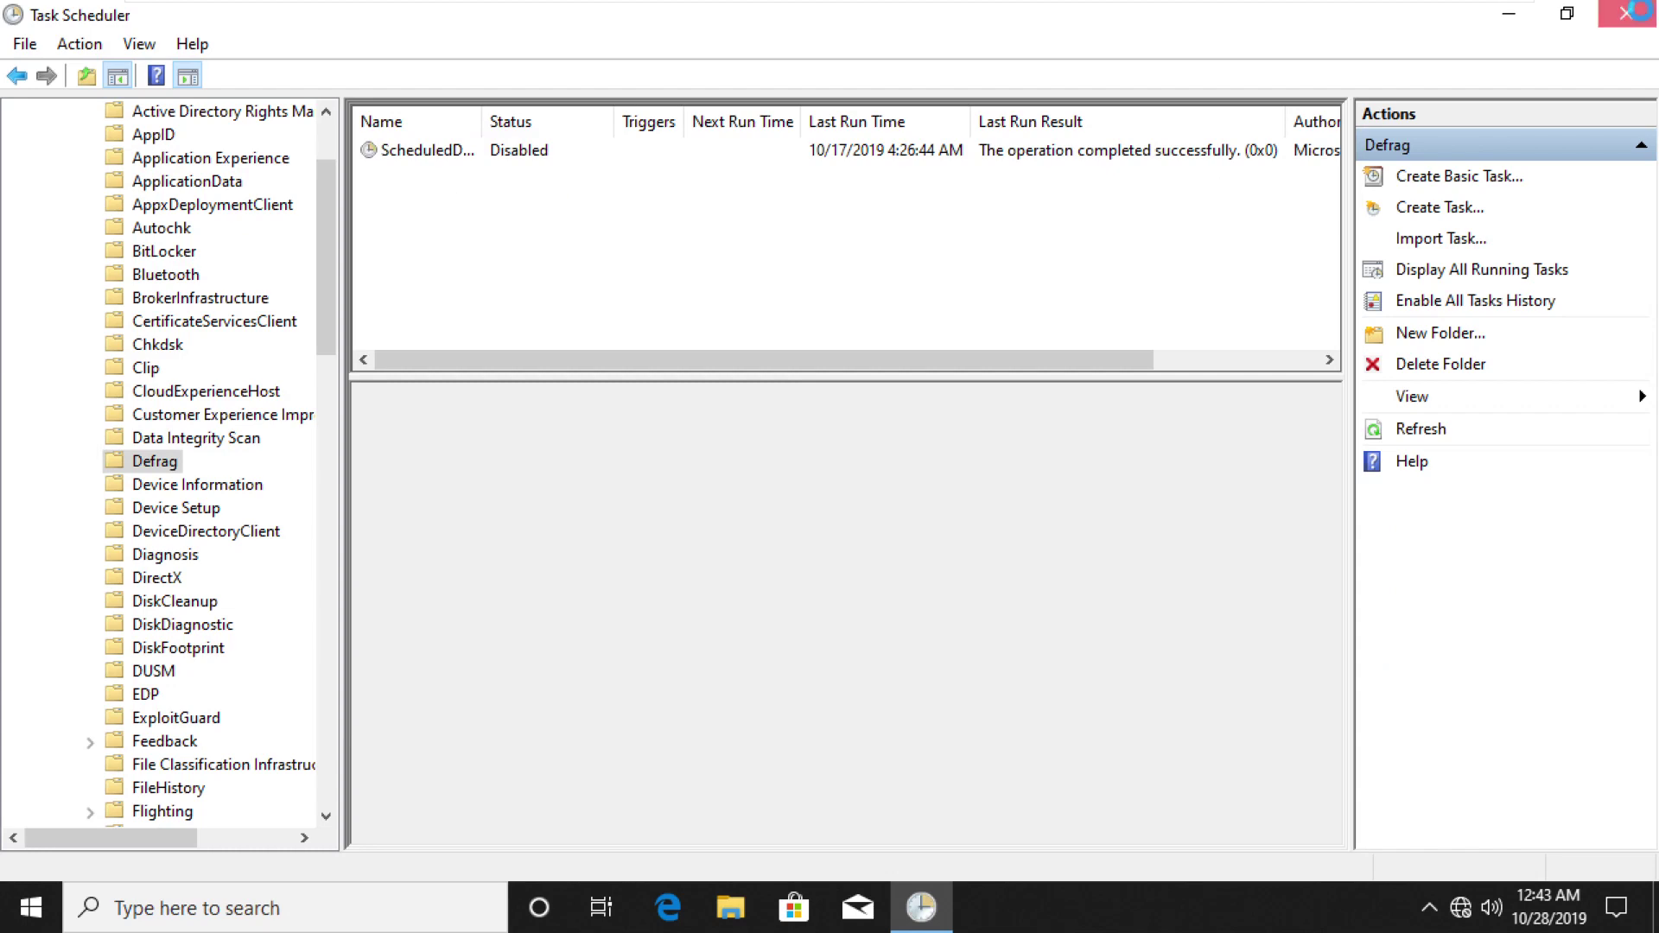
left_click(1626, 13)
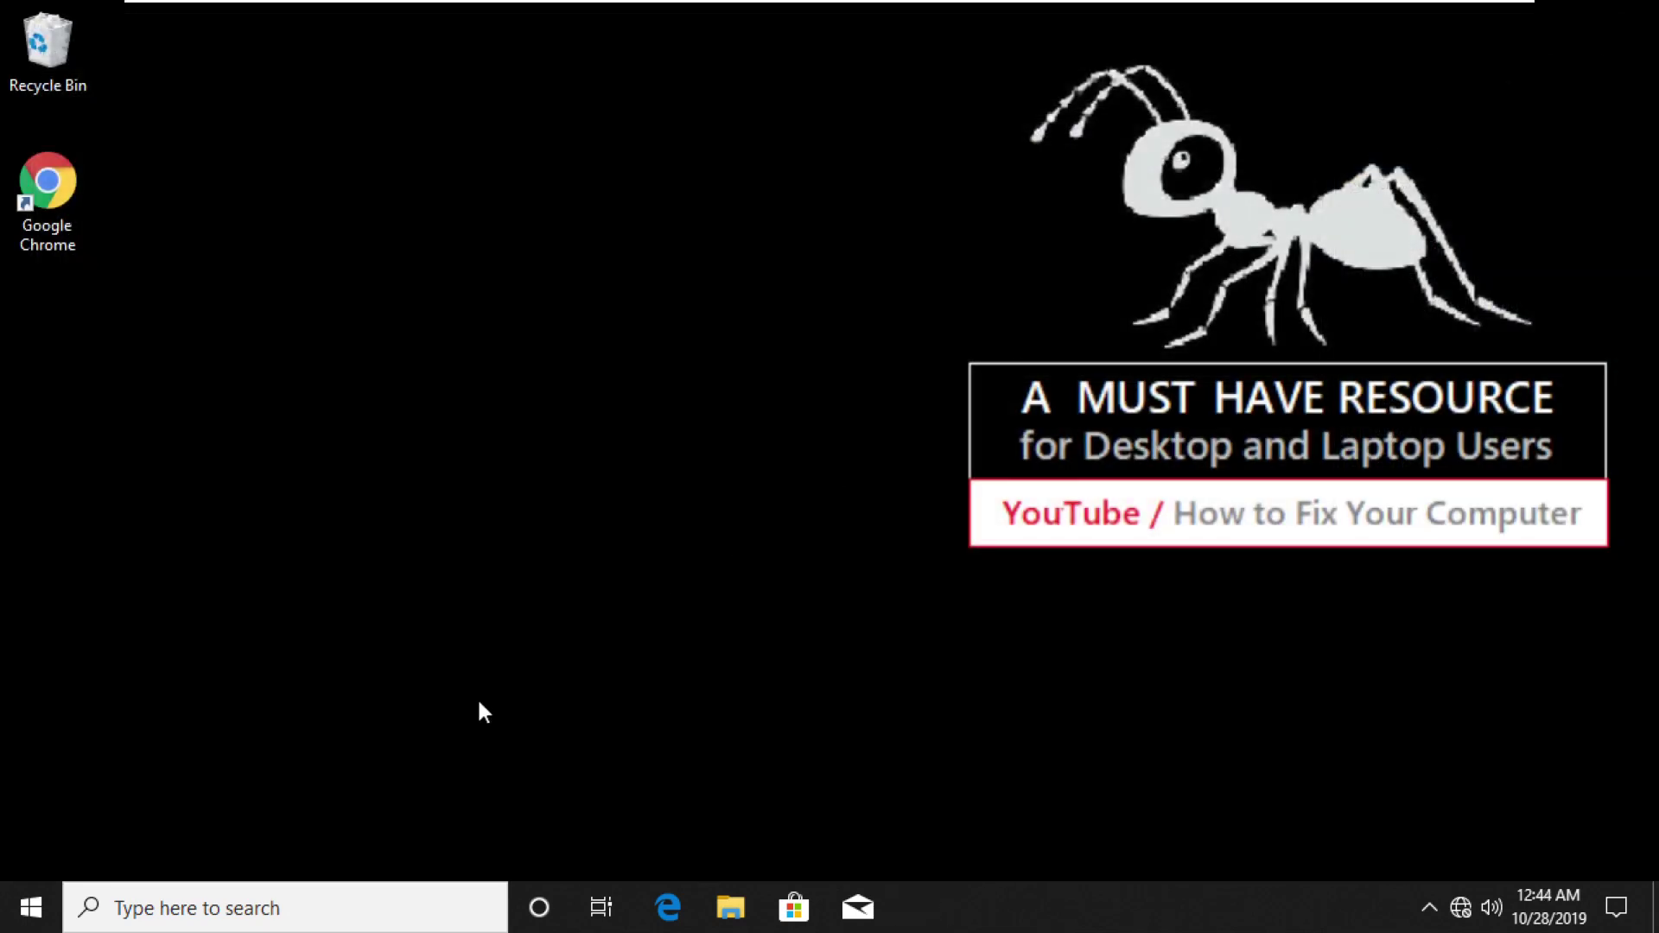
Step: Search Windows for 'cmd' and launch Command Prompt as administrator, approving the UAC prompt
key("super+s")
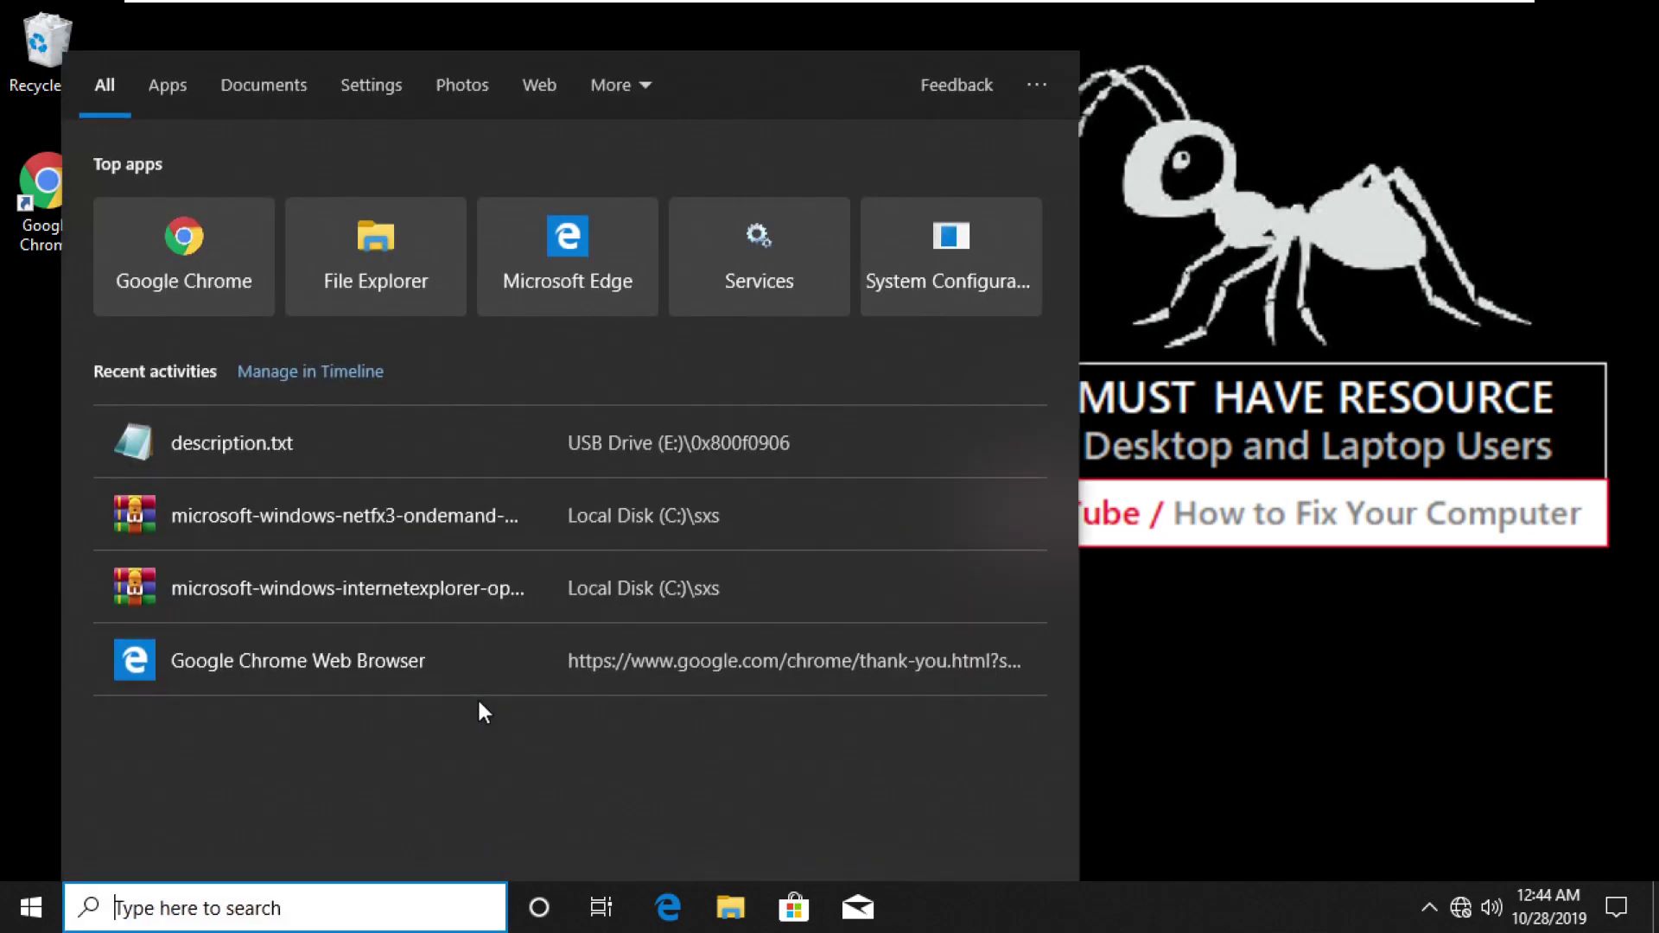
type("cmd")
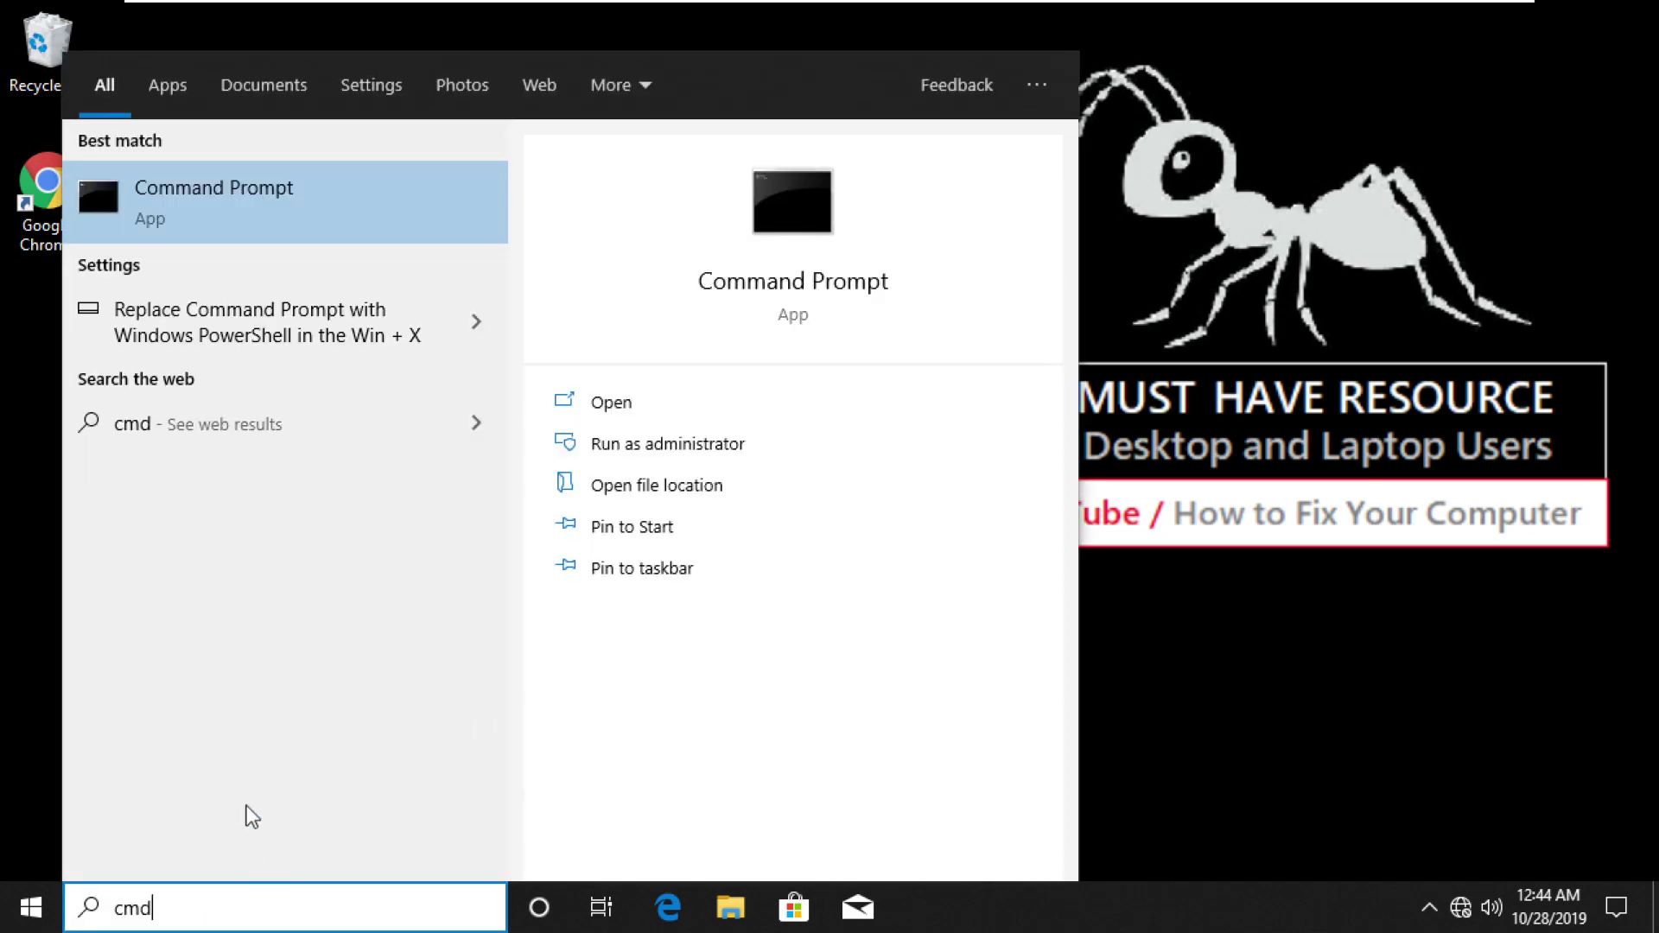
right_click(210, 208)
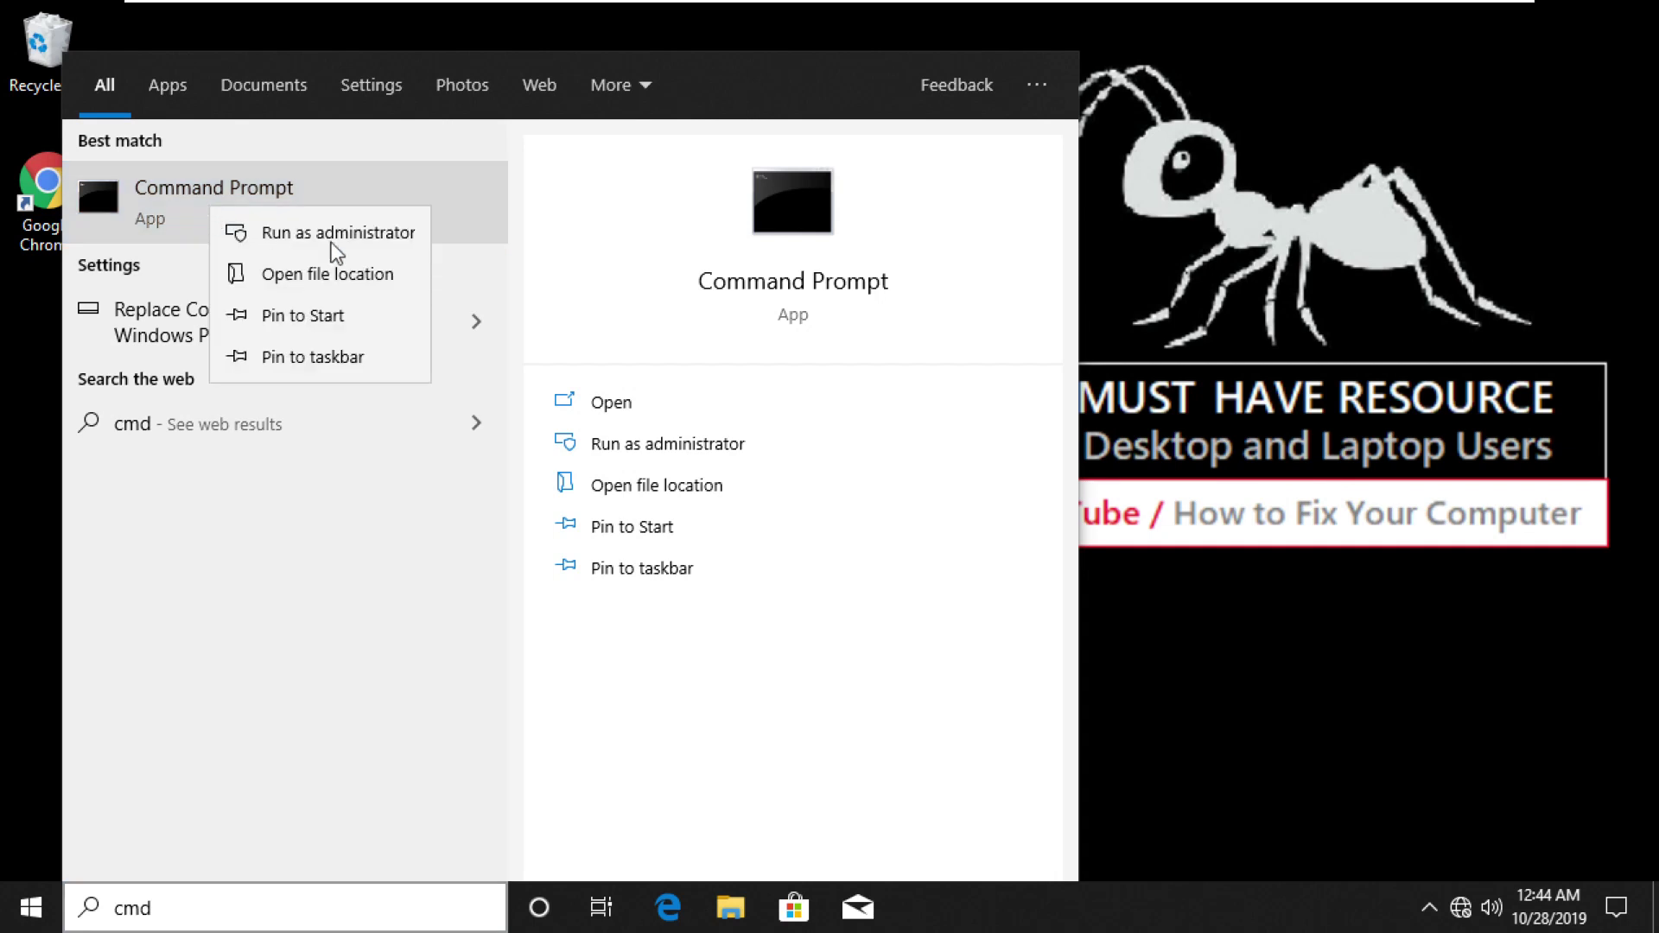
left_click(347, 242)
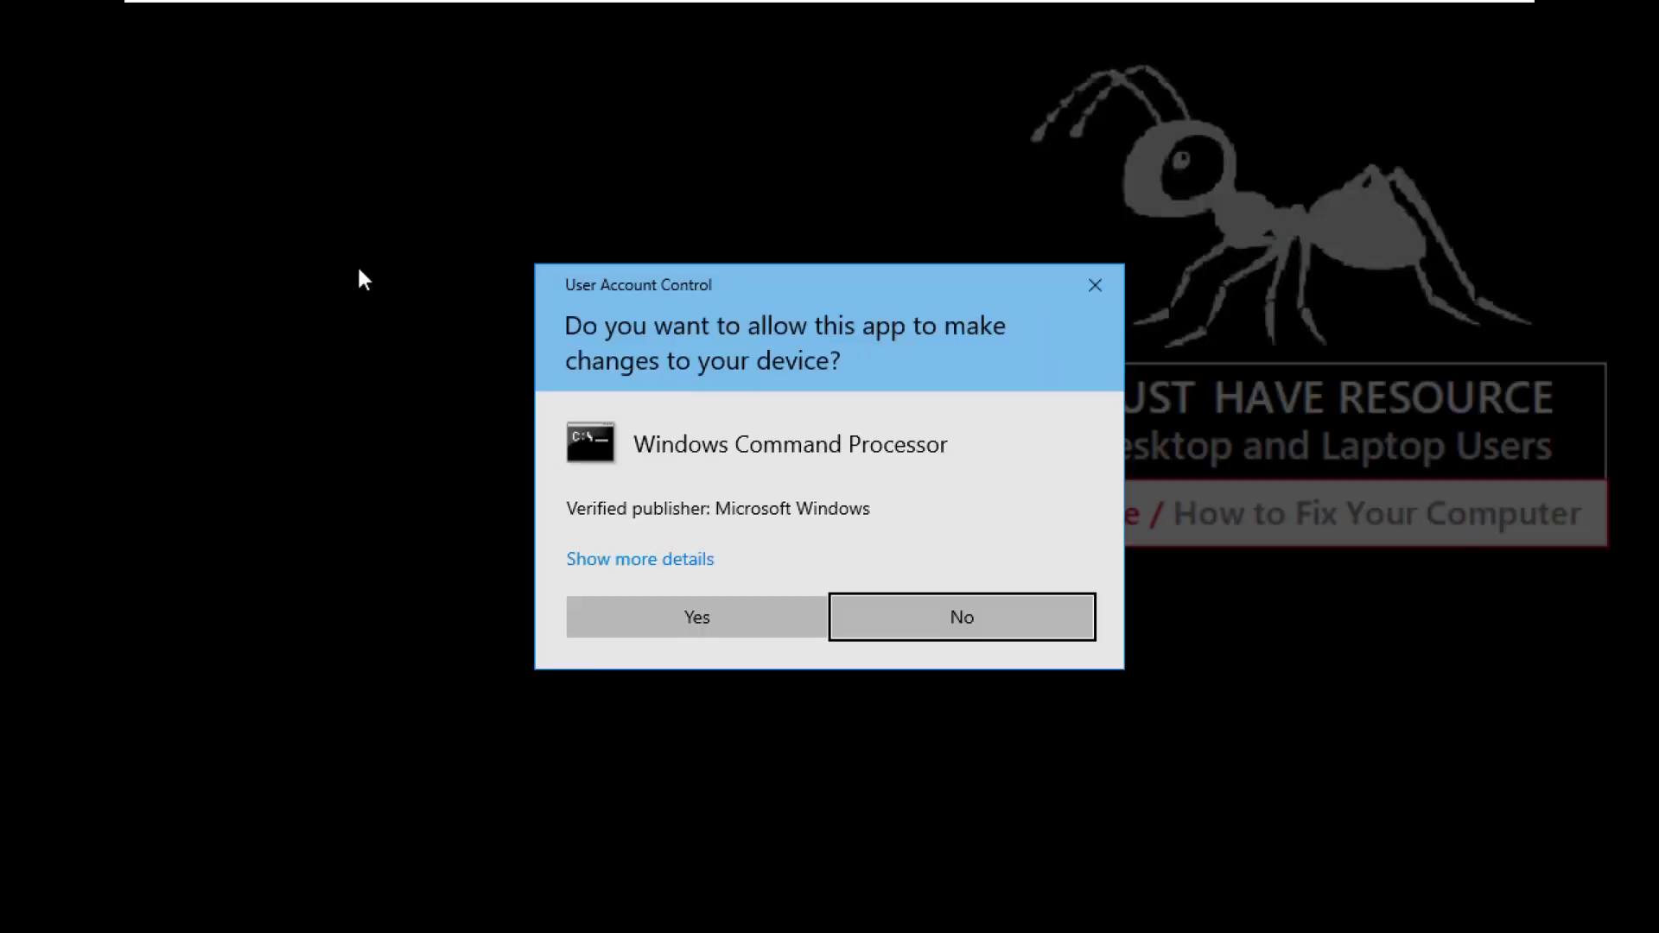
left_click(675, 623)
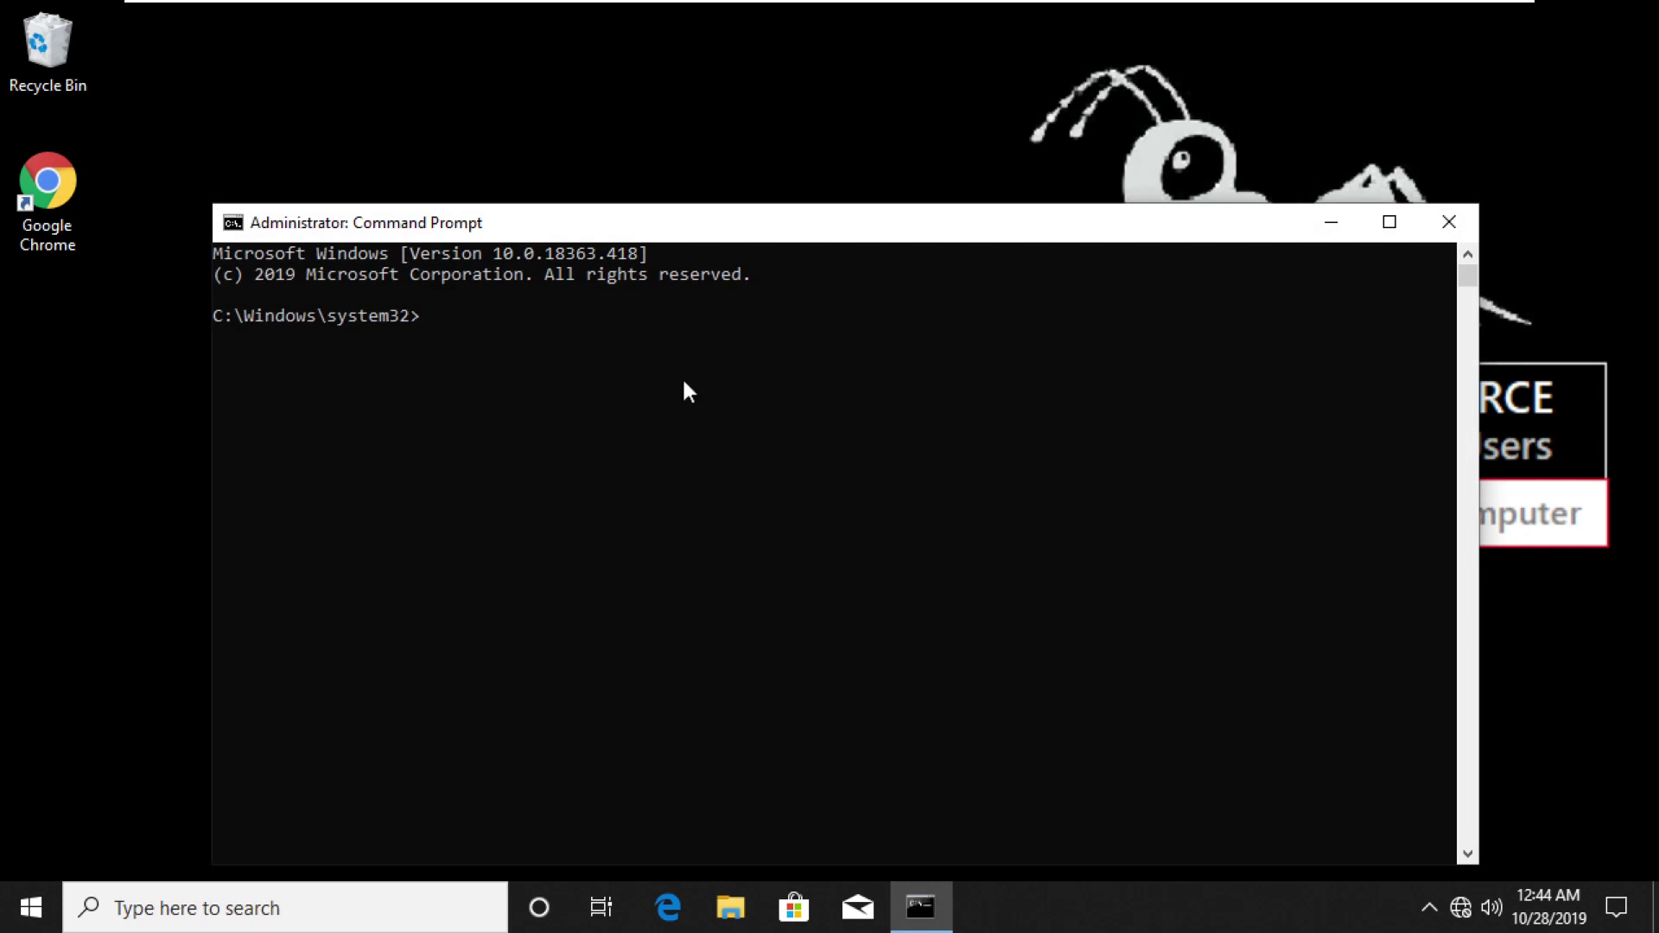
Step: Type 'net.exe s' at the elevated prompt to begin the net.exe stop command
type("net.exe stop superfetch")
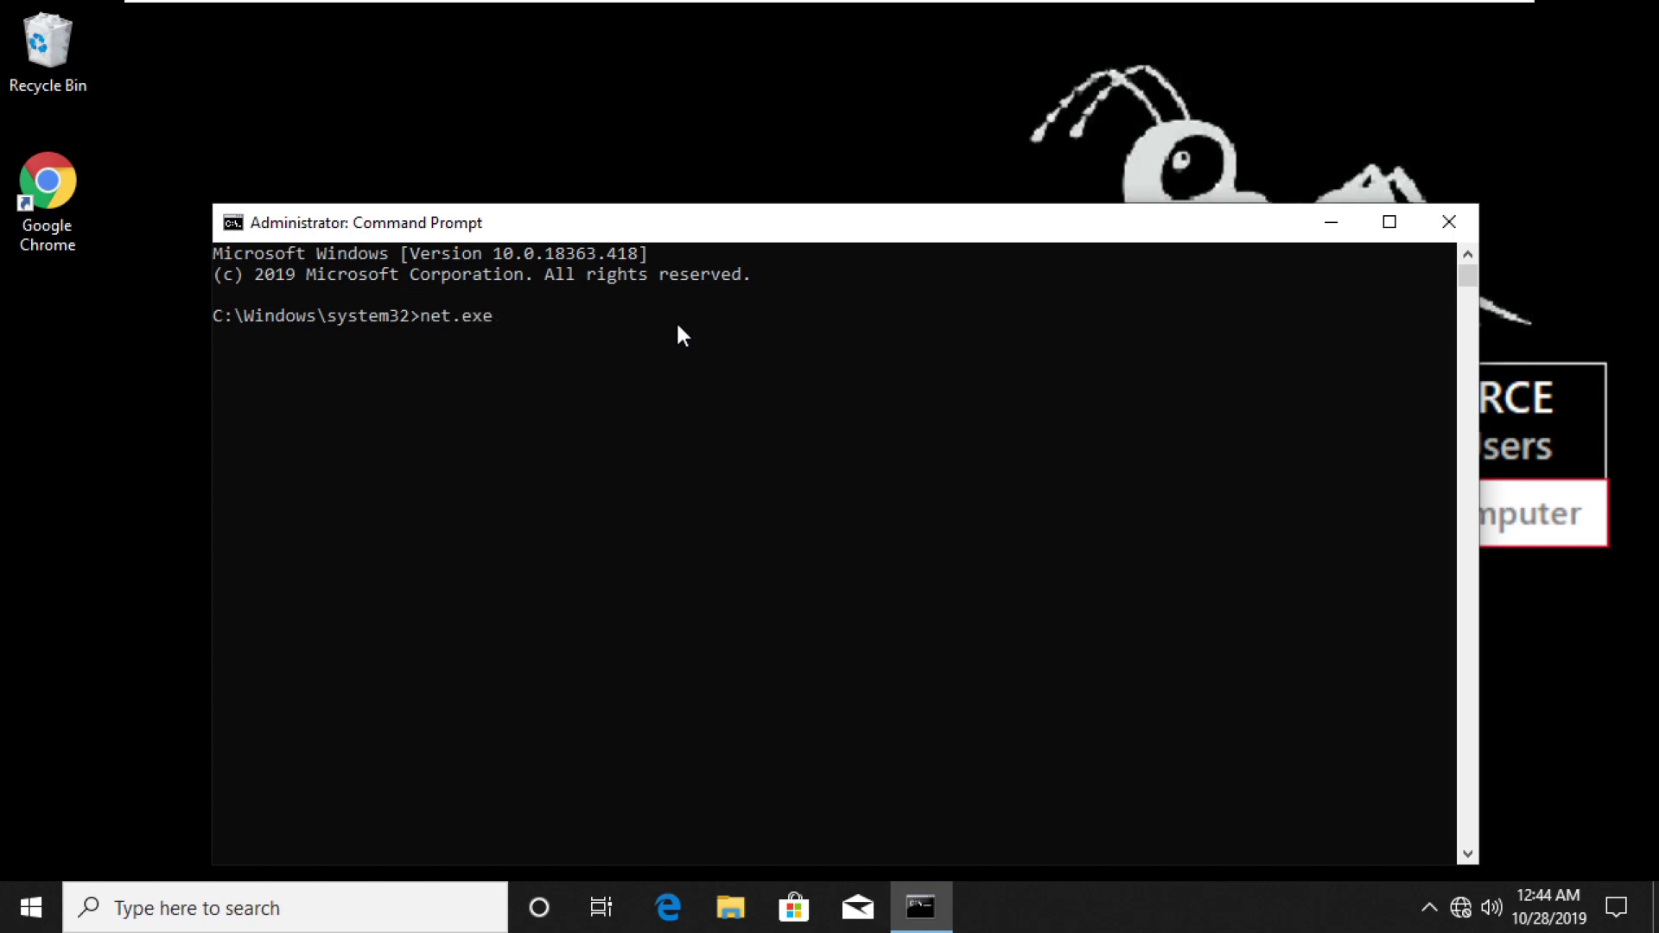
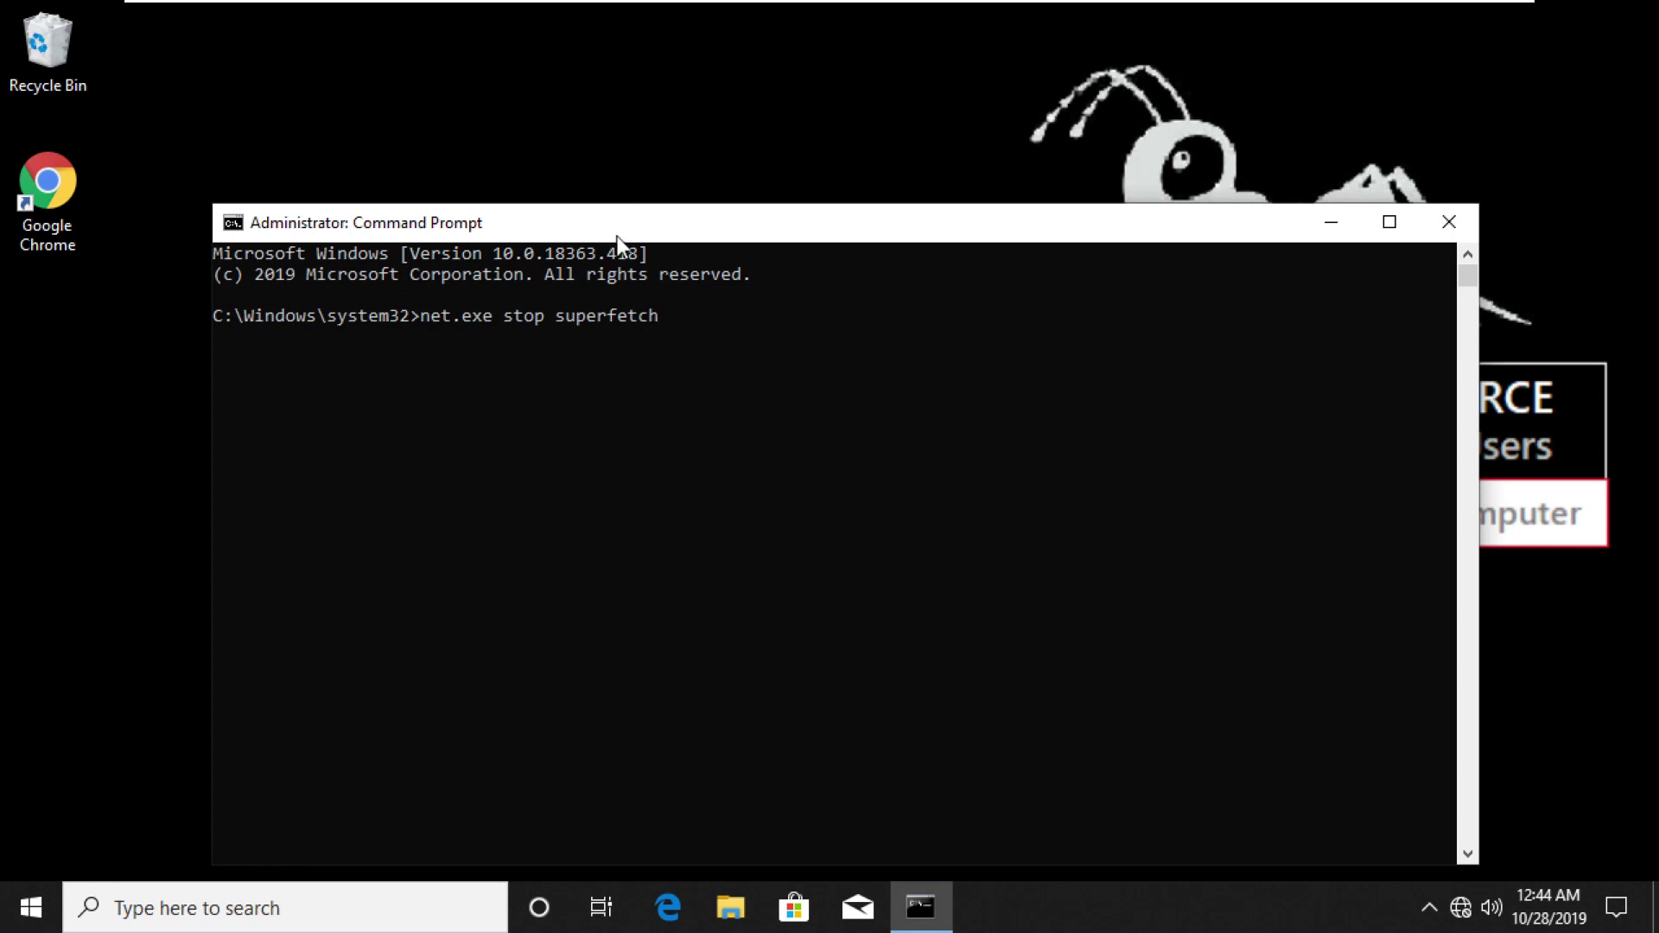
Step: Run net.exe stop superfetch, which reports an invalid service name, then recall and edit the command toward sysmain
left_click_drag(617, 233, 614, 132)
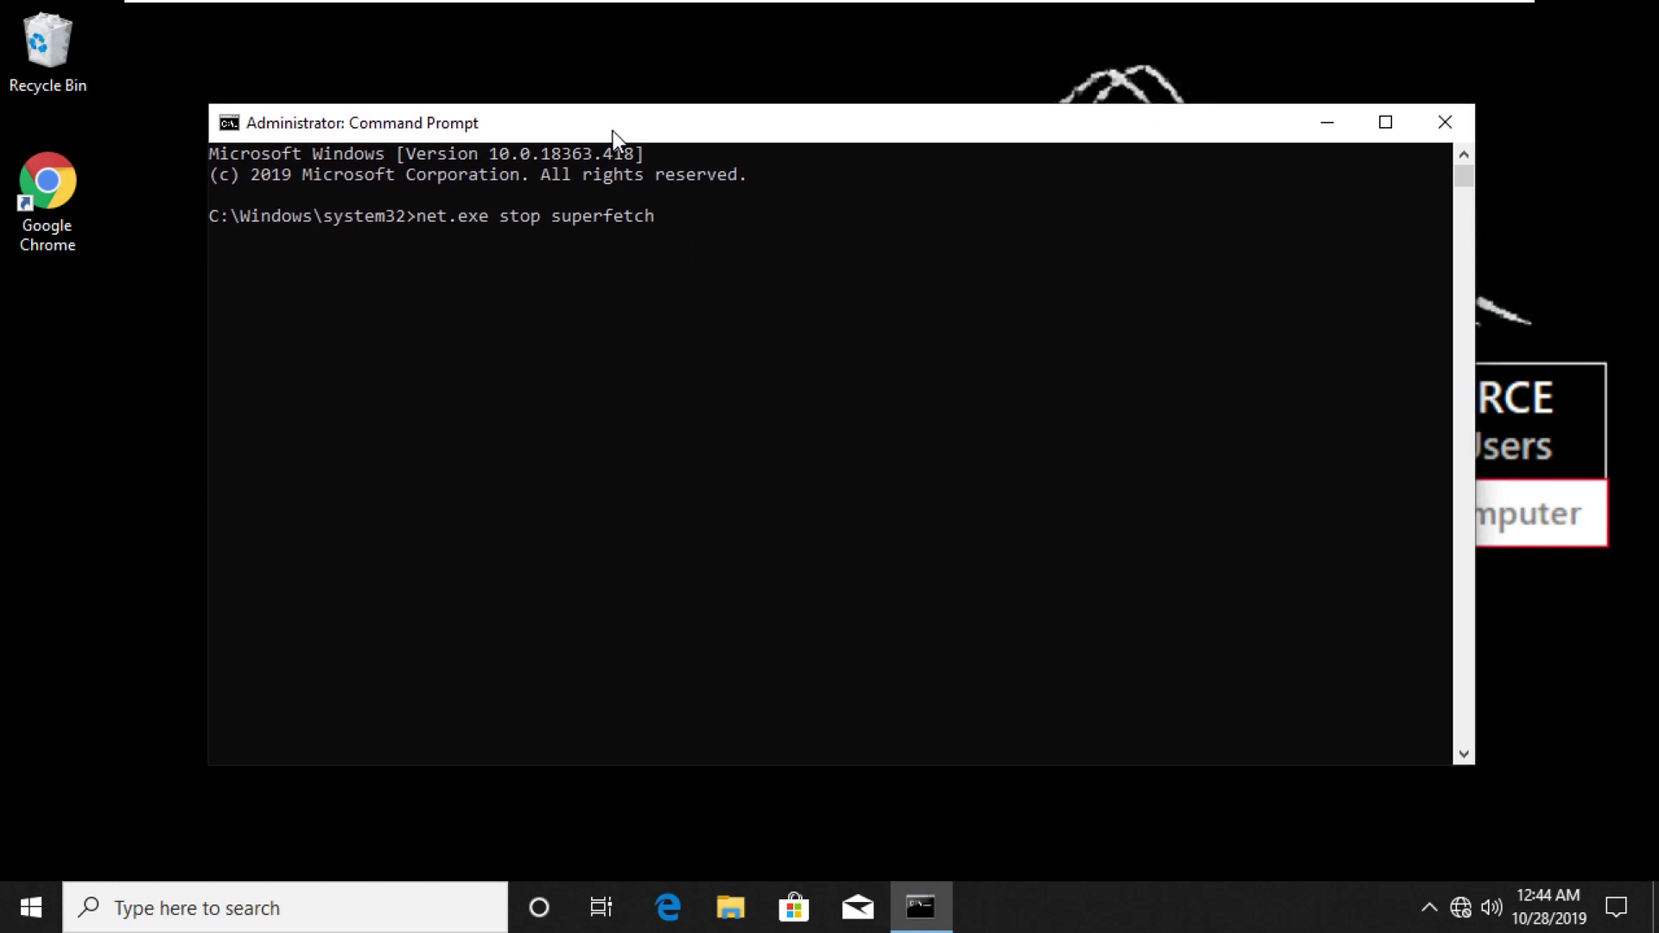
key("Return")
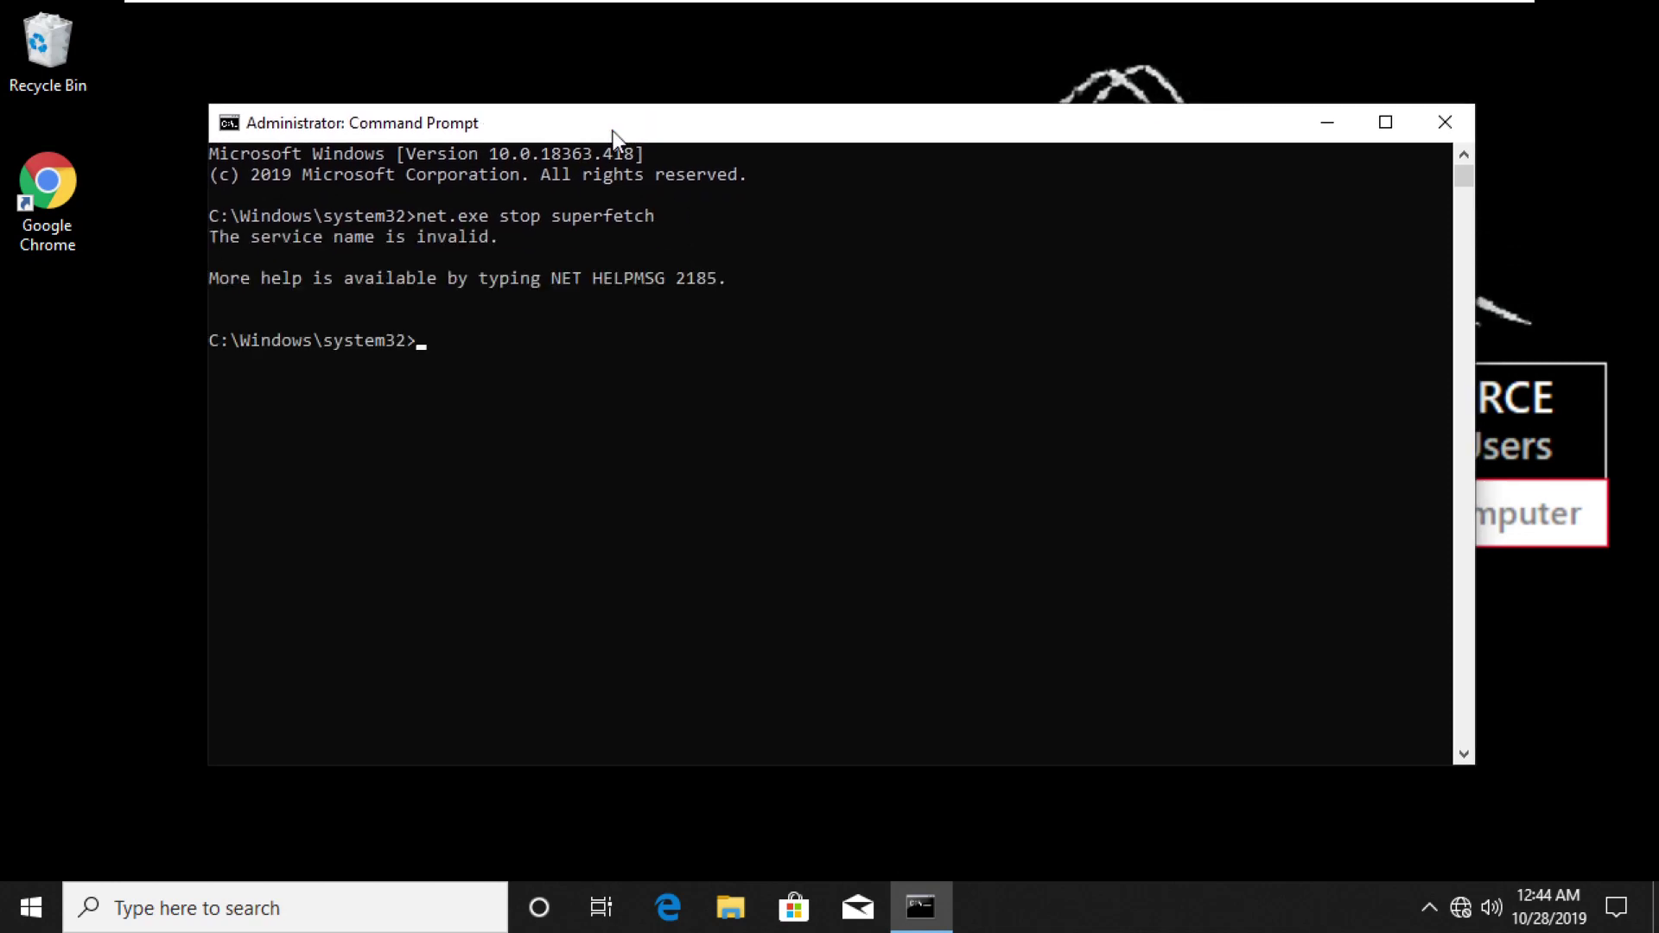
key("Up")
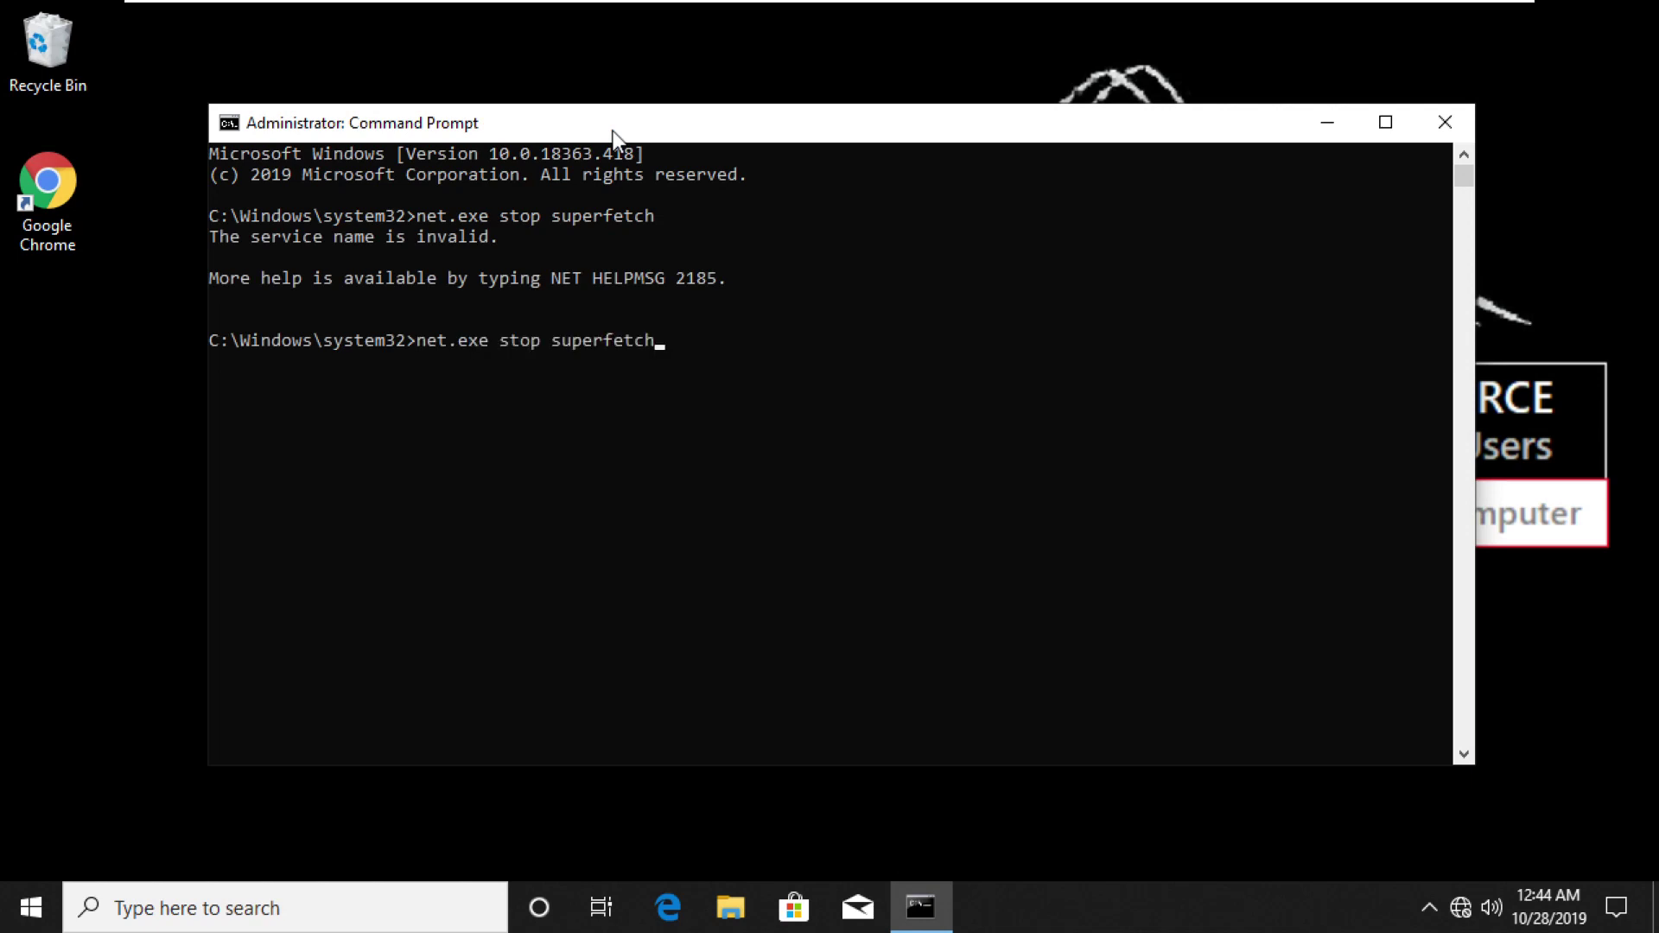
key("BackSpace")
key("BackSpace")
key("BackSpace")
key("BackSpace")
key("BackSpace")
key("BackSpace")
key("BackSpace")
key("BackSpace")
key("BackSpace")
type("ysmain")
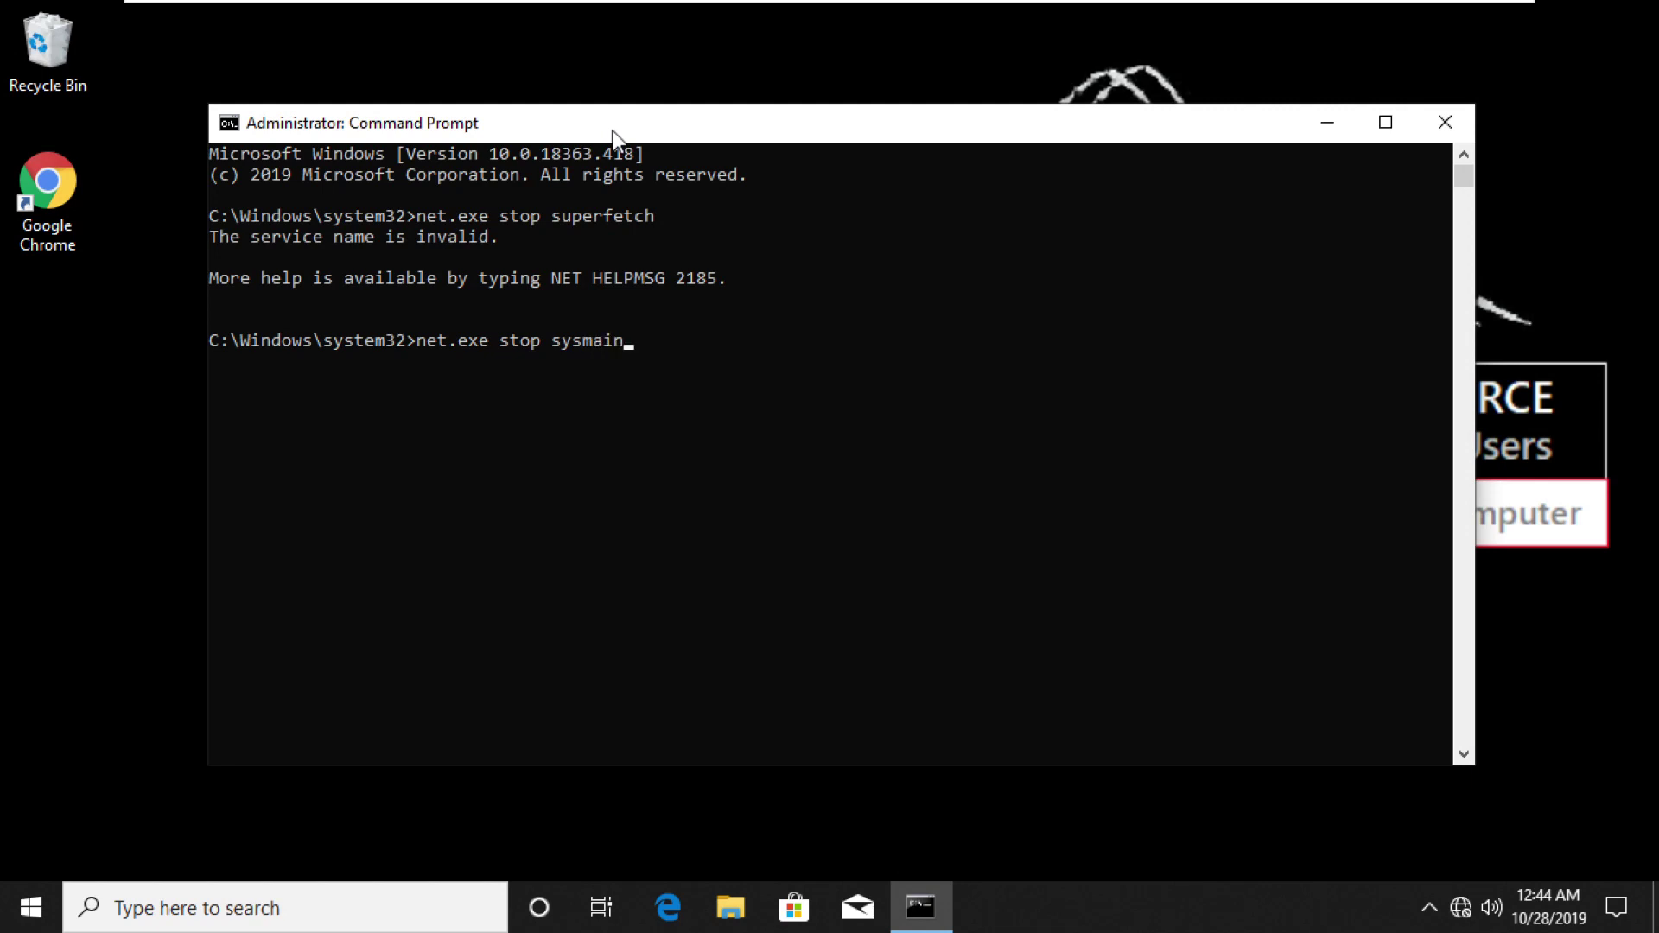
Step: Stop the SysMain service with 'net.exe stop sysmain', then launch services.msc from Run
key("Return")
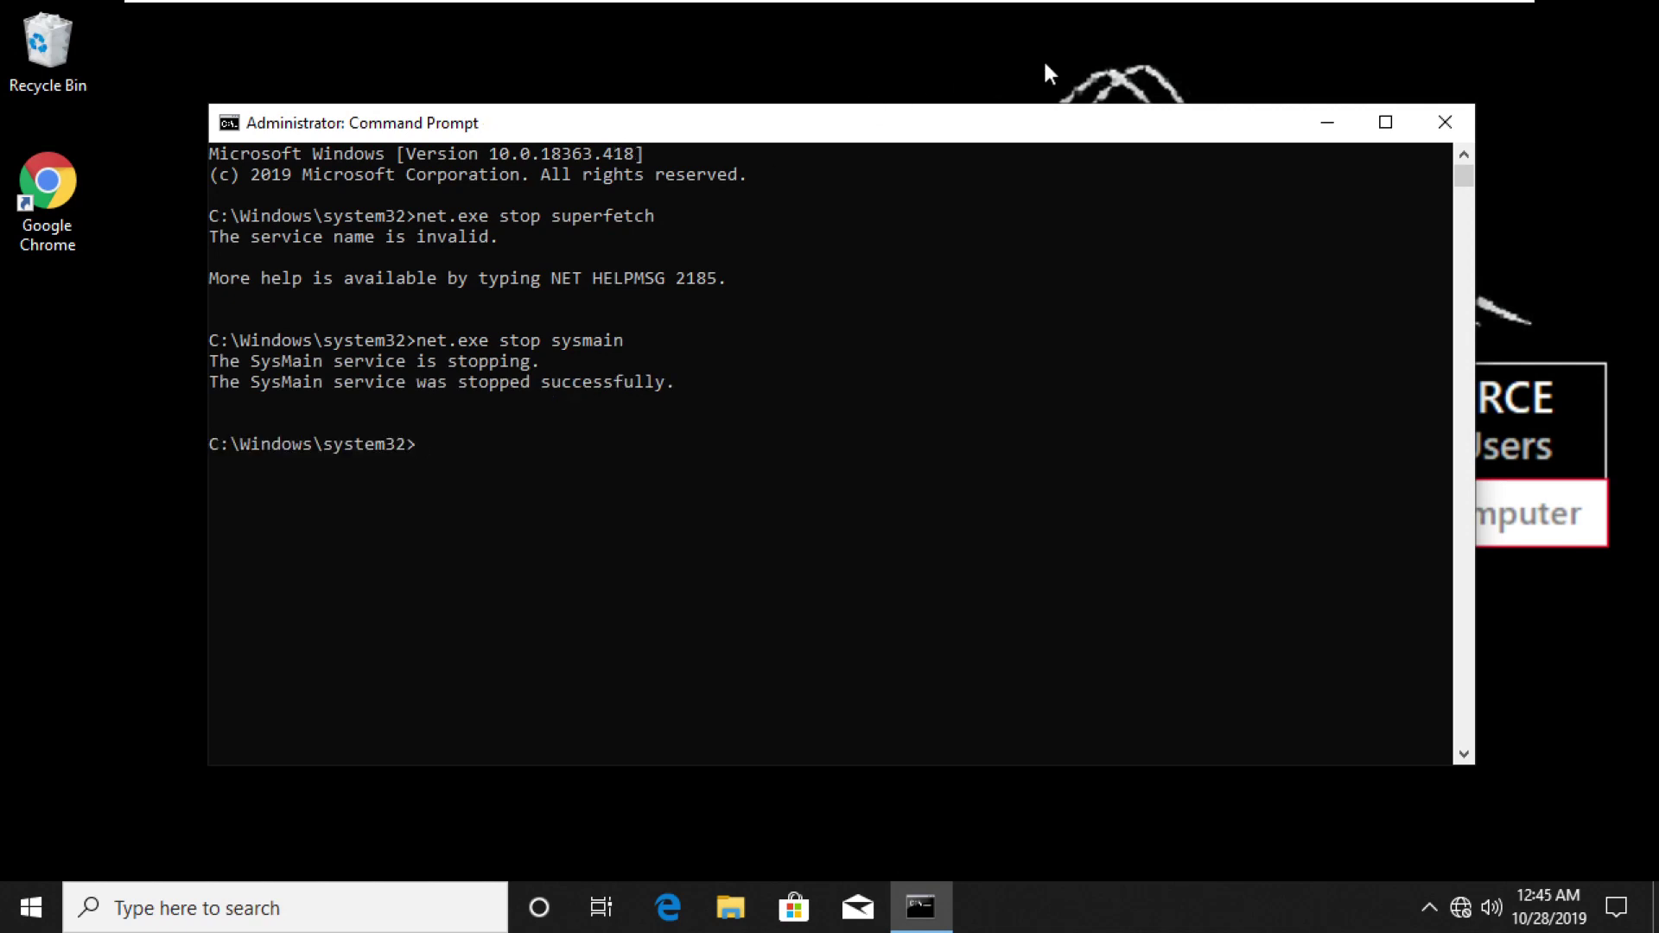
left_click(1444, 121)
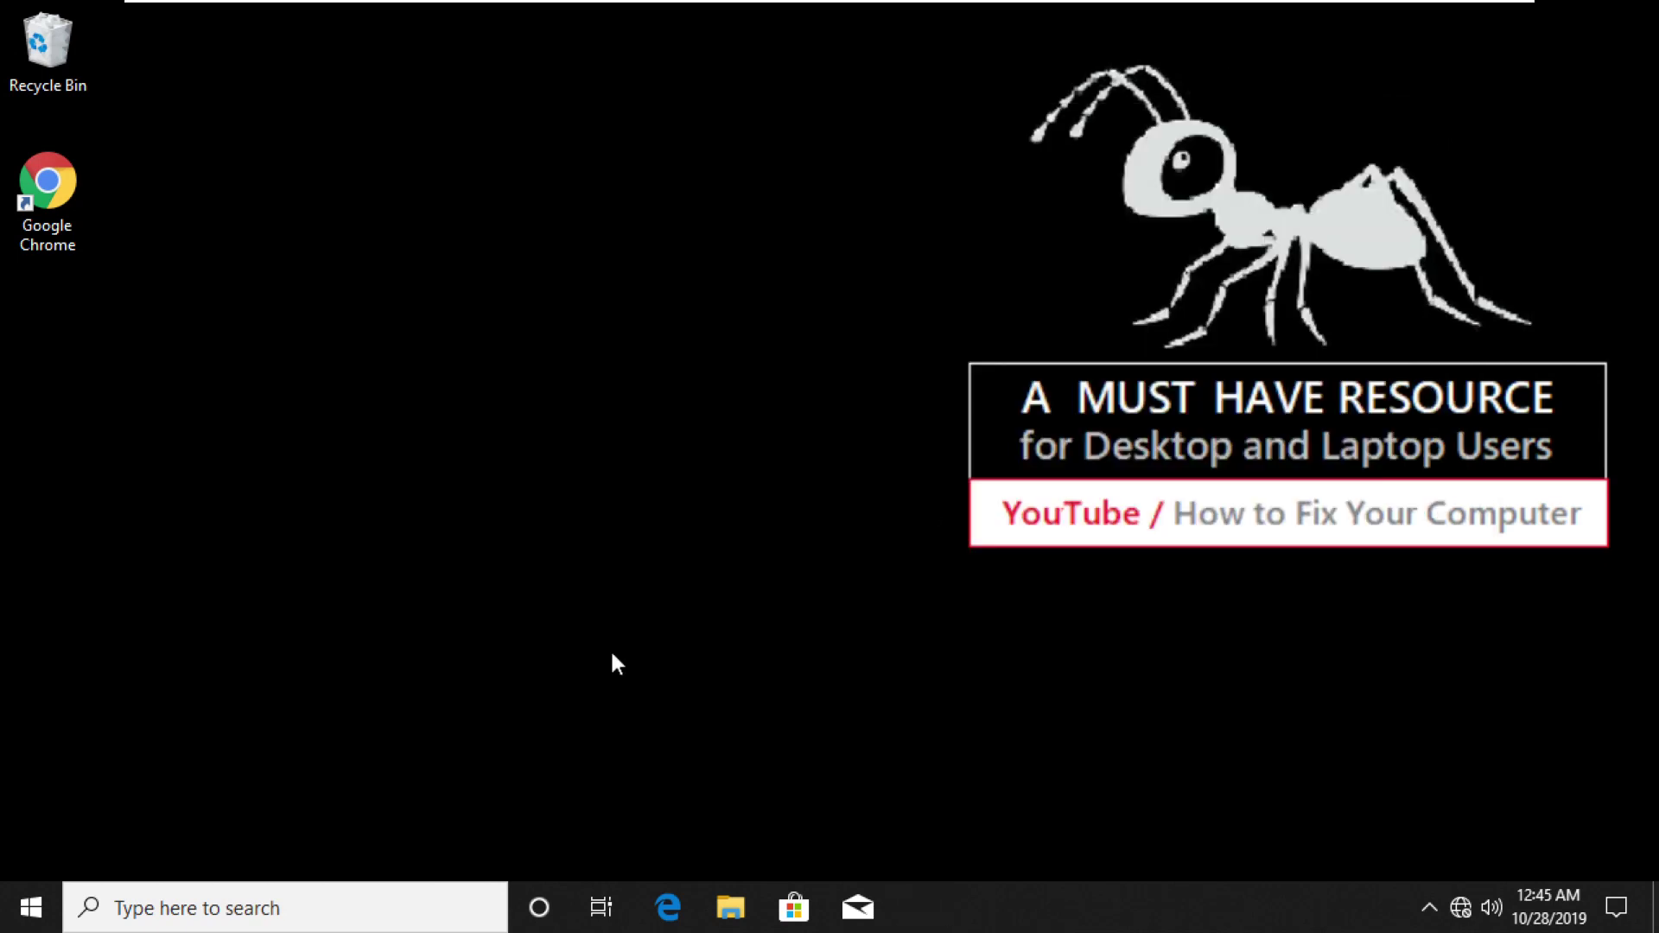
key("super+r")
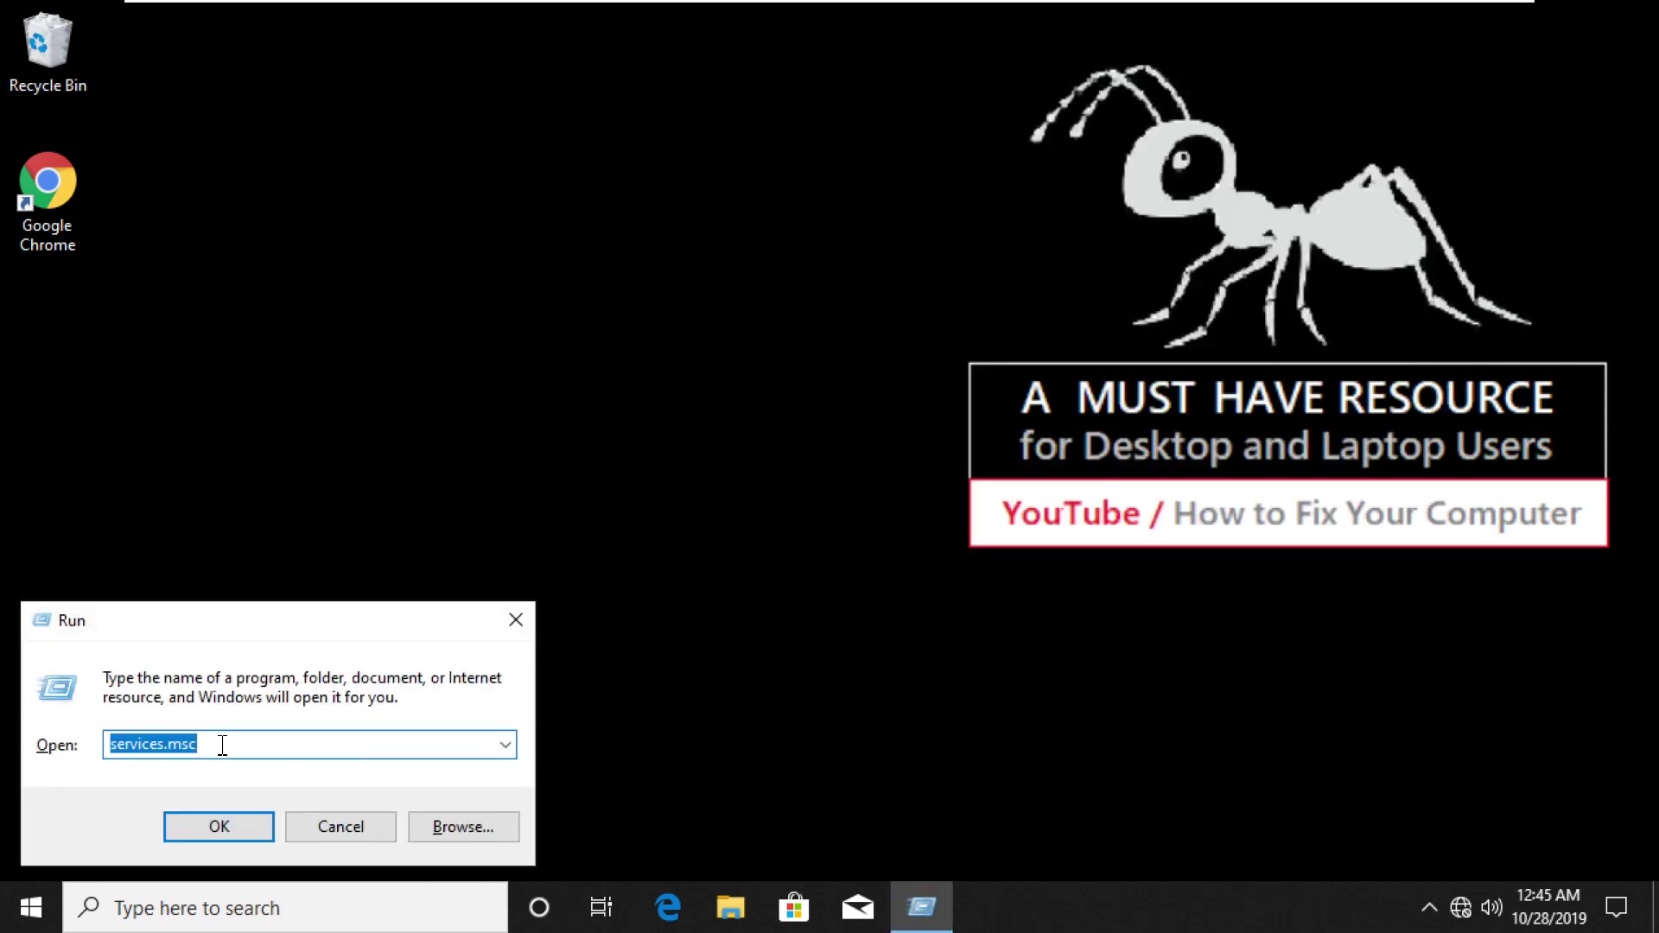
left_click(230, 747)
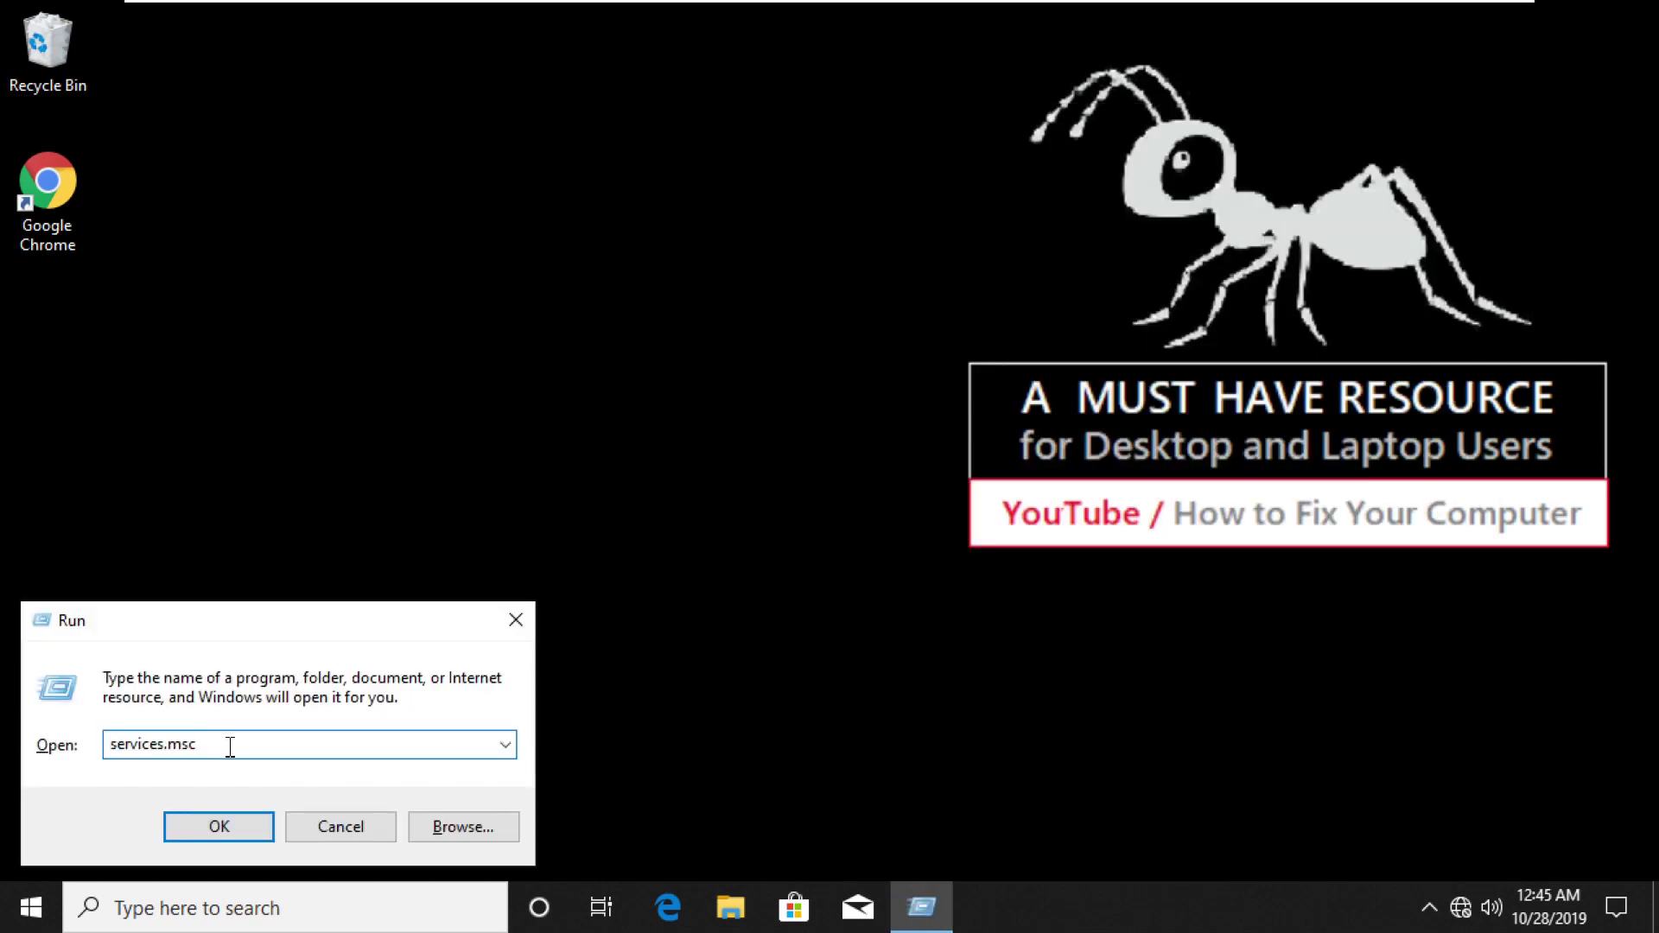
left_click(239, 816)
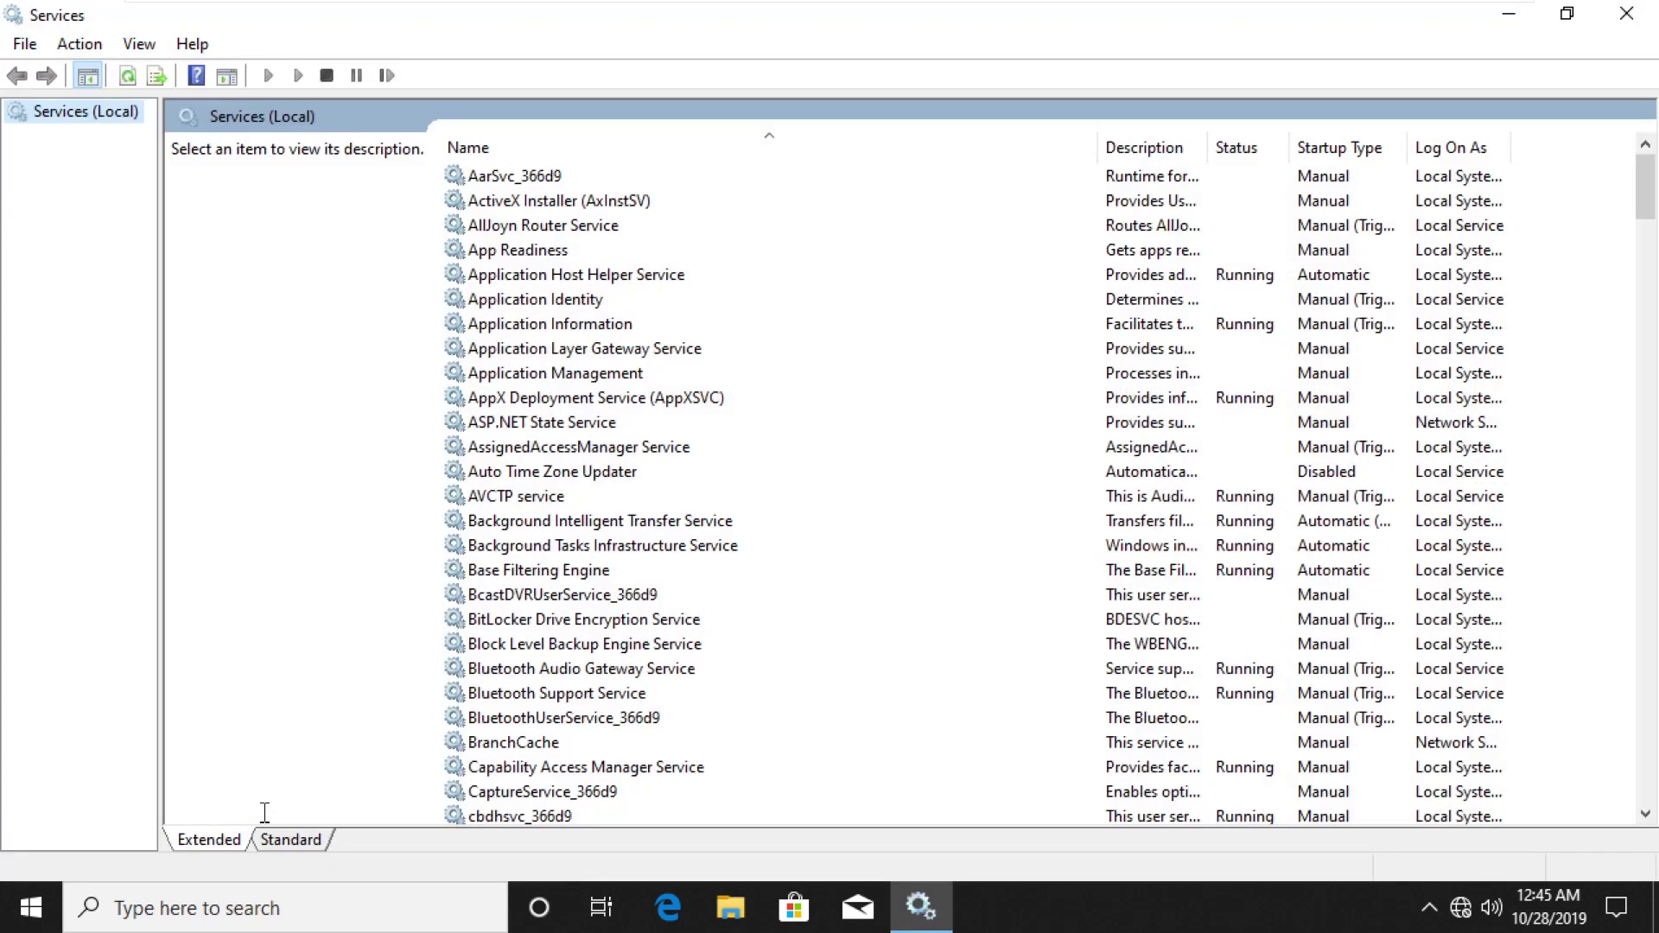
Step: Set SysMain's startup type to Disabled in its properties, then close the Services console
left_click(541, 475)
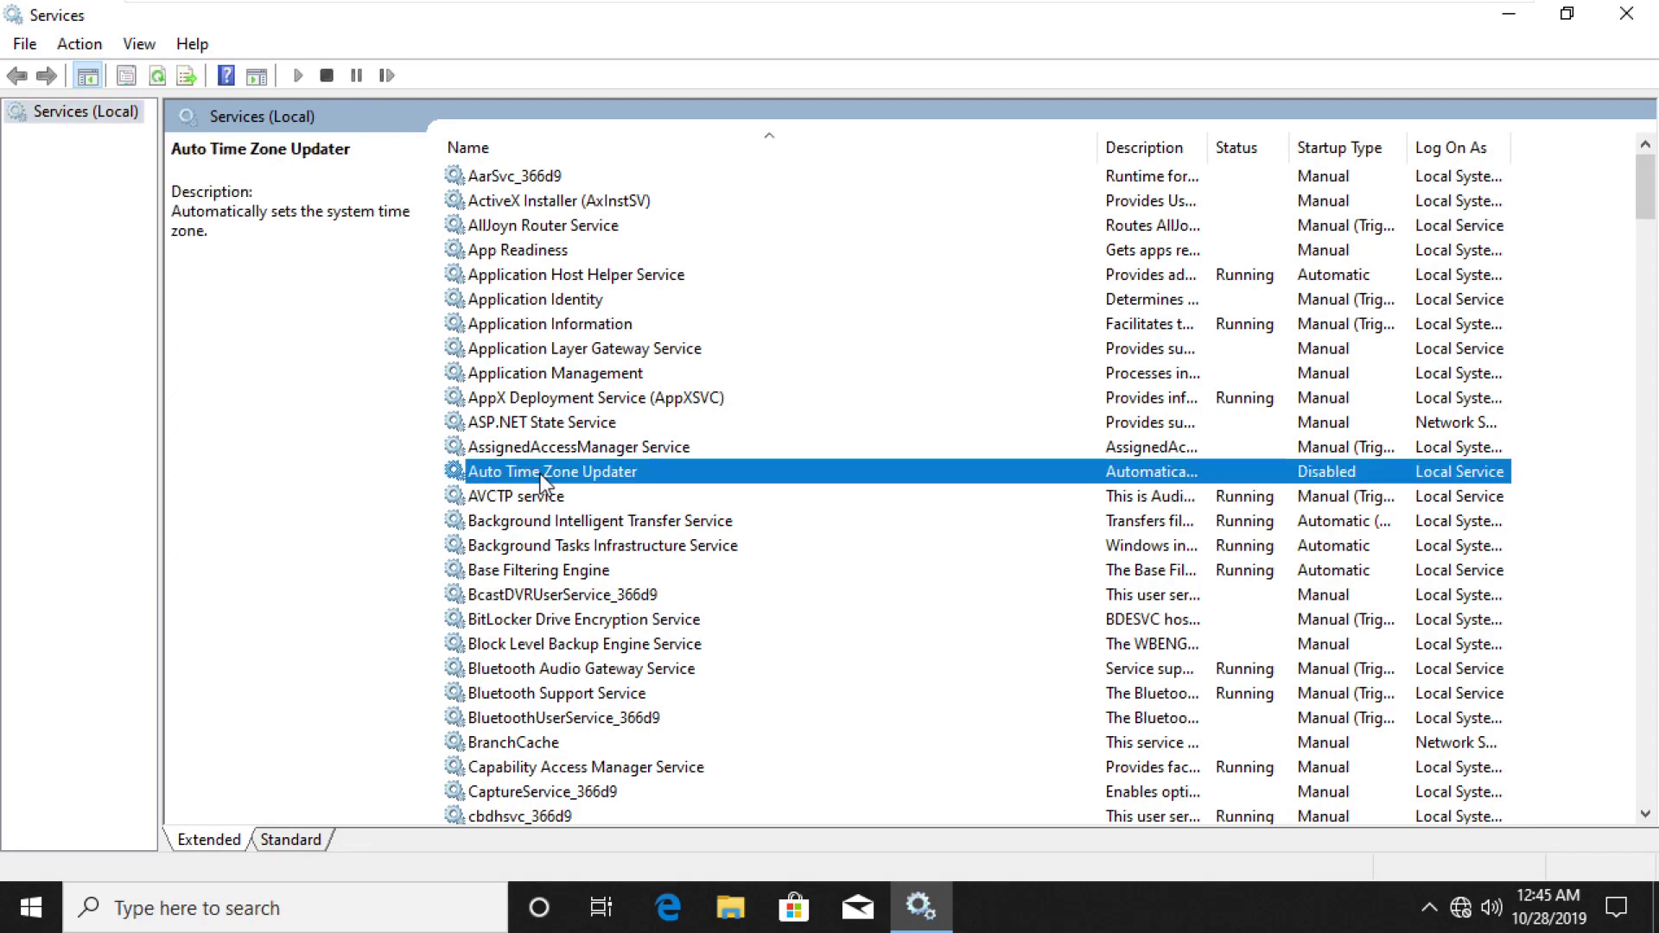
key("s")
key("y")
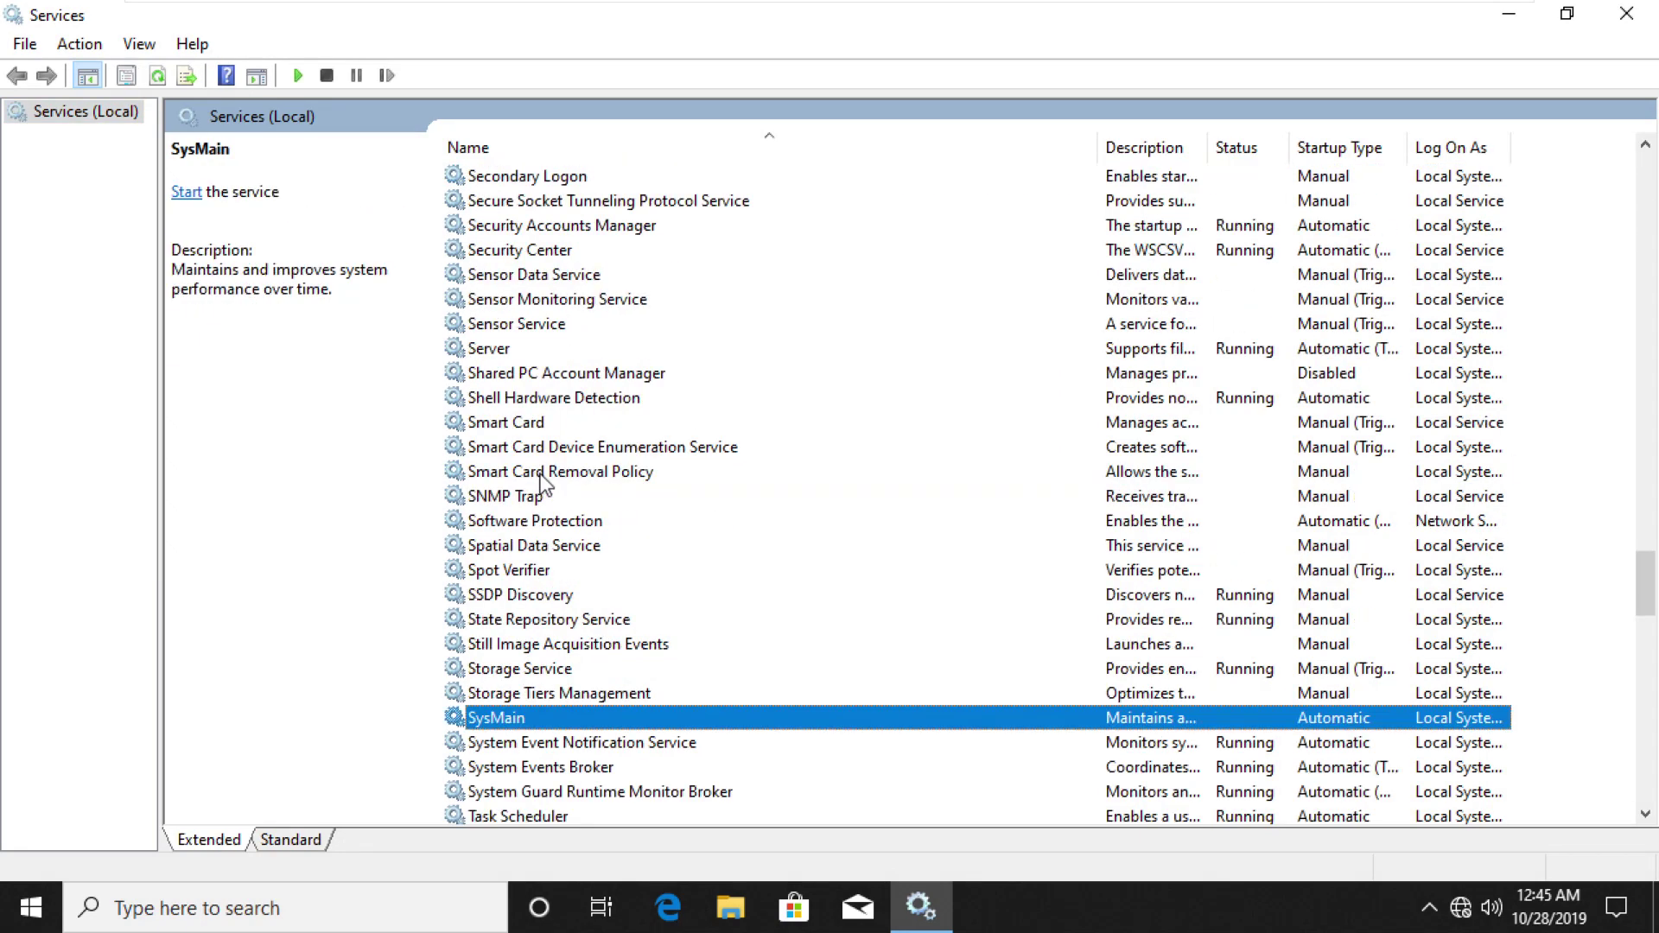
right_click(492, 722)
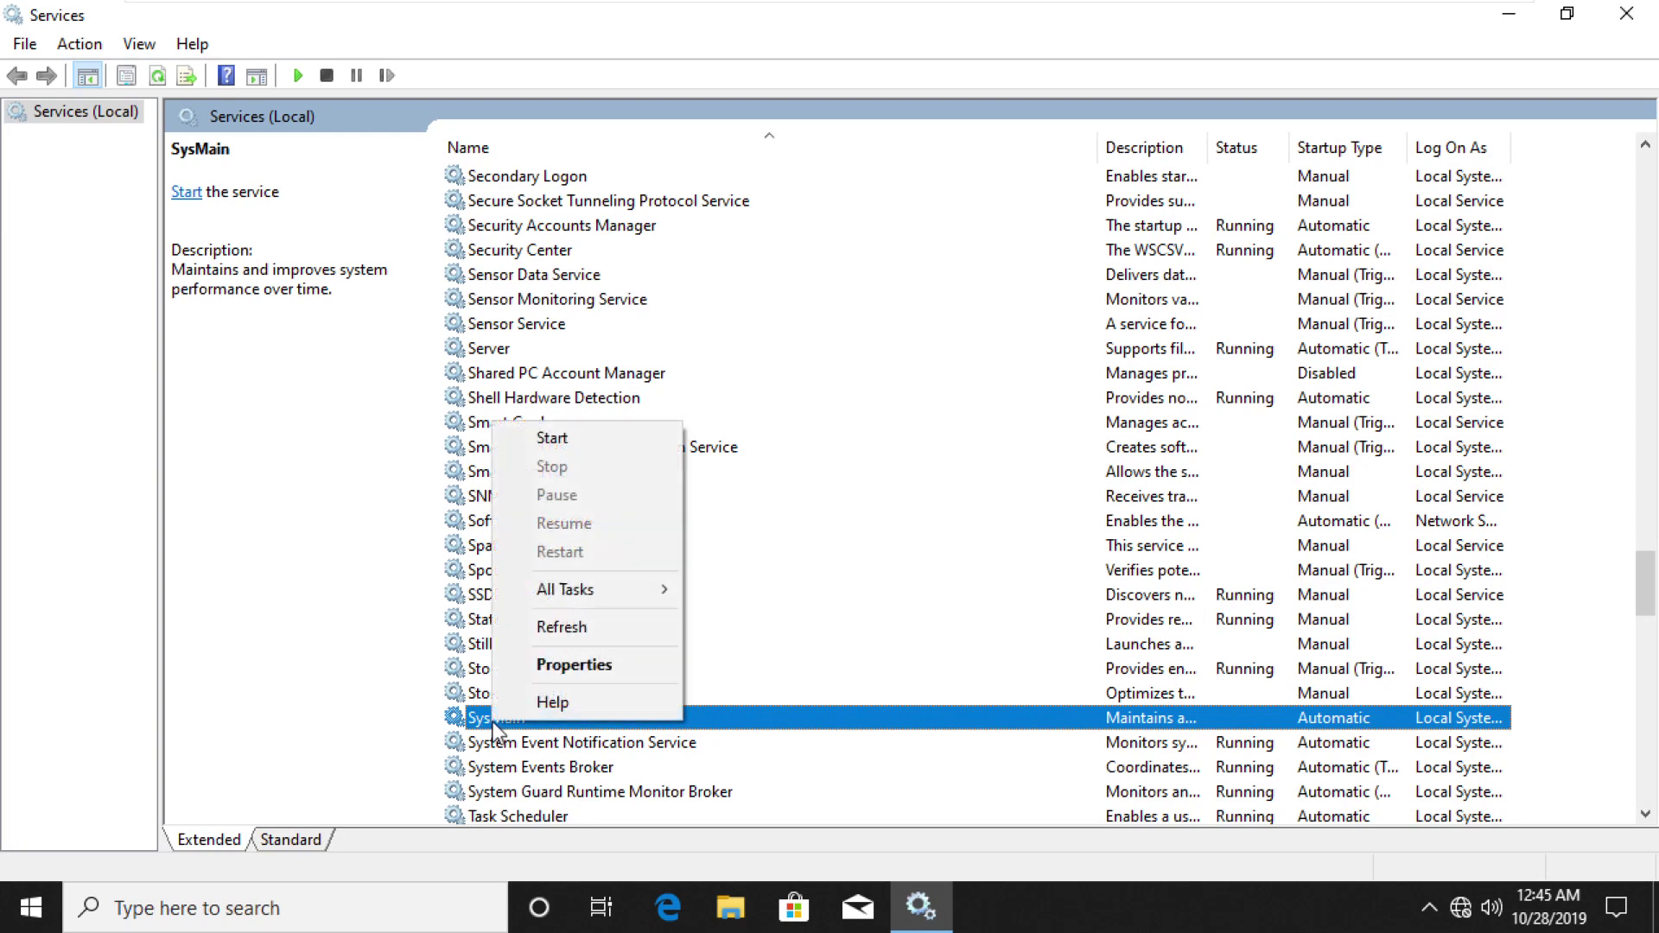
left_click(568, 672)
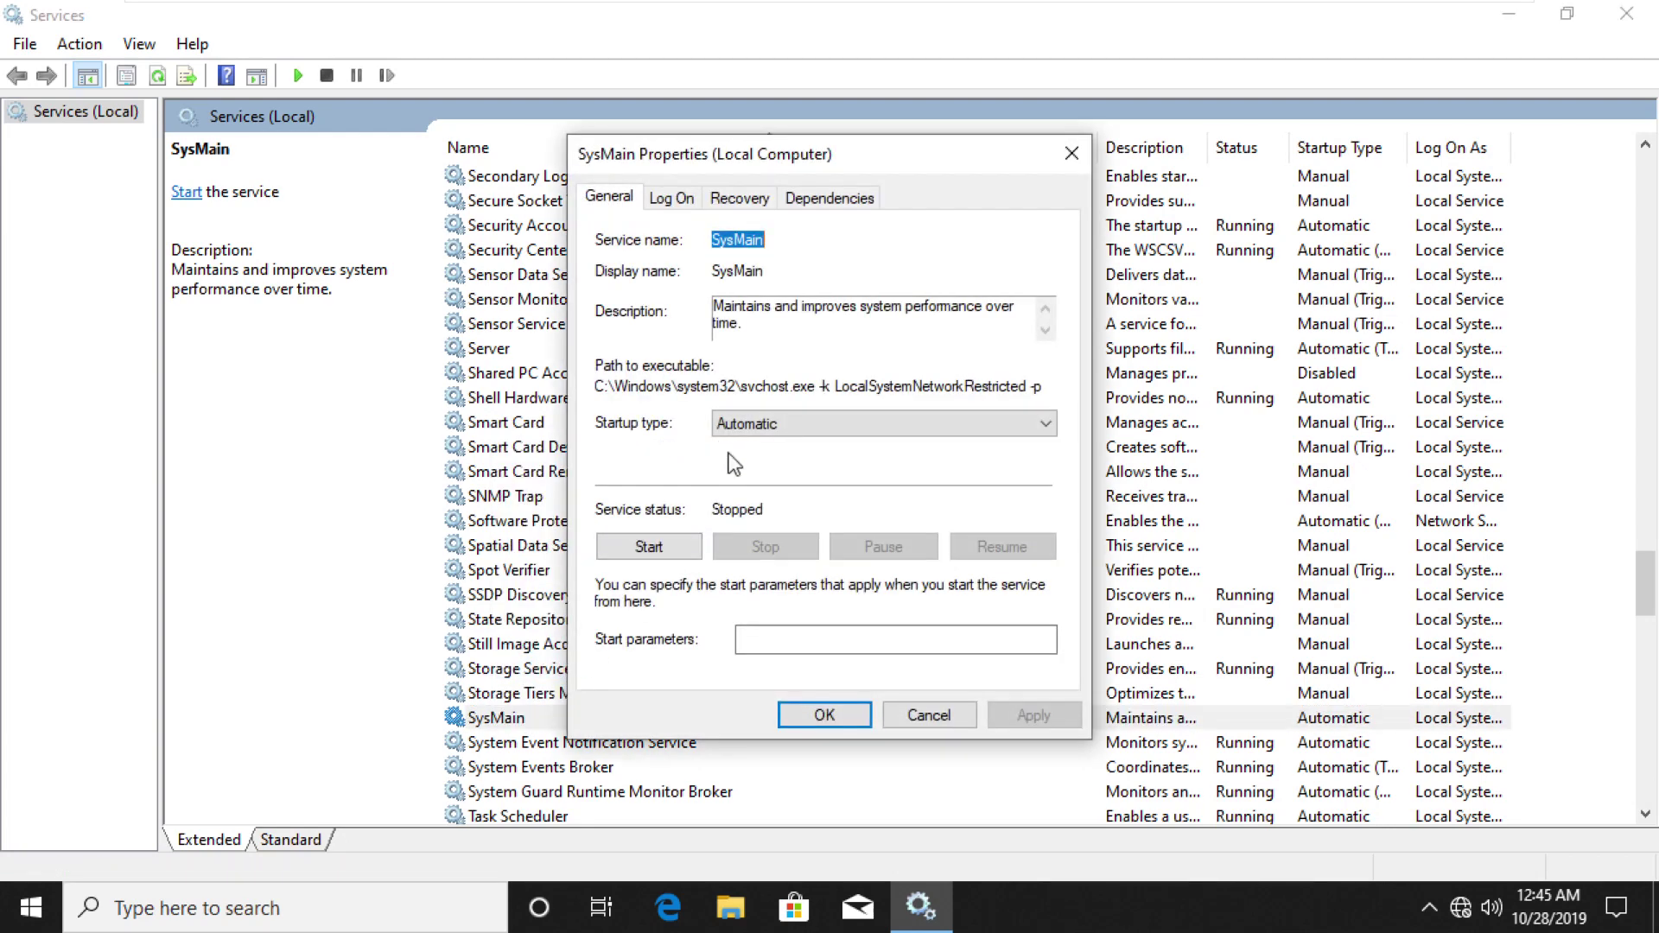
left_click(748, 423)
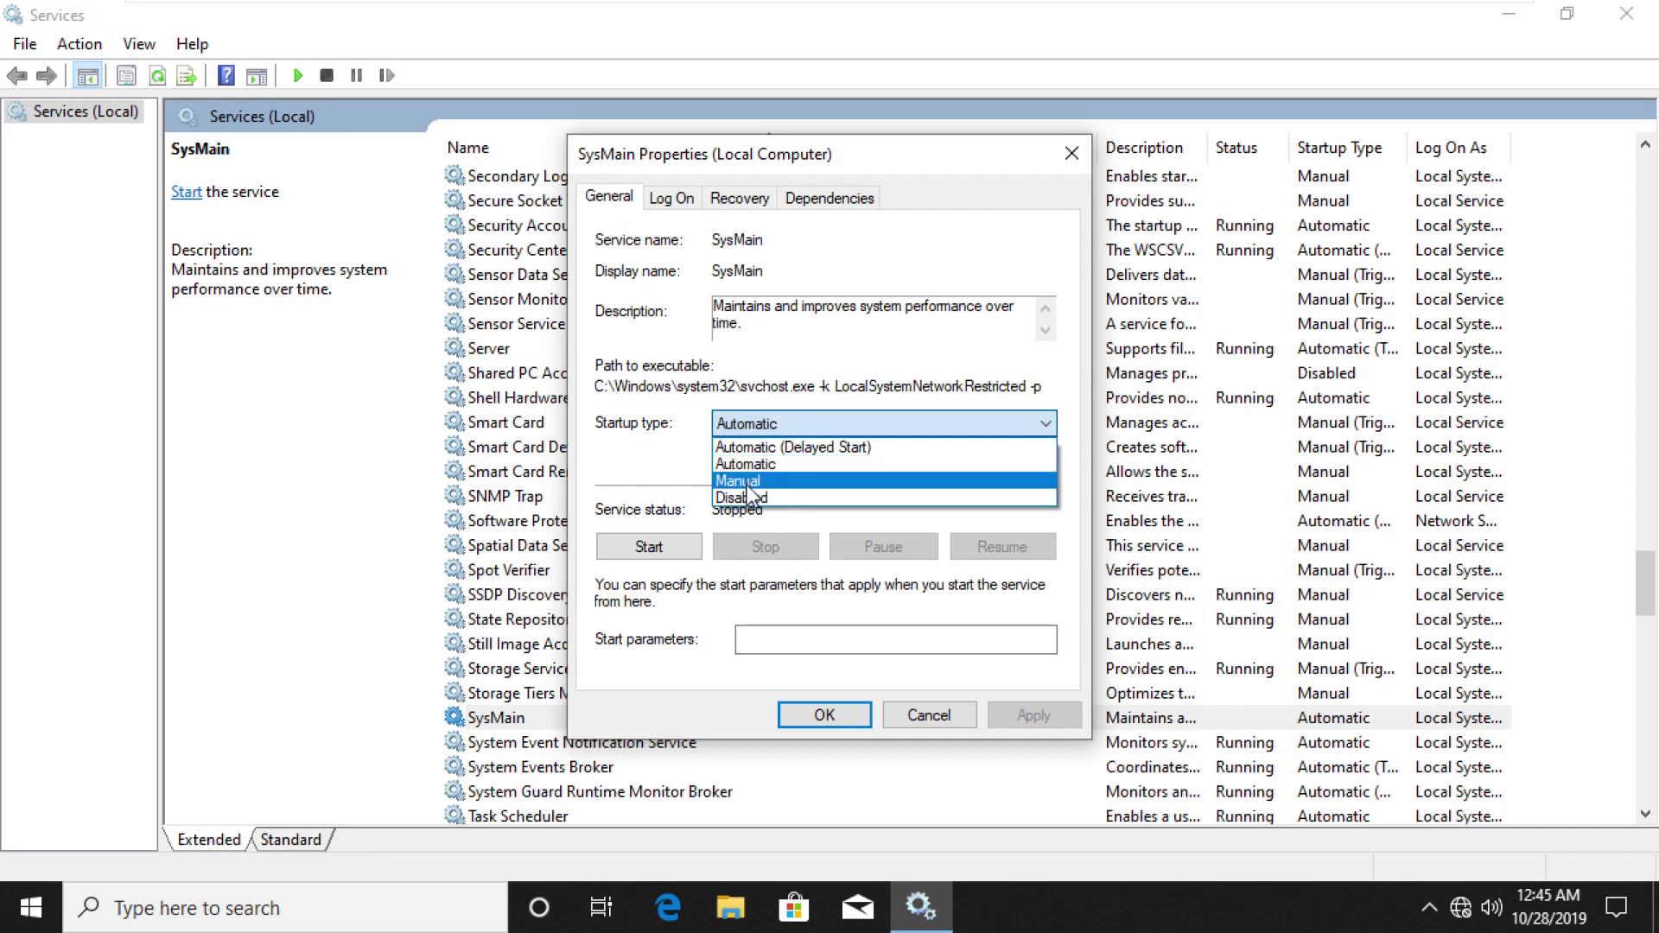
left_click(746, 499)
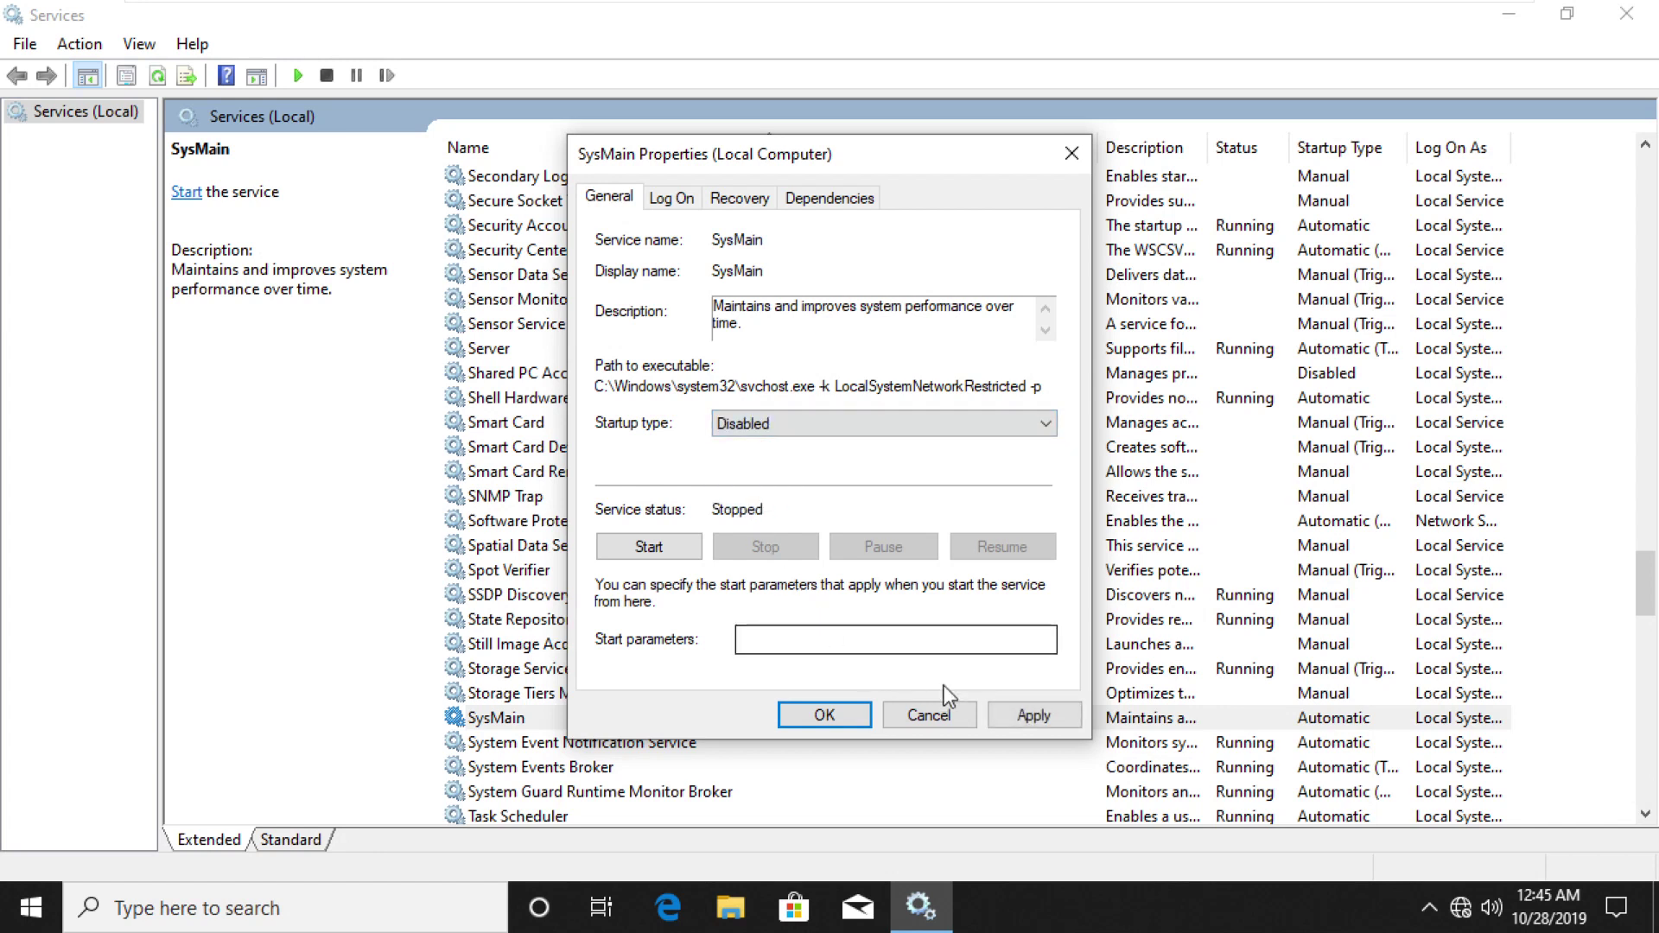
left_click(1034, 715)
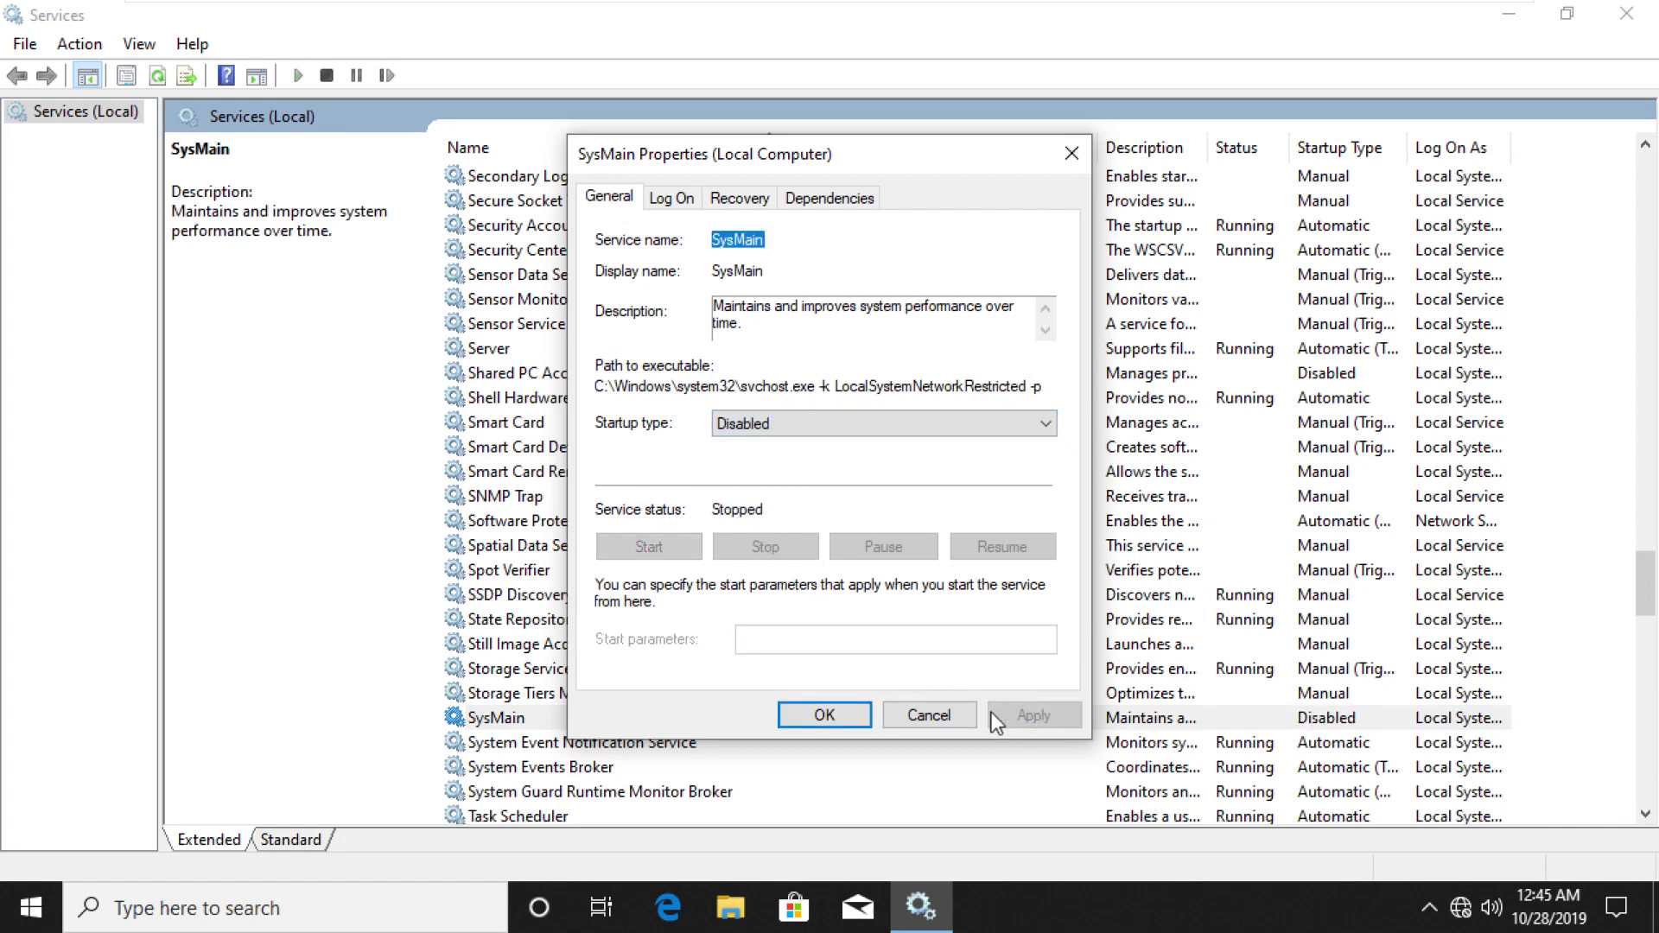
left_click(846, 724)
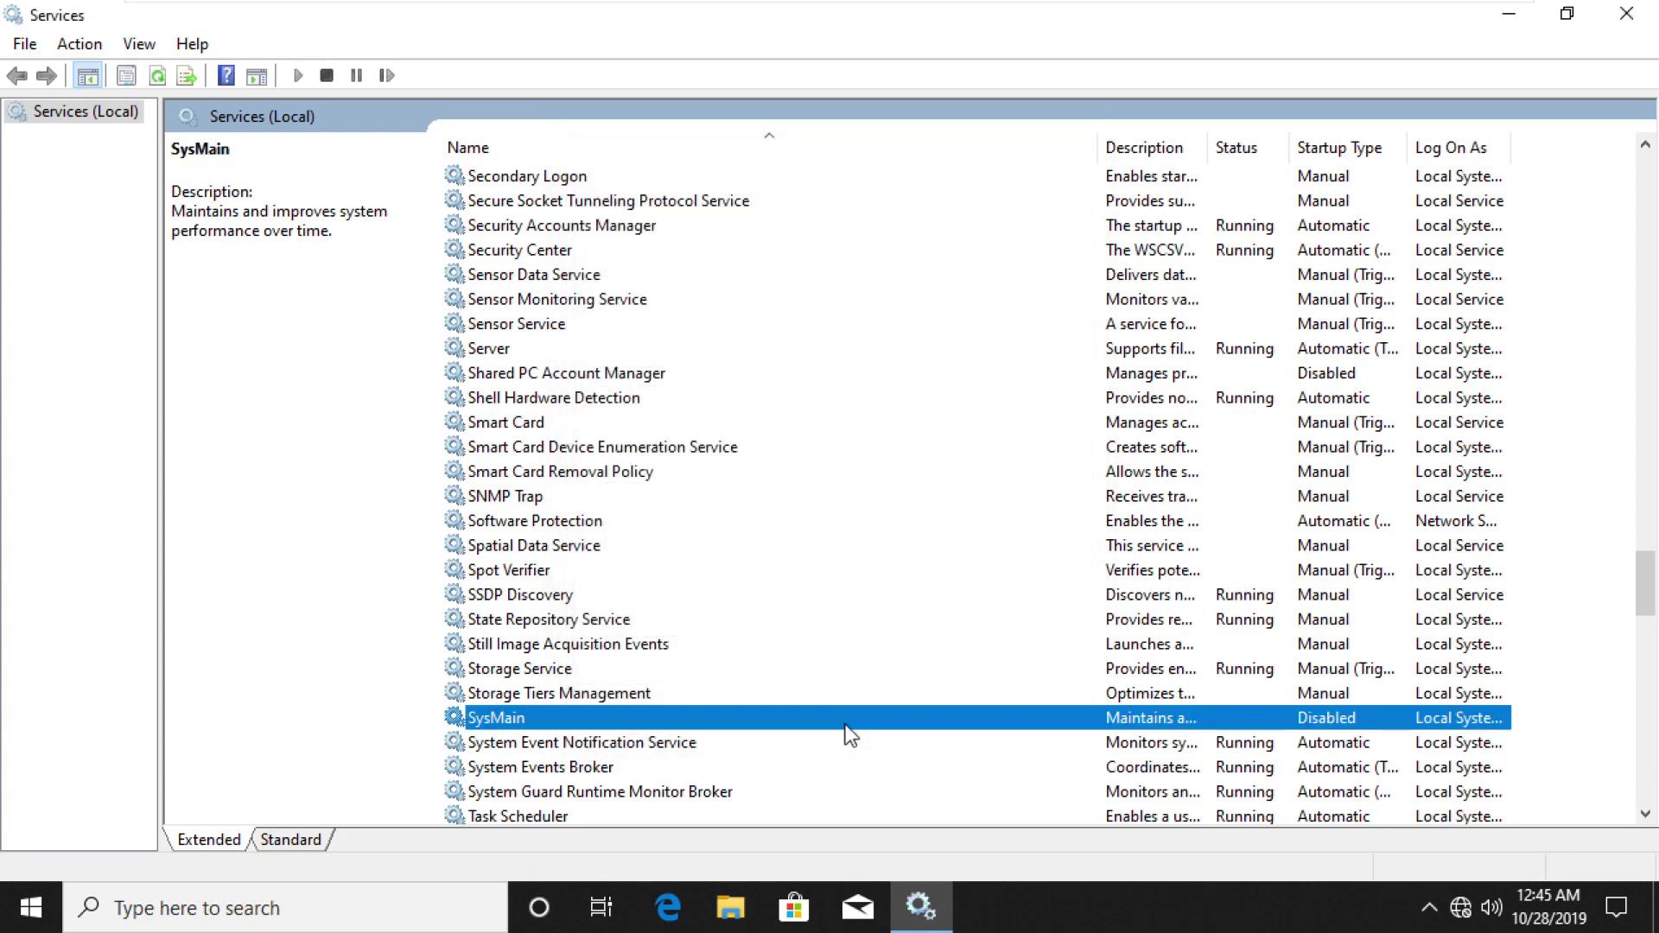
left_click(1628, 15)
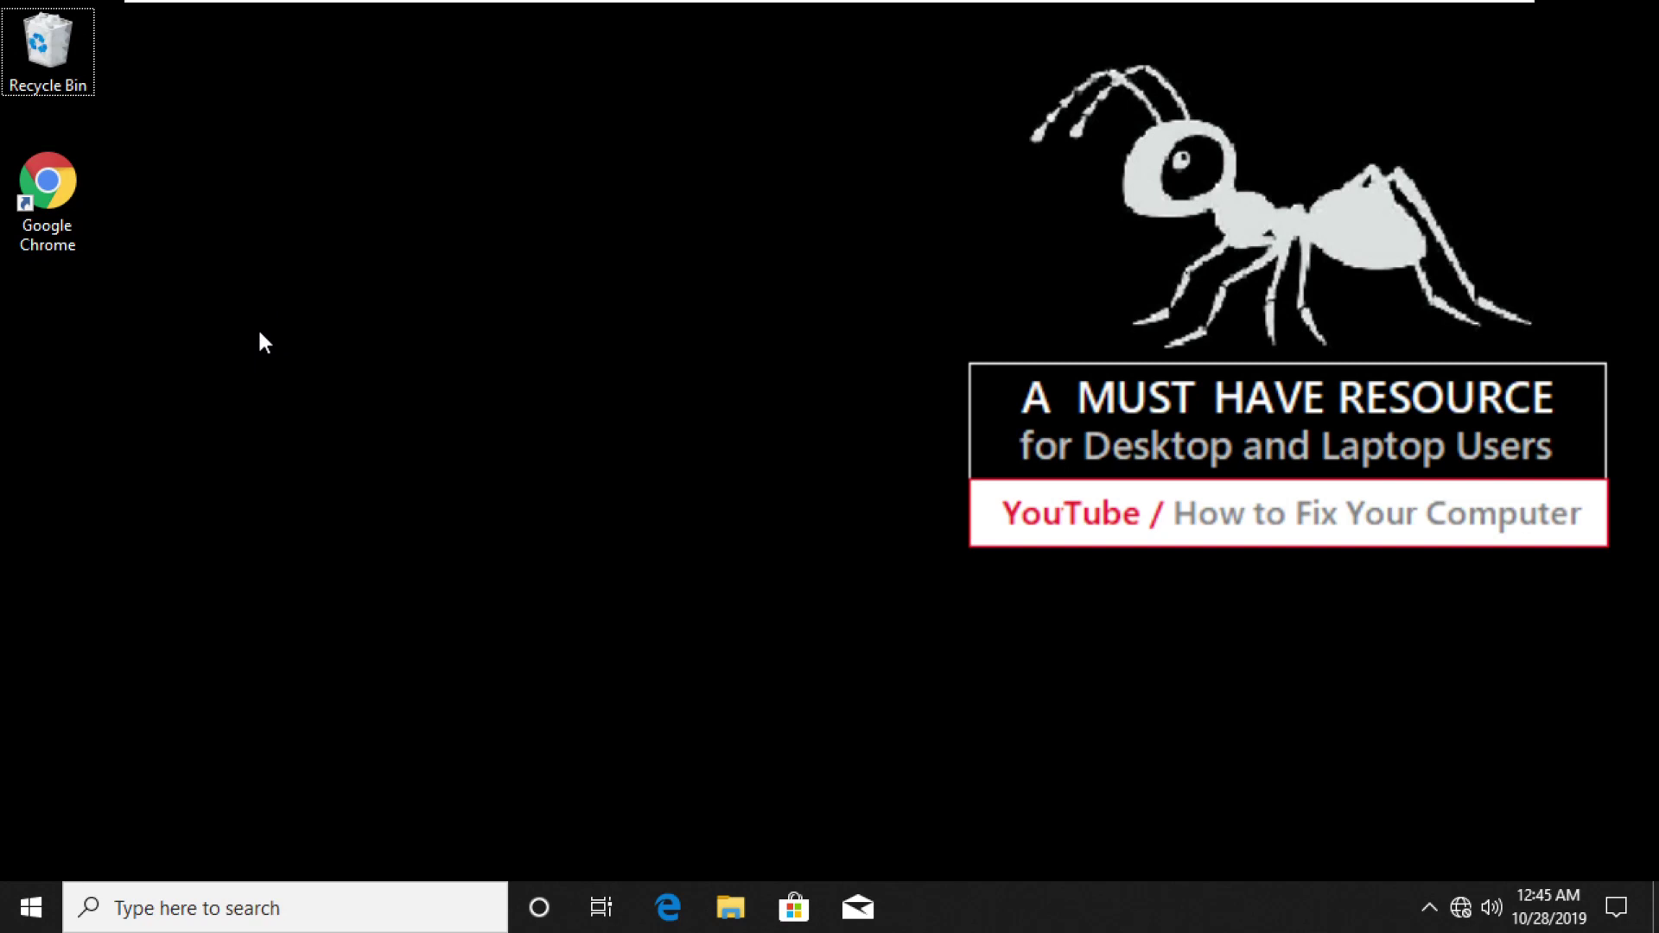
Step: Reach Advanced system settings through This PC's Properties in File Explorer
key("super+e")
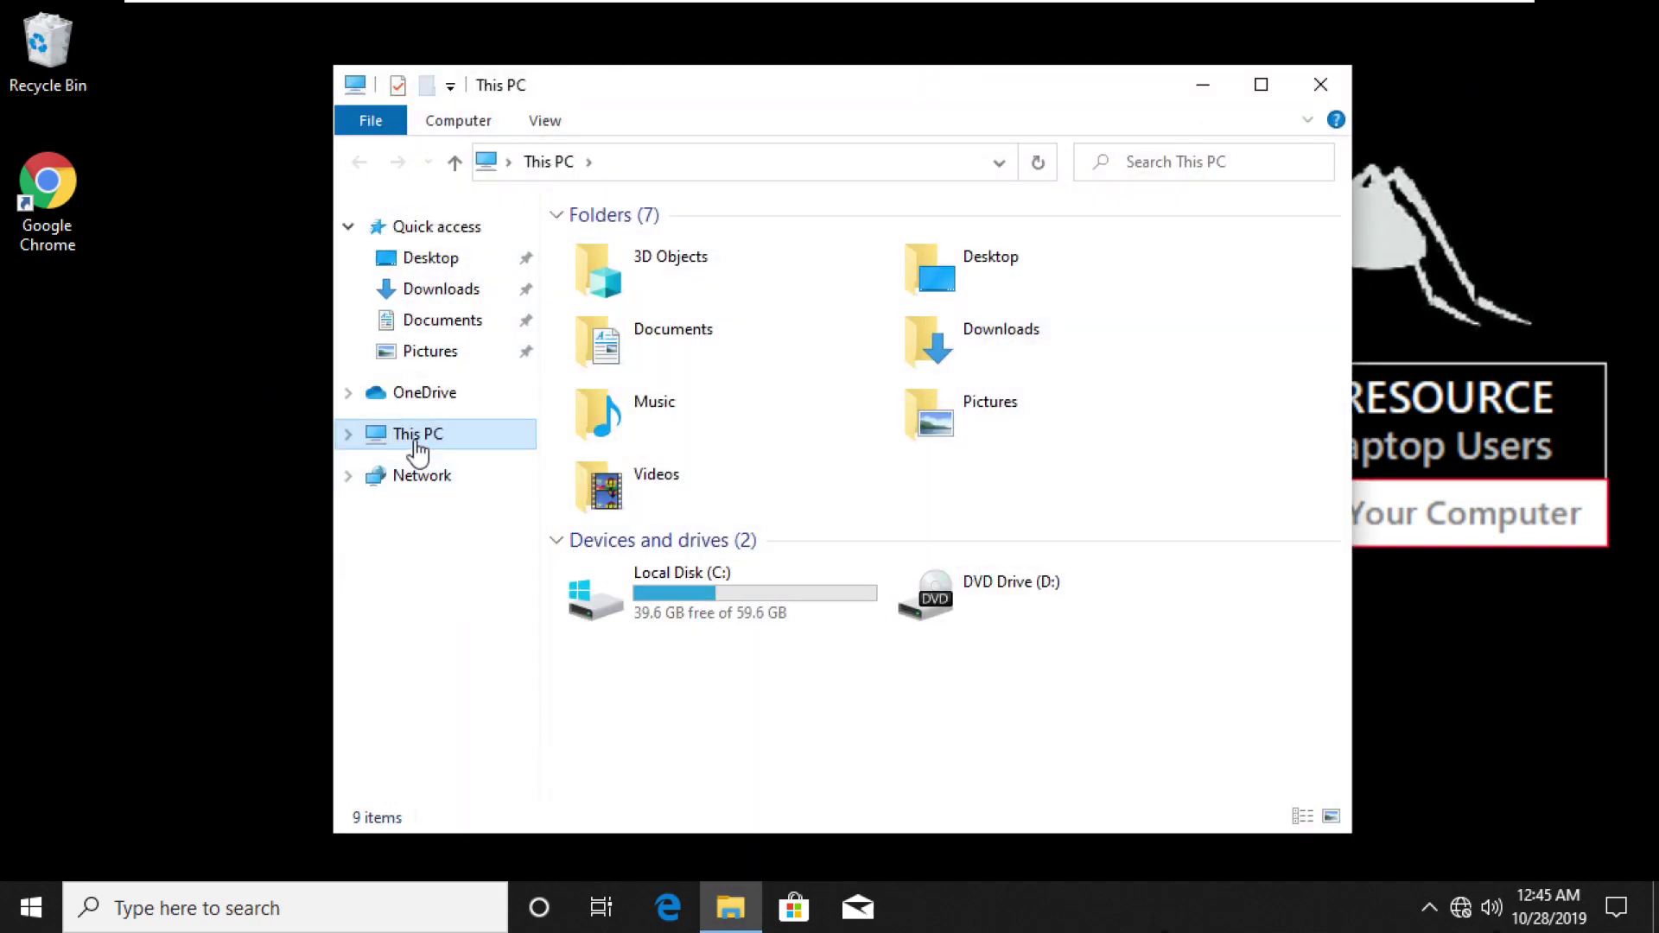
right_click(418, 452)
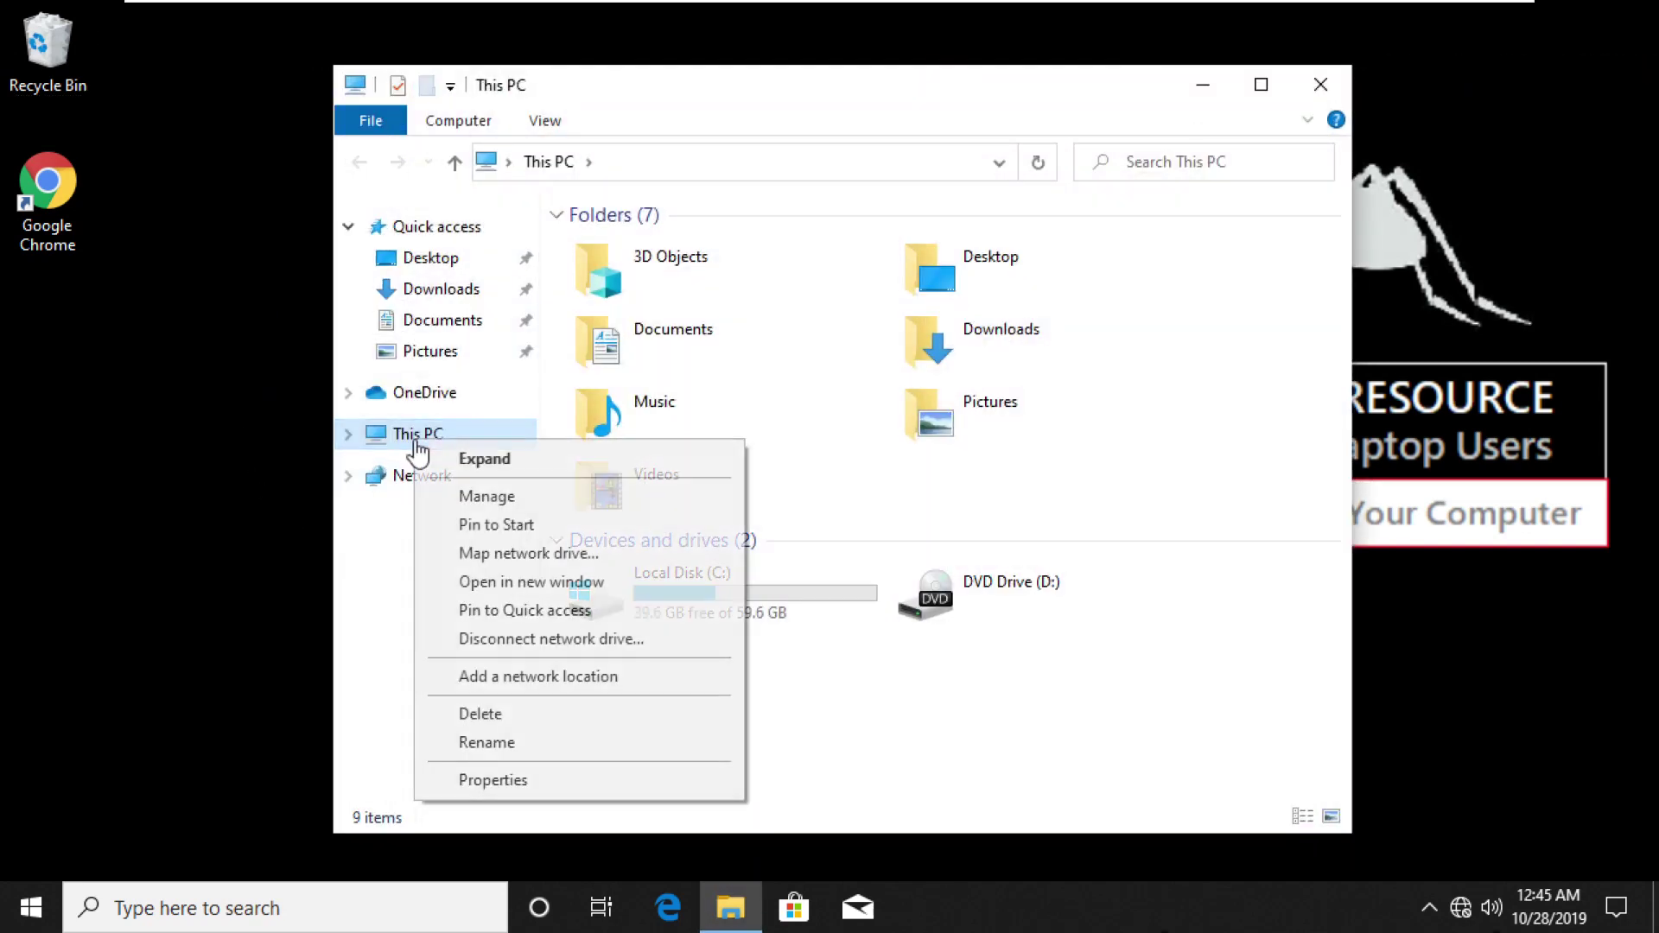
left_click(489, 782)
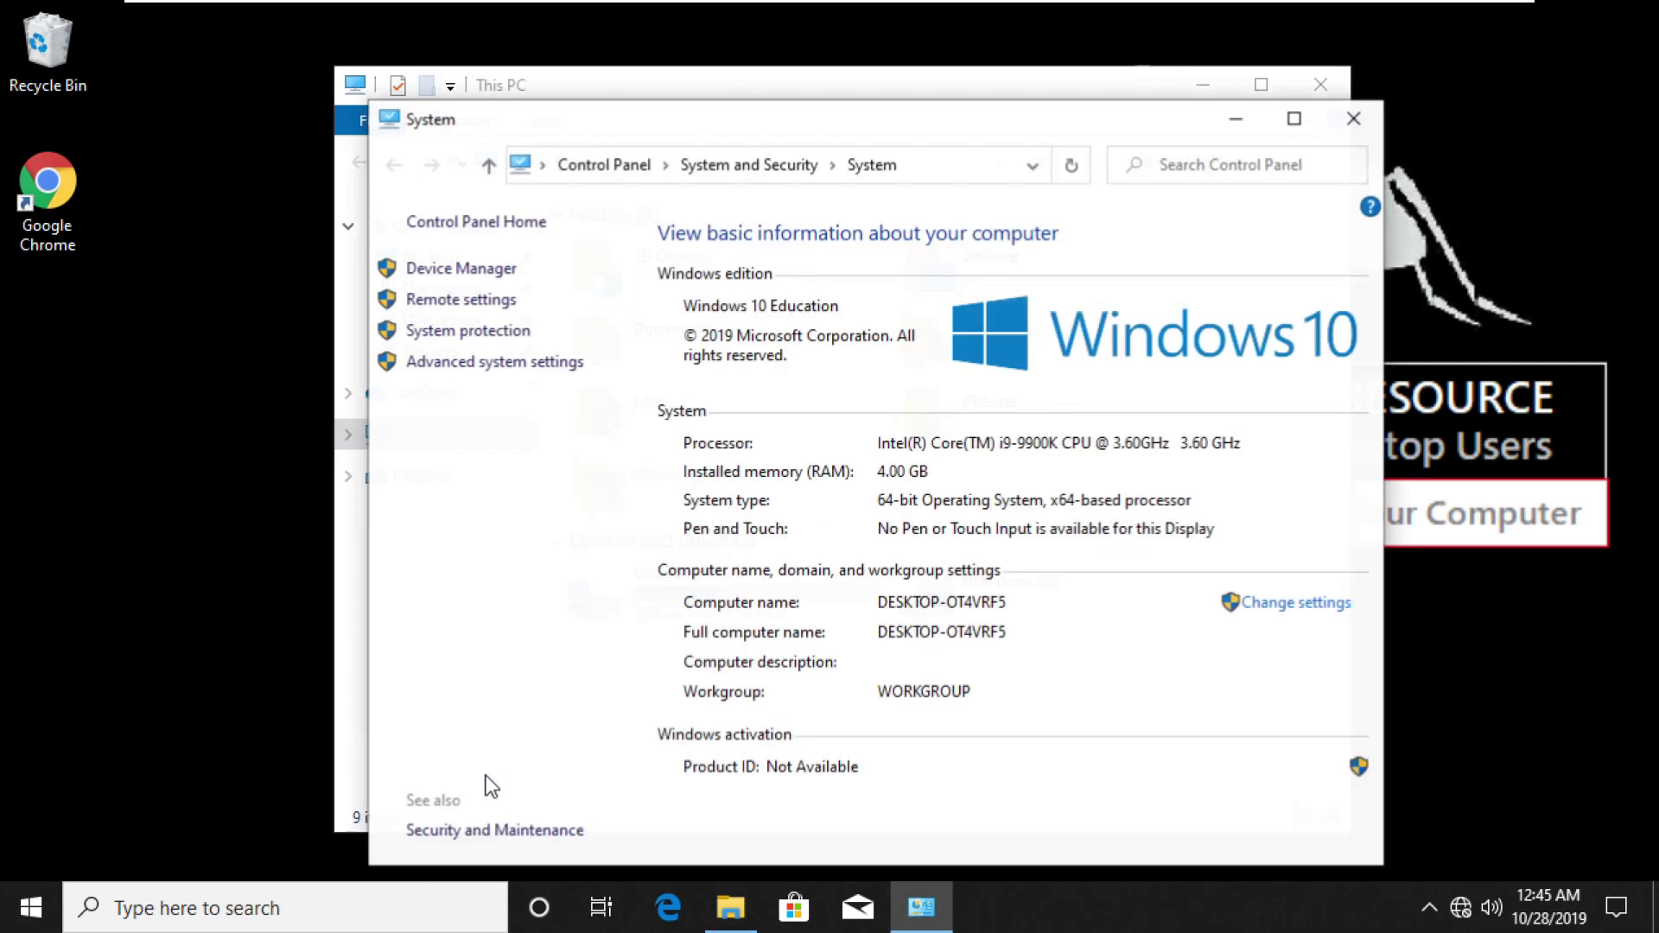
left_click(442, 363)
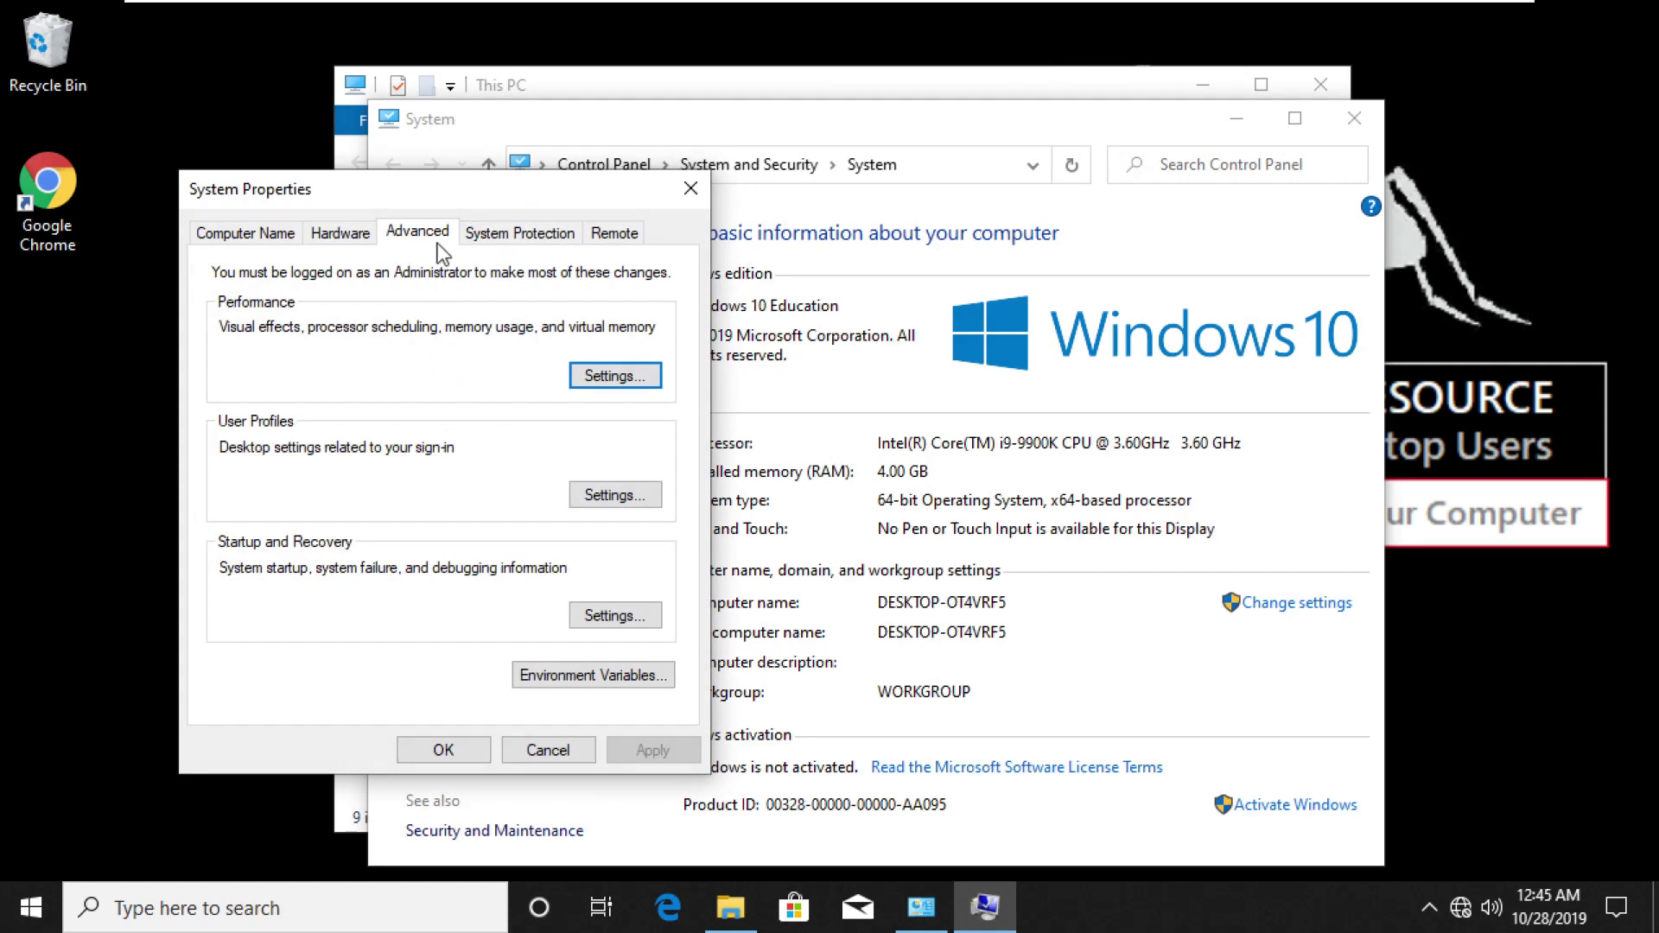
Step: In Performance Options virtual memory, set drive C:'s initial and maximum paging size to 16 MB
left_click(603, 386)
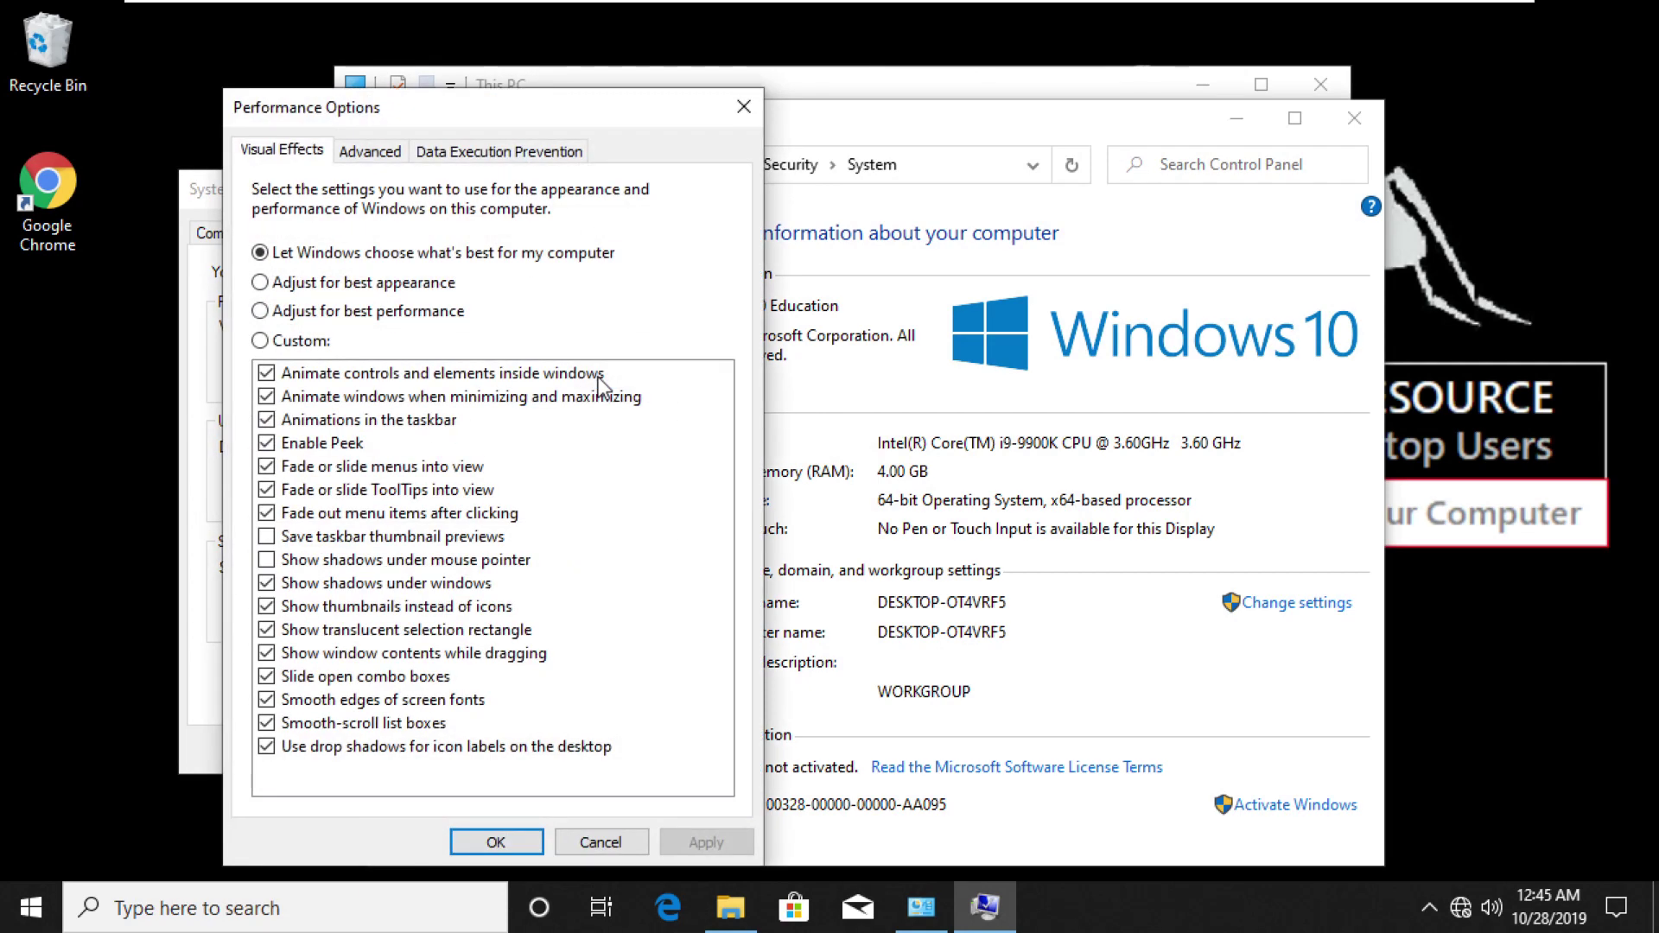
left_click(389, 164)
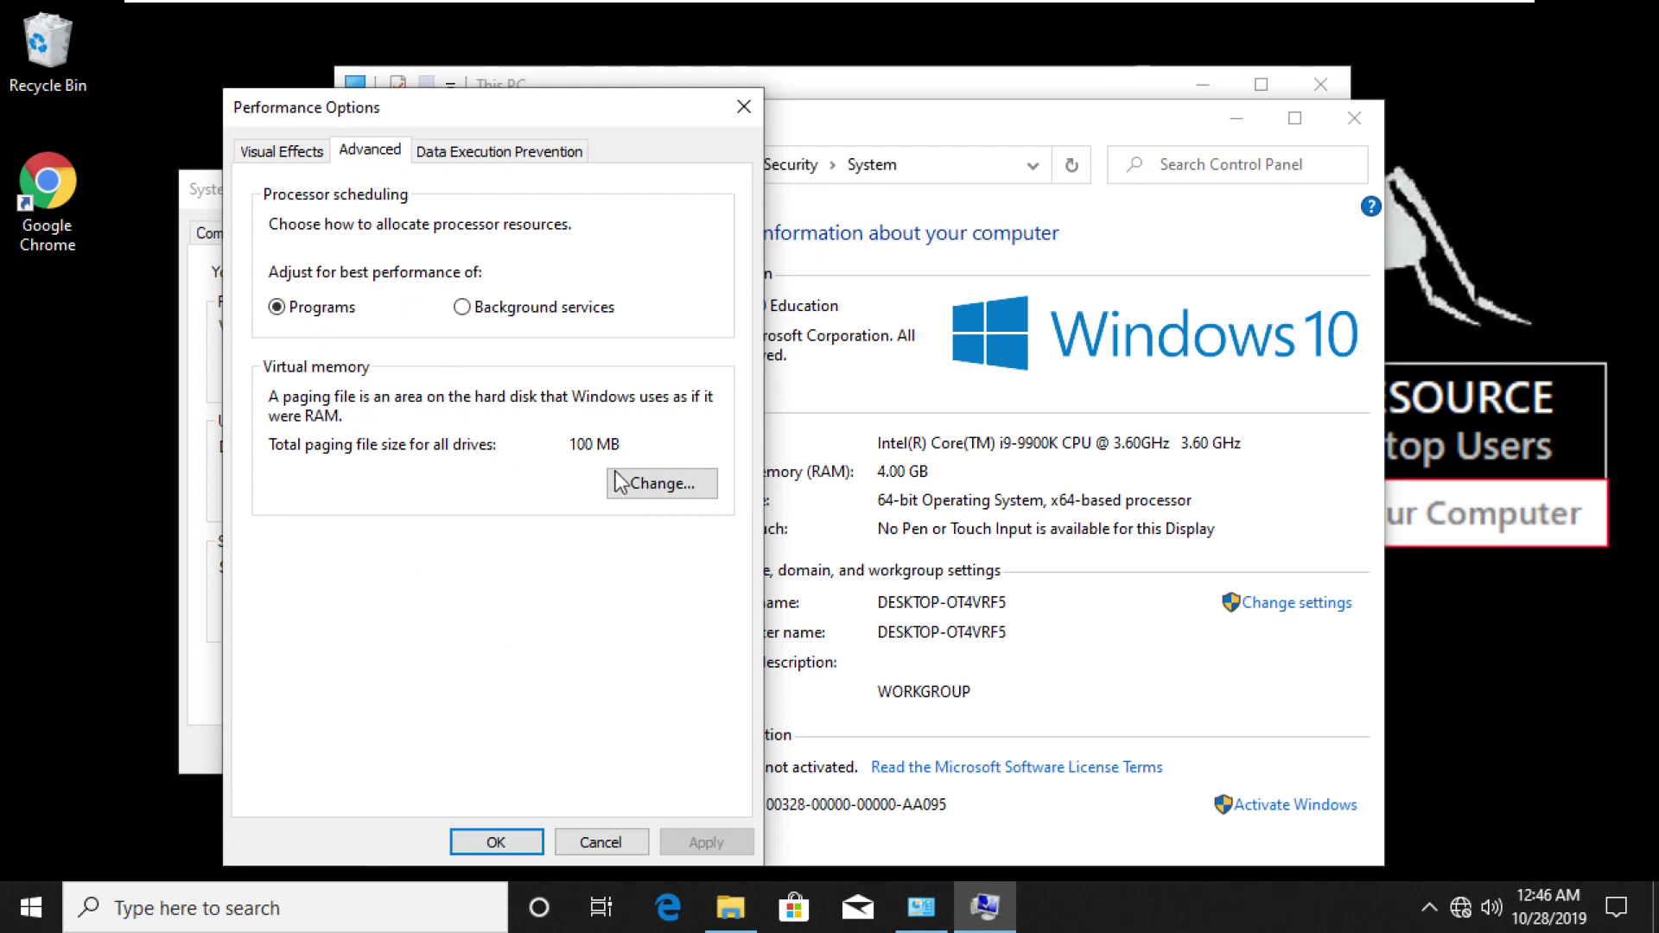
left_click(692, 487)
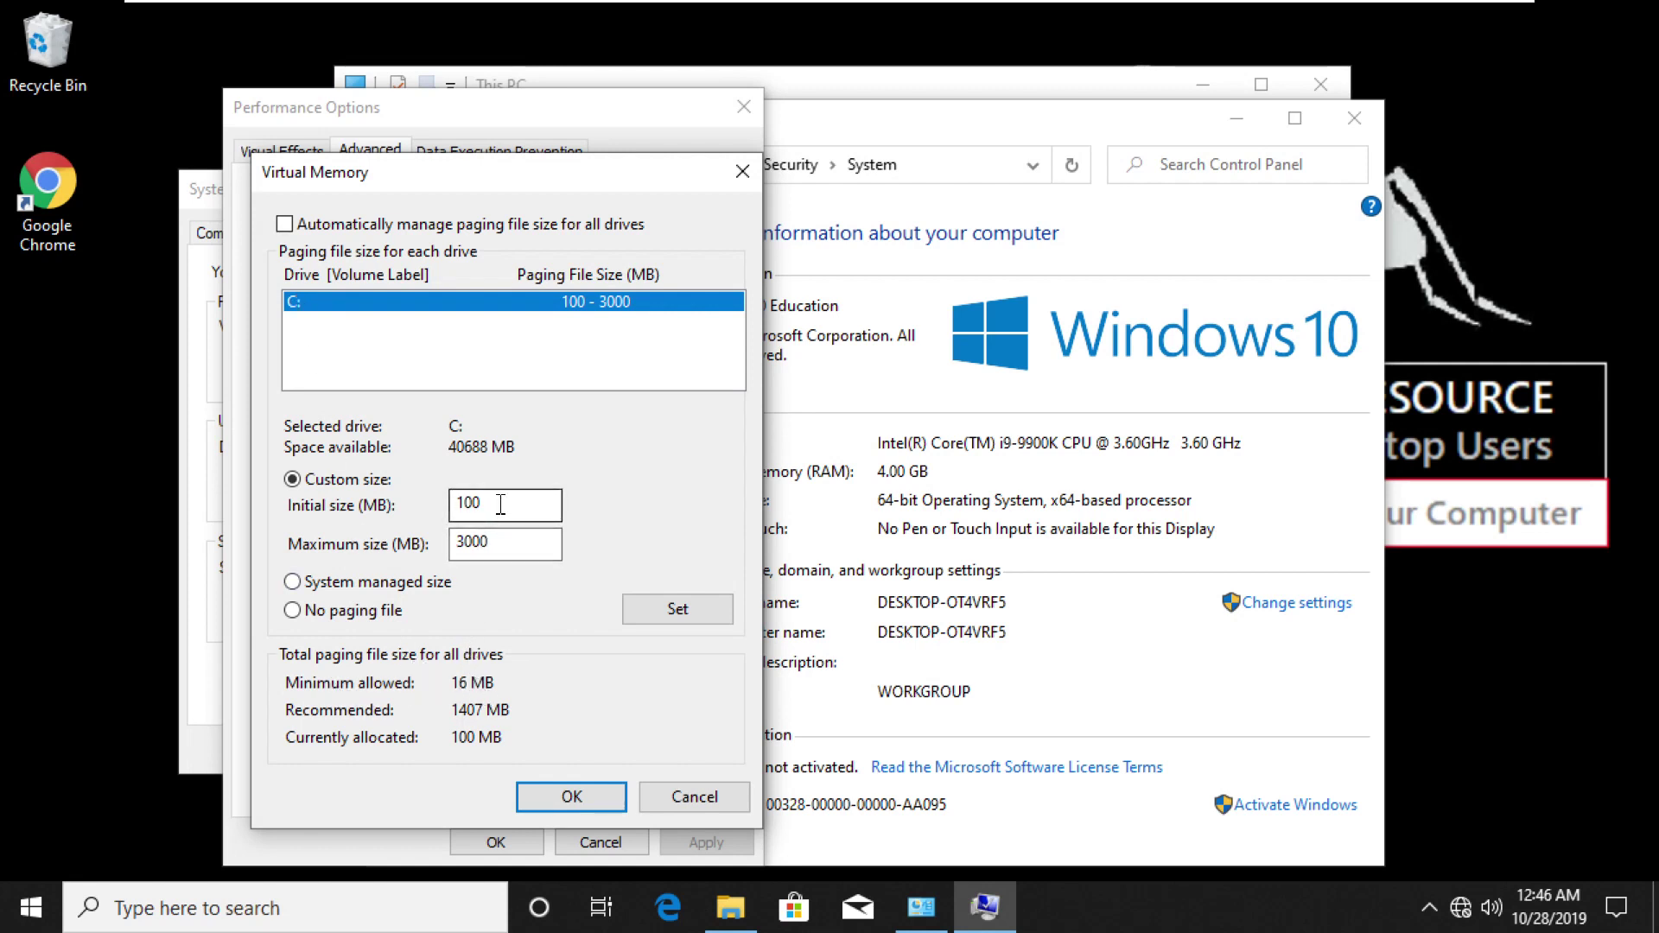
left_click_drag(501, 505, 393, 508)
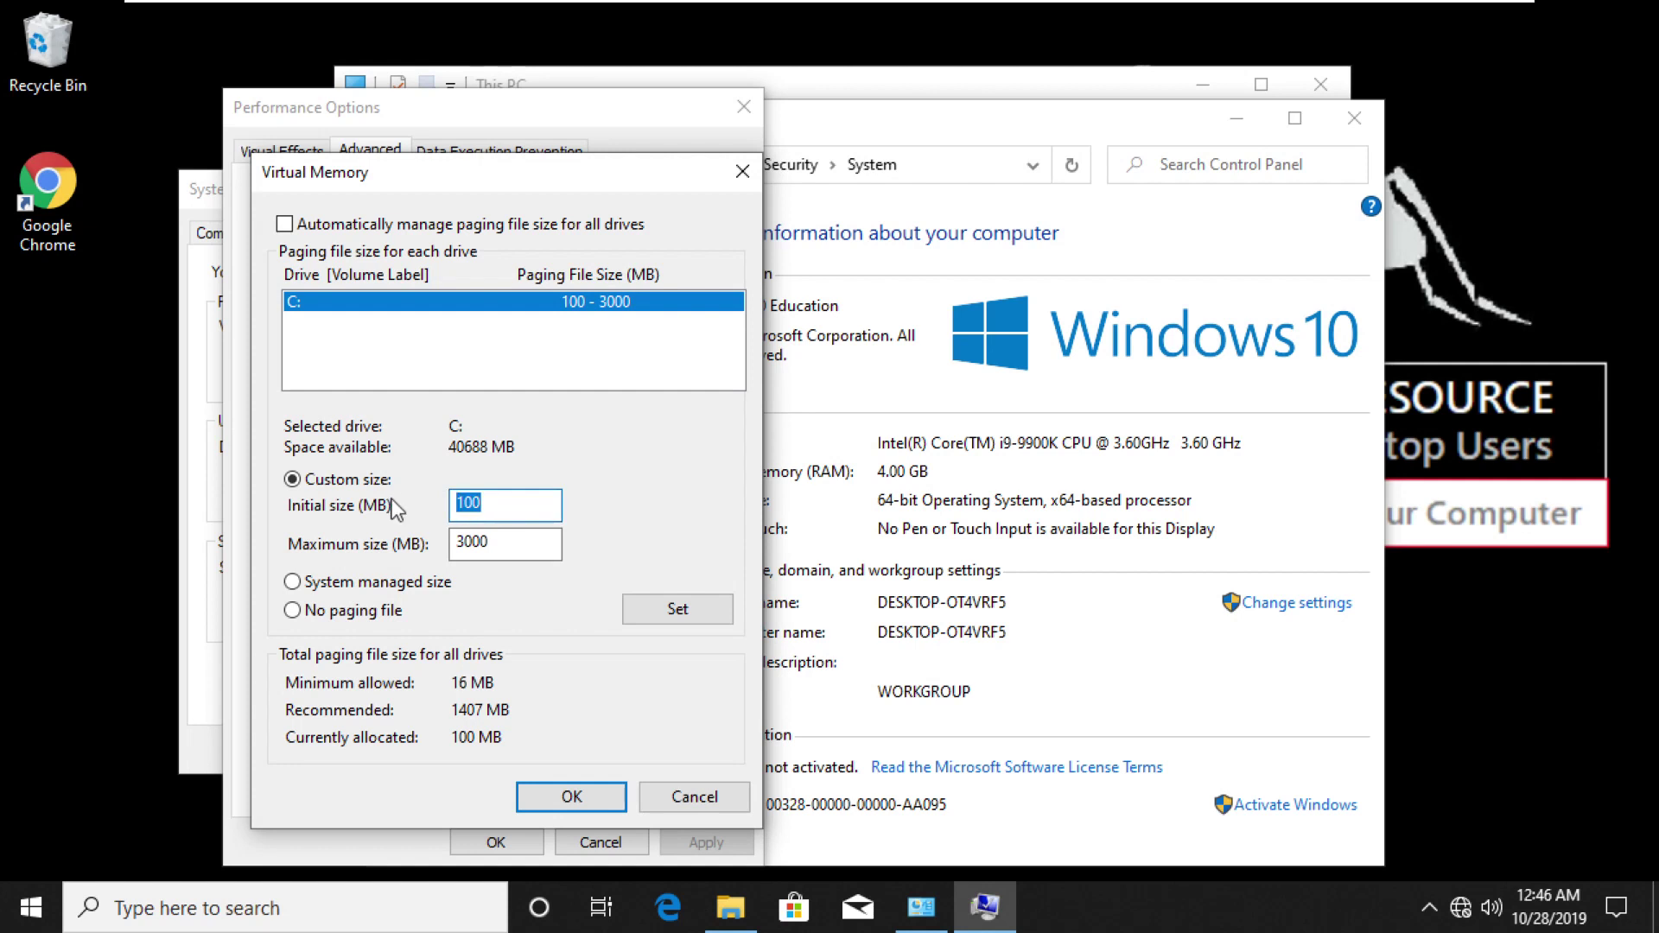
type("16")
left_click_drag(519, 544, 344, 548)
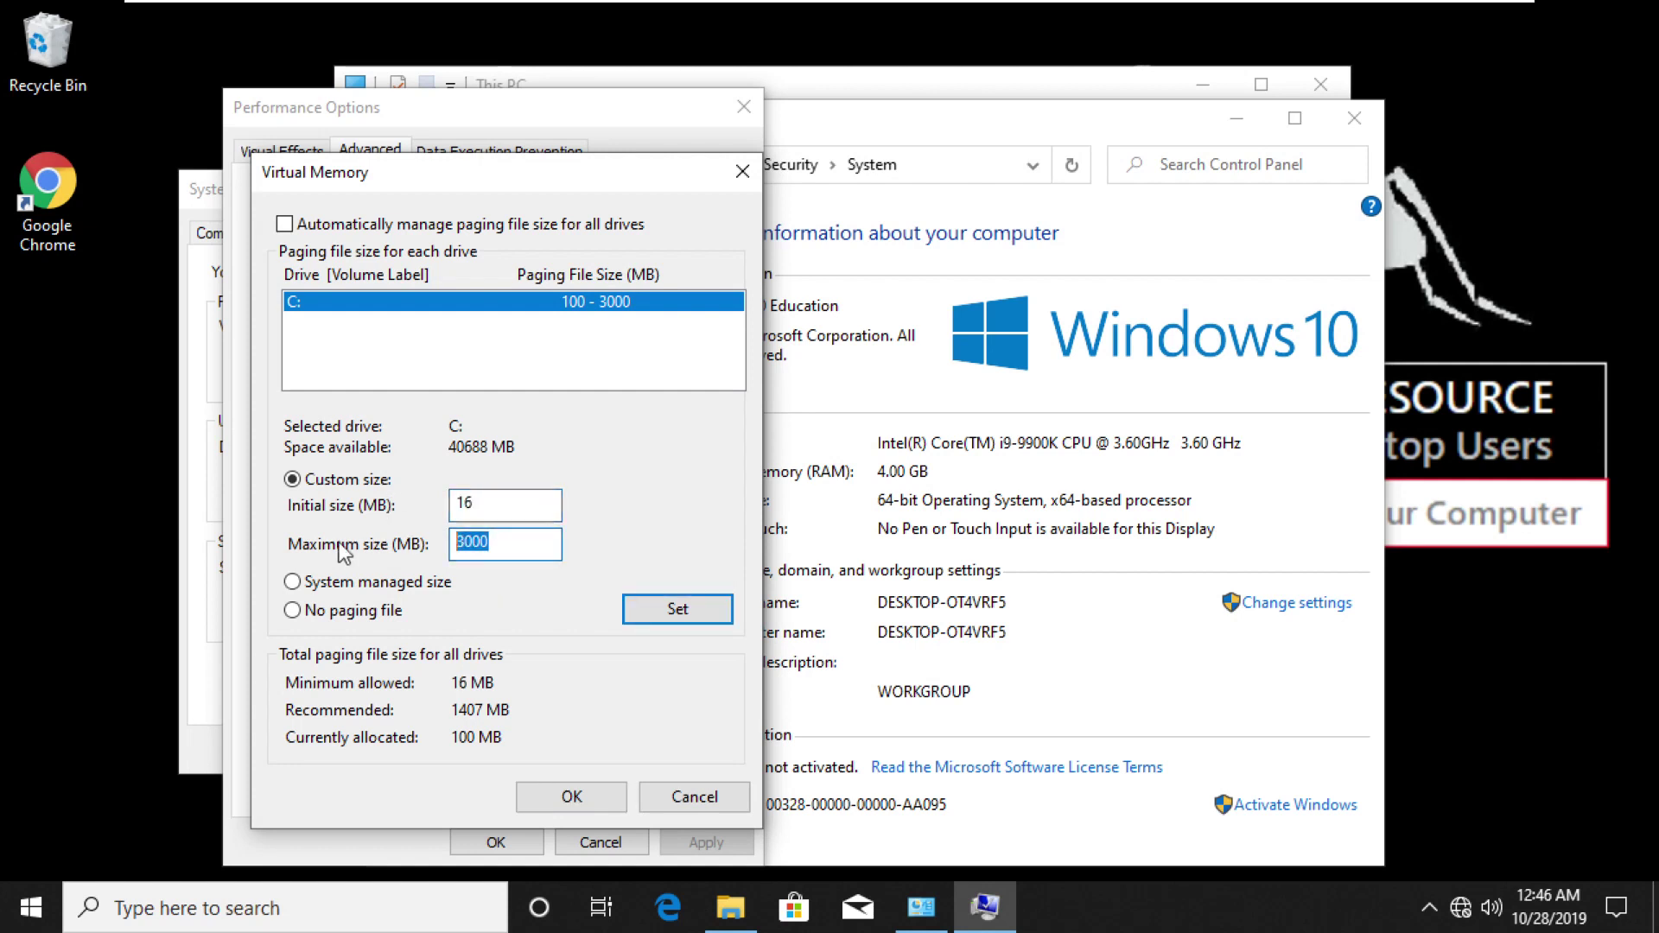
type("16")
left_click(651, 619)
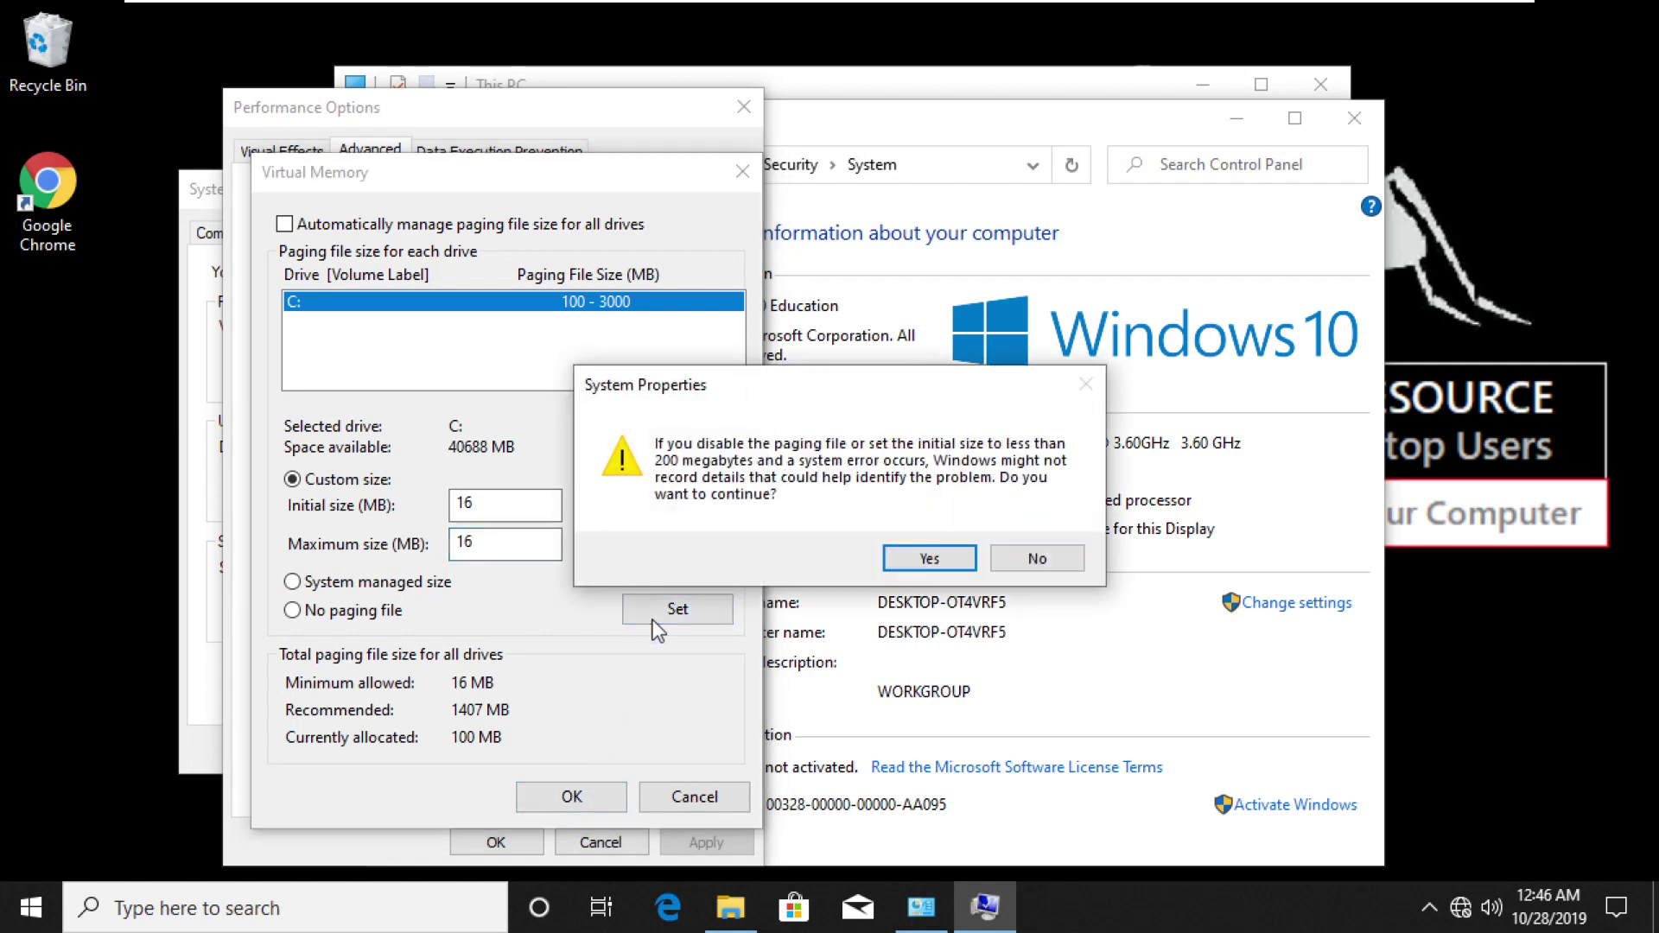
Step: Accept the paging-file warnings, postpone the restart, and close the System and This PC windows
left_click(921, 559)
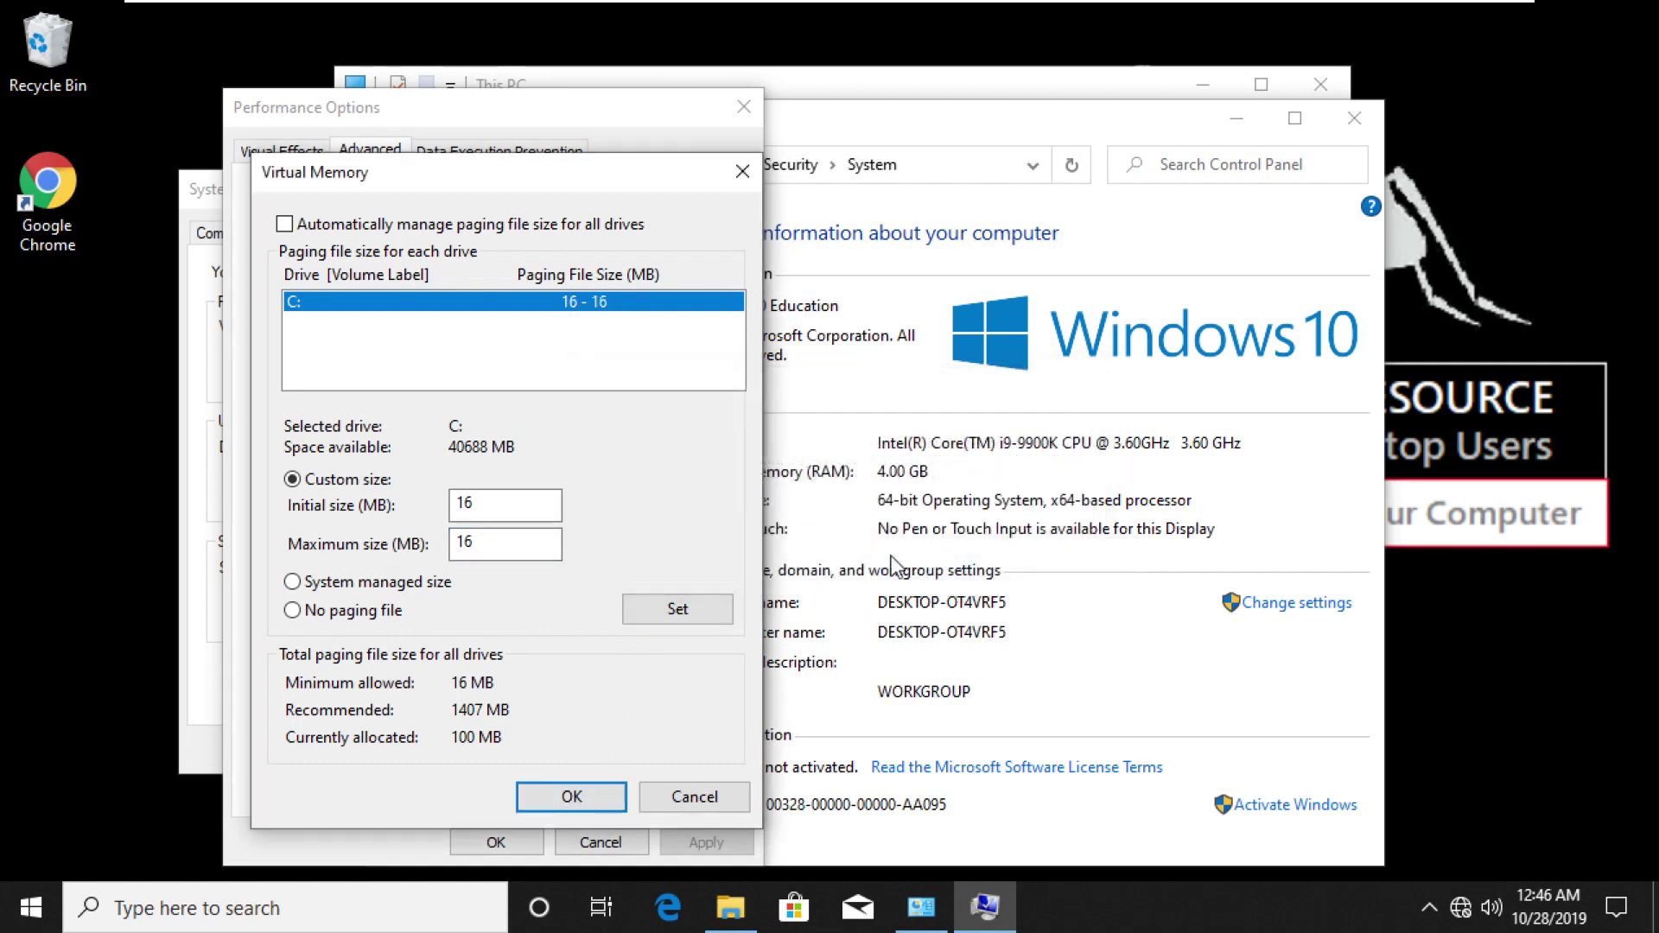
left_click(574, 796)
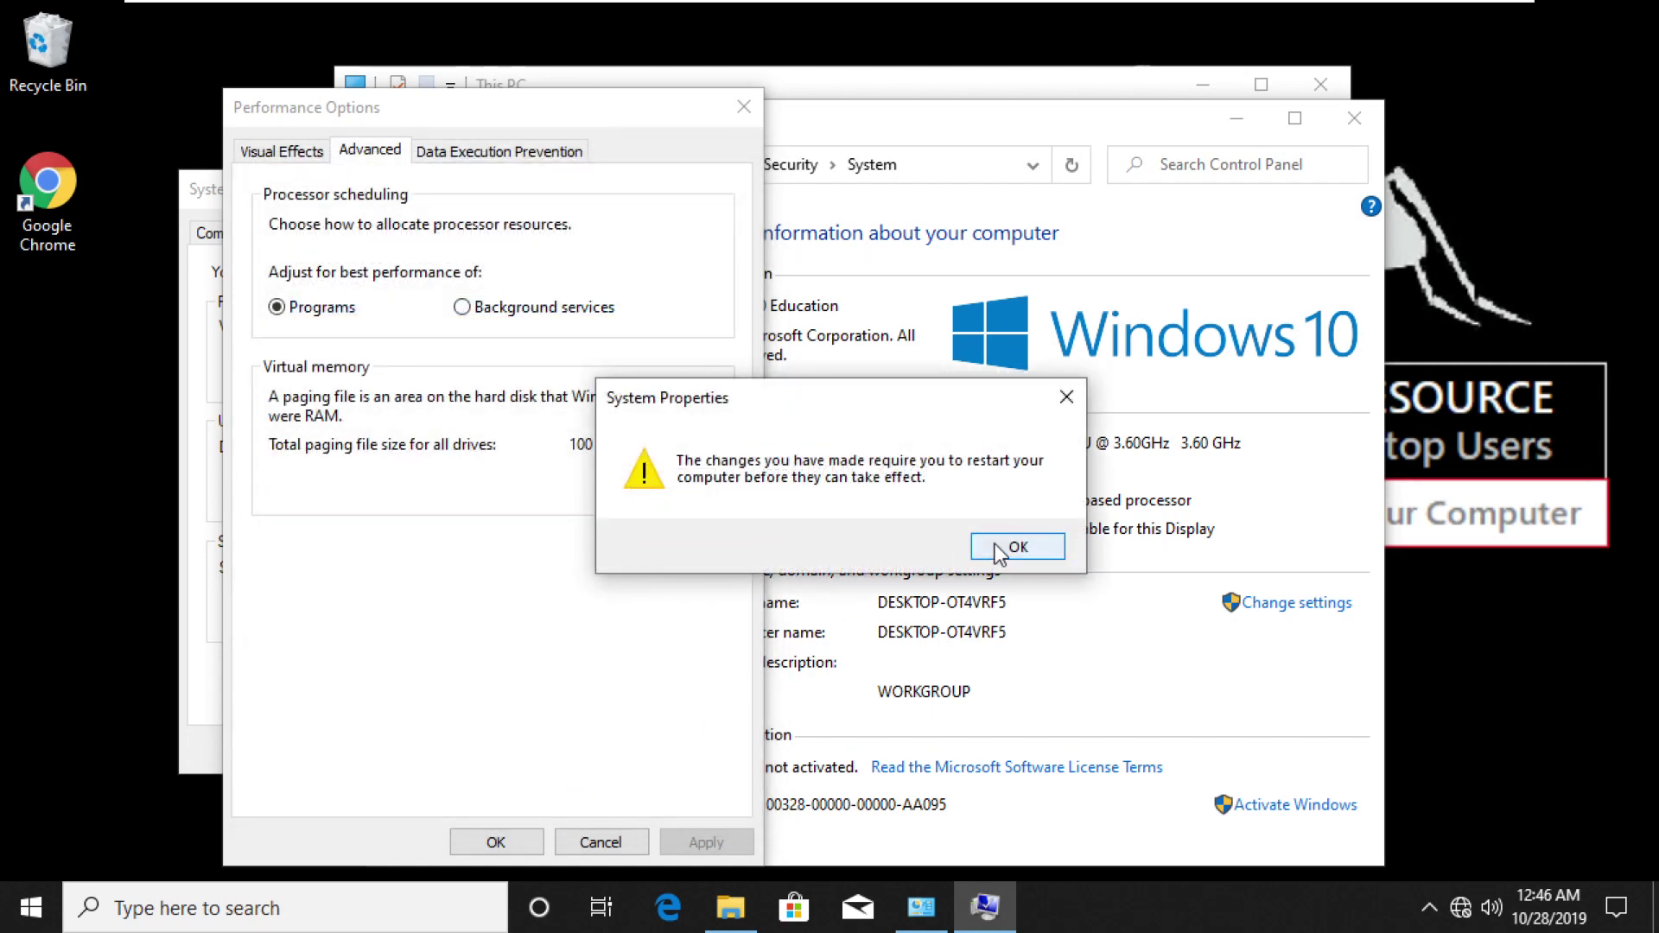
left_click(1000, 551)
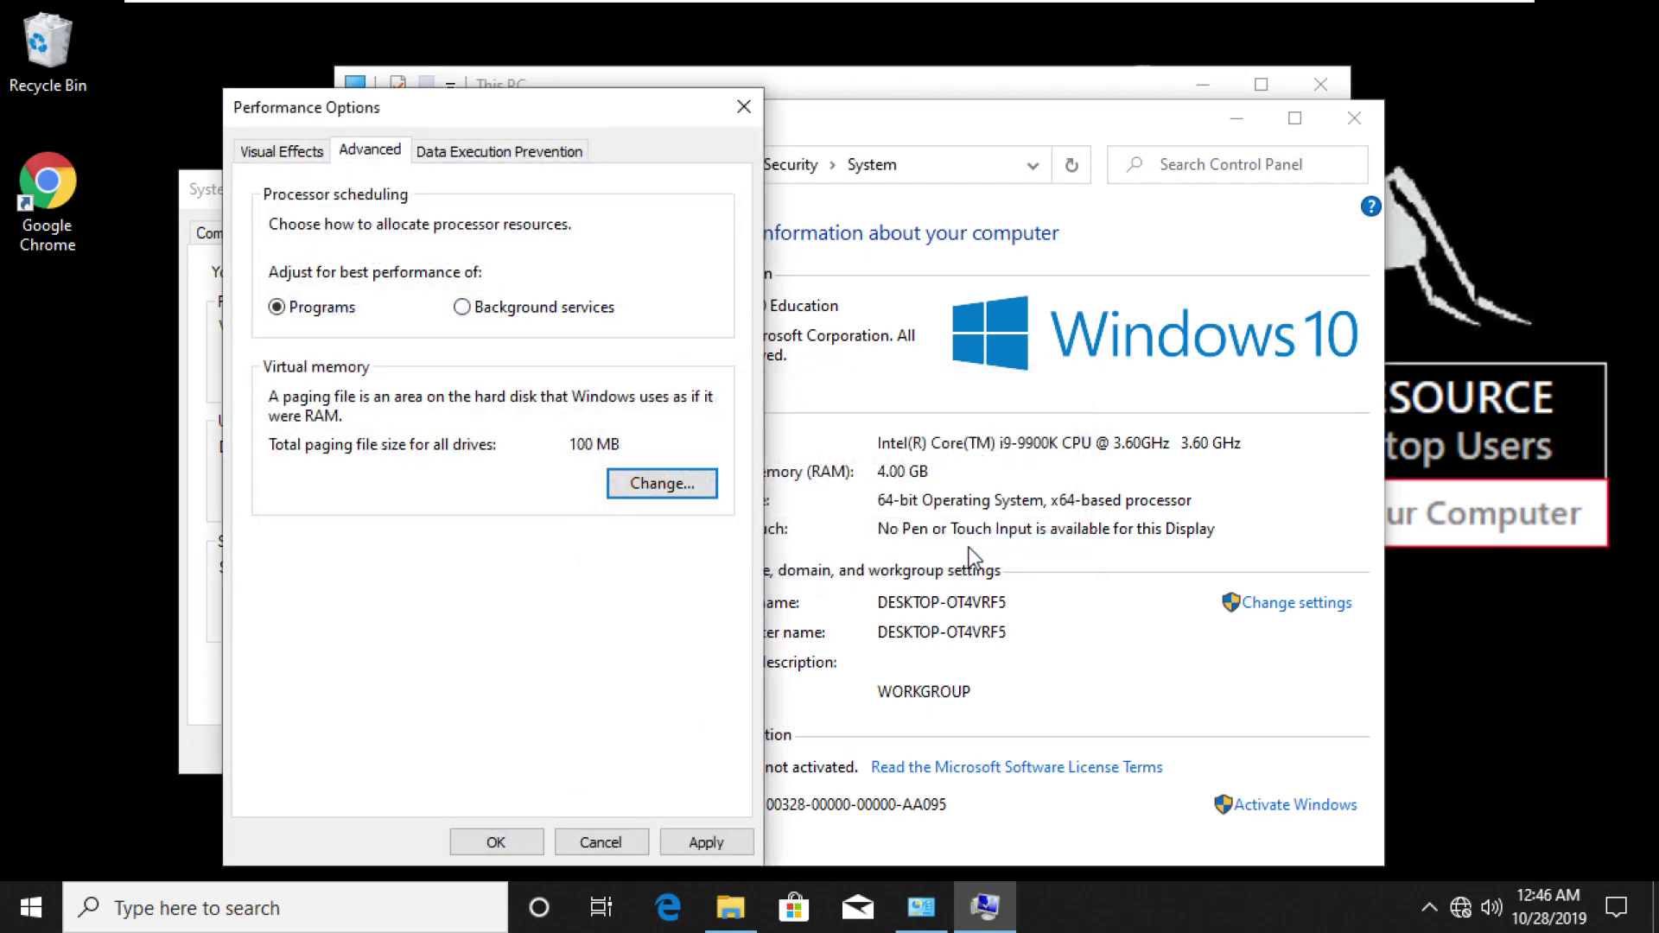
left_click(709, 843)
left_click(491, 841)
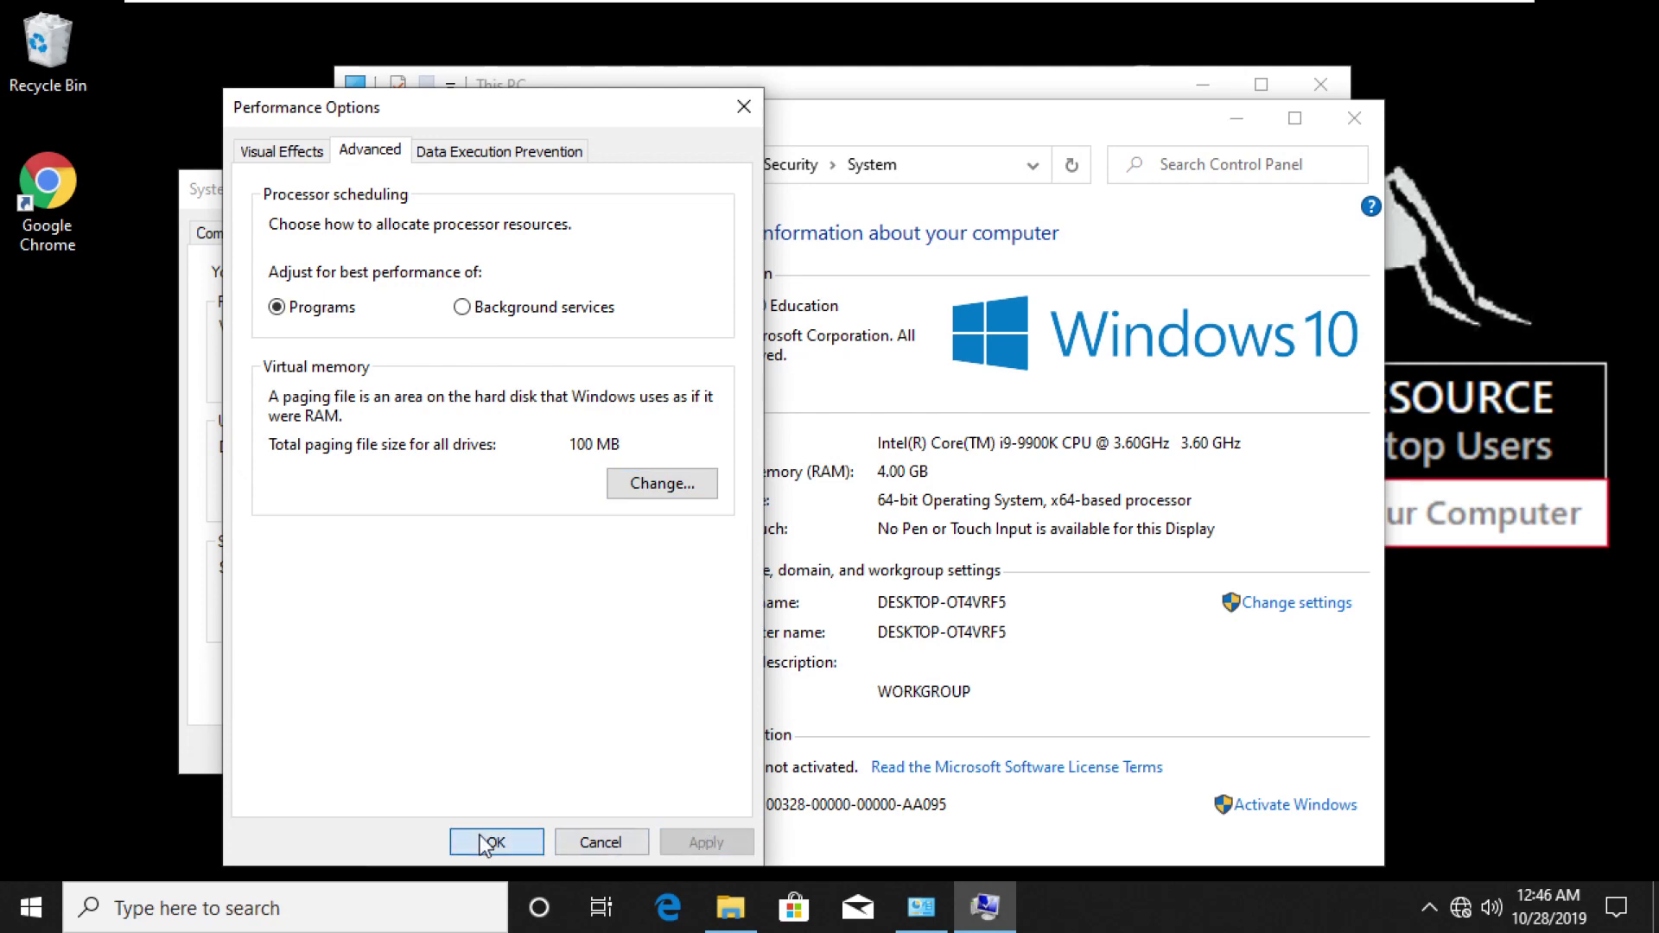
left_click(478, 757)
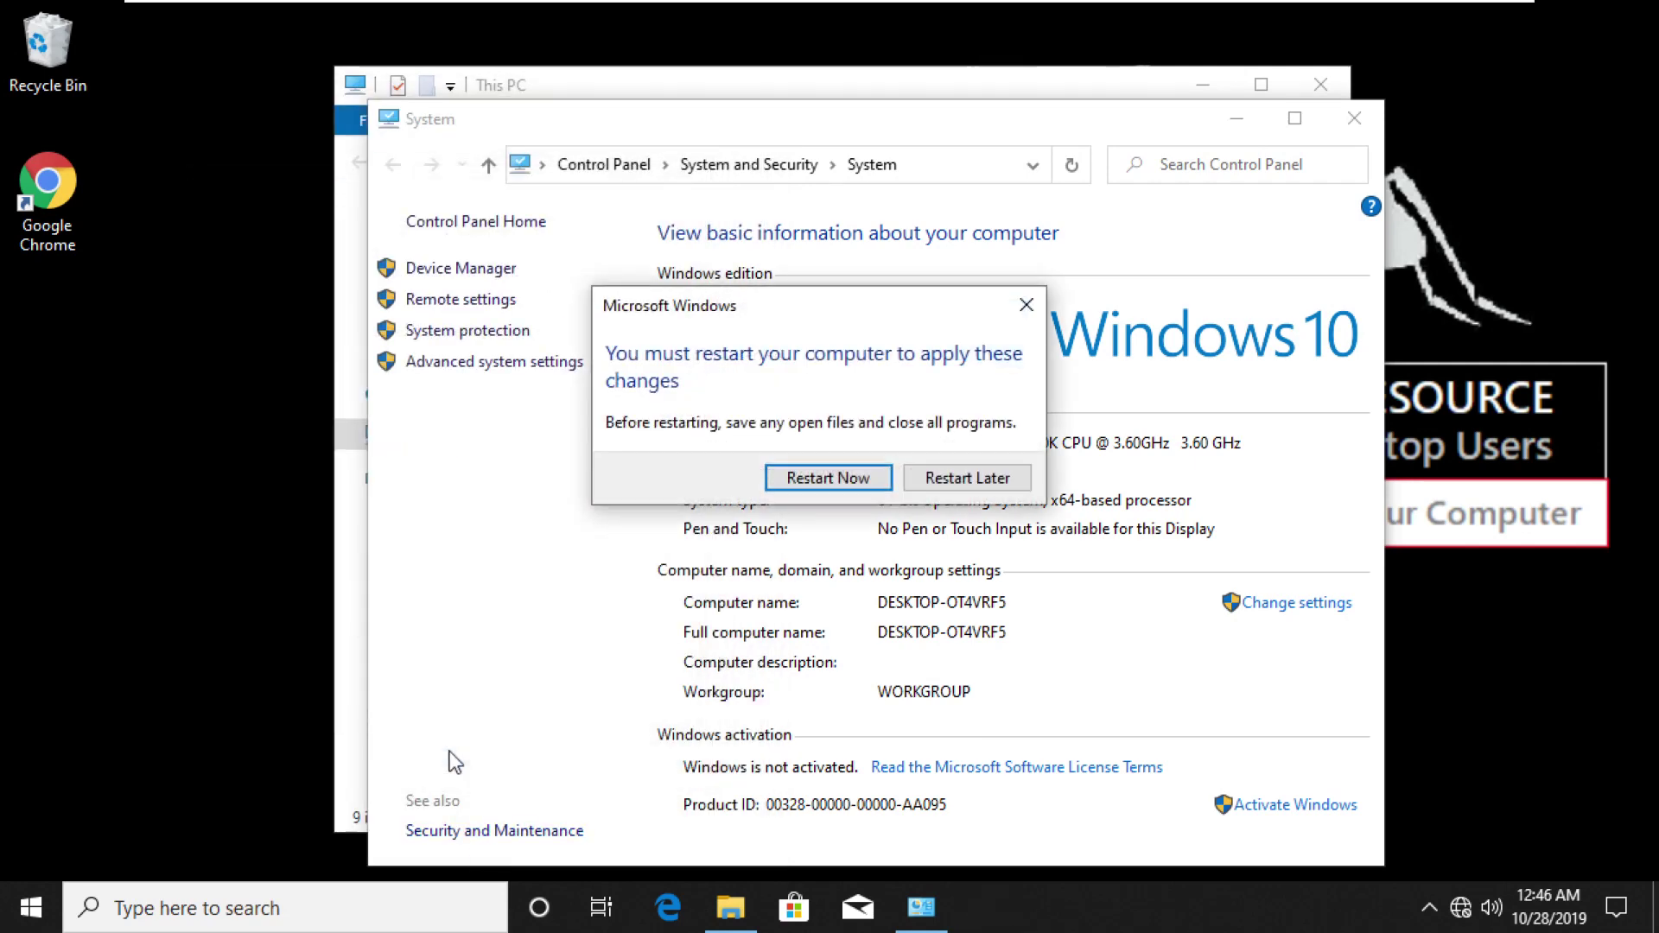
left_click(963, 473)
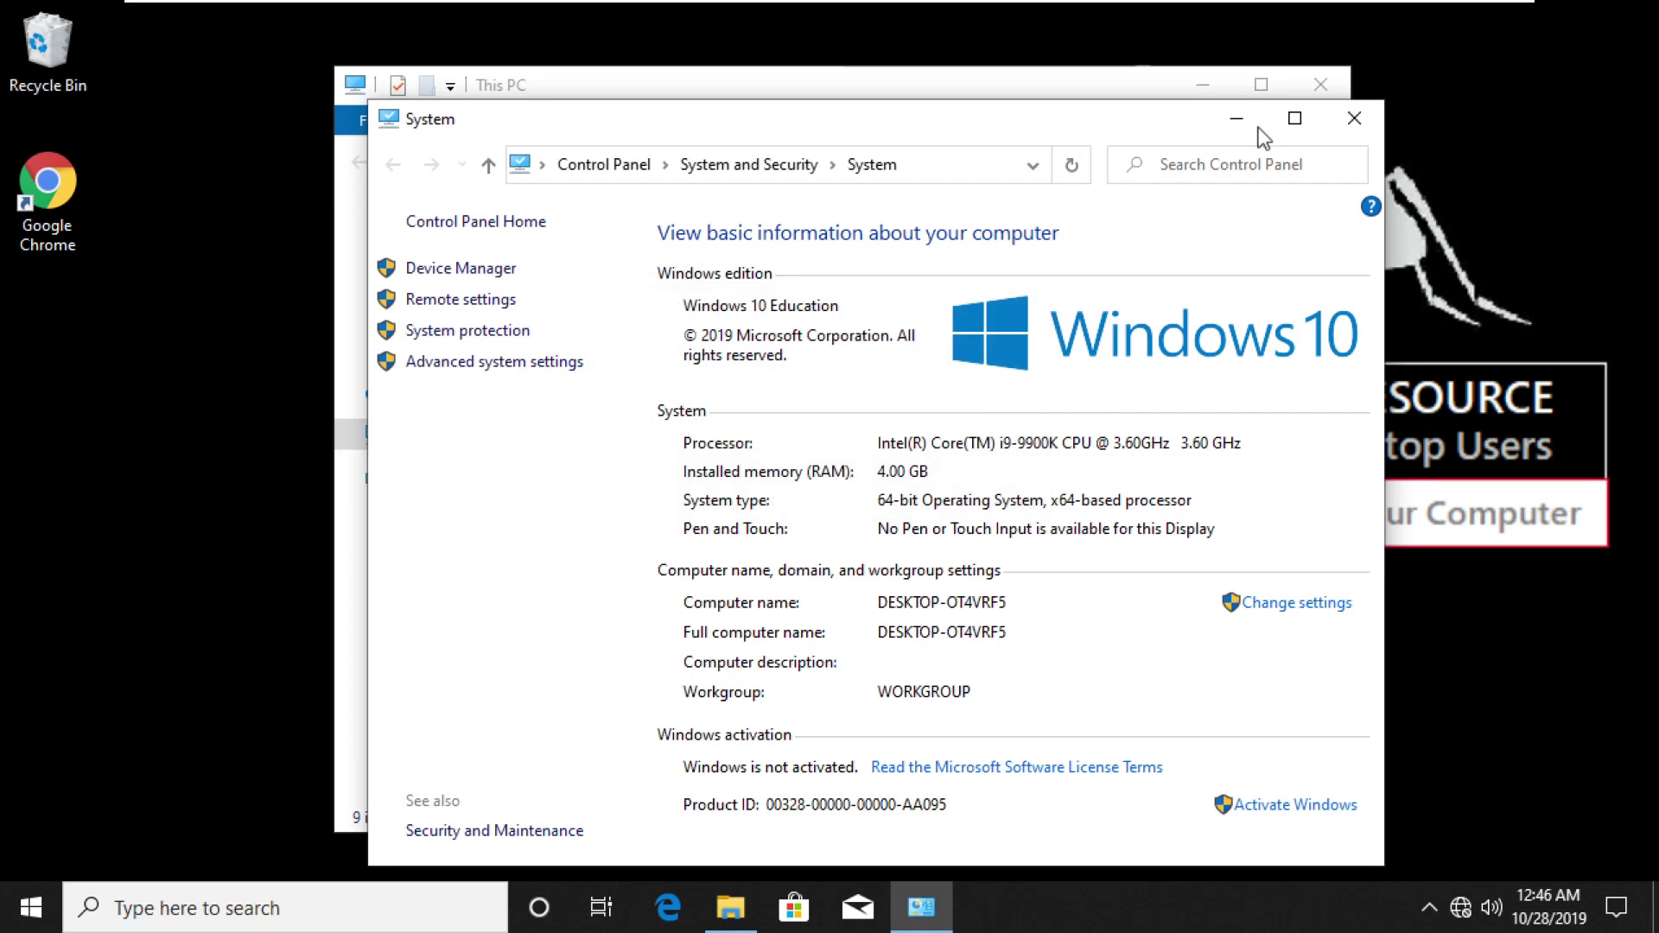
left_click(1354, 118)
left_click(1320, 84)
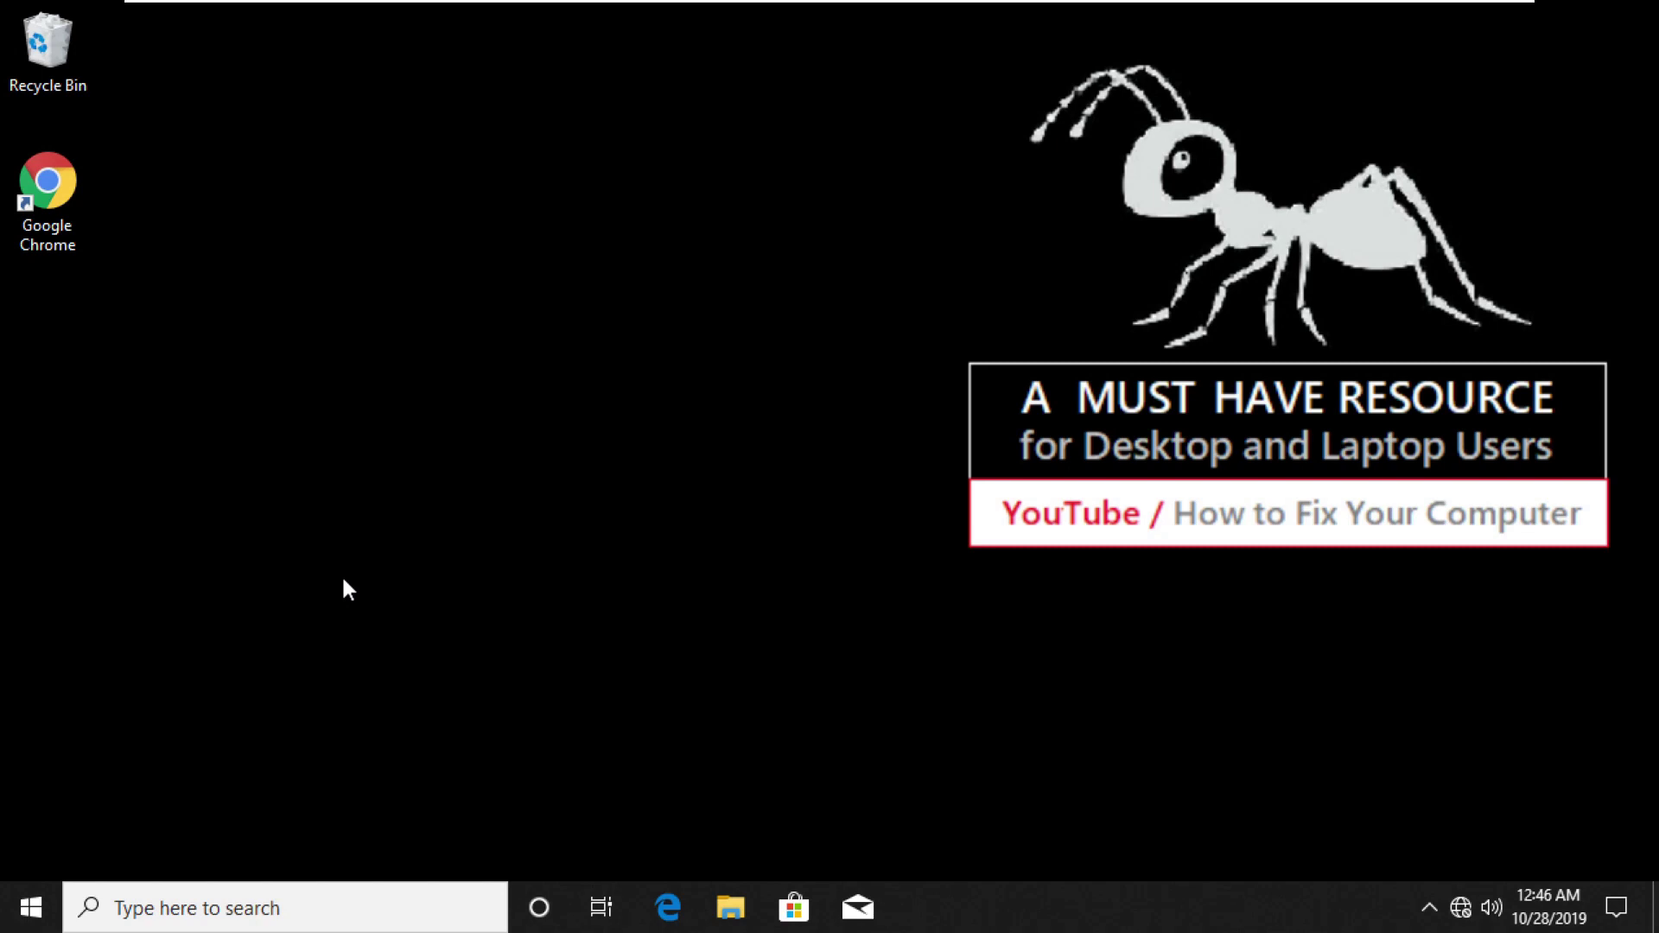
Step: Open Device Manager and select Standard SATA AHCI Controller under IDE ATA/ATAPI controllers
key("super+x")
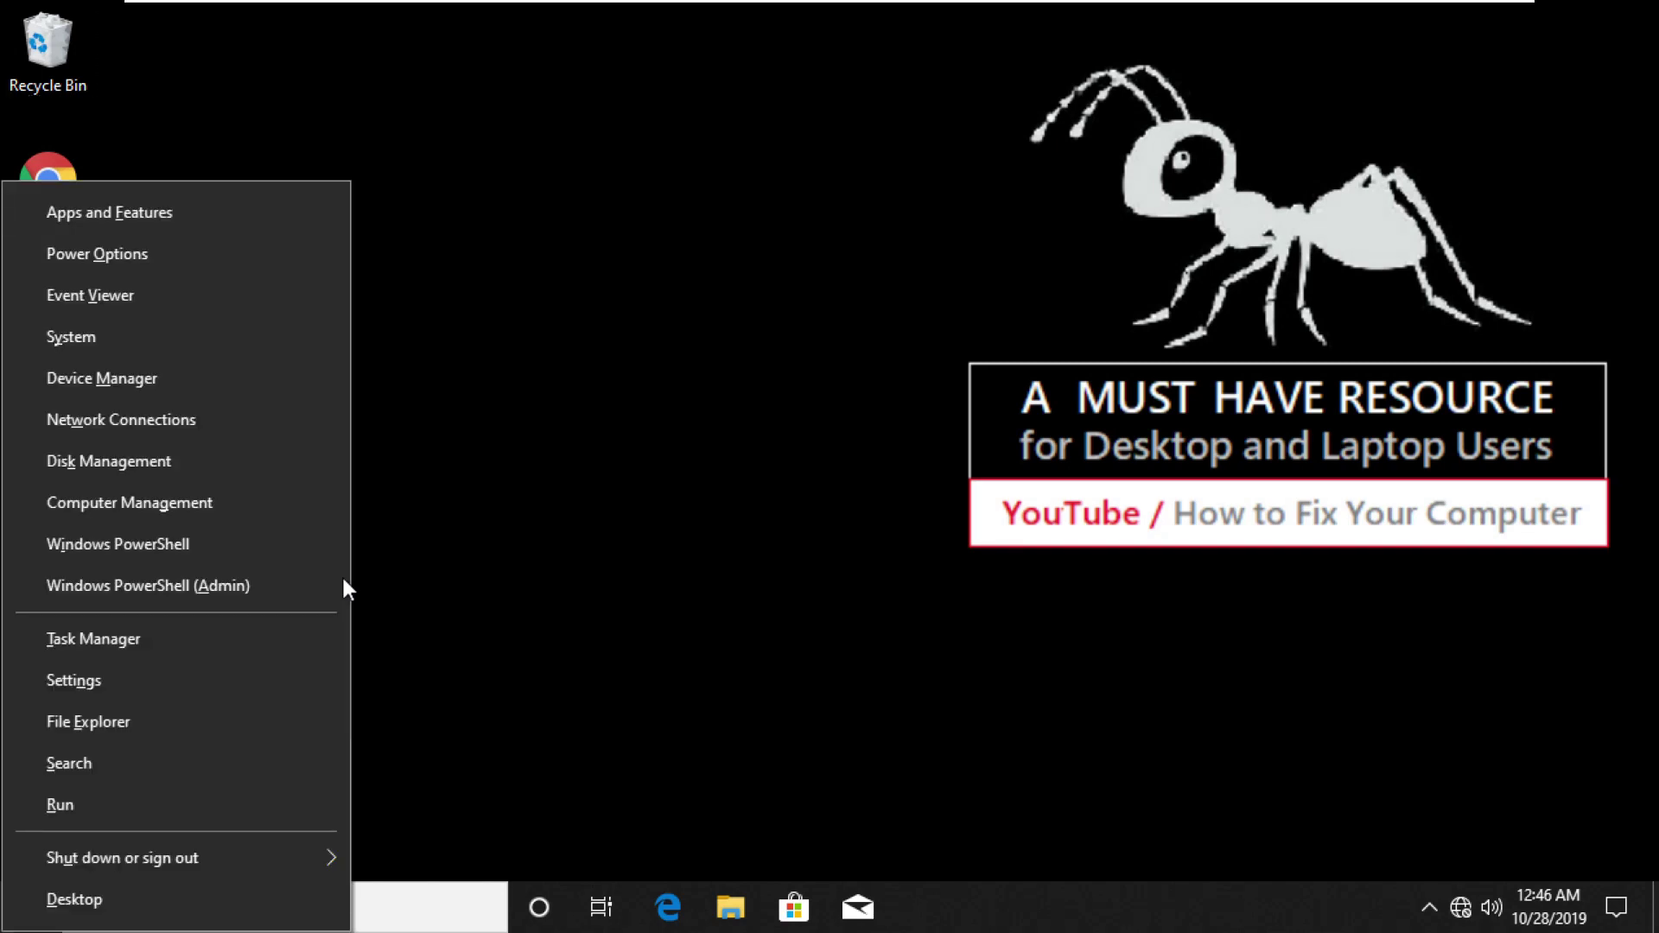
left_click(123, 369)
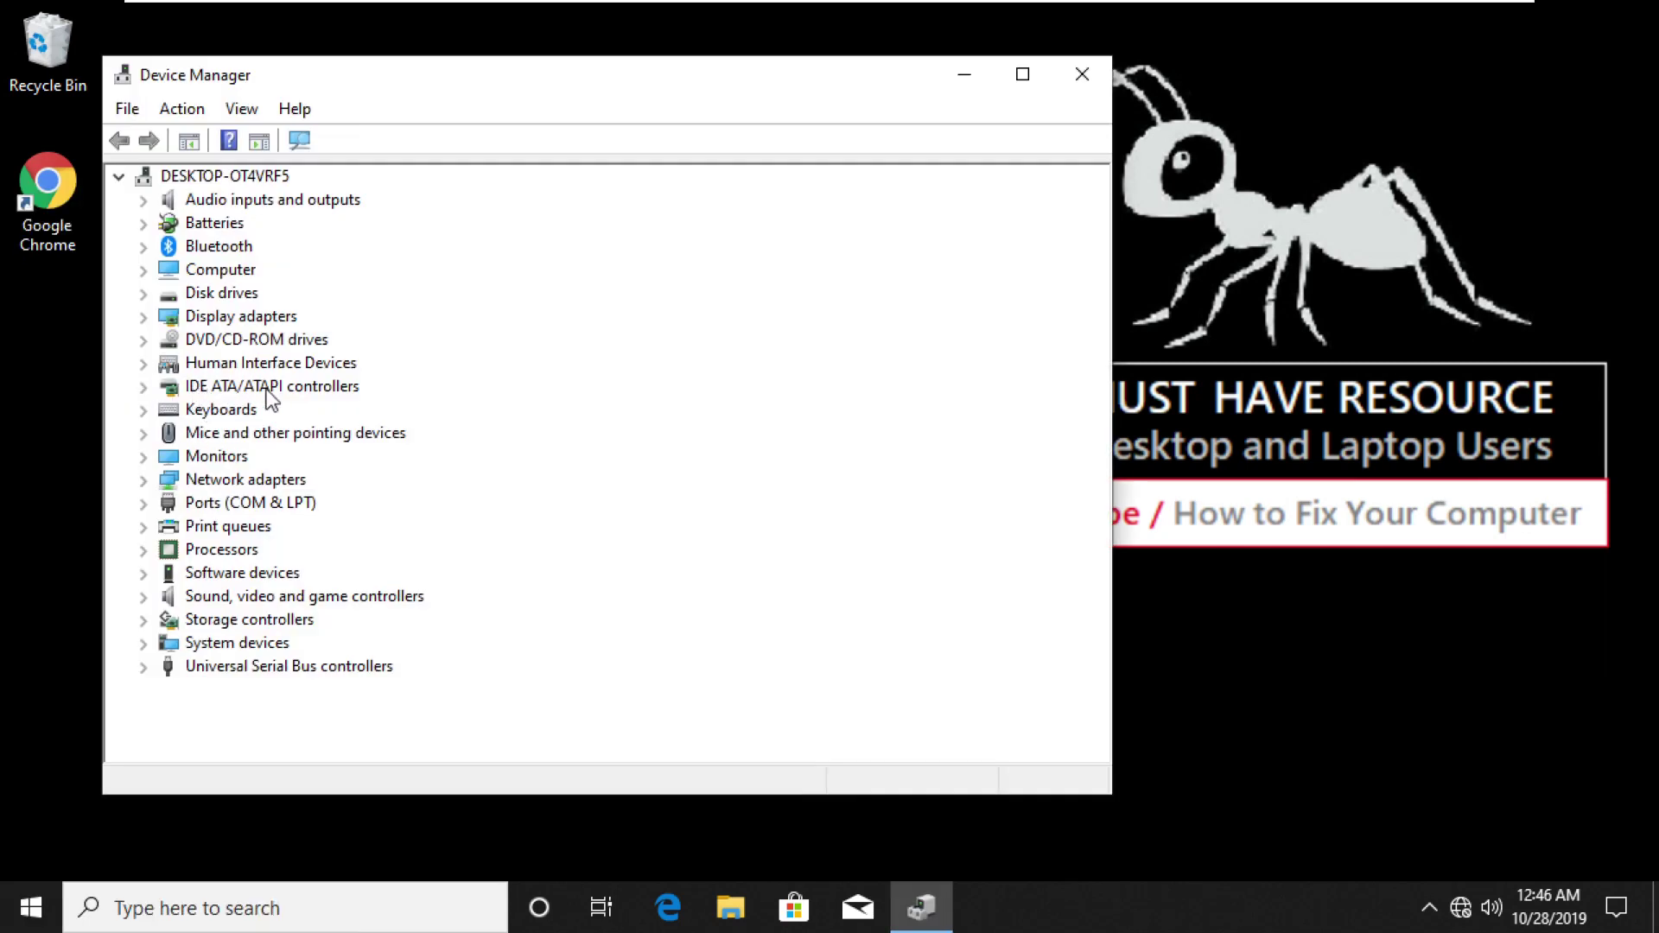
left_click(141, 386)
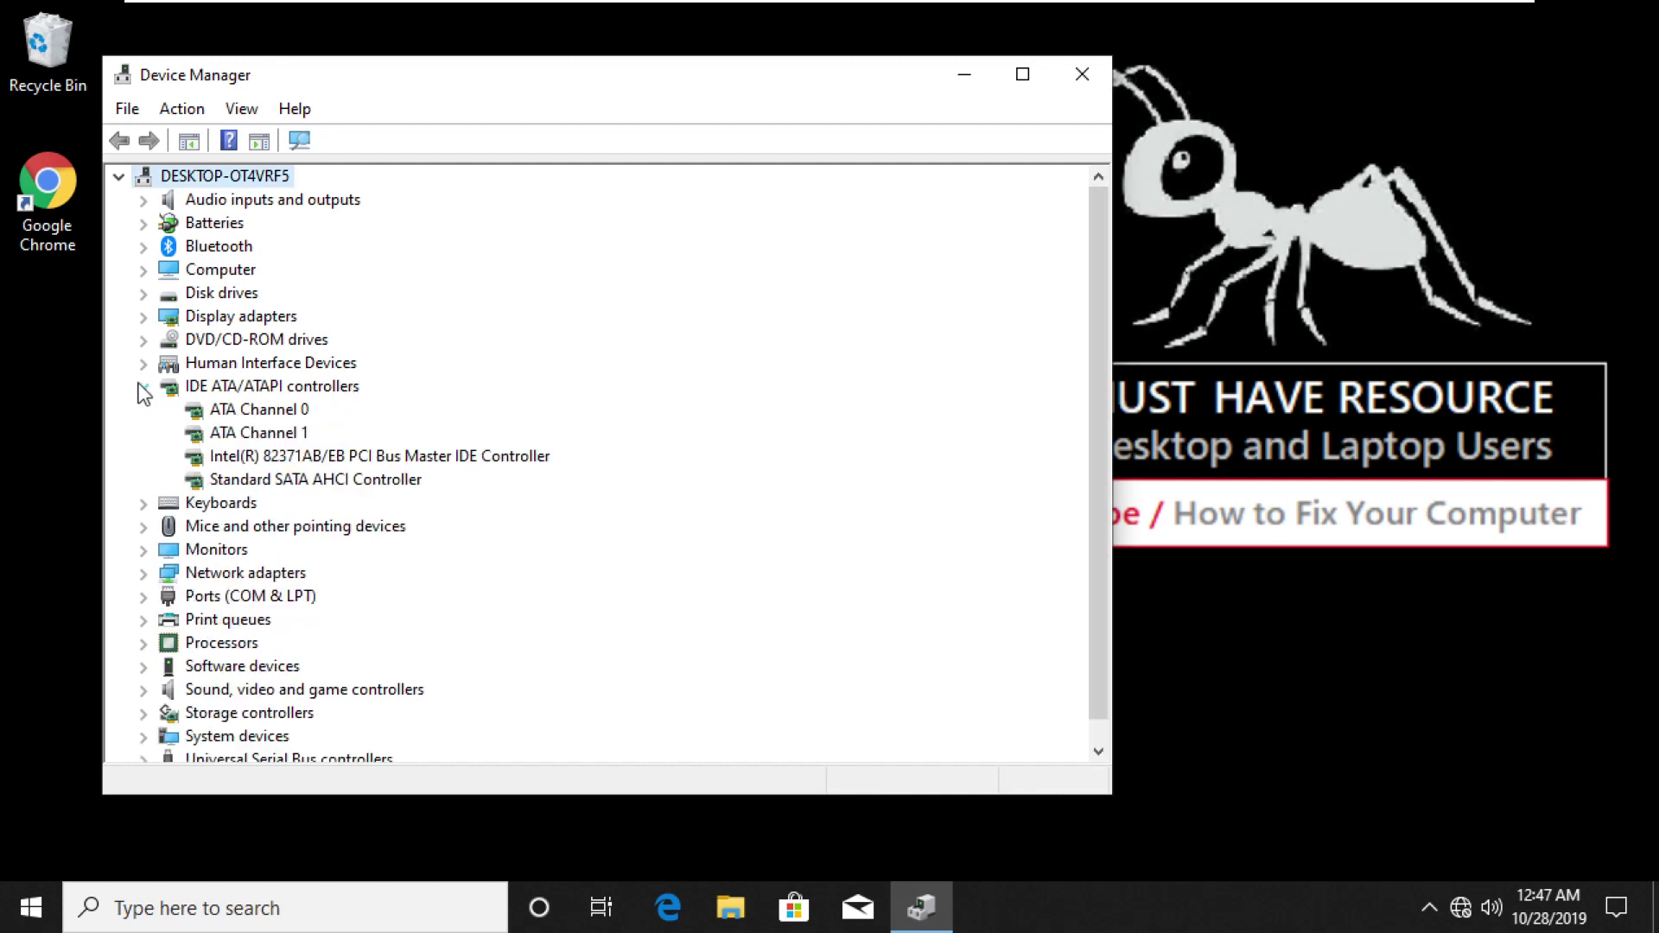
left_click(275, 483)
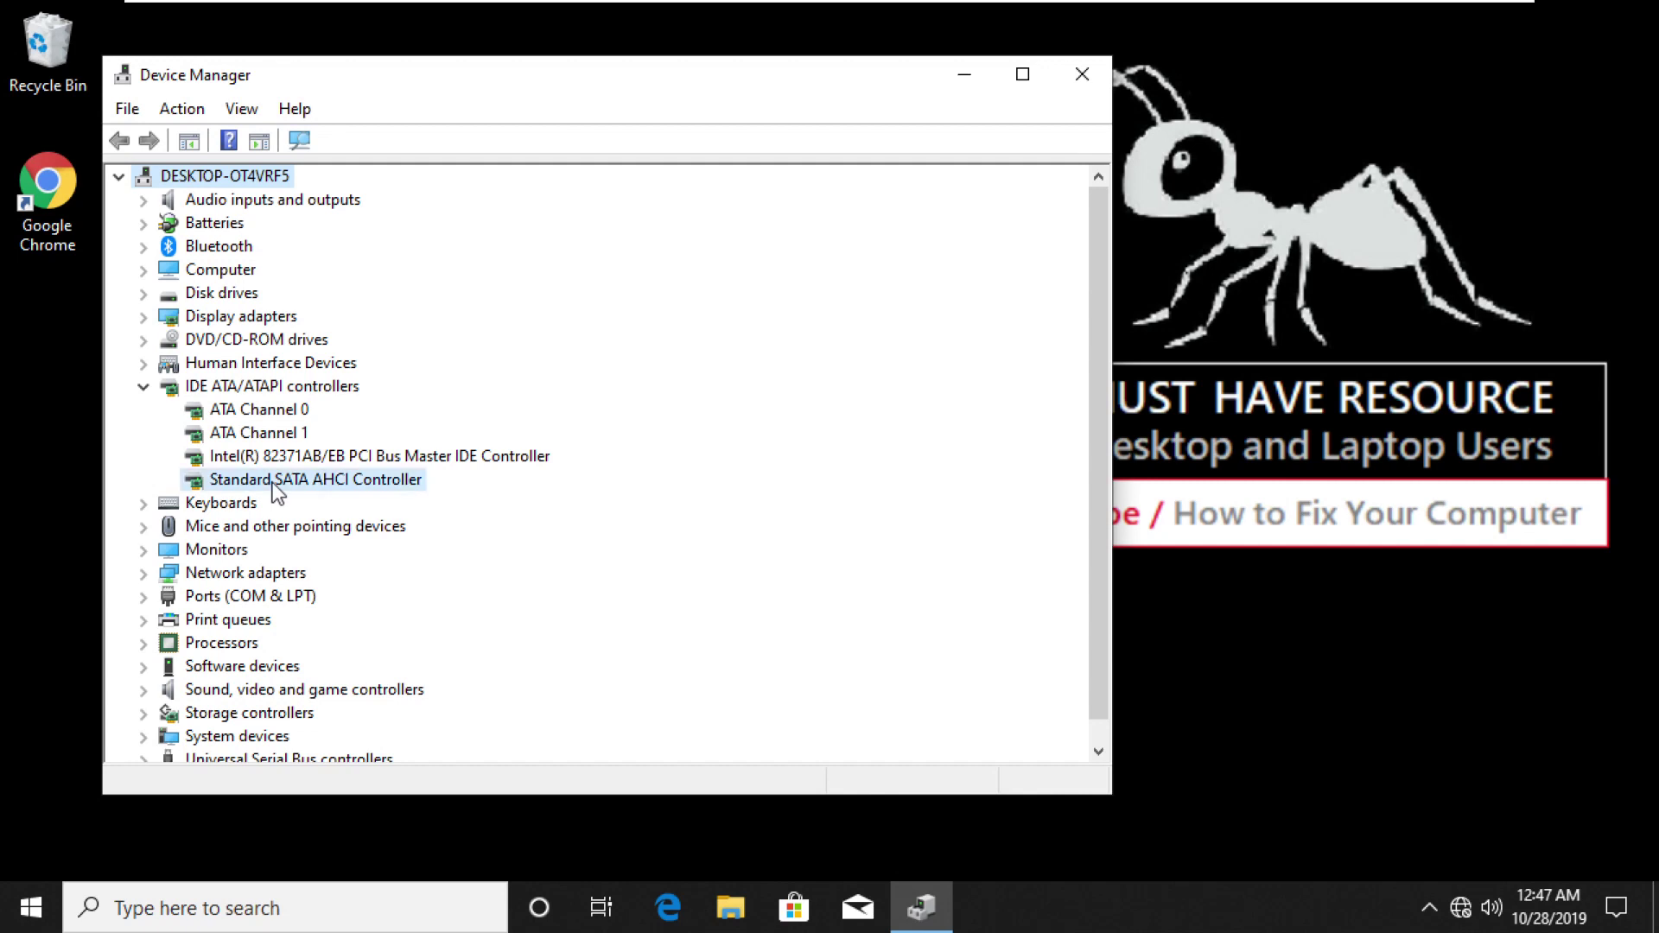
Step: Show the SATA controller's driver file details, revealing storahci.sys
right_click(274, 482)
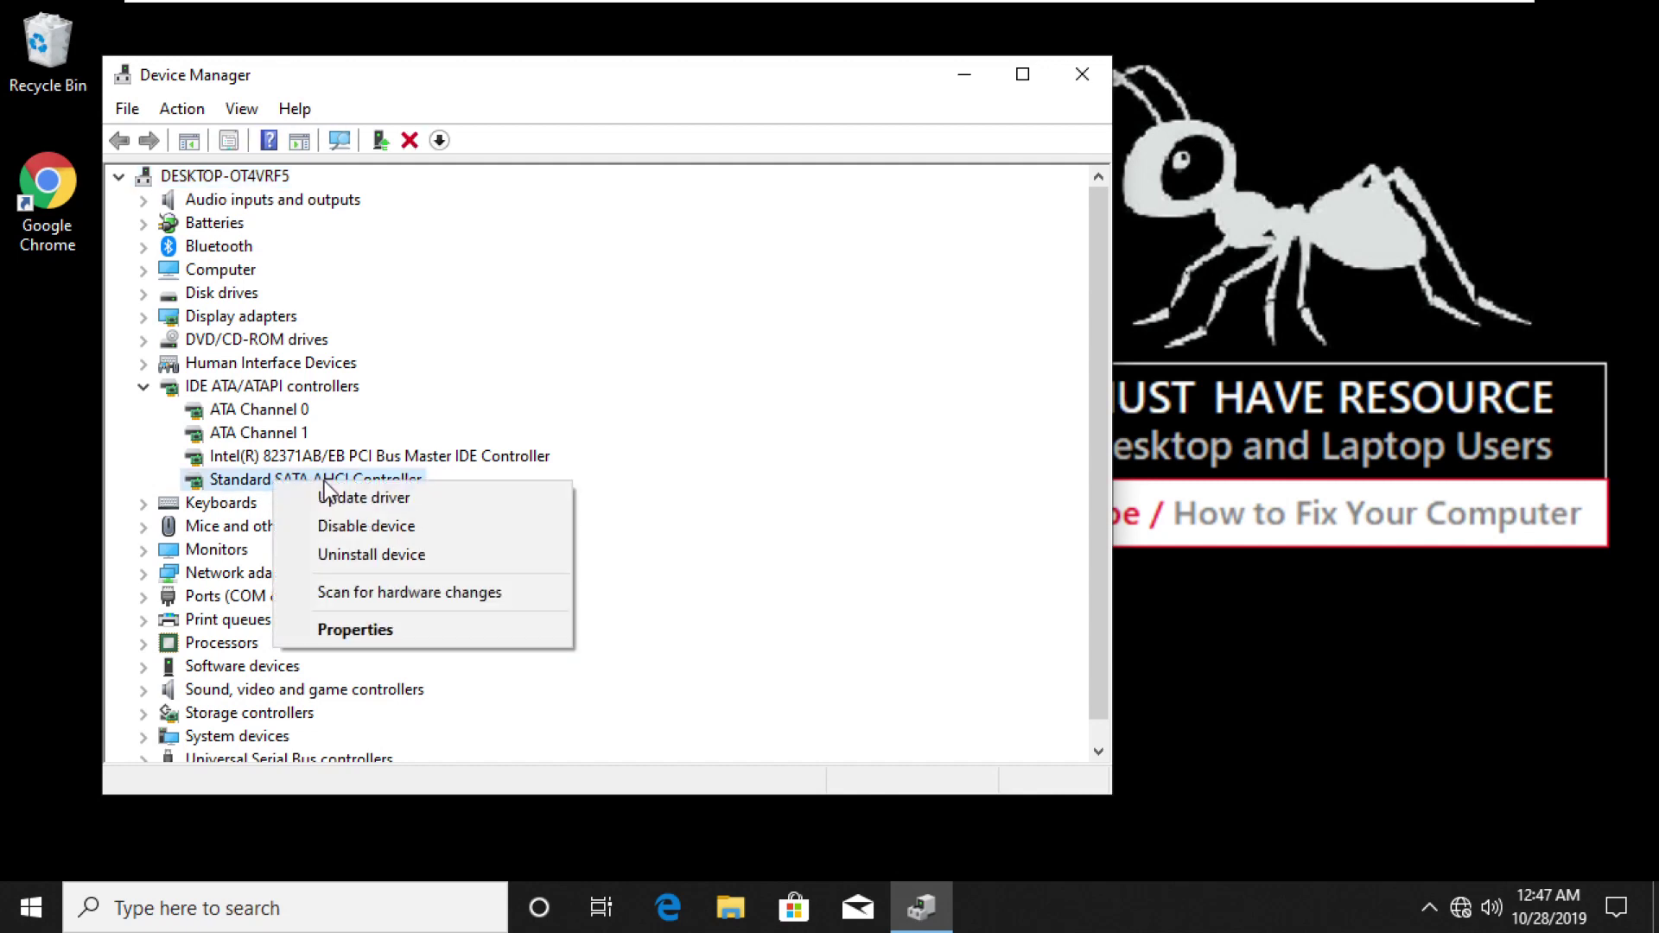
left_click(353, 631)
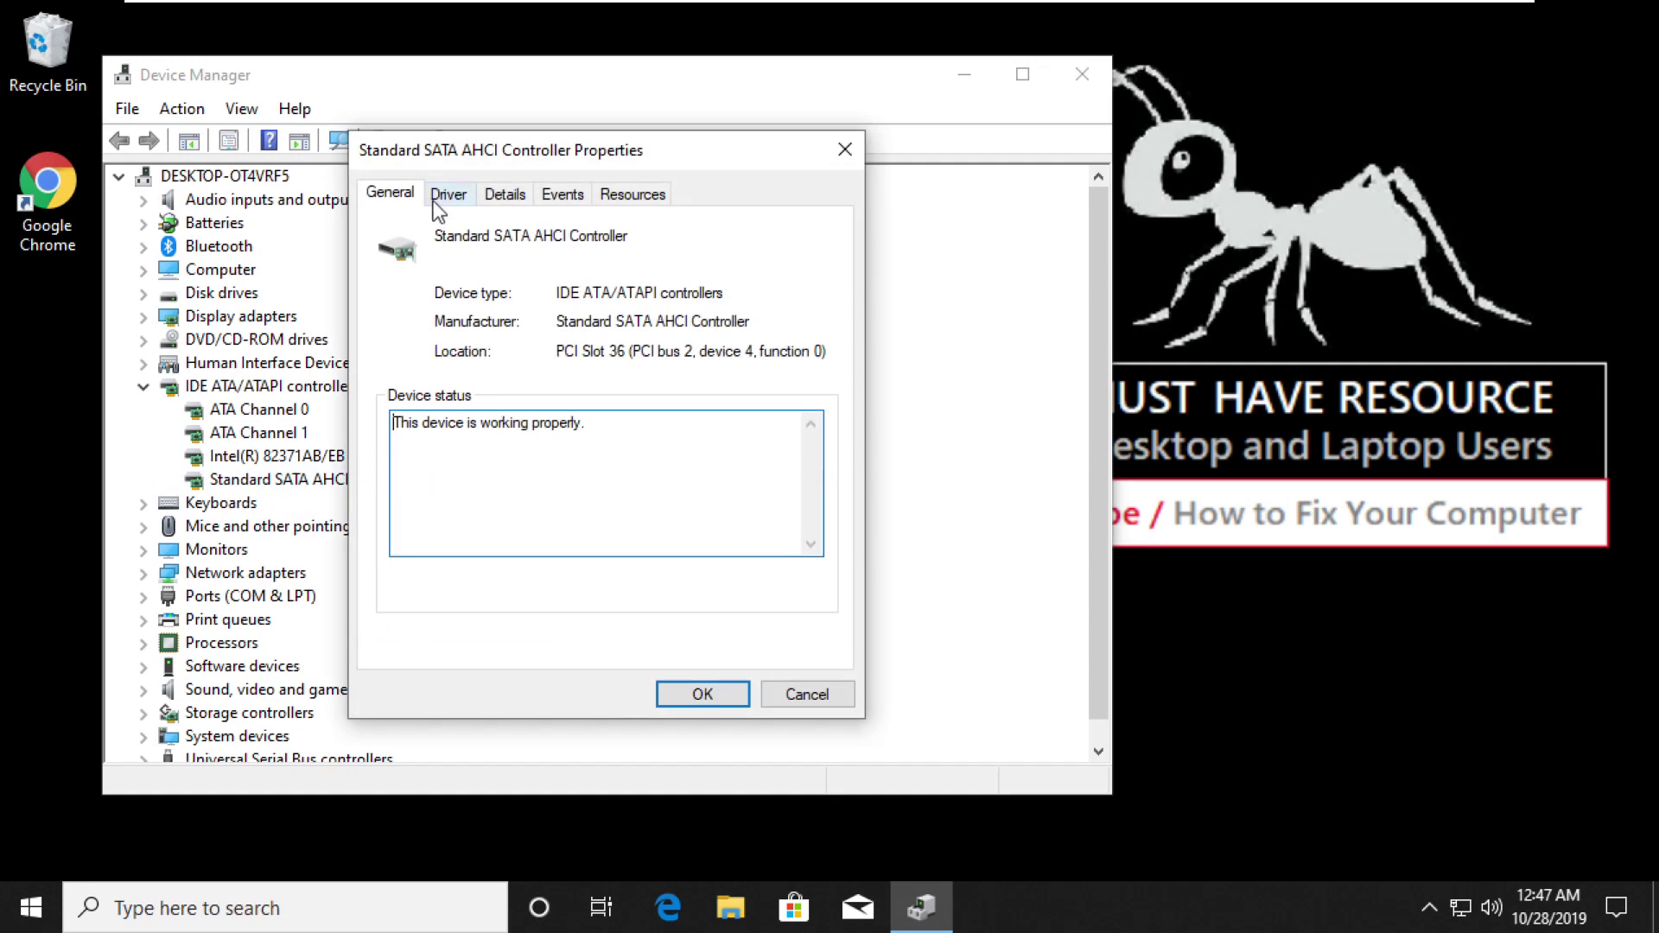
left_click(441, 204)
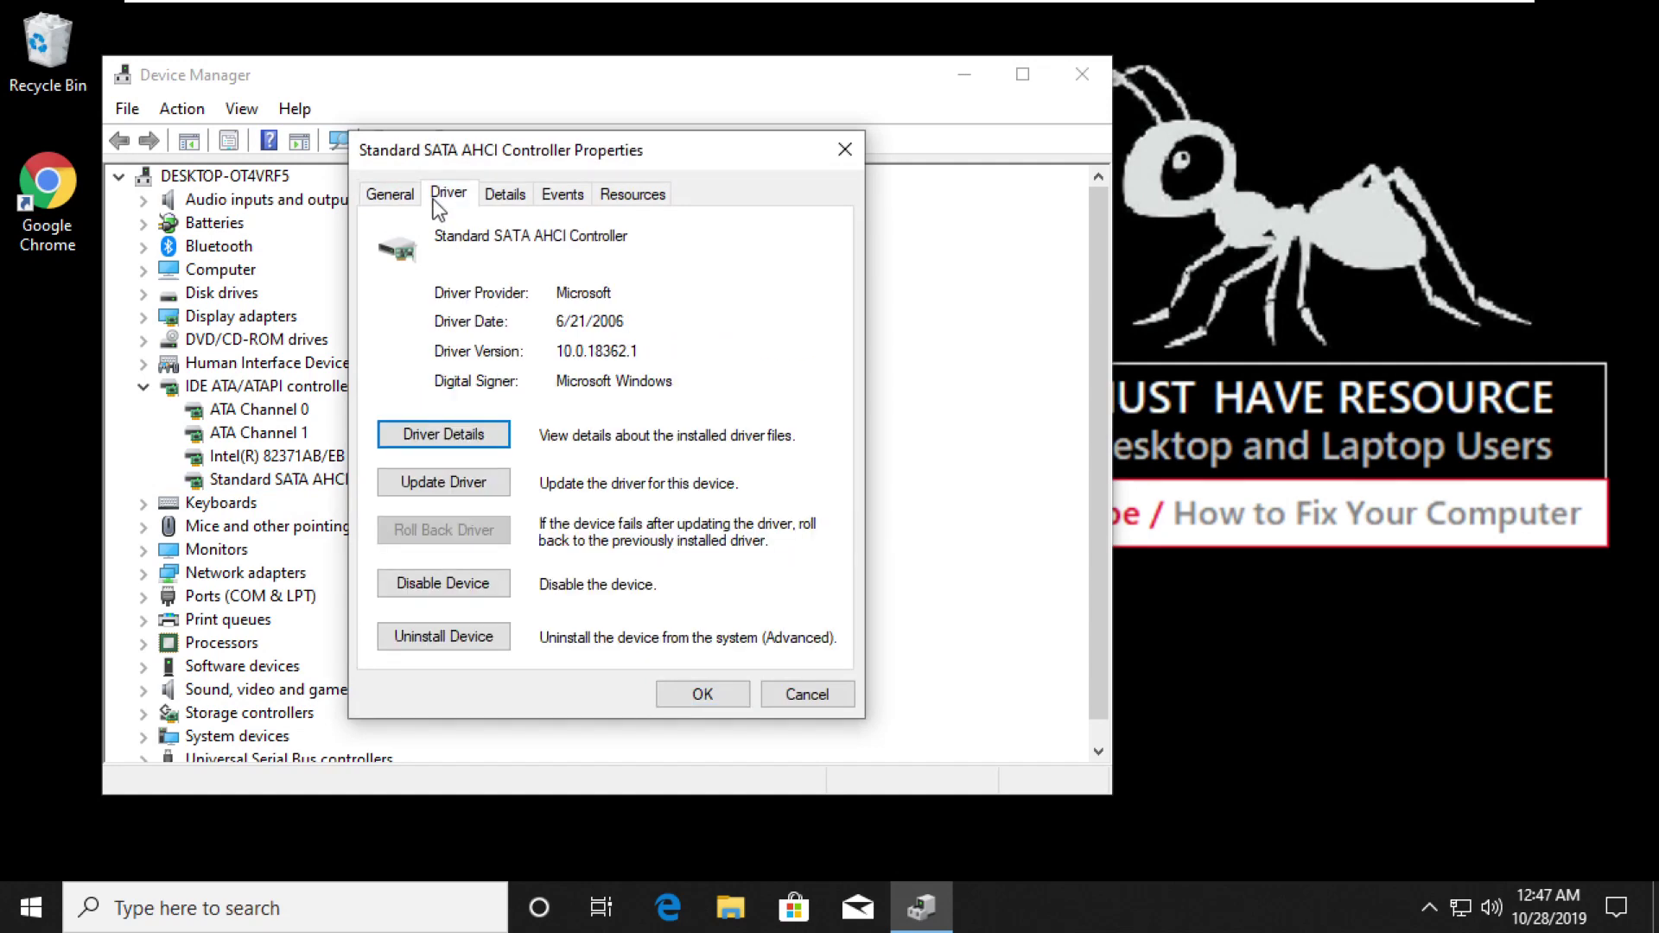
left_click(438, 444)
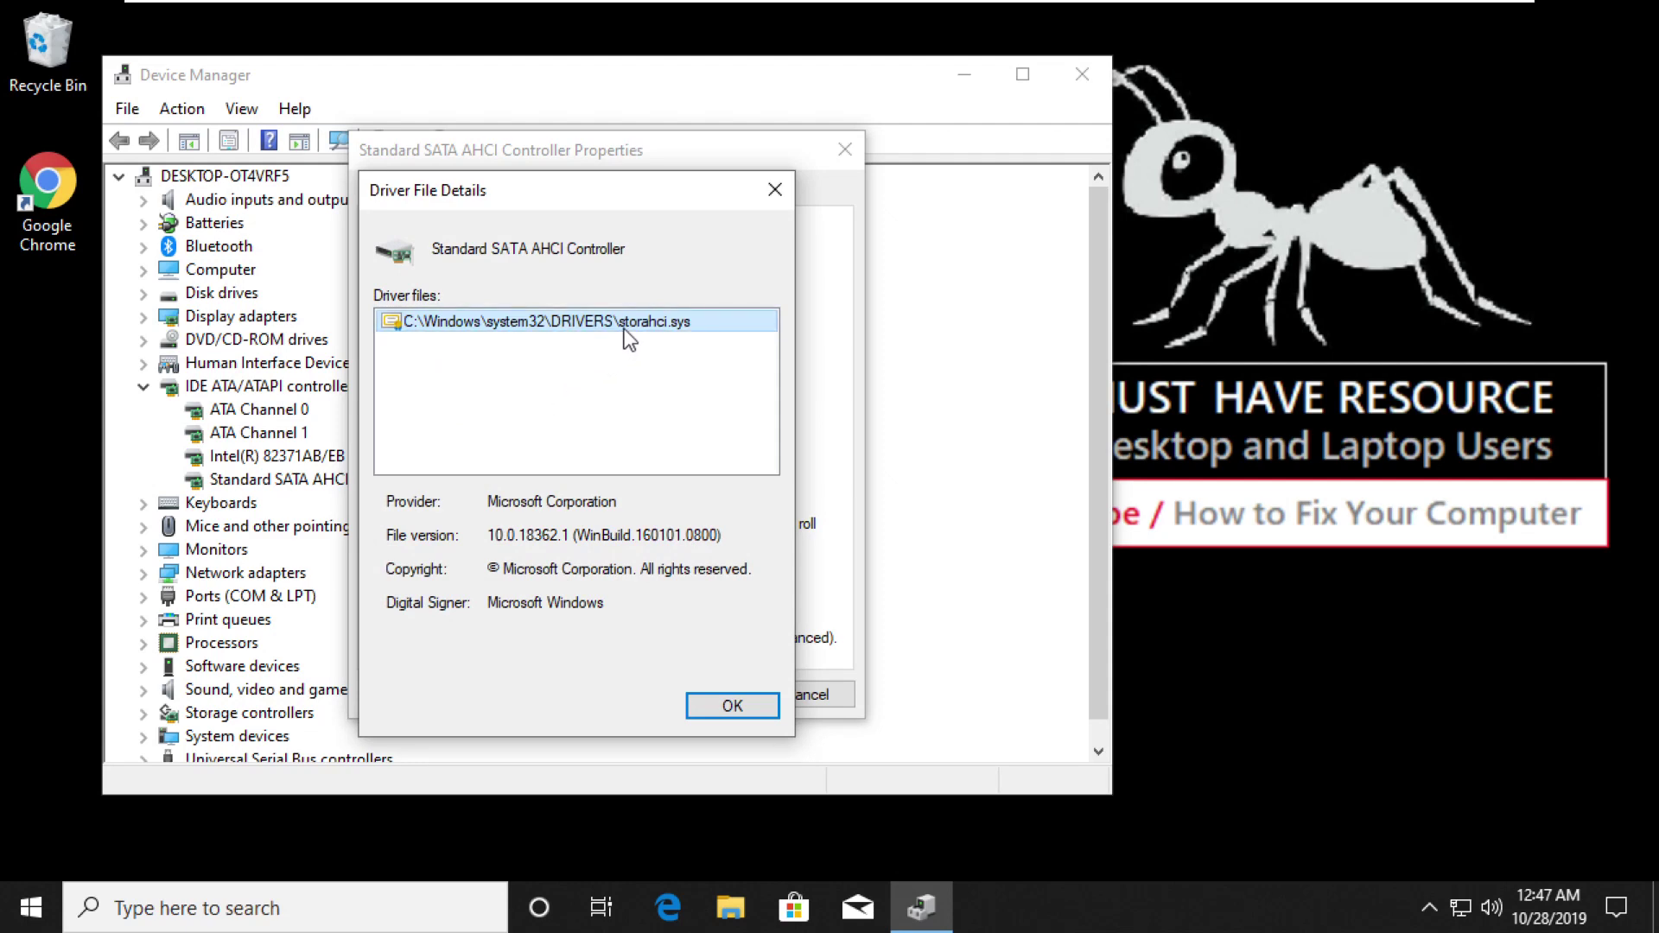
Step: Display the controller's Device instance path on the Details tab and copy its PCI value
left_click(722, 712)
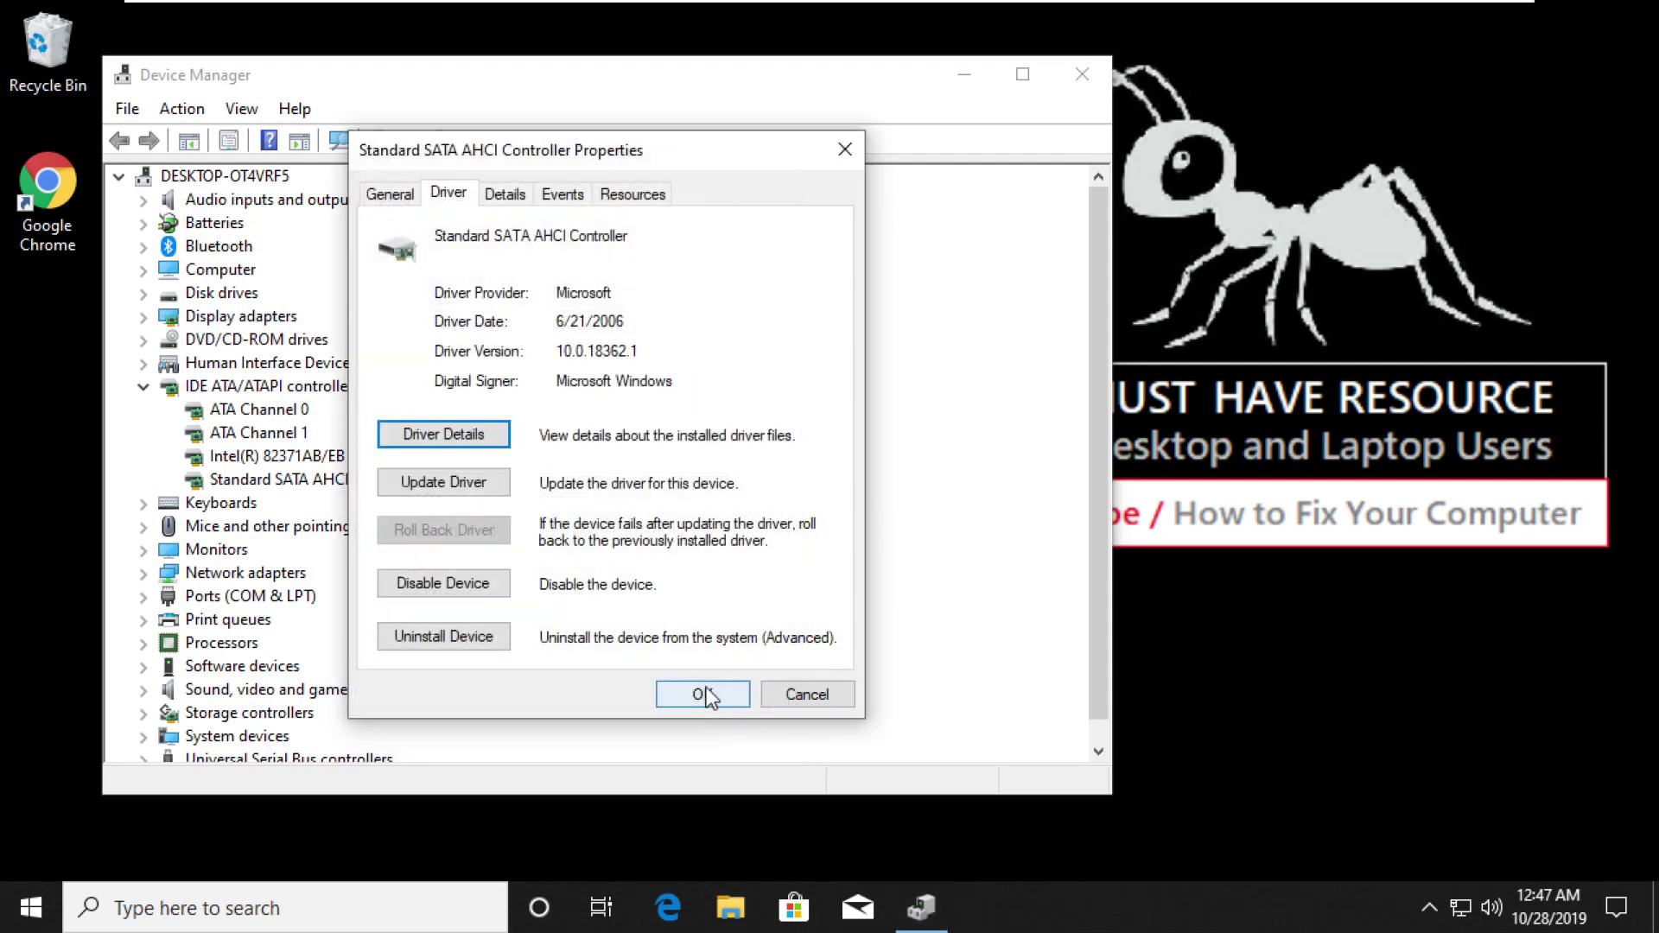
left_click(504, 195)
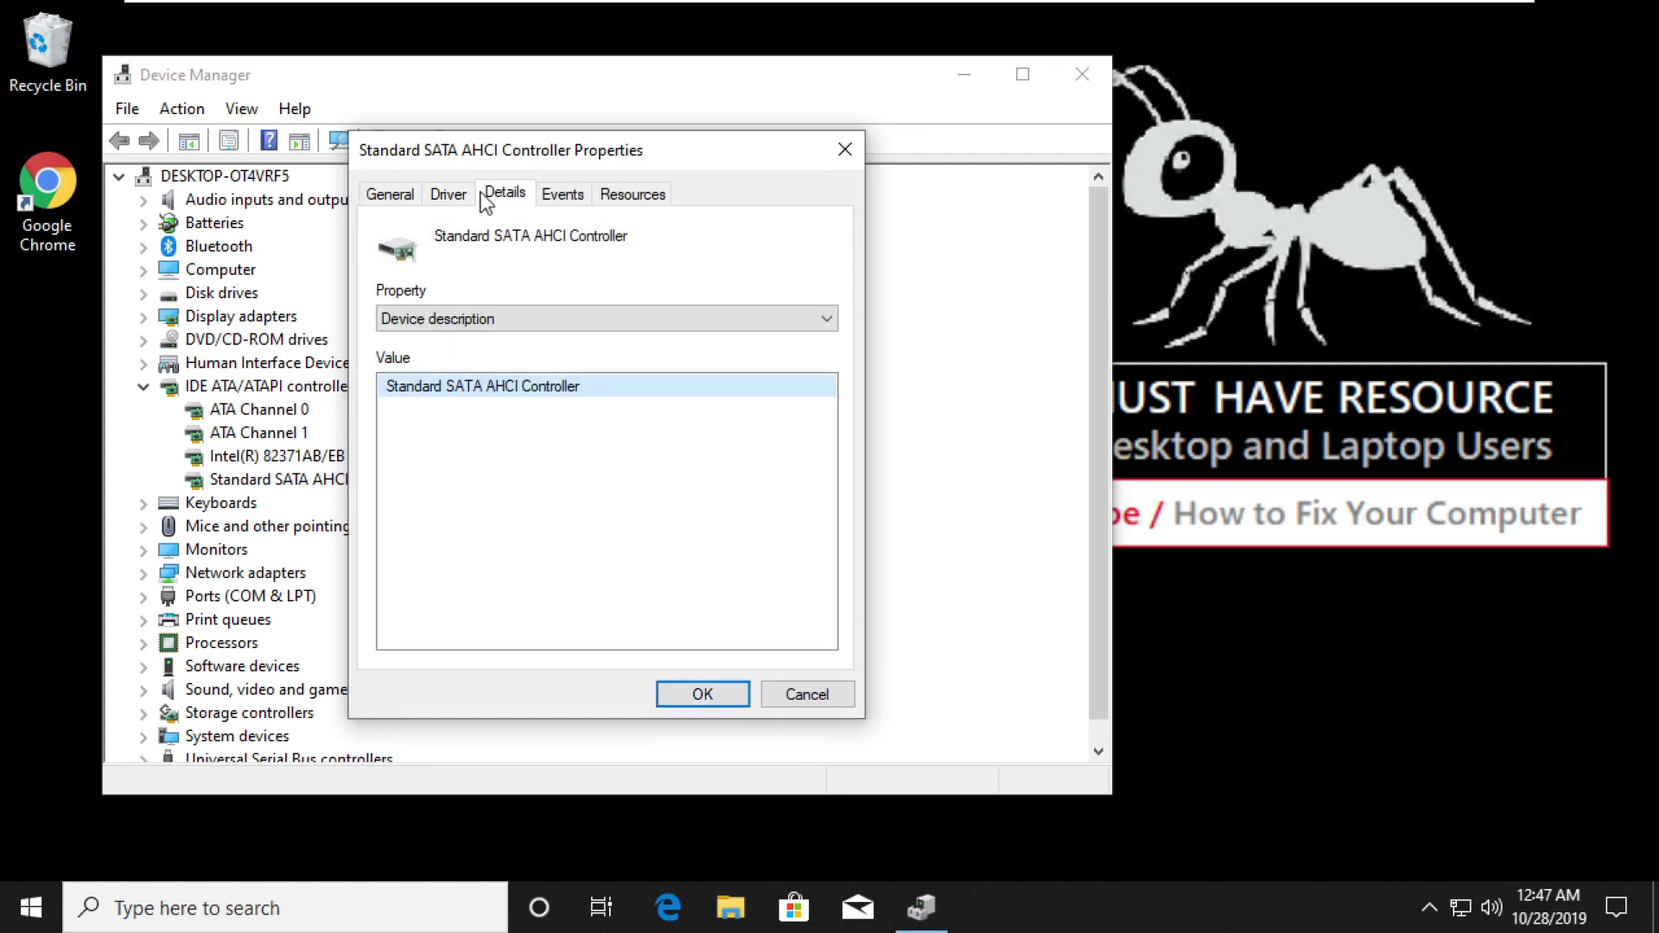
left_click(515, 326)
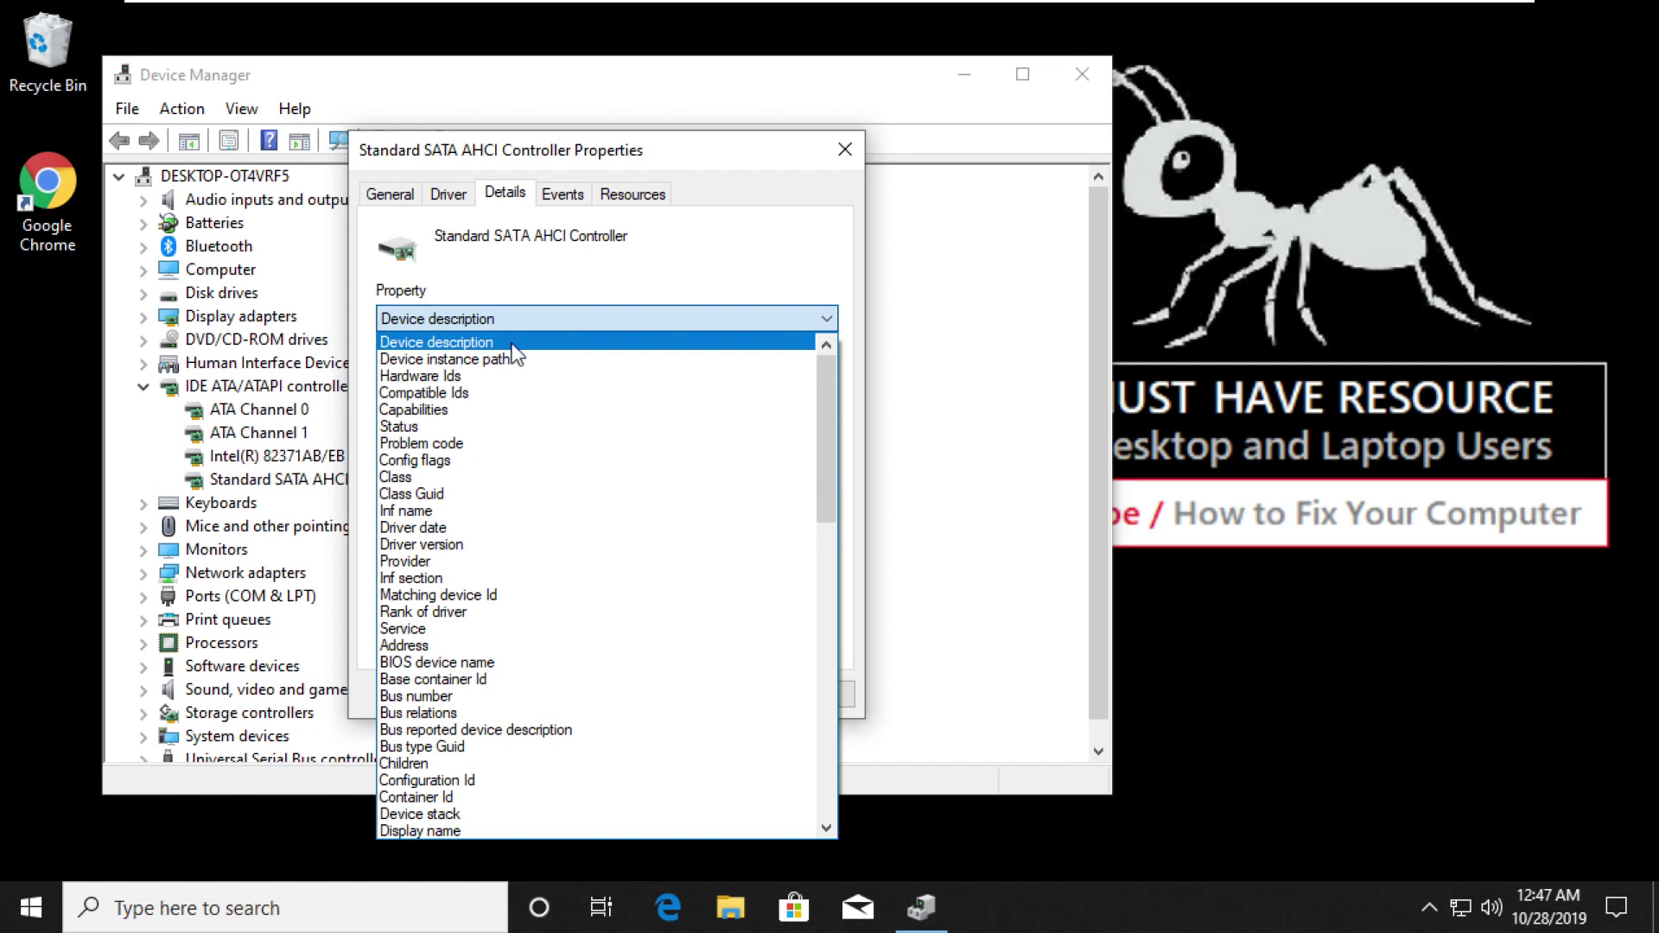
left_click(505, 359)
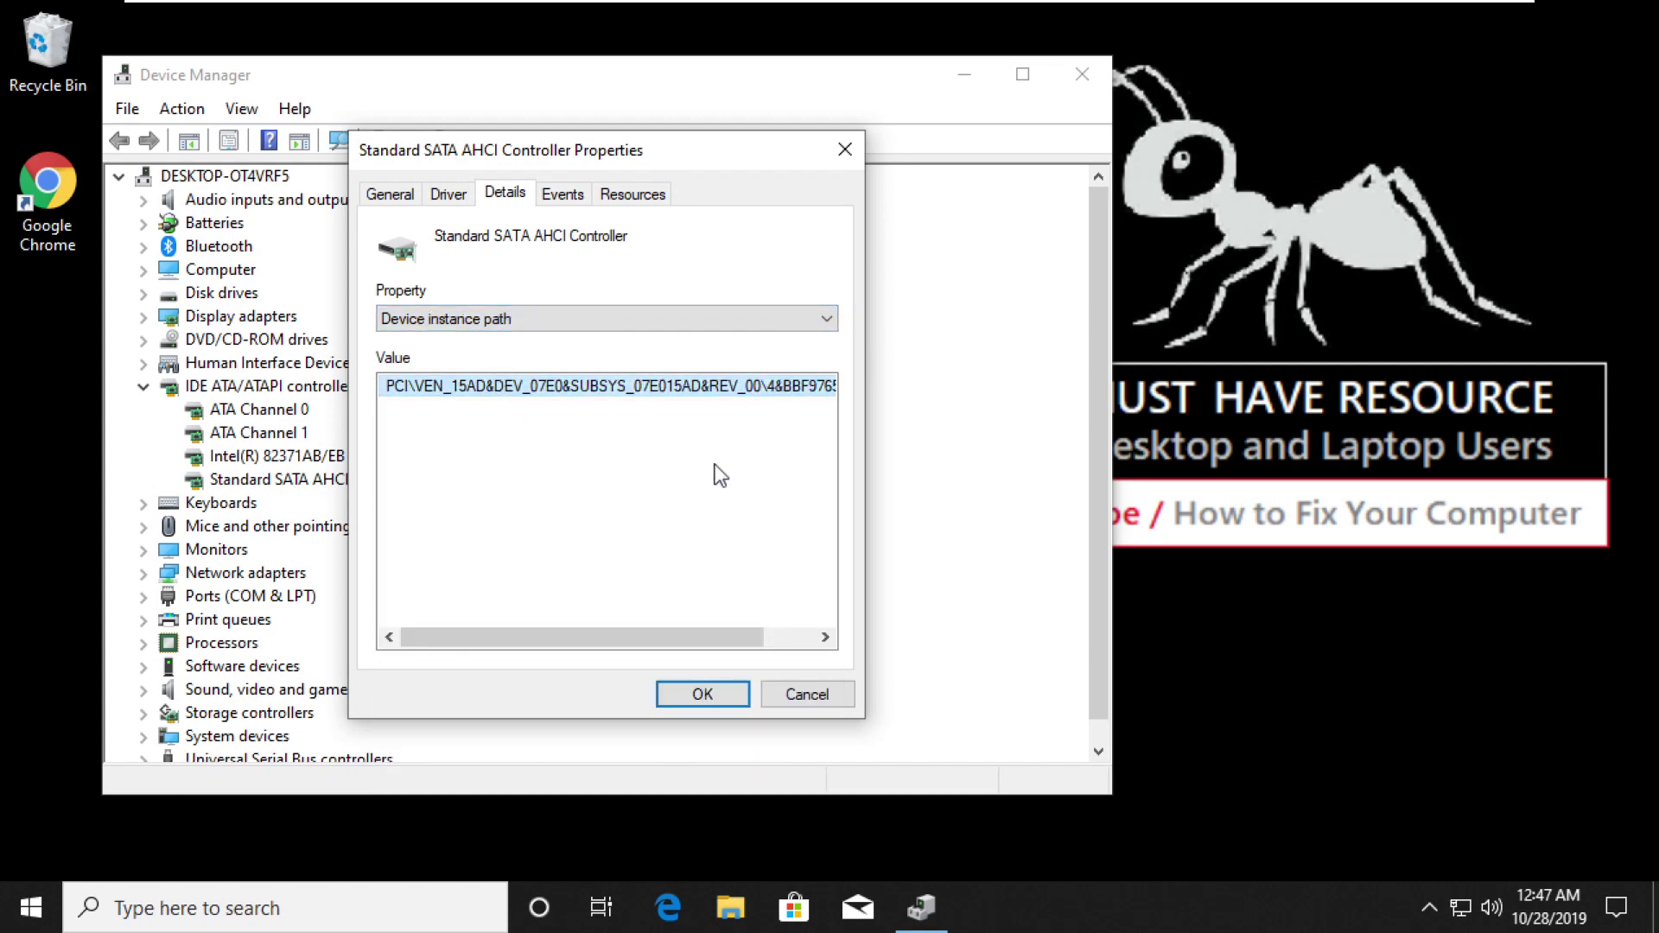
mouse_move(681, 638)
left_mouse_down()
mouse_move(731, 638)
mouse_move(661, 626)
left_mouse_up()
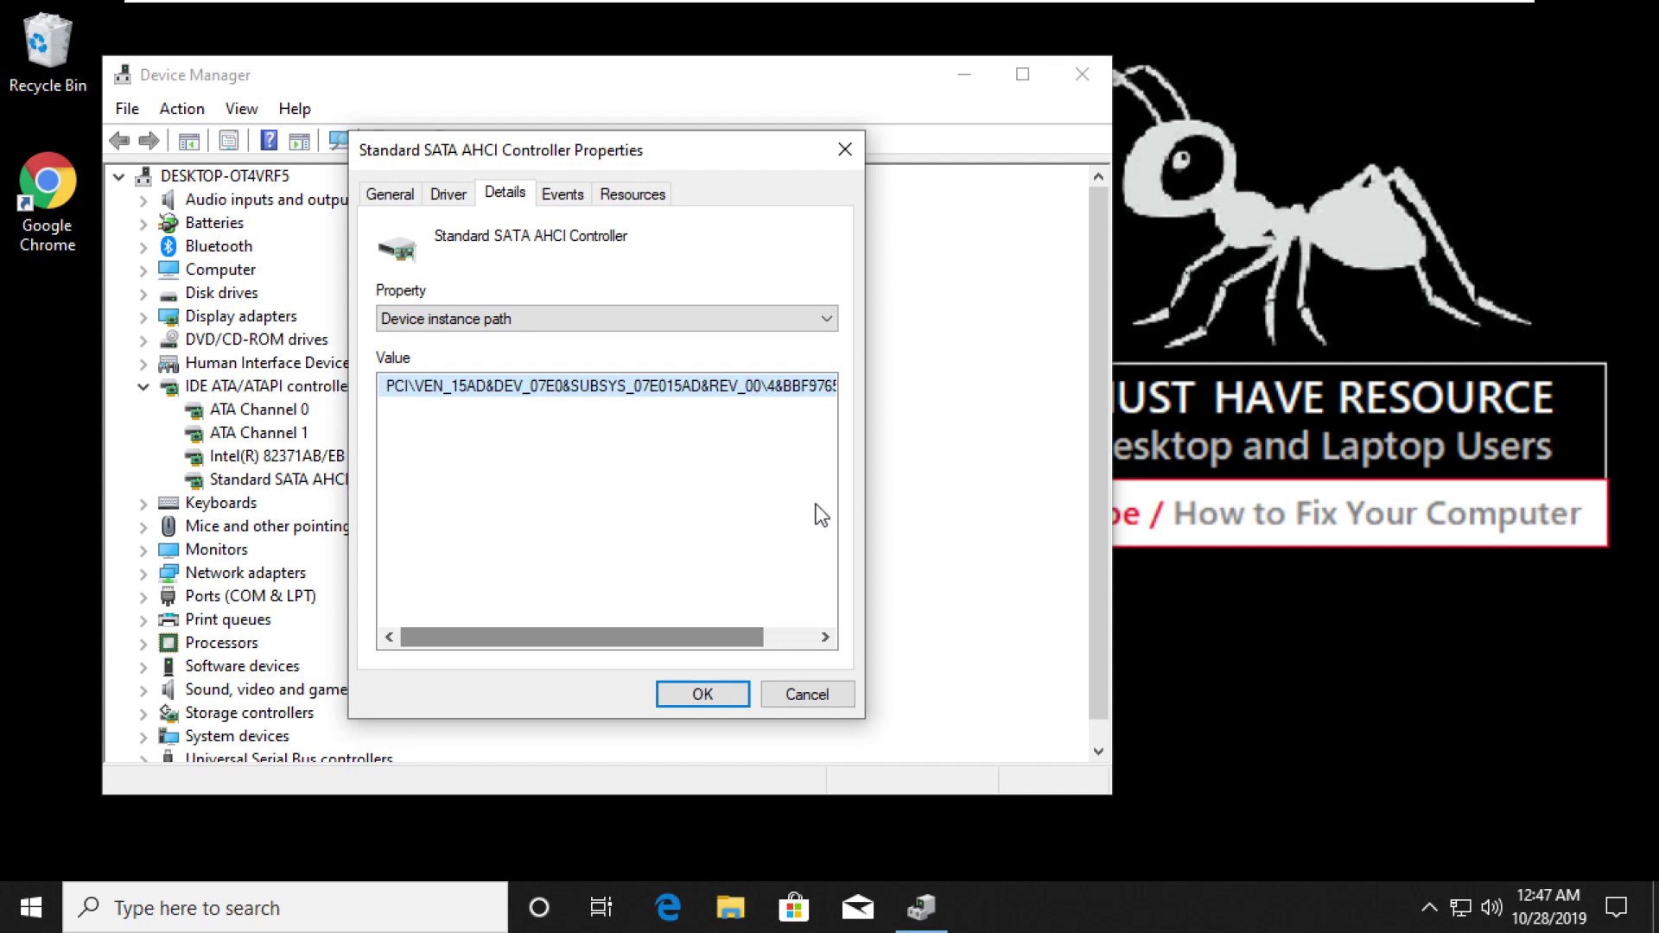
right_click(620, 386)
left_click(665, 401)
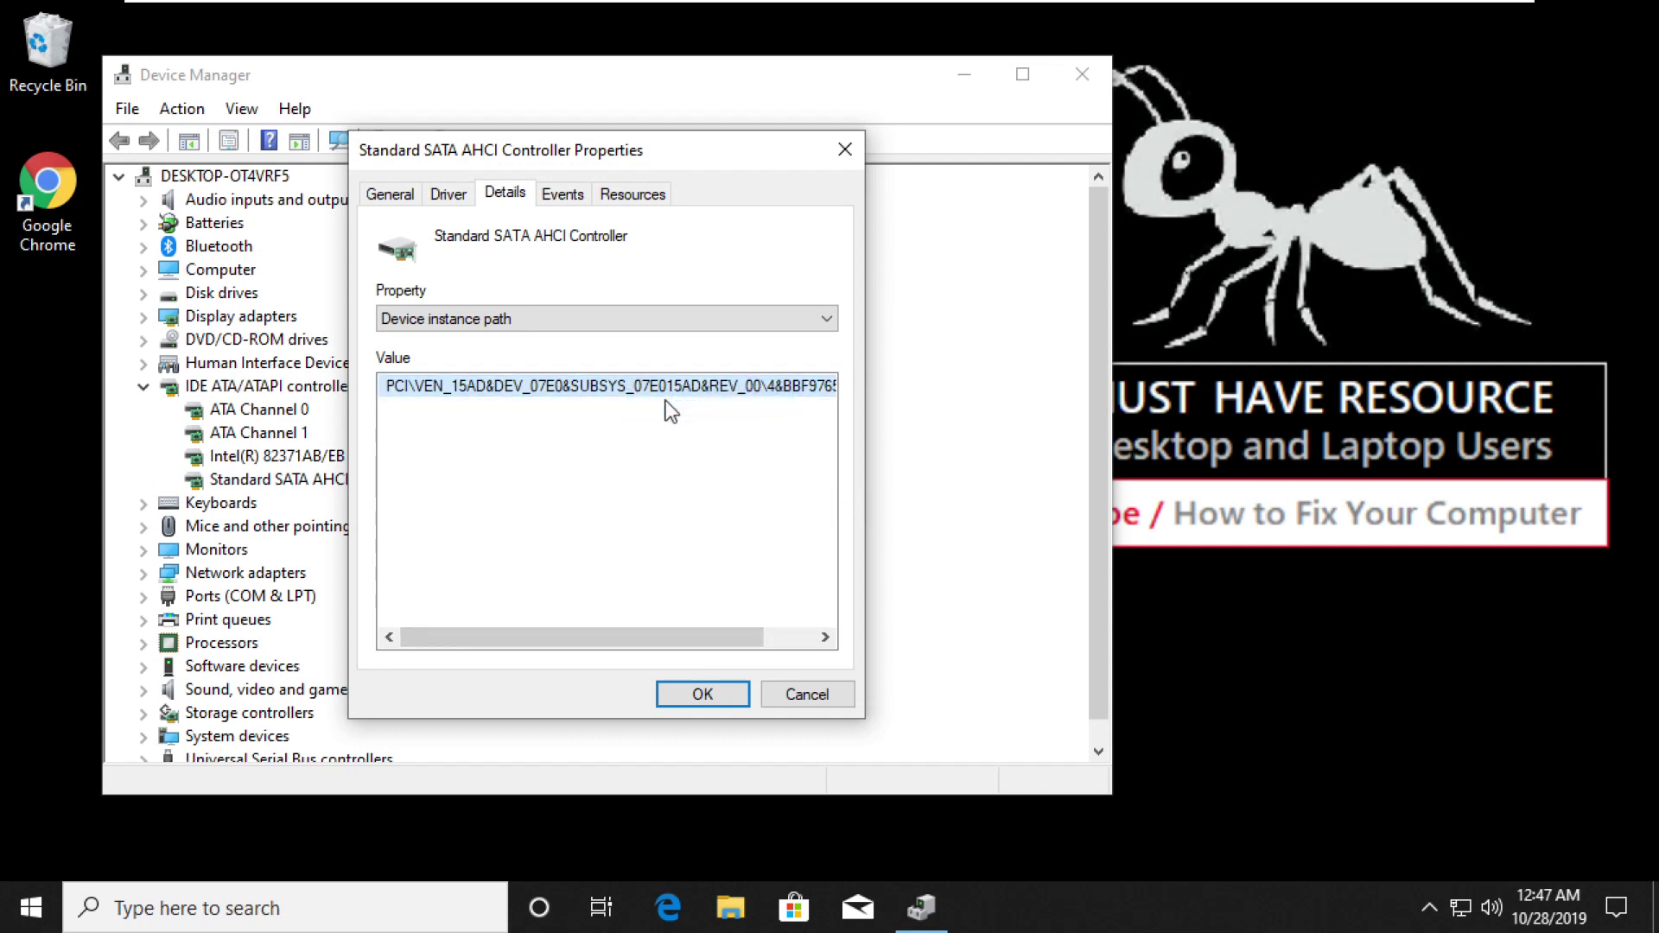
key("super+r")
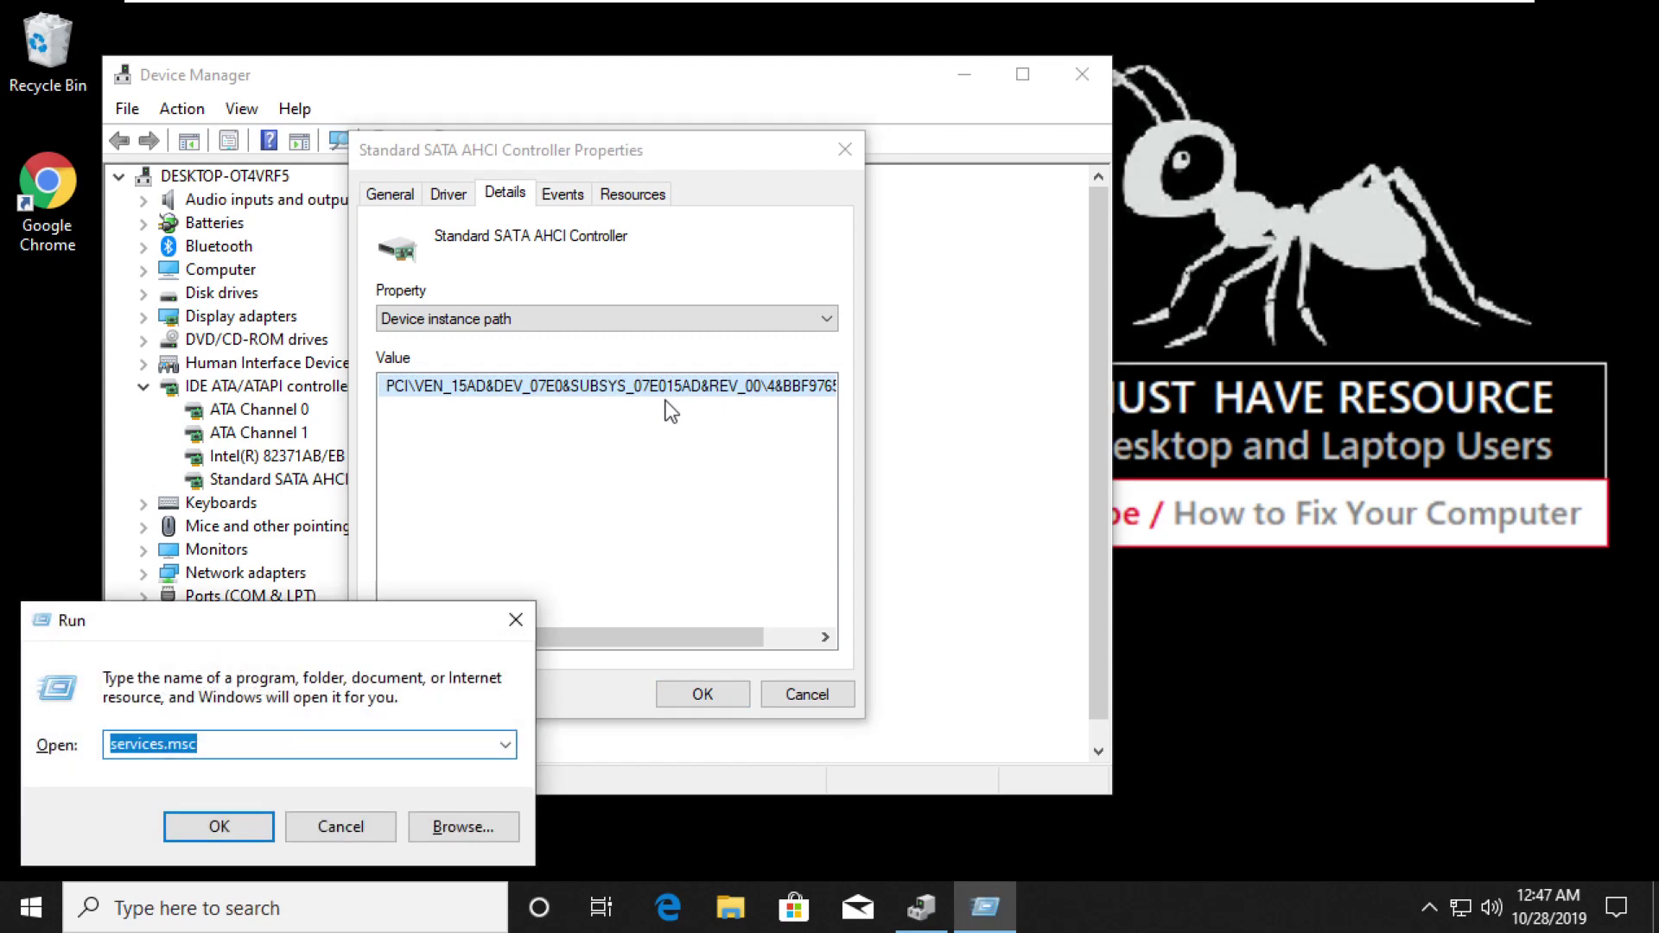
Step: Launch Notepad and paste the copied PCI device instance path into it
type("note")
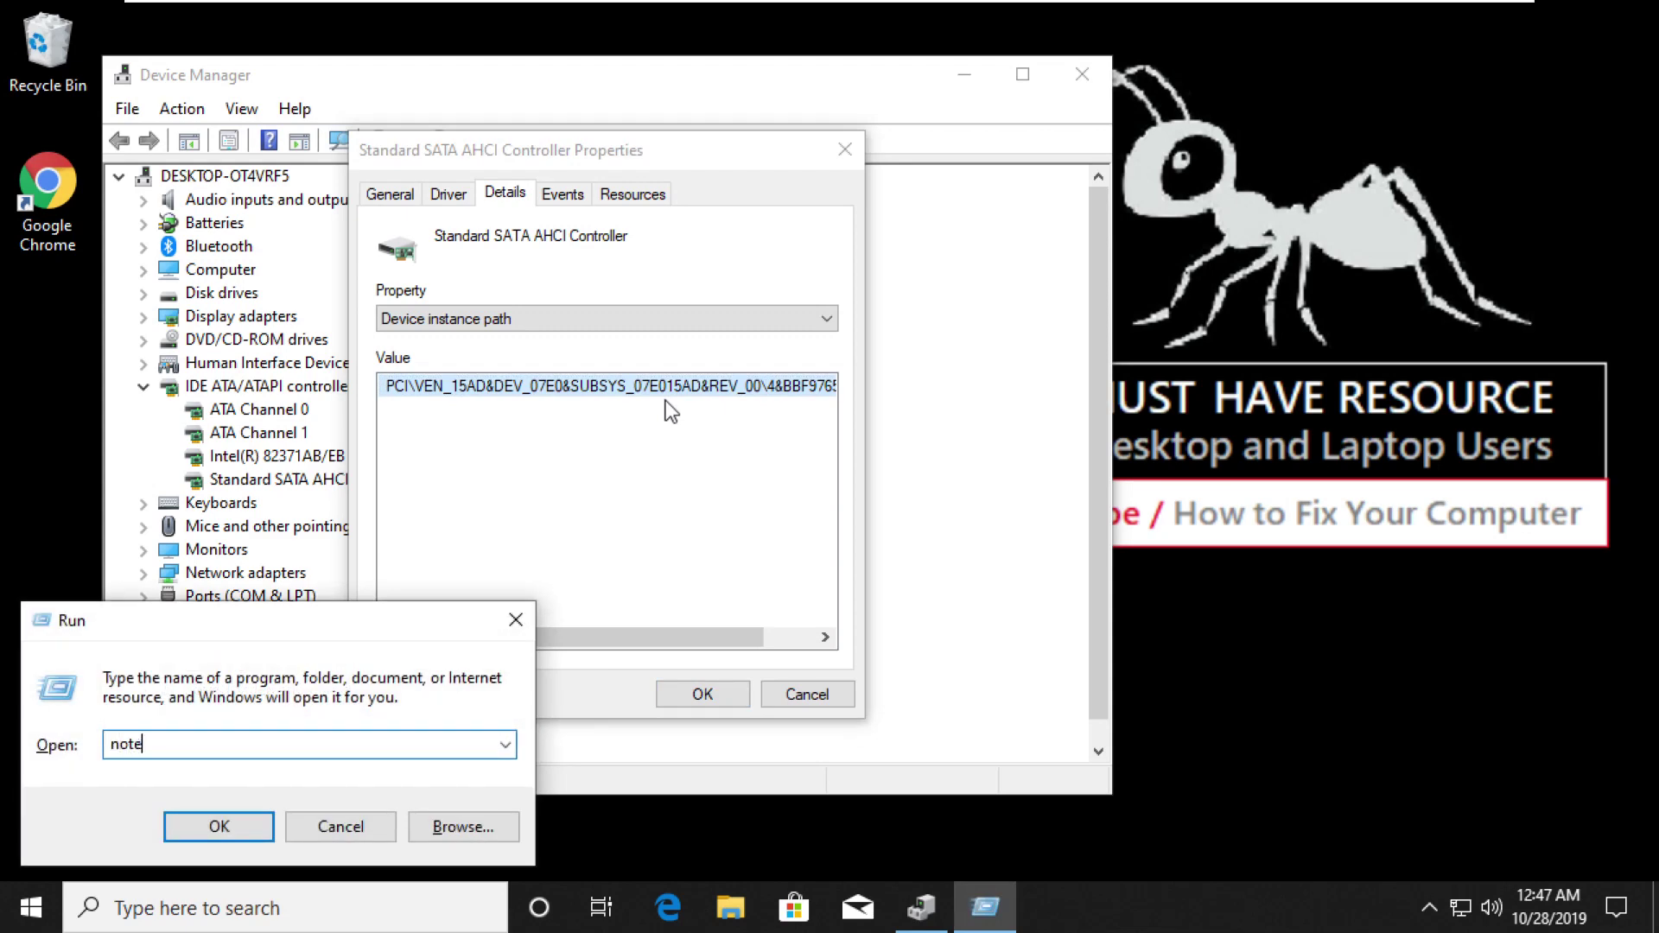
type("pad")
key("Return")
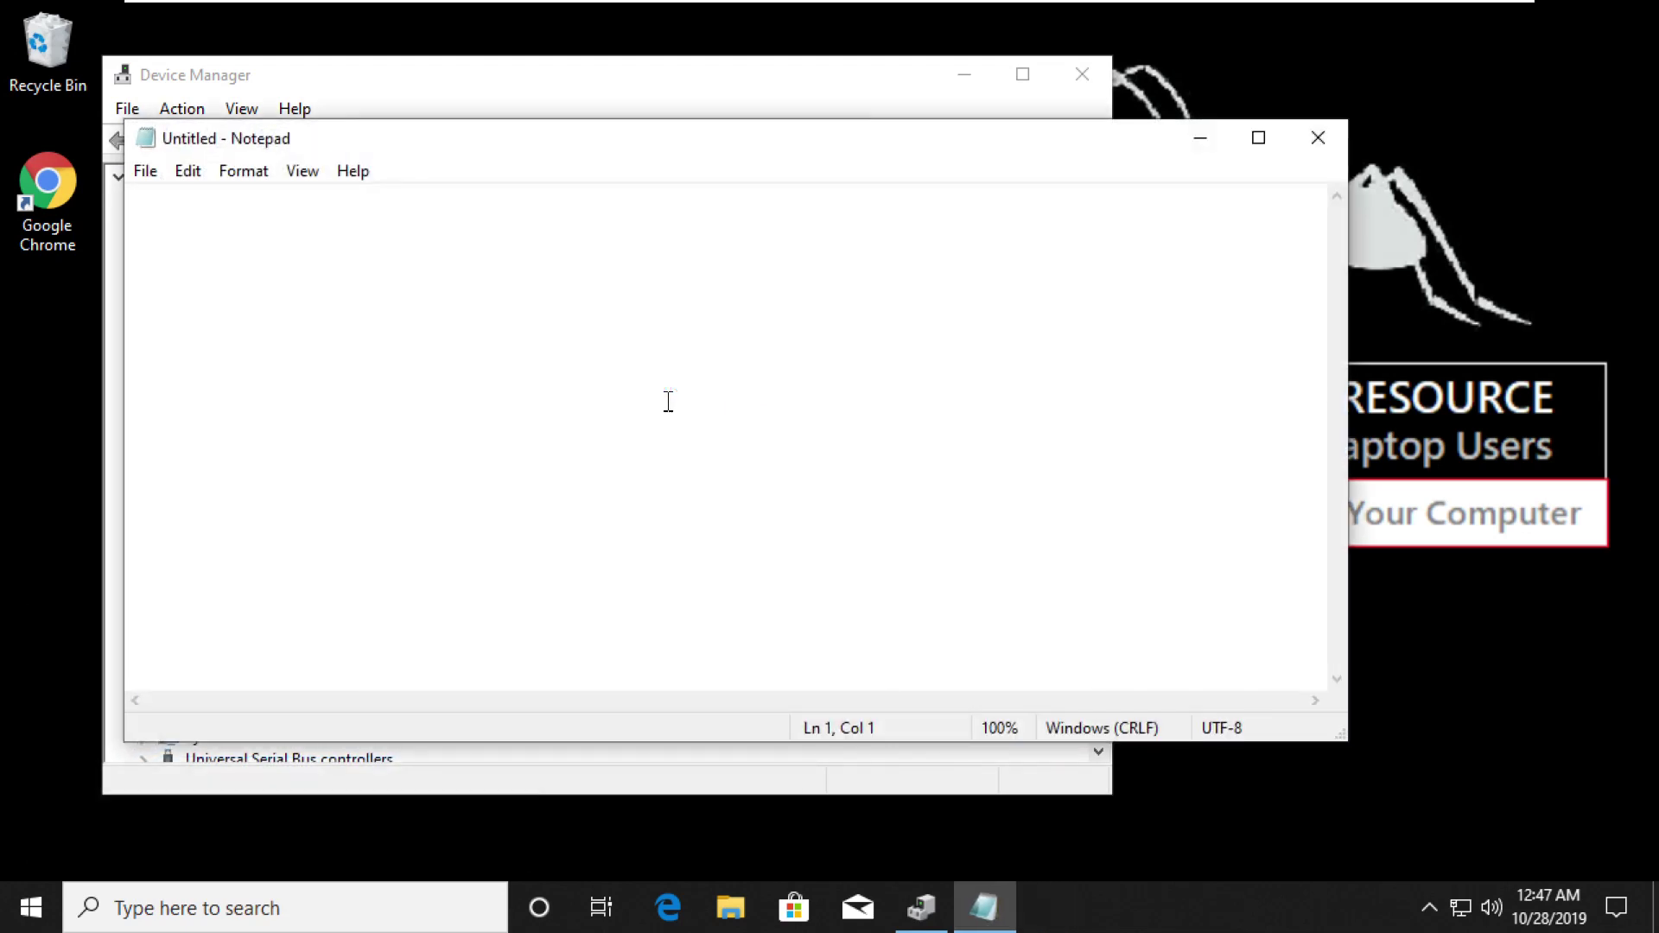
key("ctrl+v")
Step: Cancel the controller Properties dialog, close Device Manager, and move Notepad to the lower right
left_click_drag(479, 137, 866, 381)
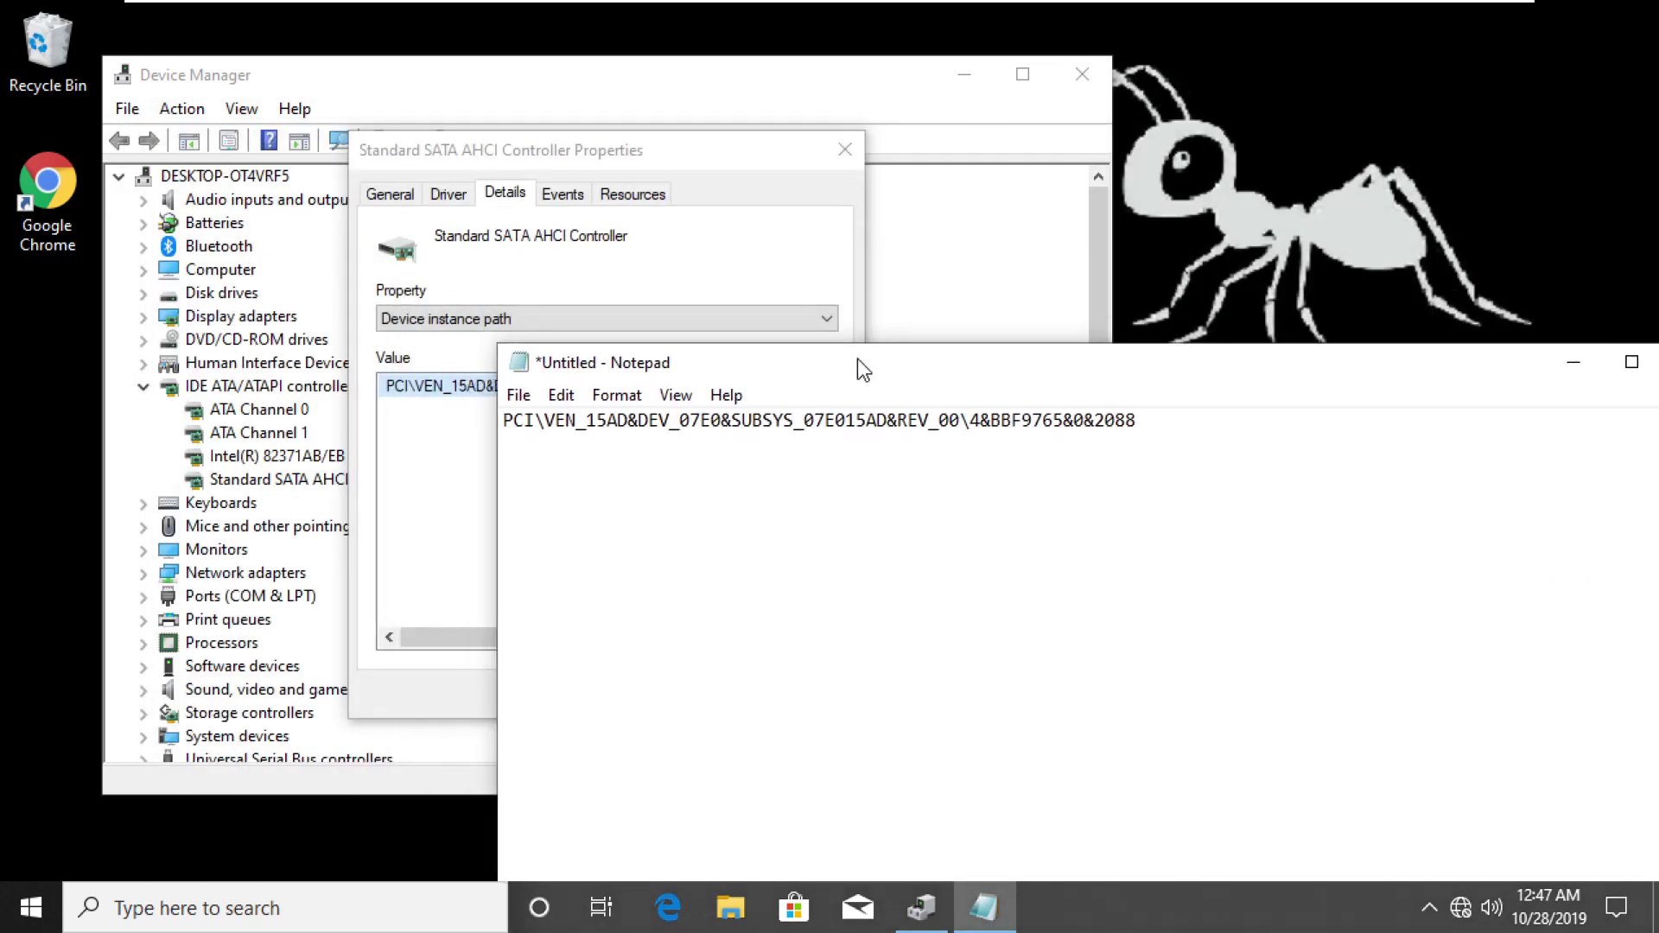
left_click(745, 276)
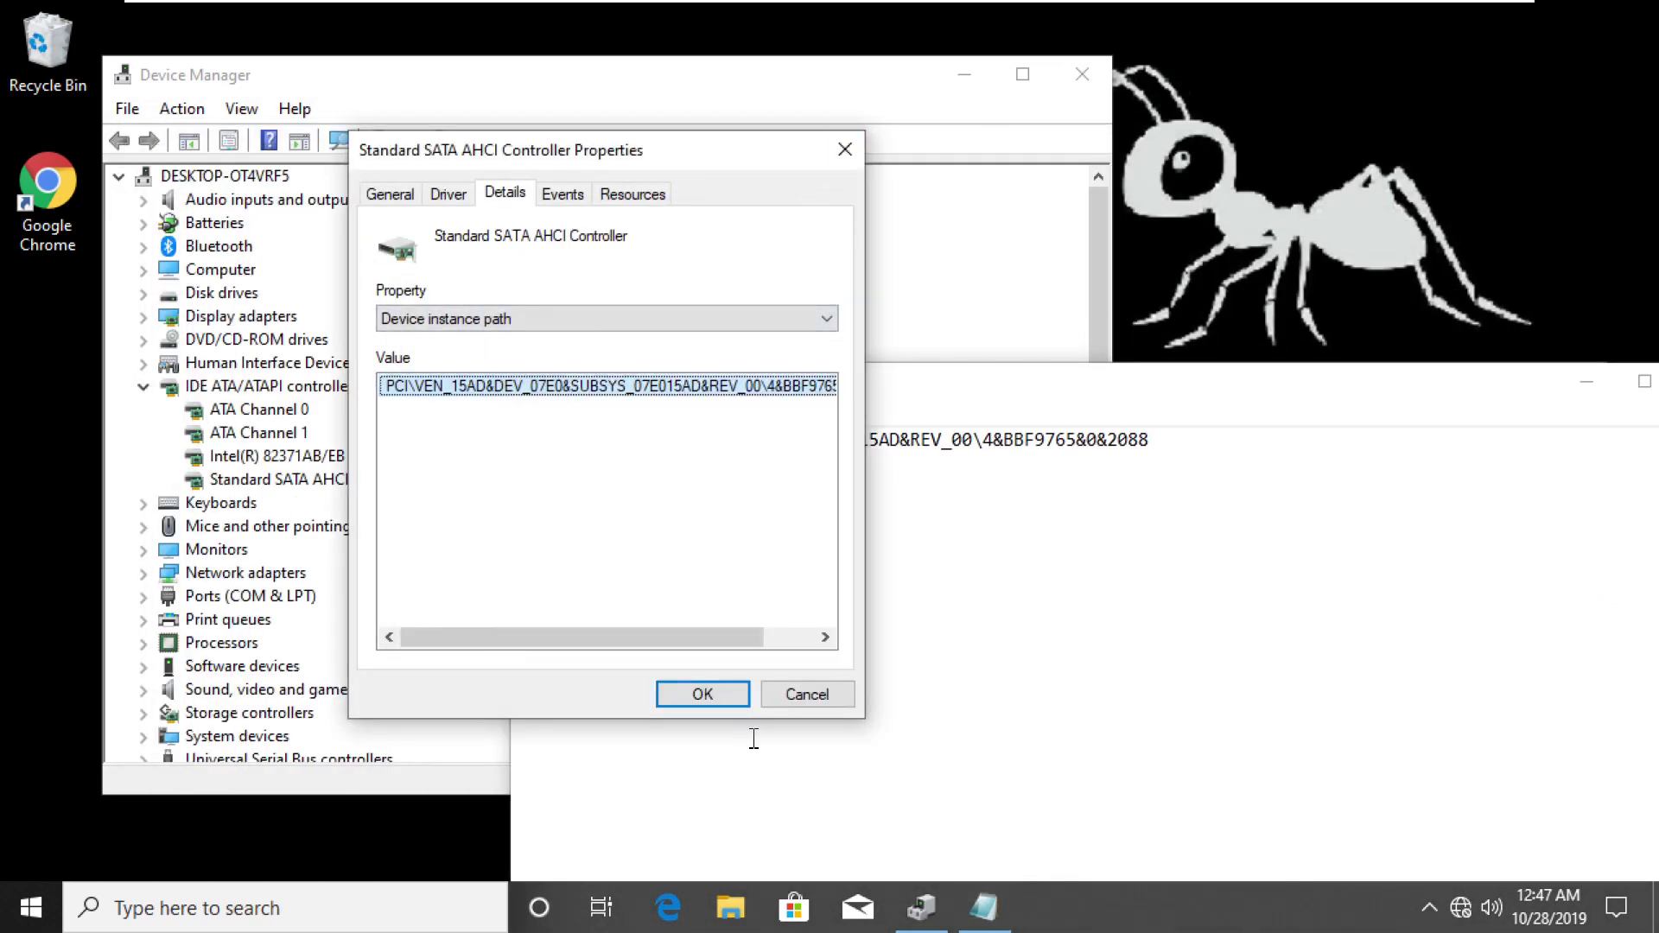
left_click(776, 704)
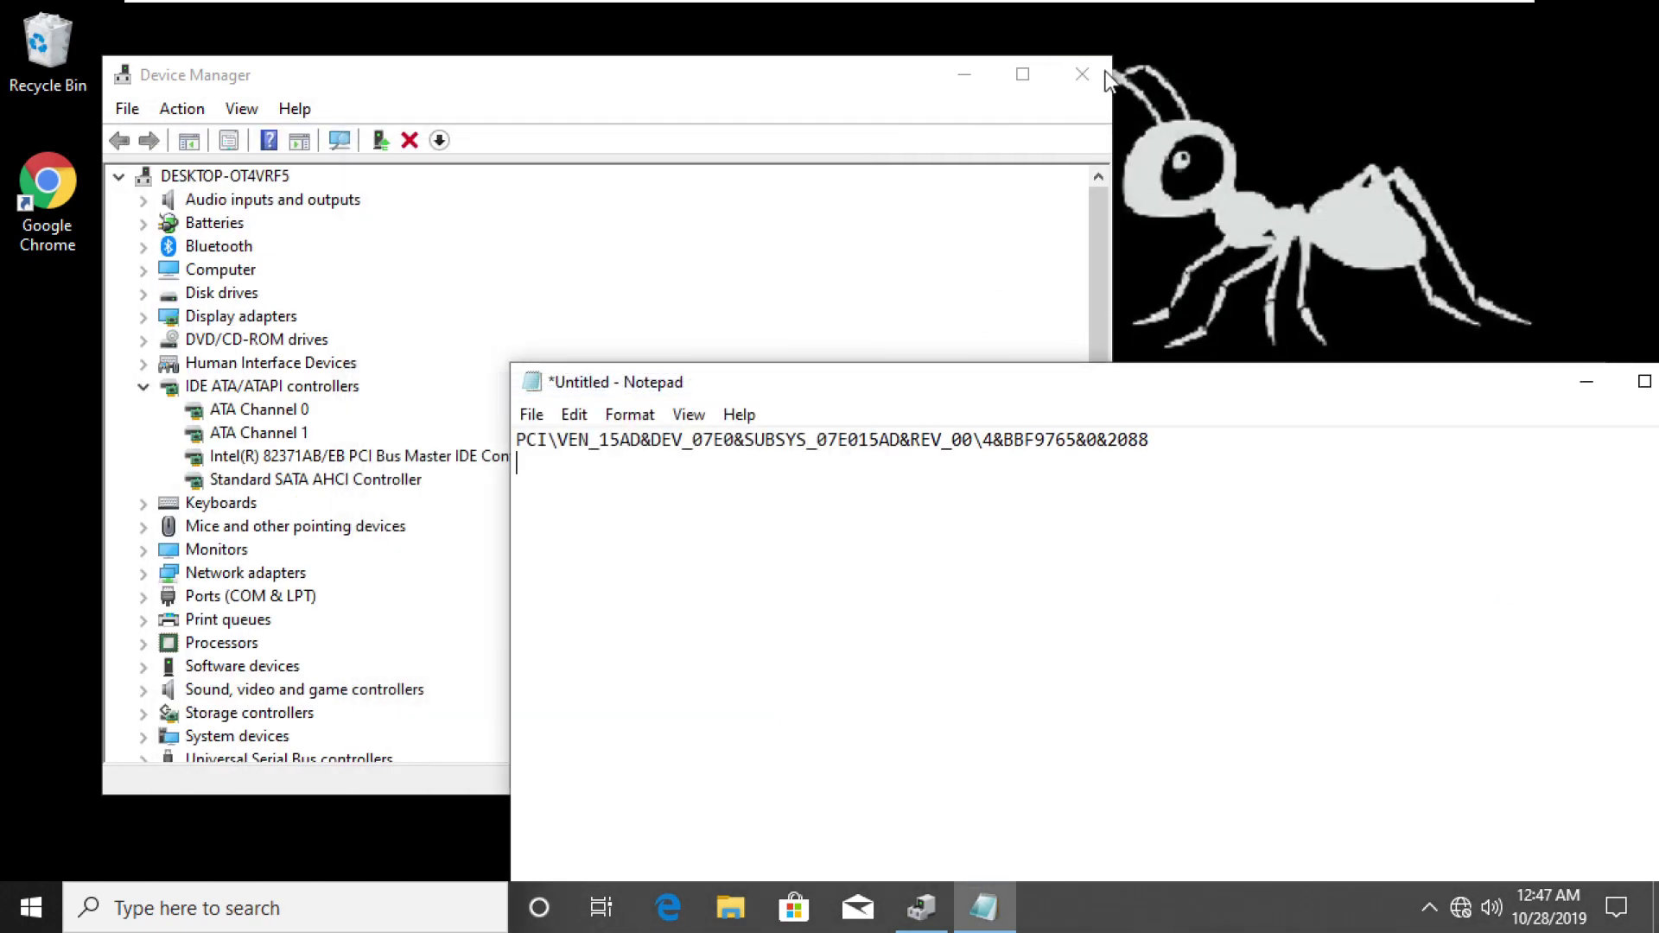
left_click(1082, 74)
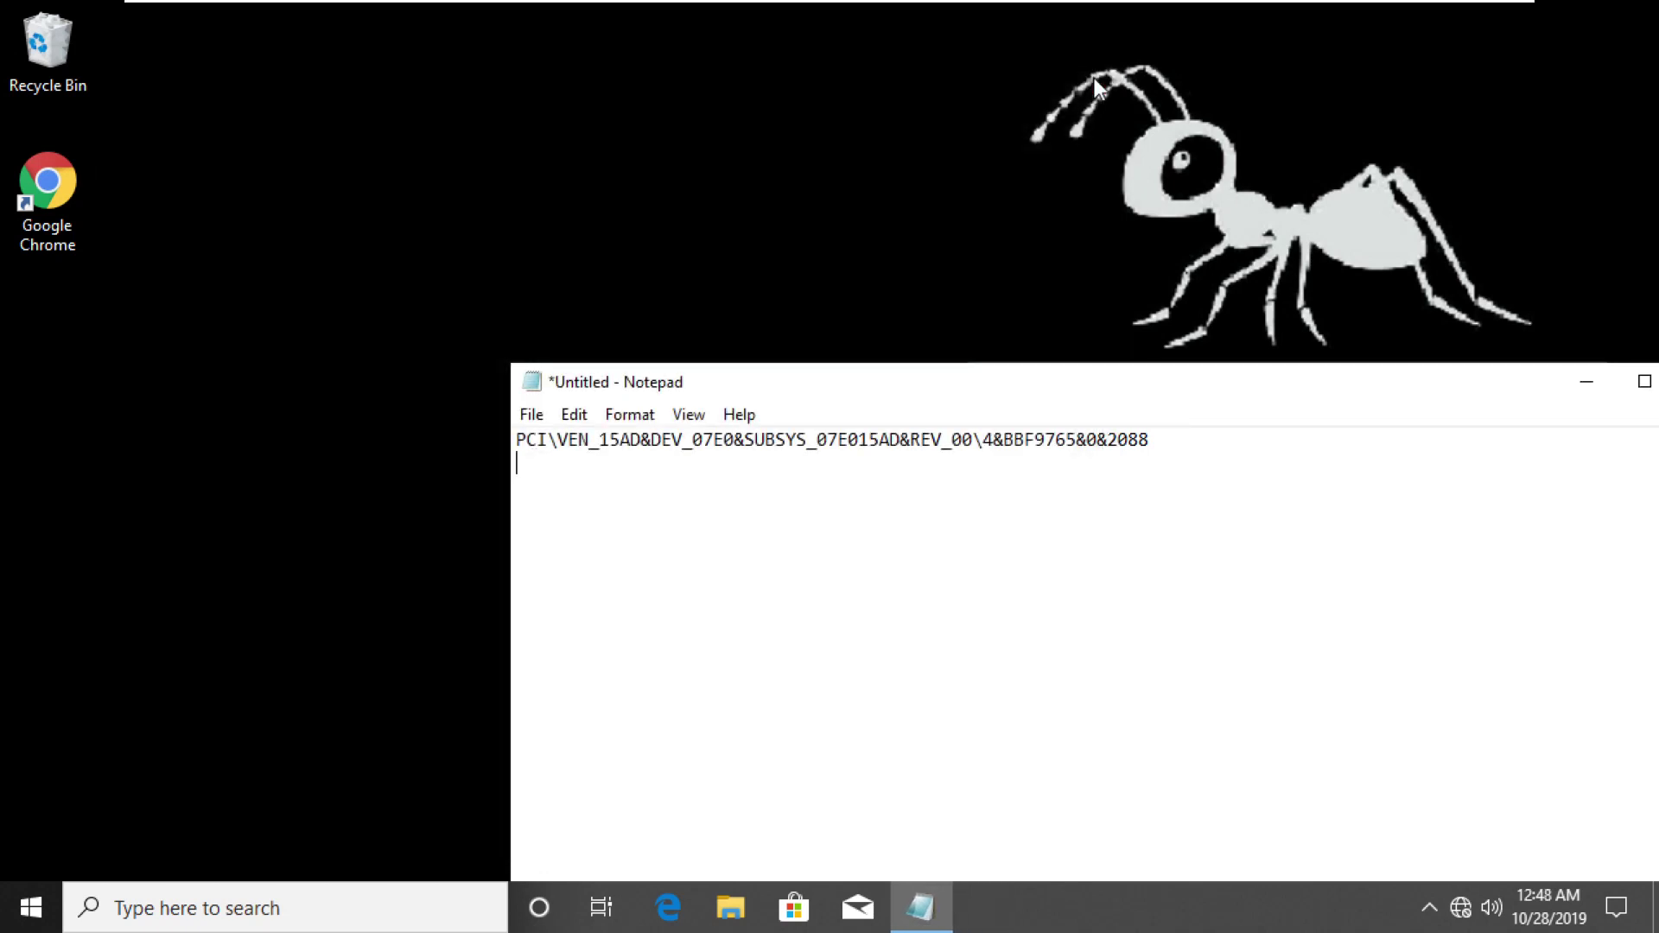
left_click_drag(873, 398, 1332, 598)
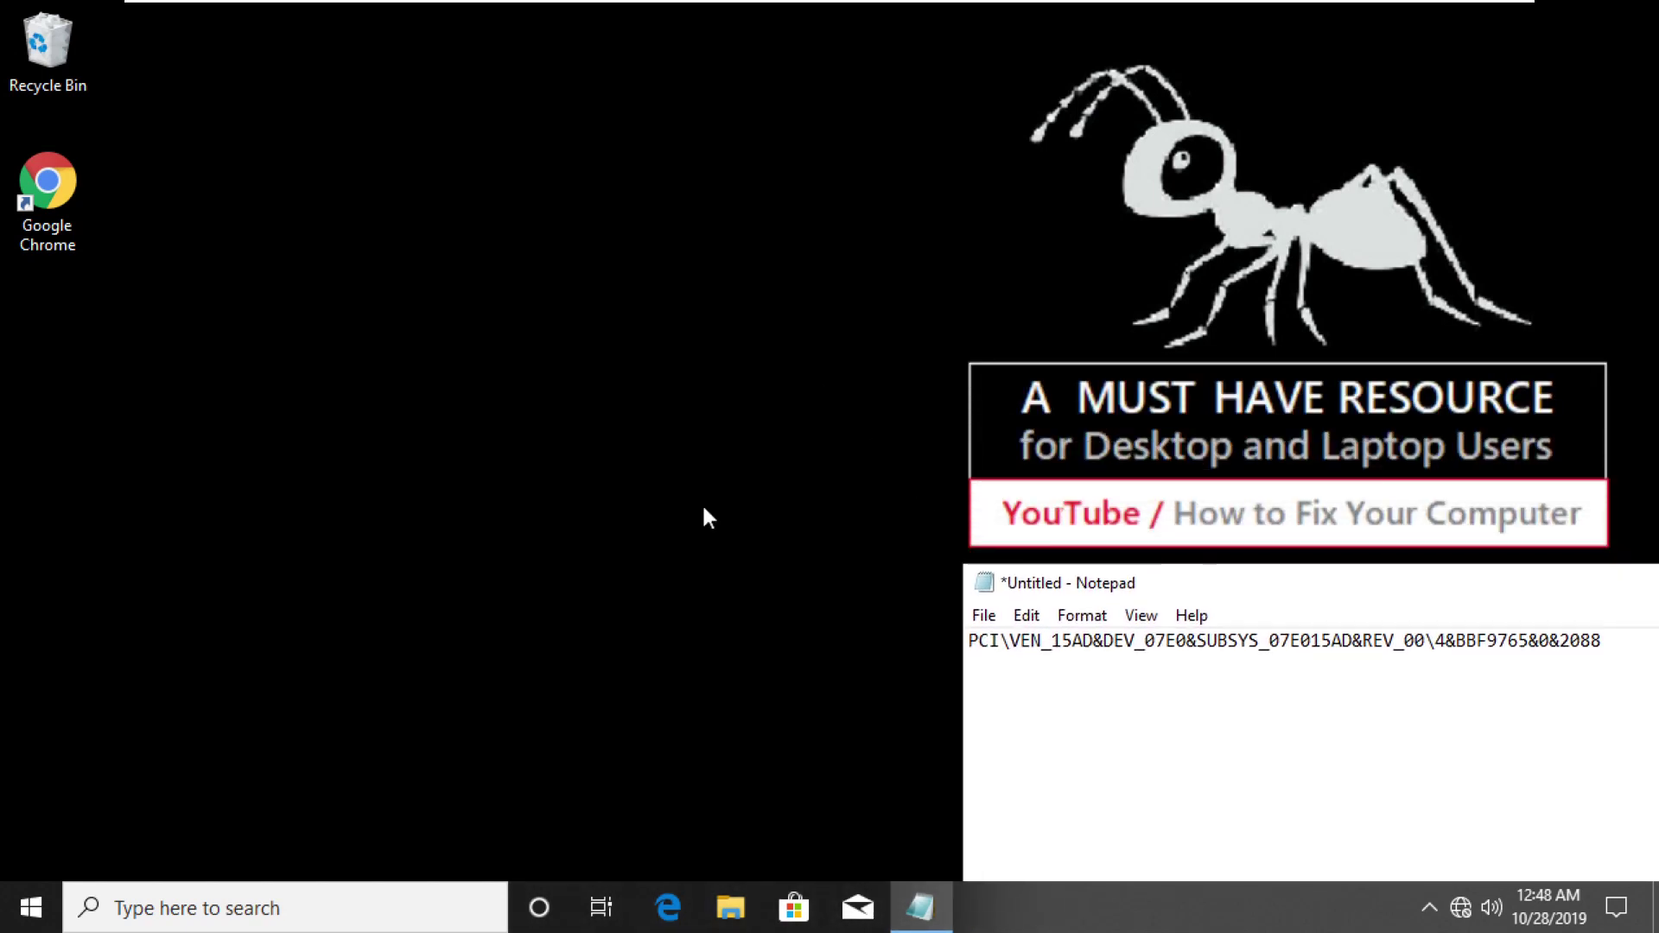
left_click(600, 495)
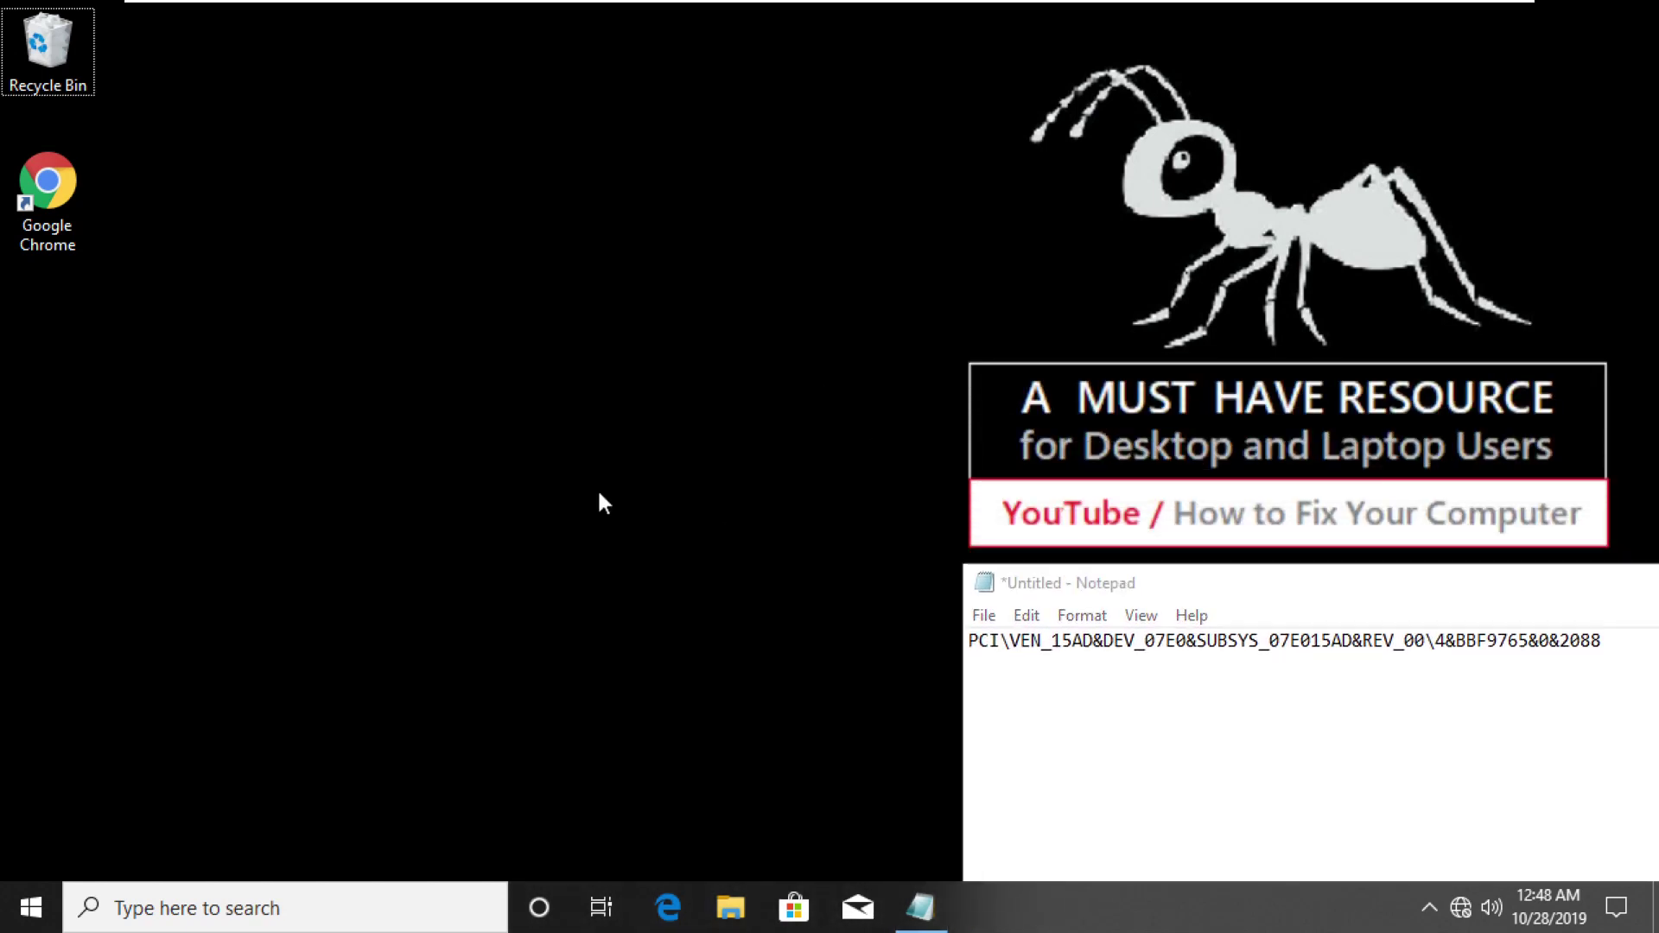
Step: Find Registry Editor by searching 'regi' and run it as administrator
key("super+s")
type("re")
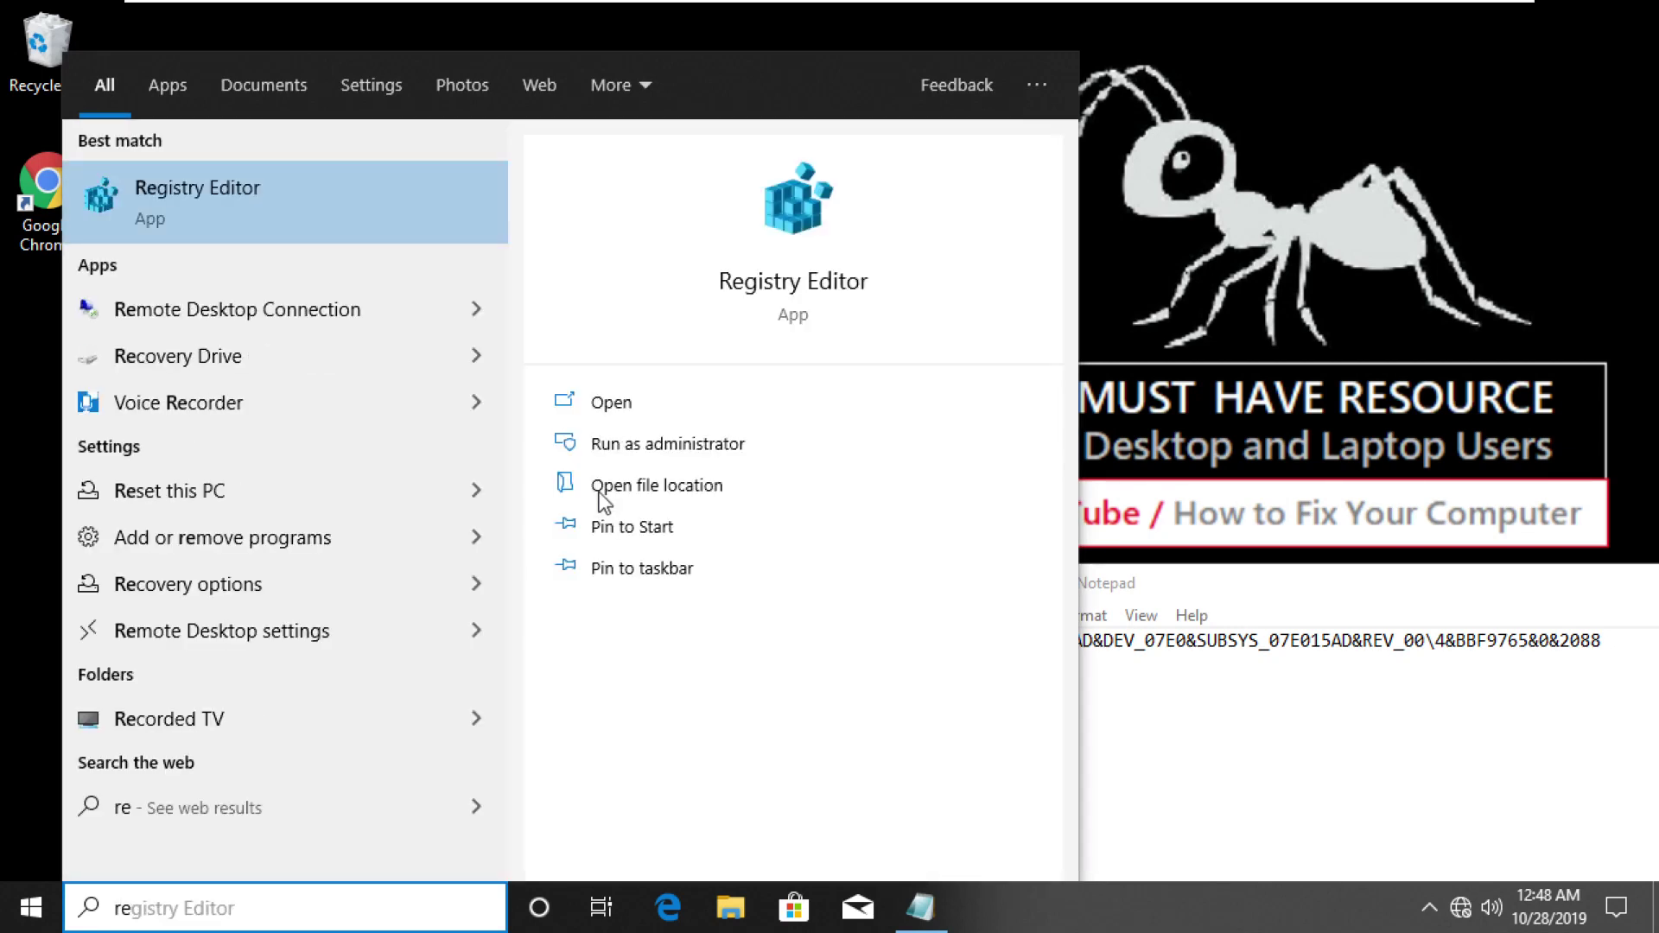
type("gi")
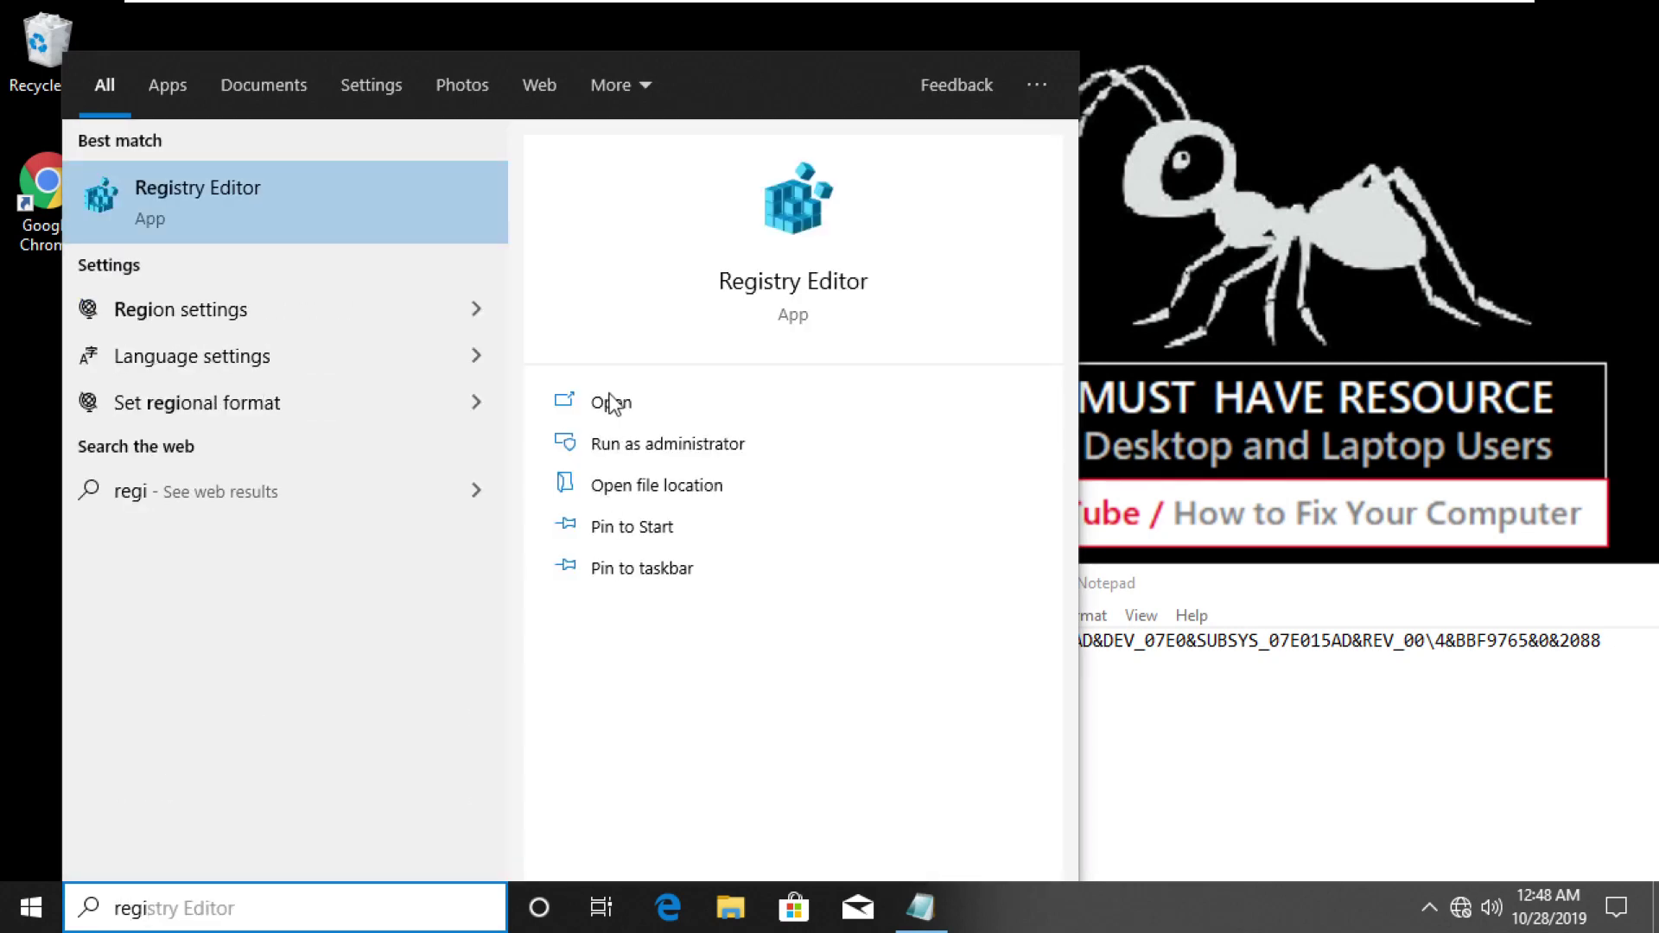
right_click(186, 216)
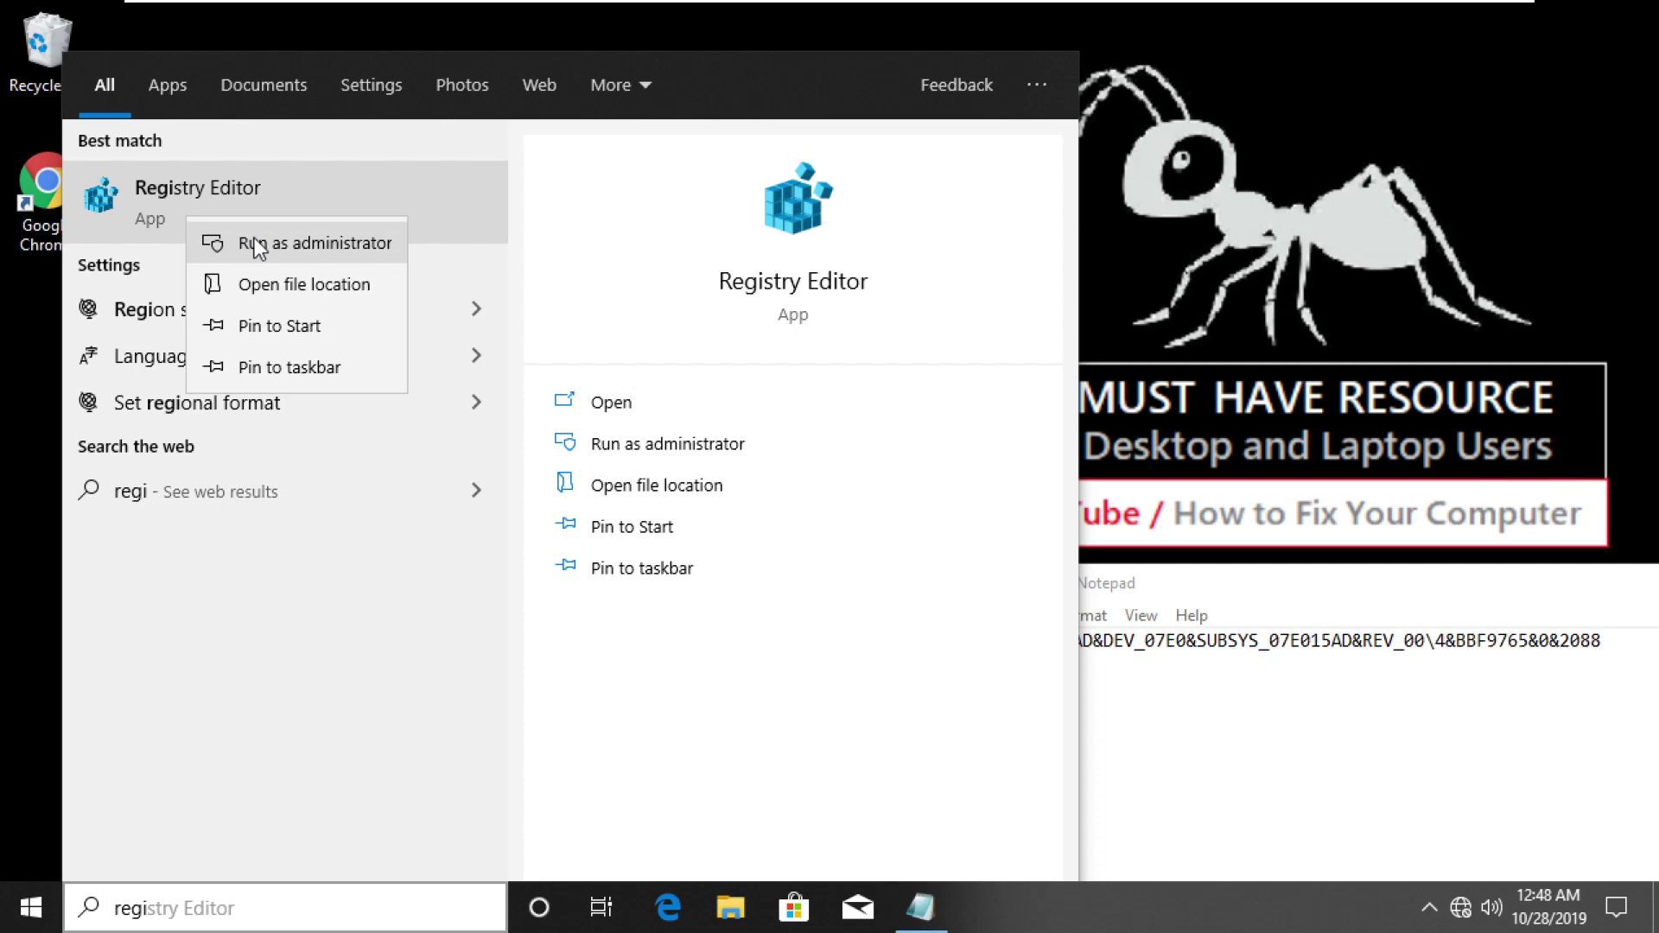
left_click(254, 239)
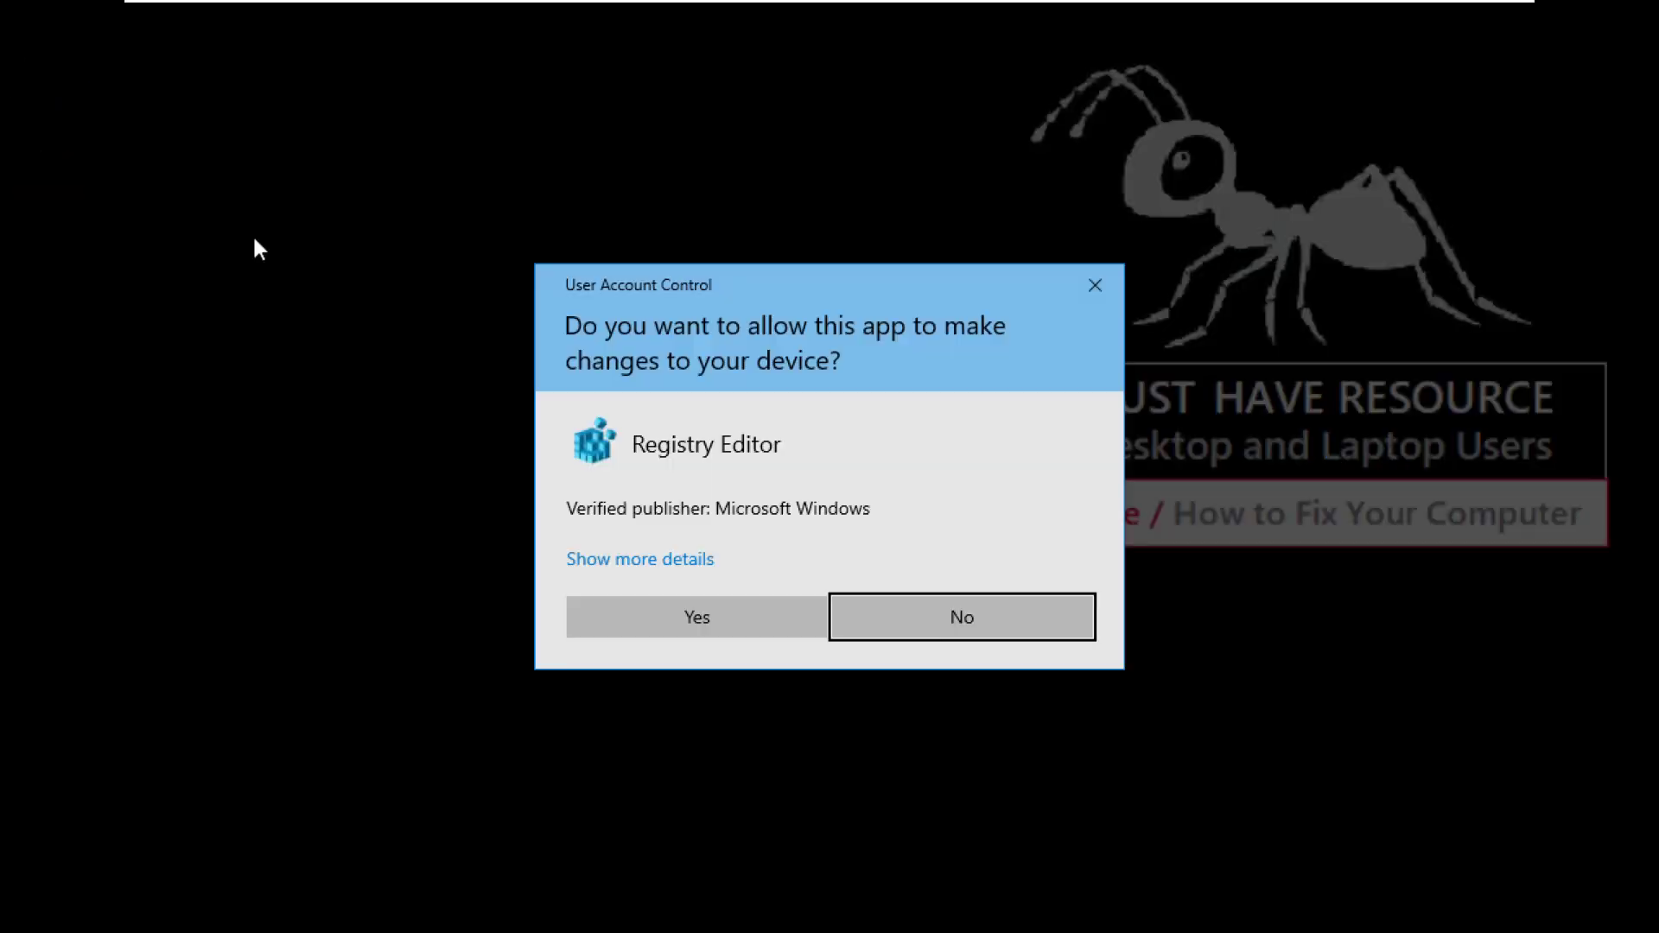
left_click(770, 628)
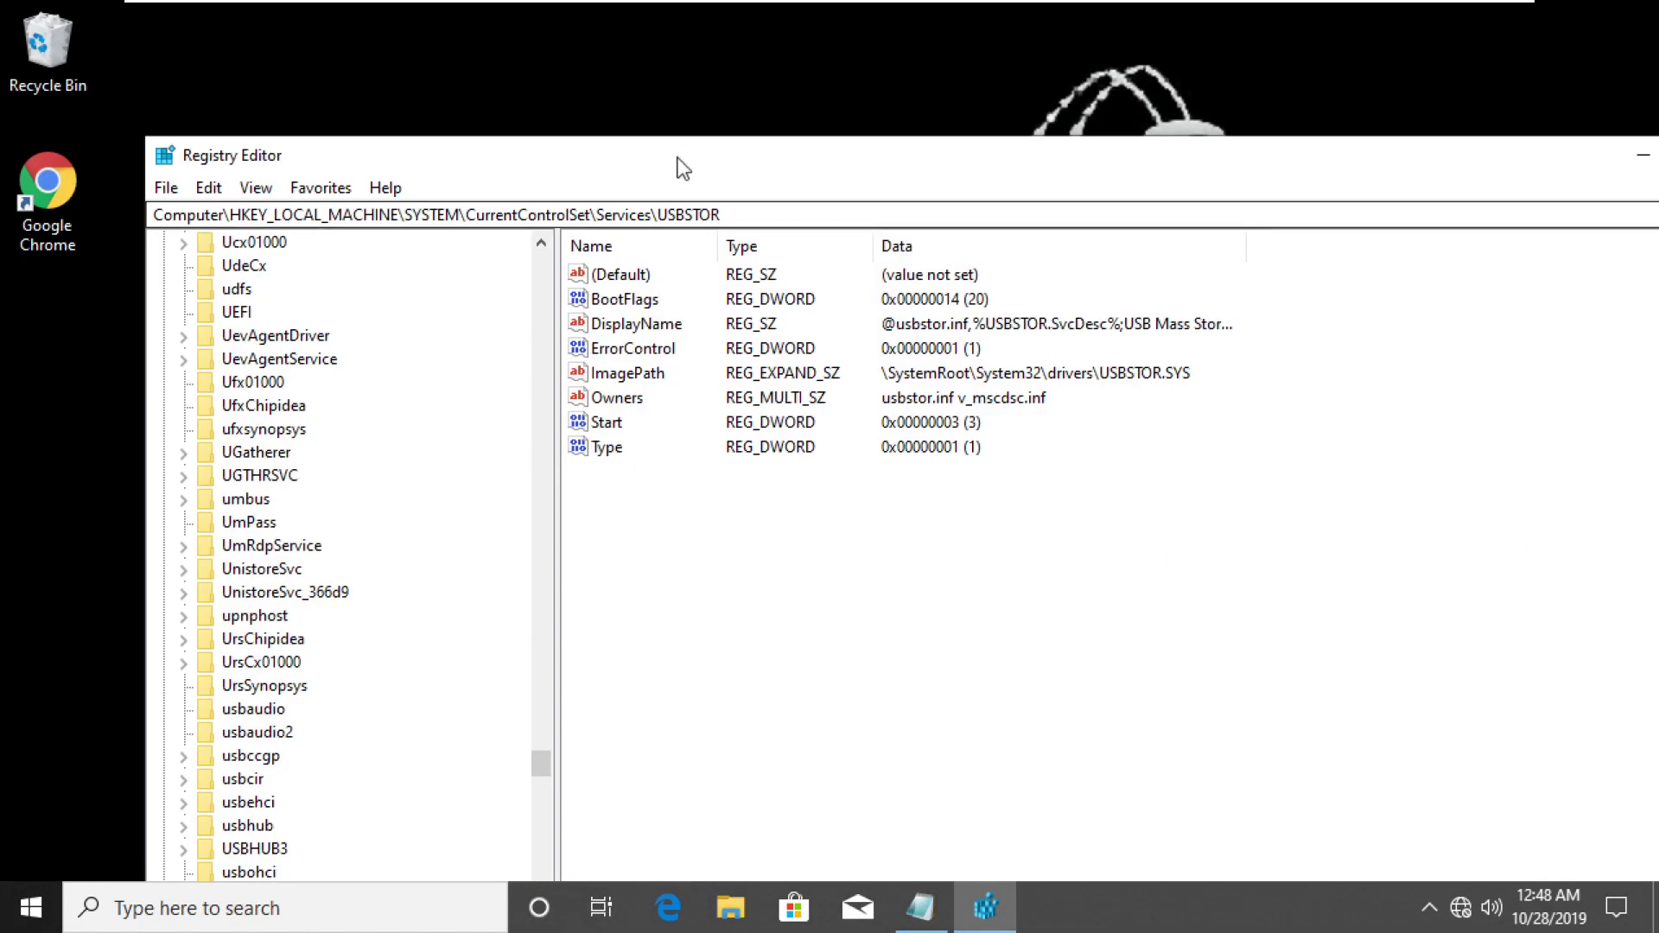
Step: Maximize Registry Editor and expand HKEY_LOCAL_MACHINE > SYSTEM > CurrentControlSet > Enum
double_click(677, 161)
scroll(359, 582, "up", 9)
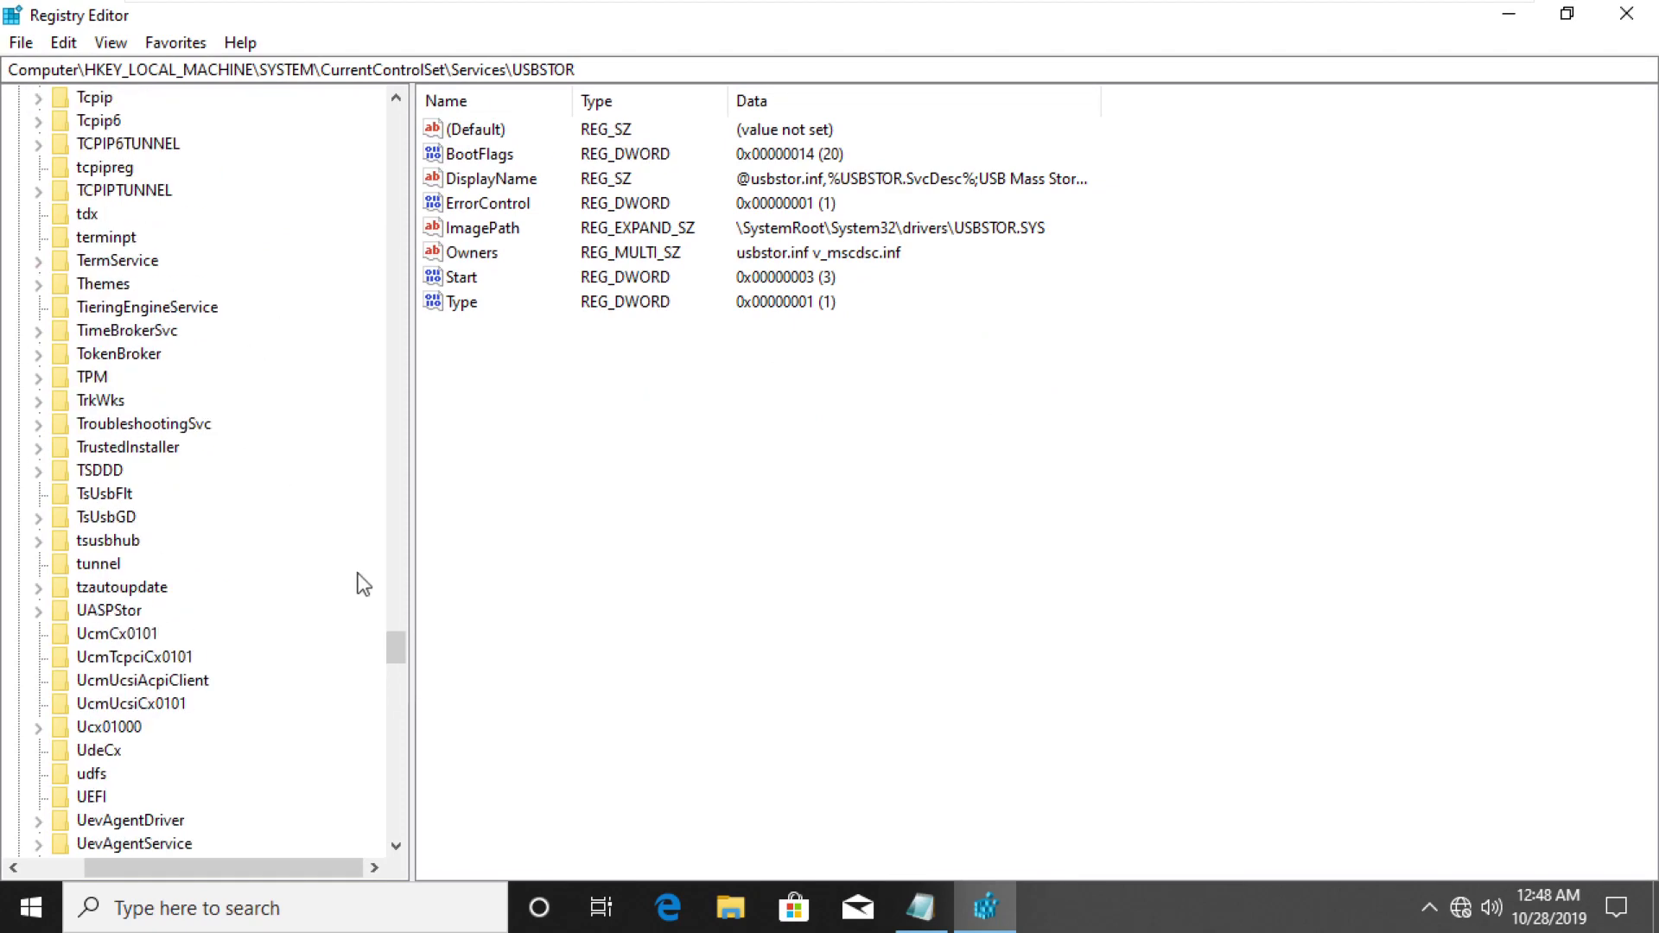
left_click_drag(394, 625, 372, 101)
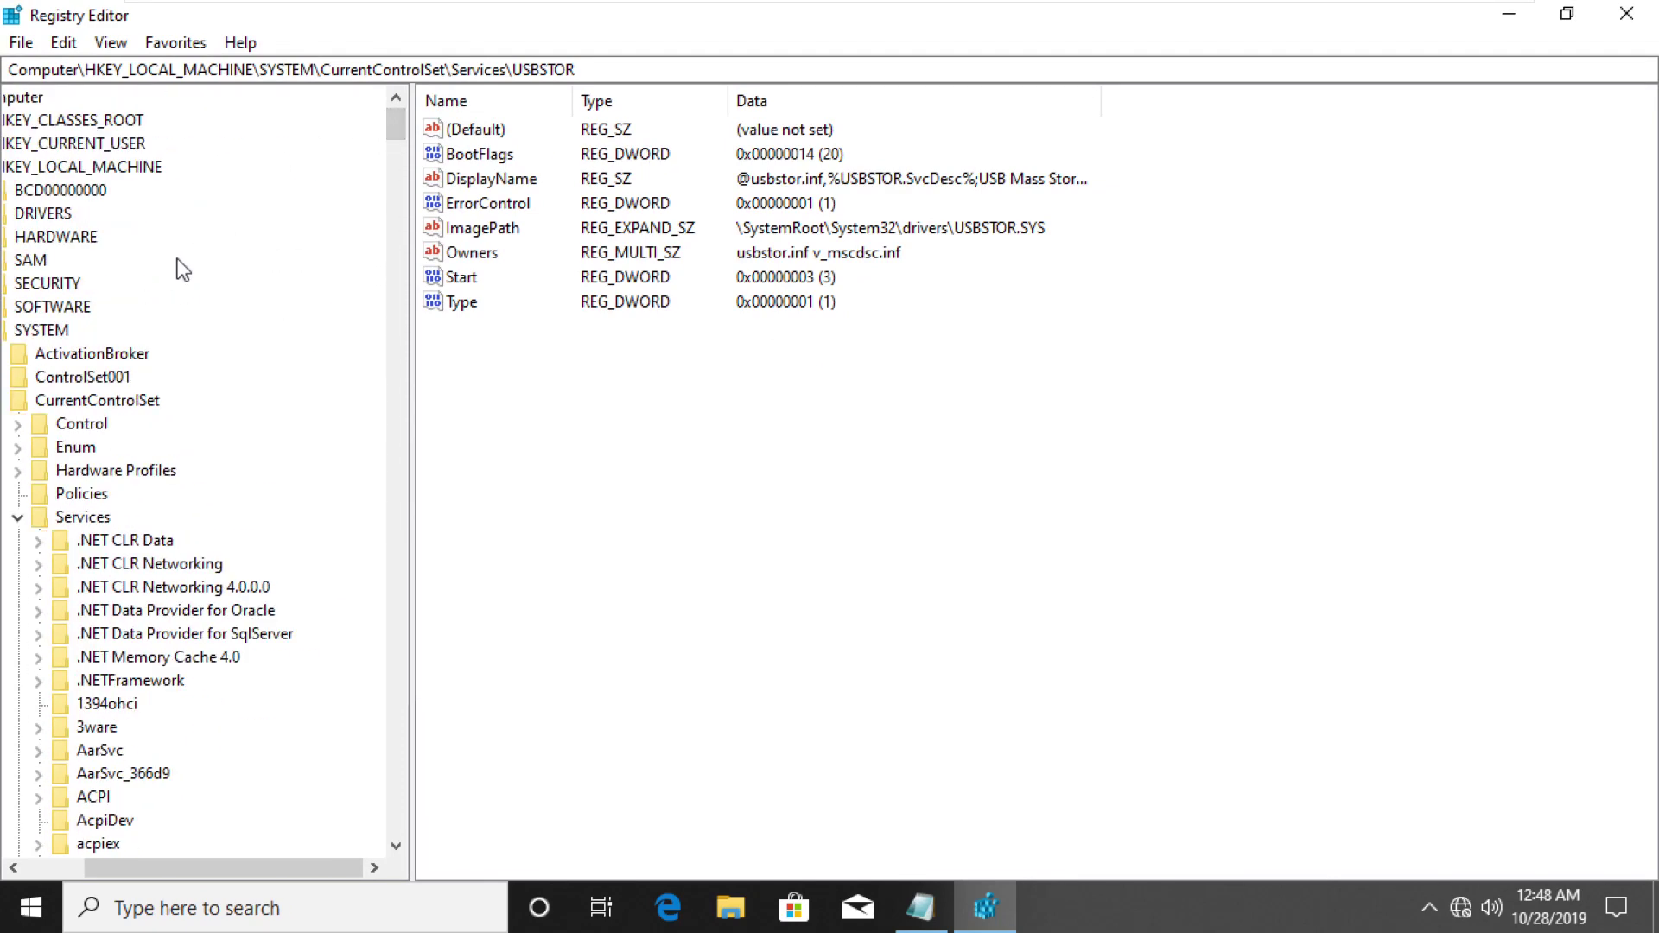
left_click(77, 172)
key("Left")
key("Left")
key("Left")
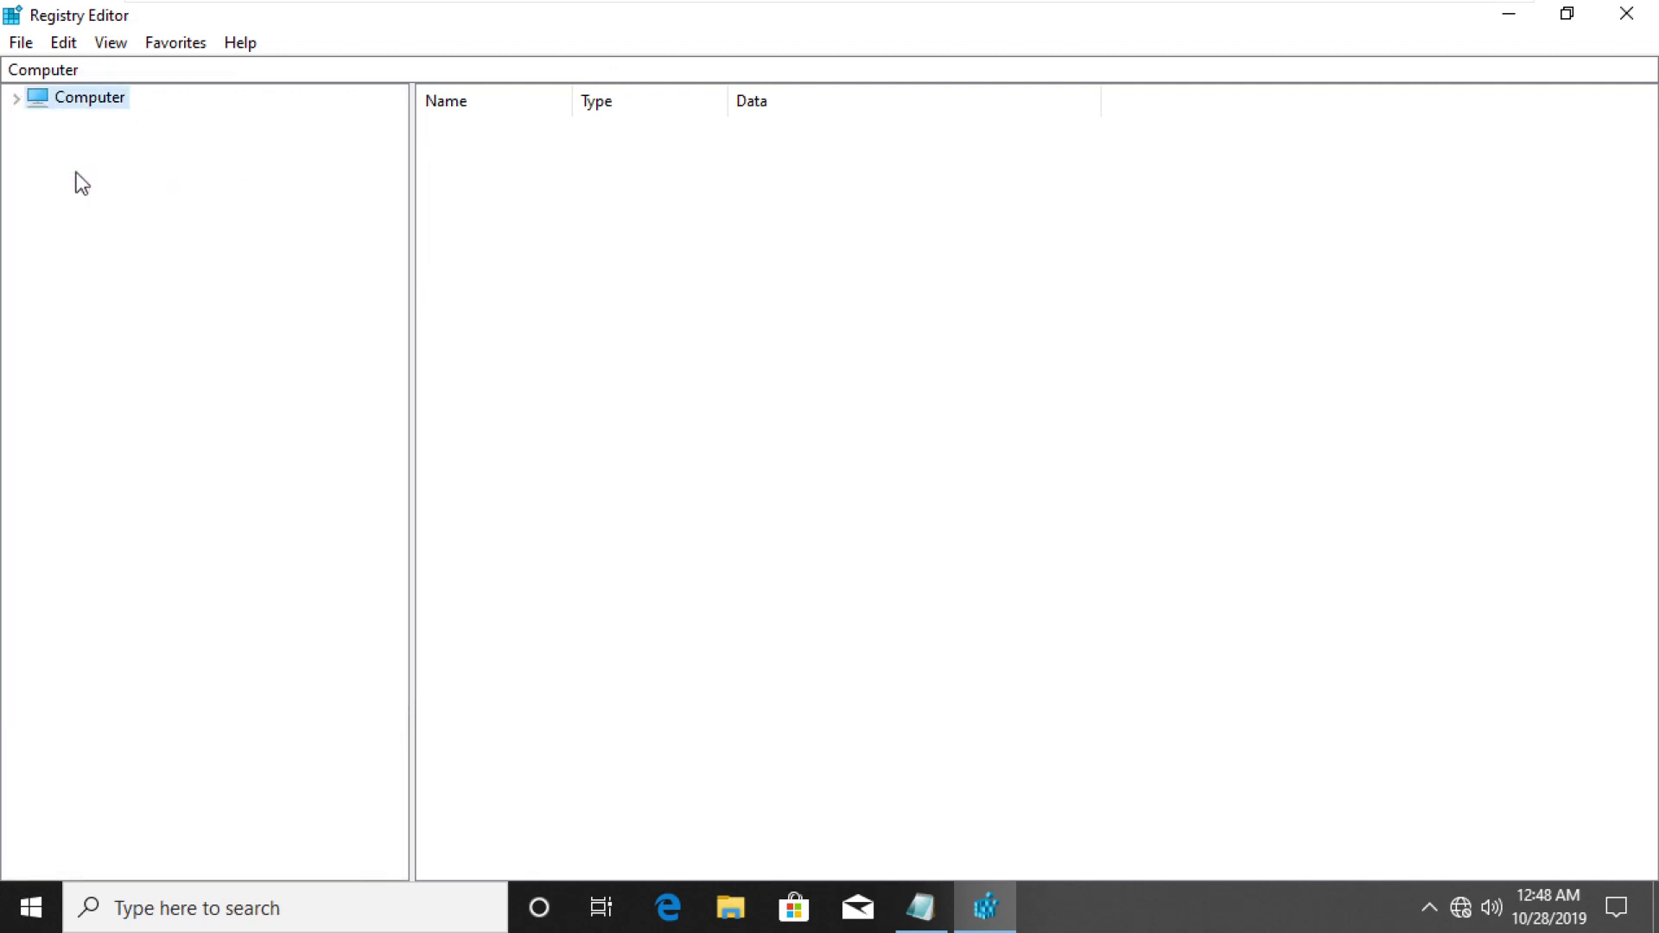
left_click(17, 97)
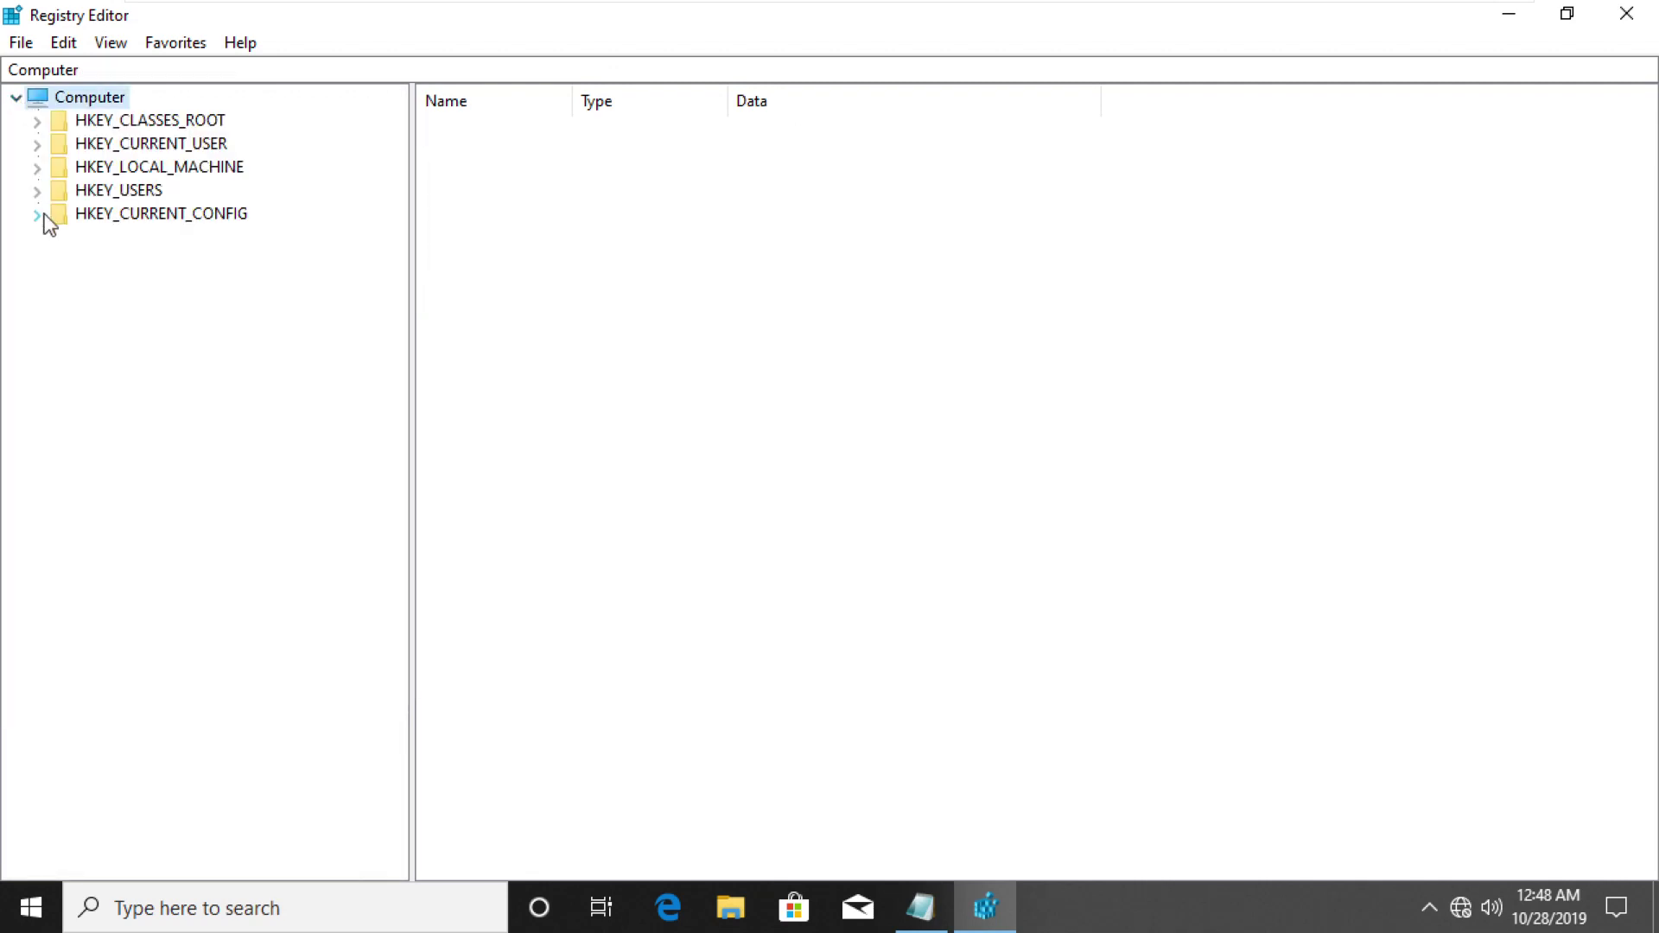
left_click(38, 168)
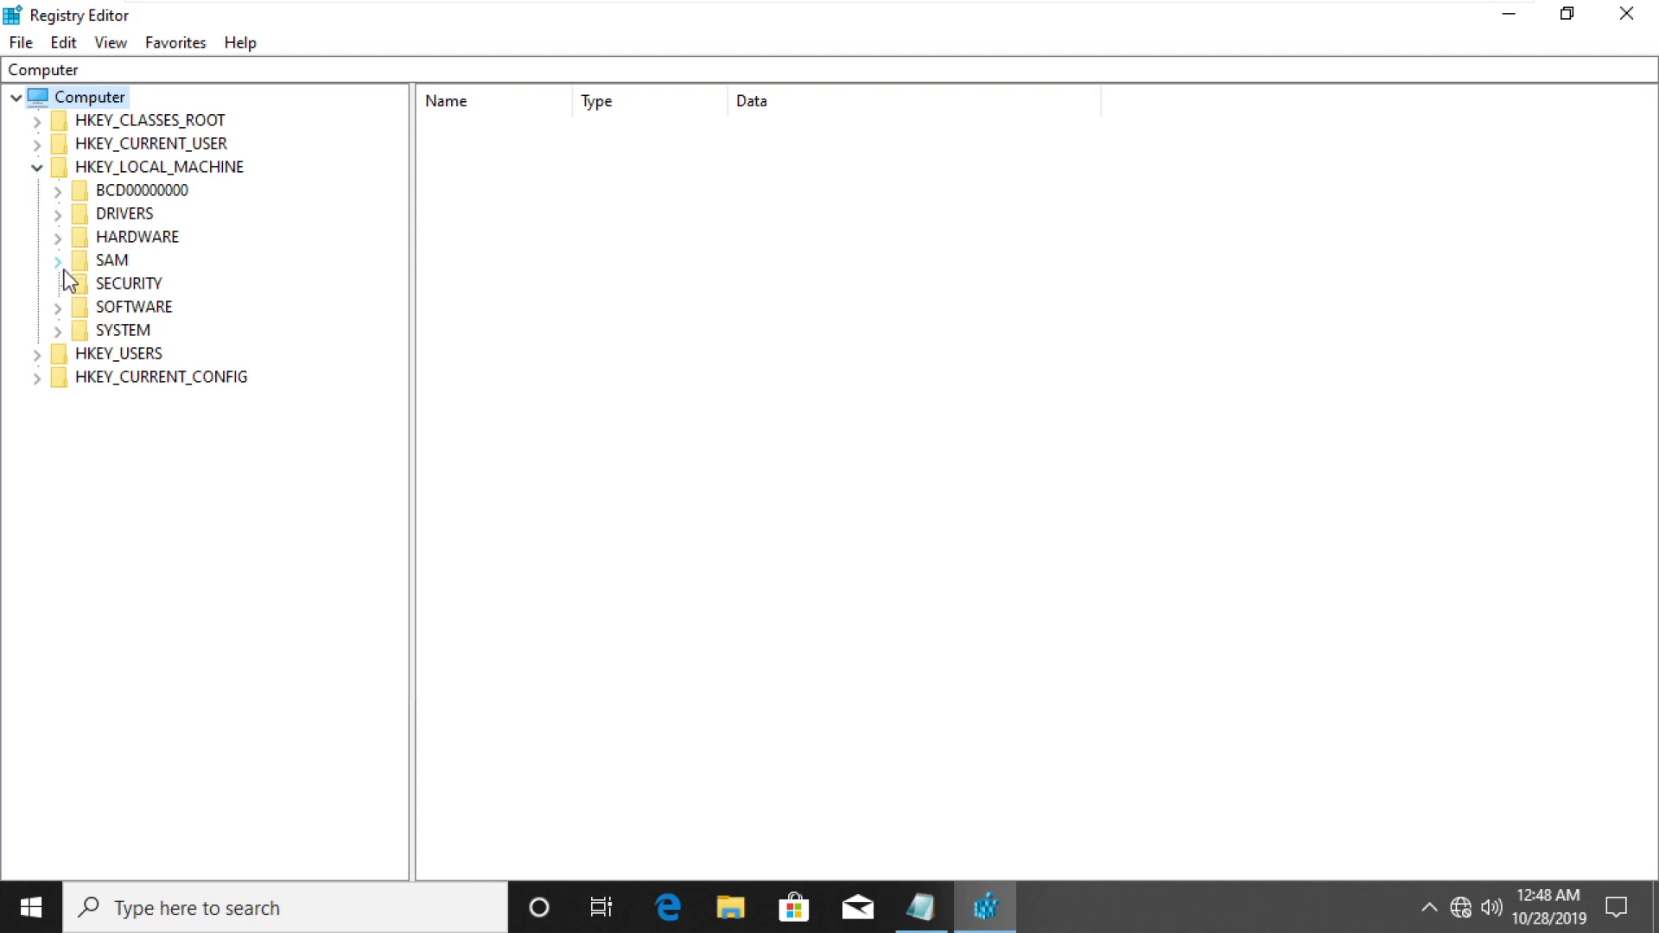
left_click(60, 331)
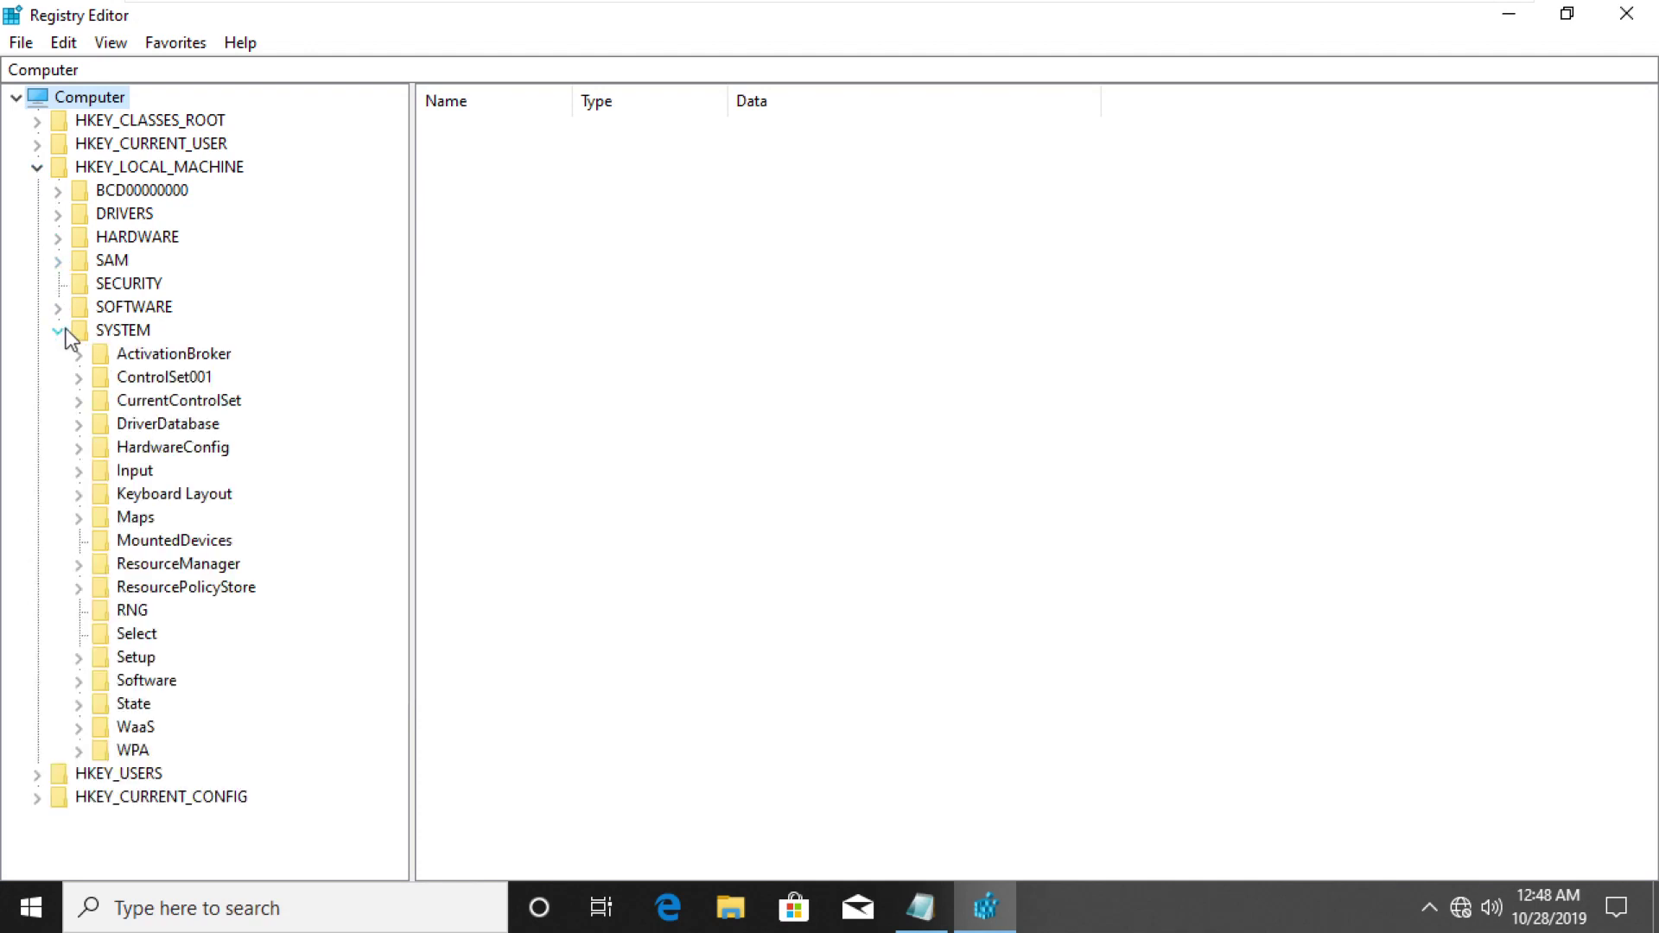
left_click(77, 401)
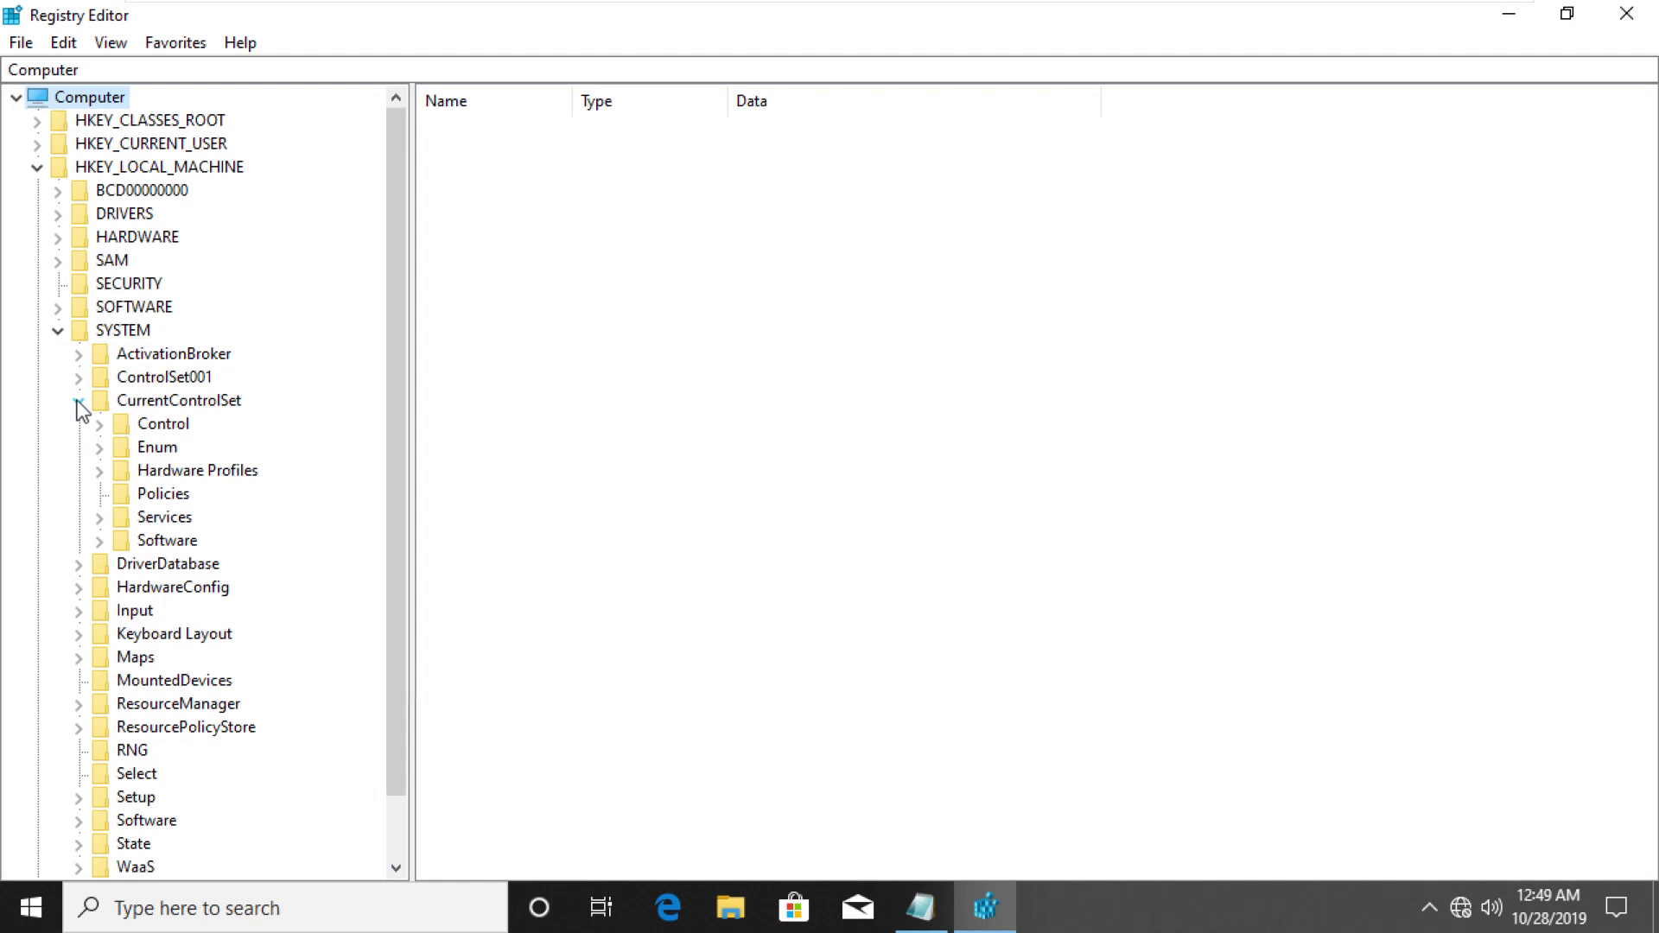
left_click(100, 453)
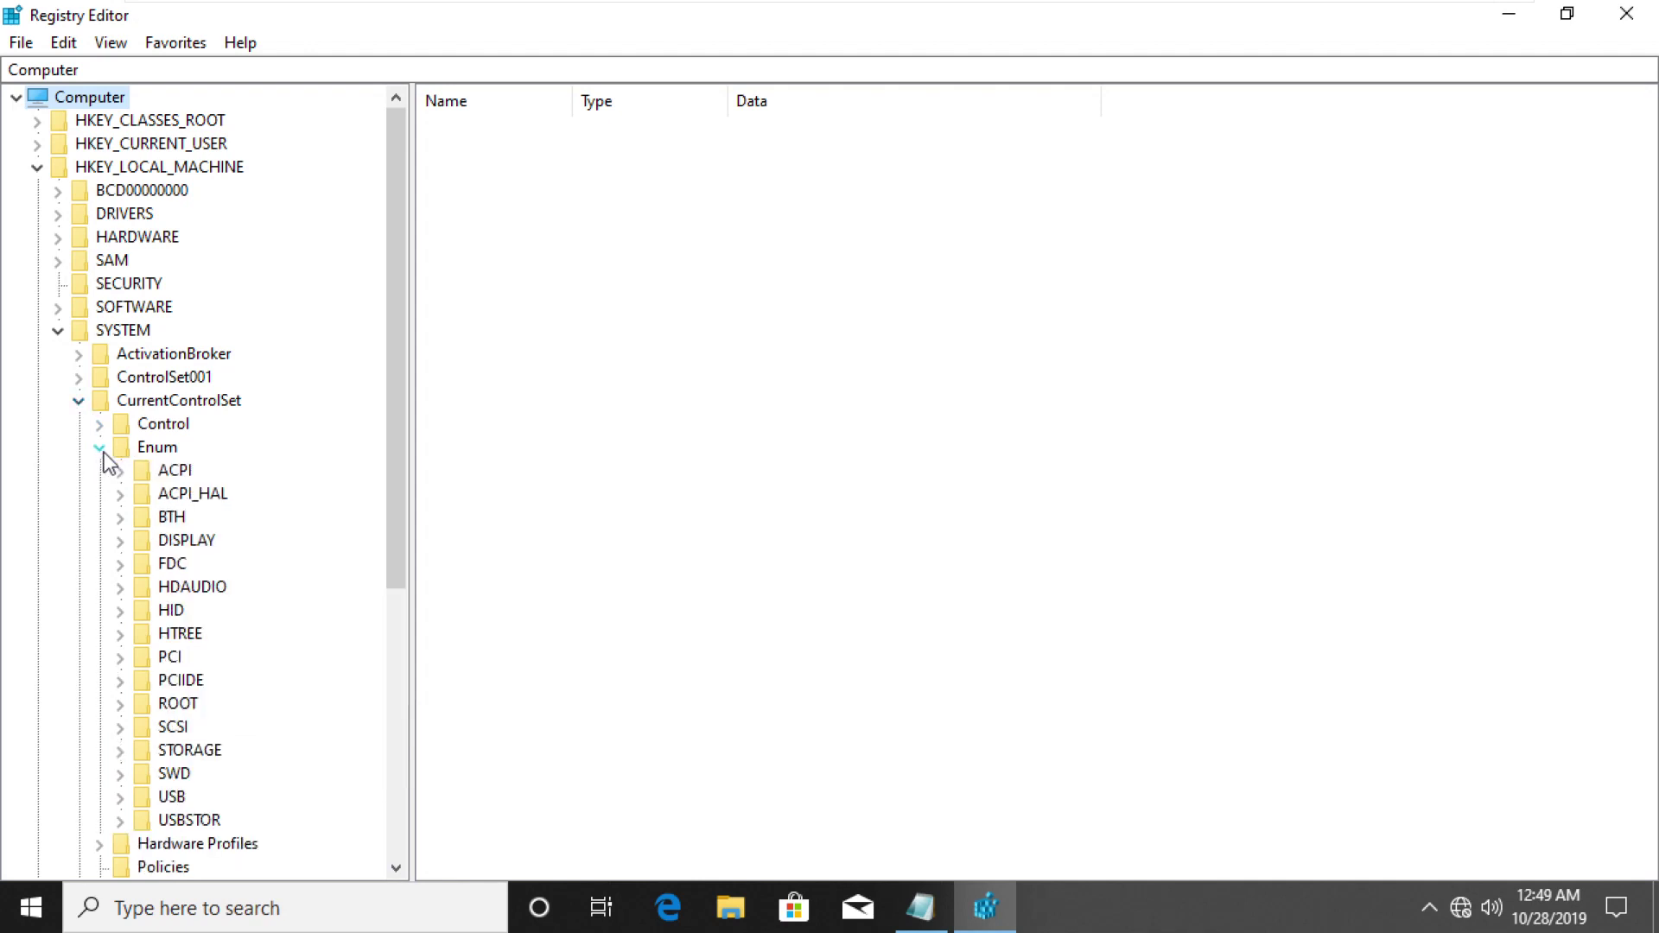
Step: Under Enum > PCI, find the VEN_15AD&DEV_07E0&SUBSYS_07E015AD&REV_00 device key matching the ID in Notepad
left_click(121, 658)
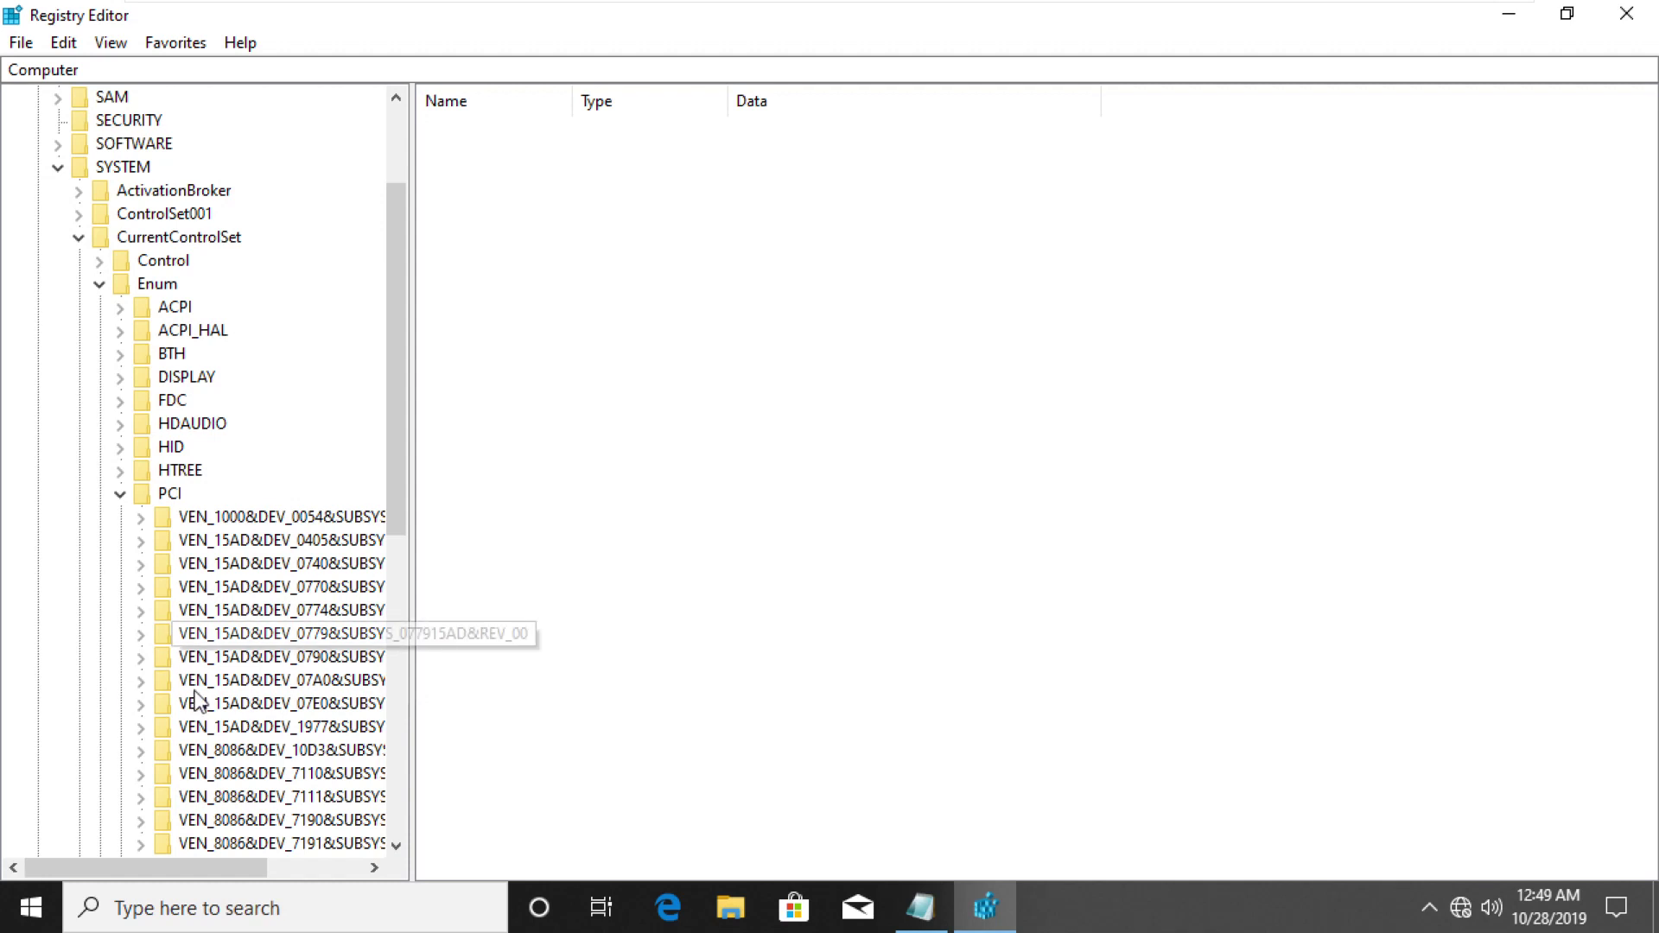
left_click_drag(412, 545, 583, 539)
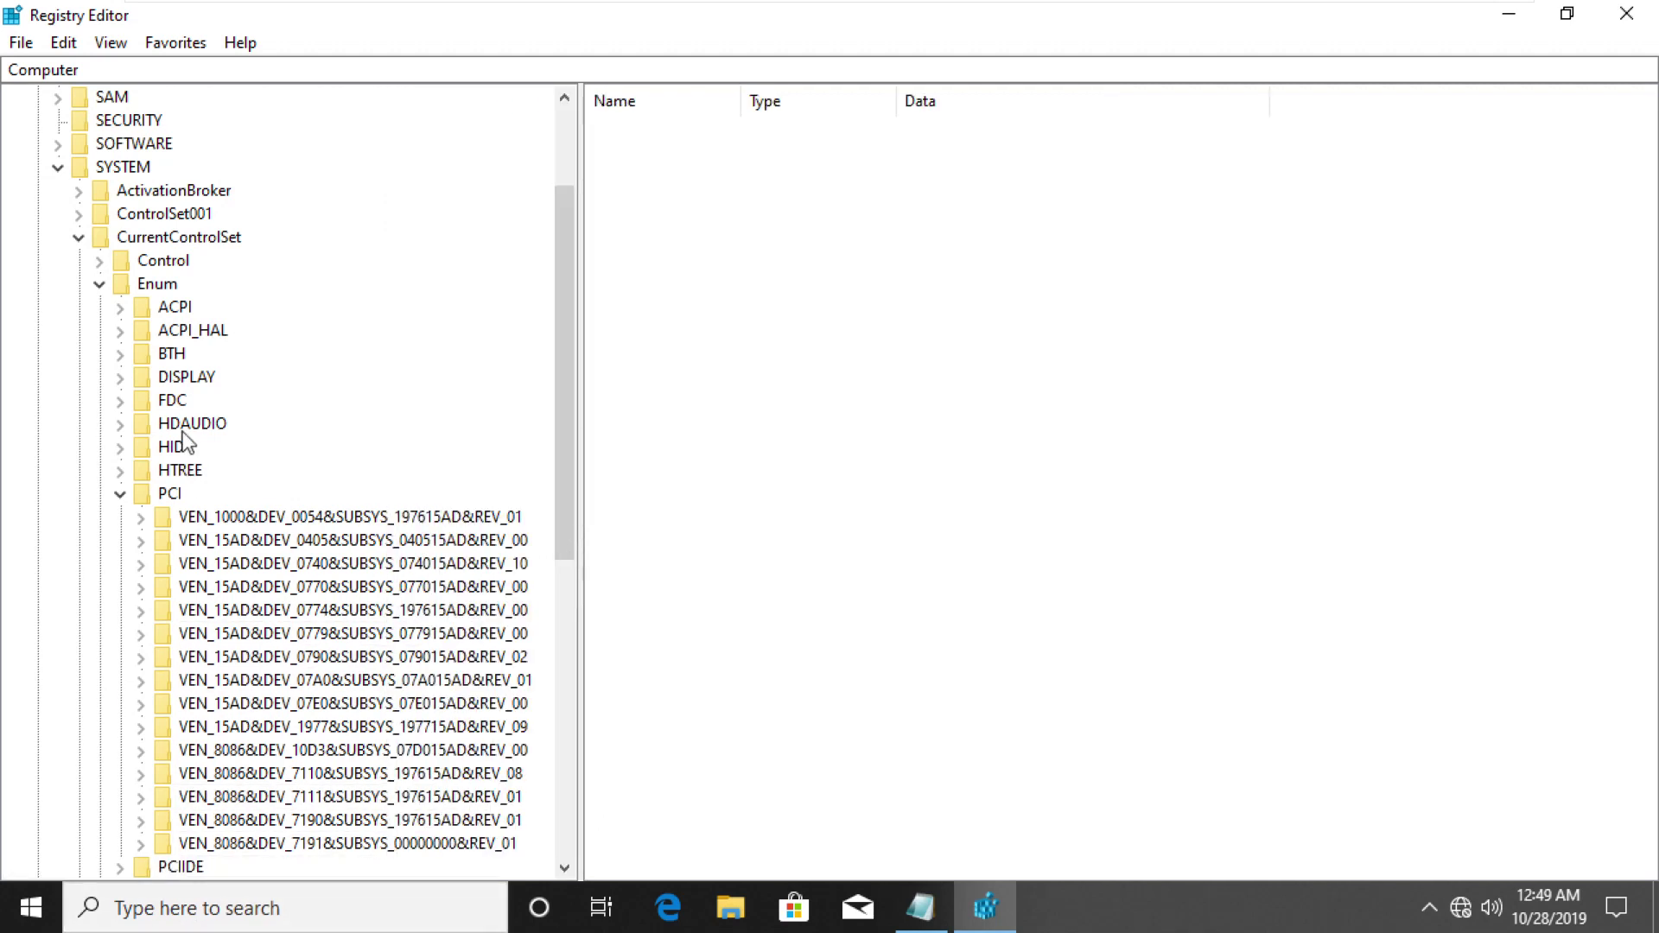
scroll(190, 441, "down", 3)
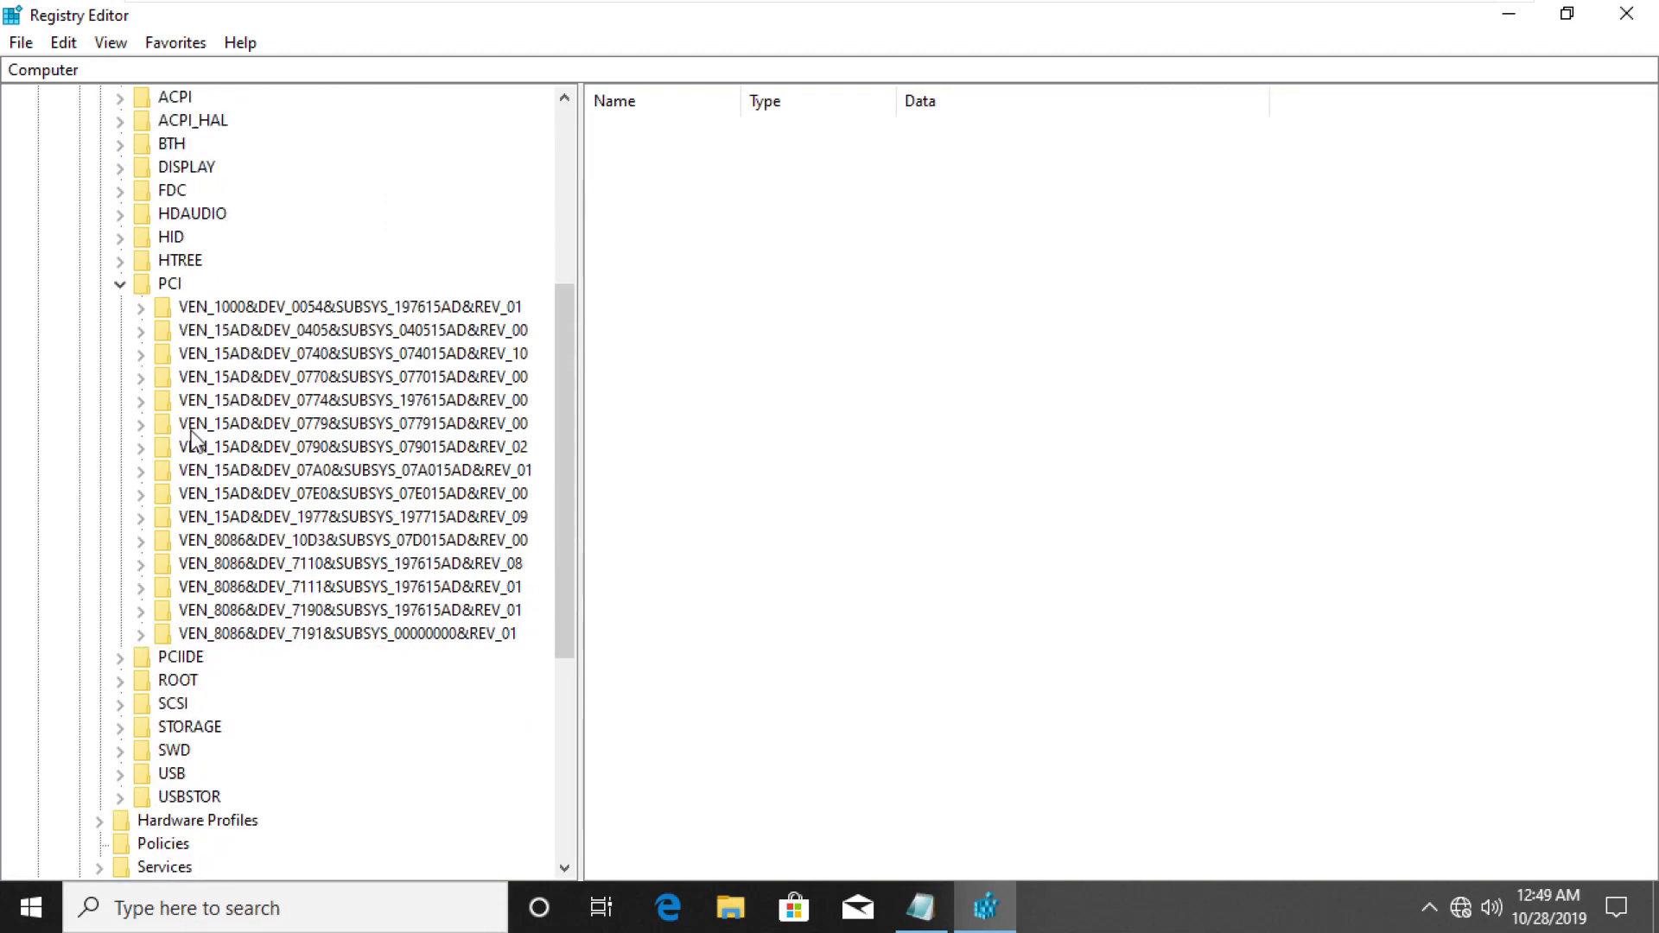
left_click(927, 909)
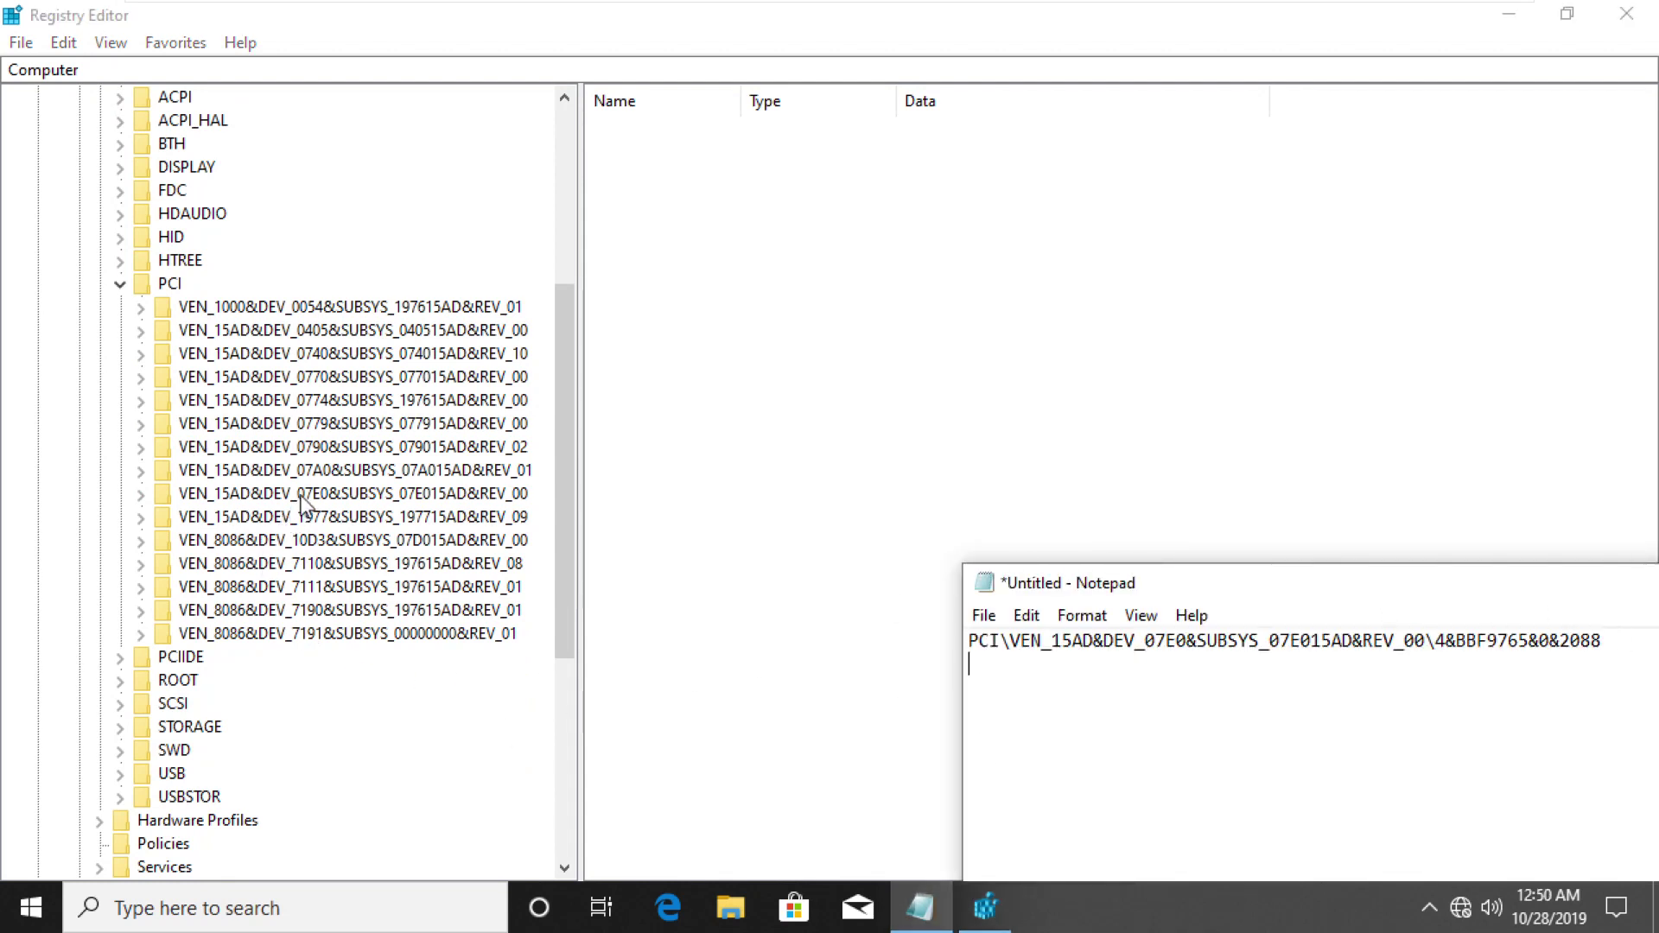
left_click(181, 501)
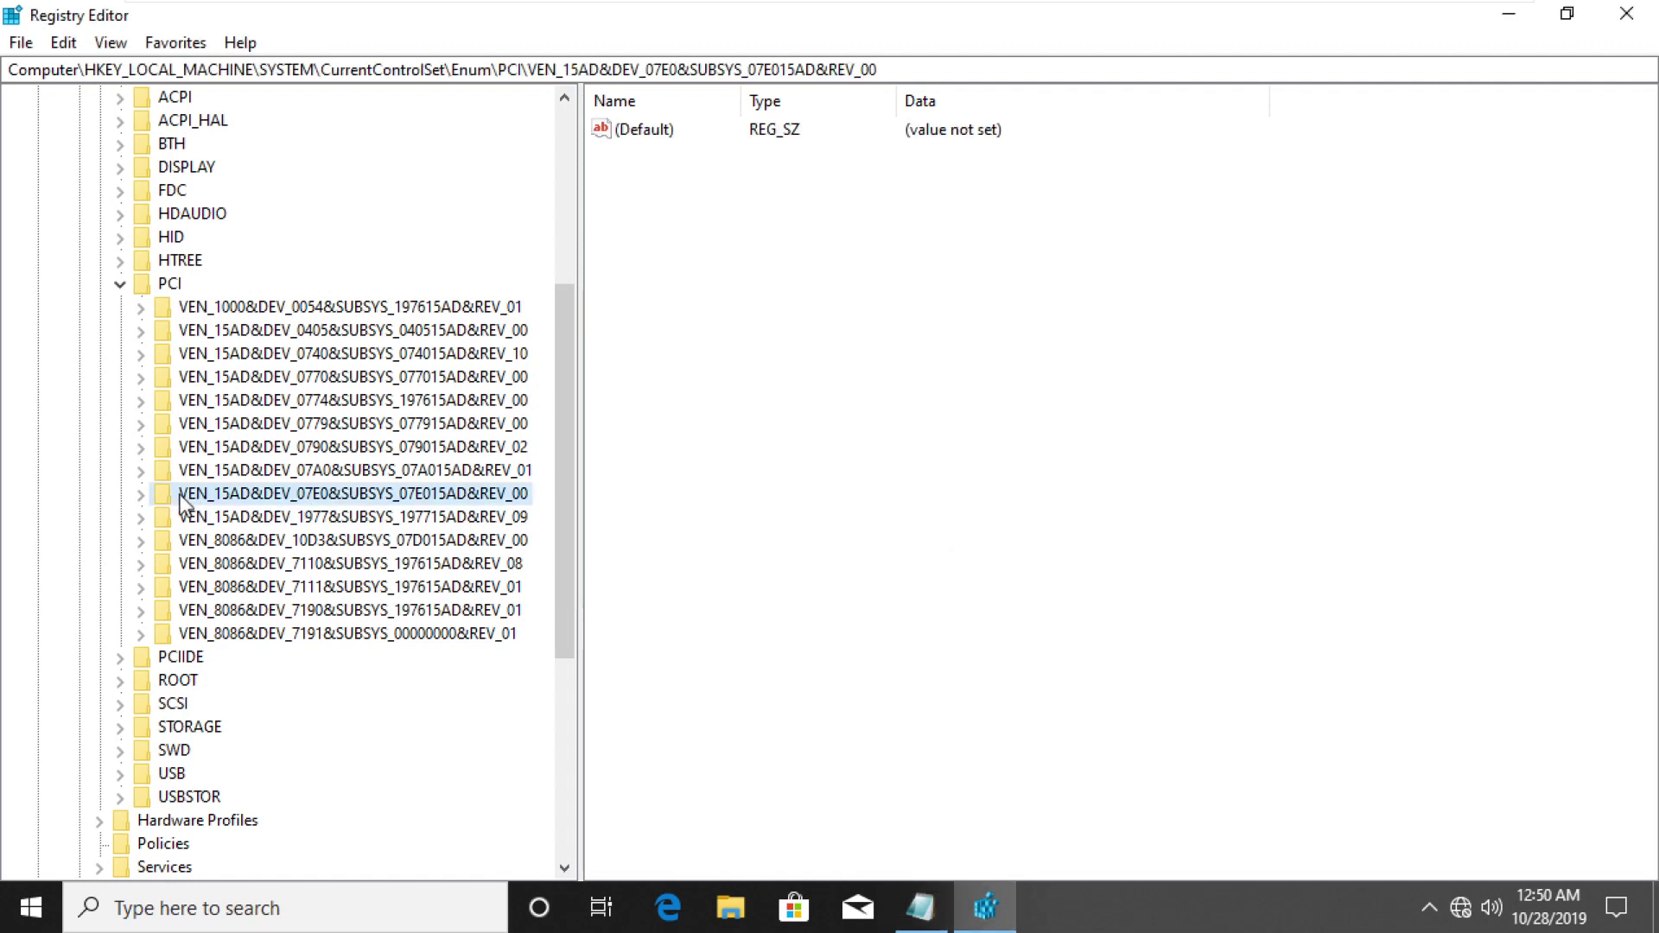
key("alt+Tab")
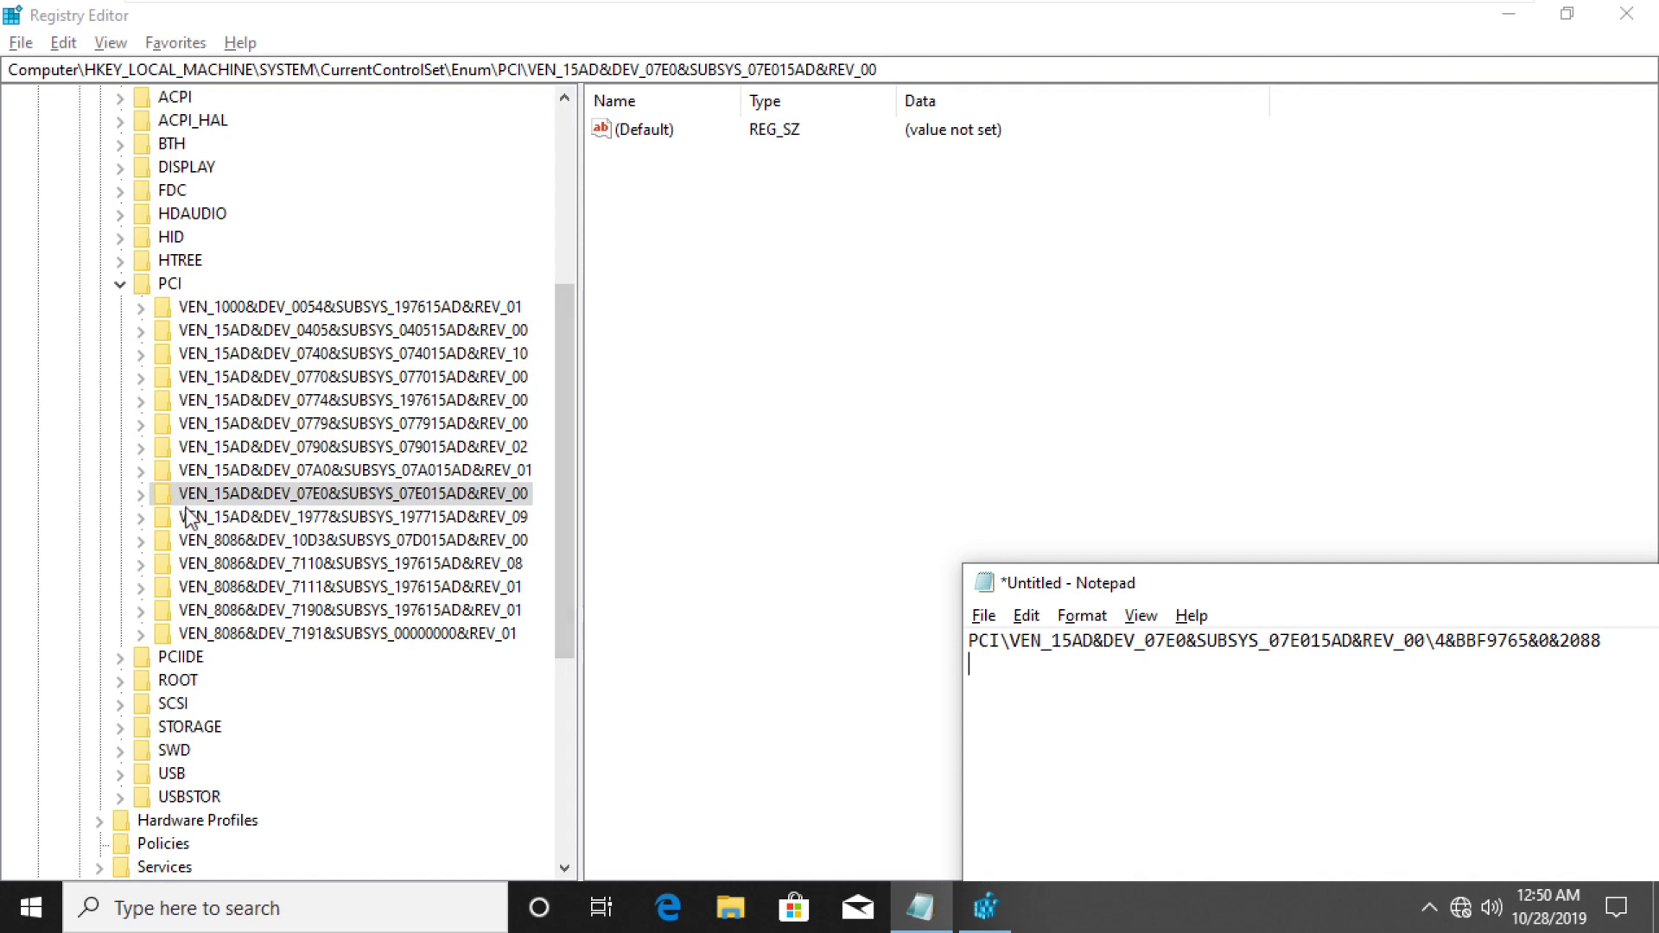
Step: Drill into 4&bbf9765&0&2088 > Device Parameters > Interrupt Management > MessageSignaledInterruptProperties
left_click(144, 495)
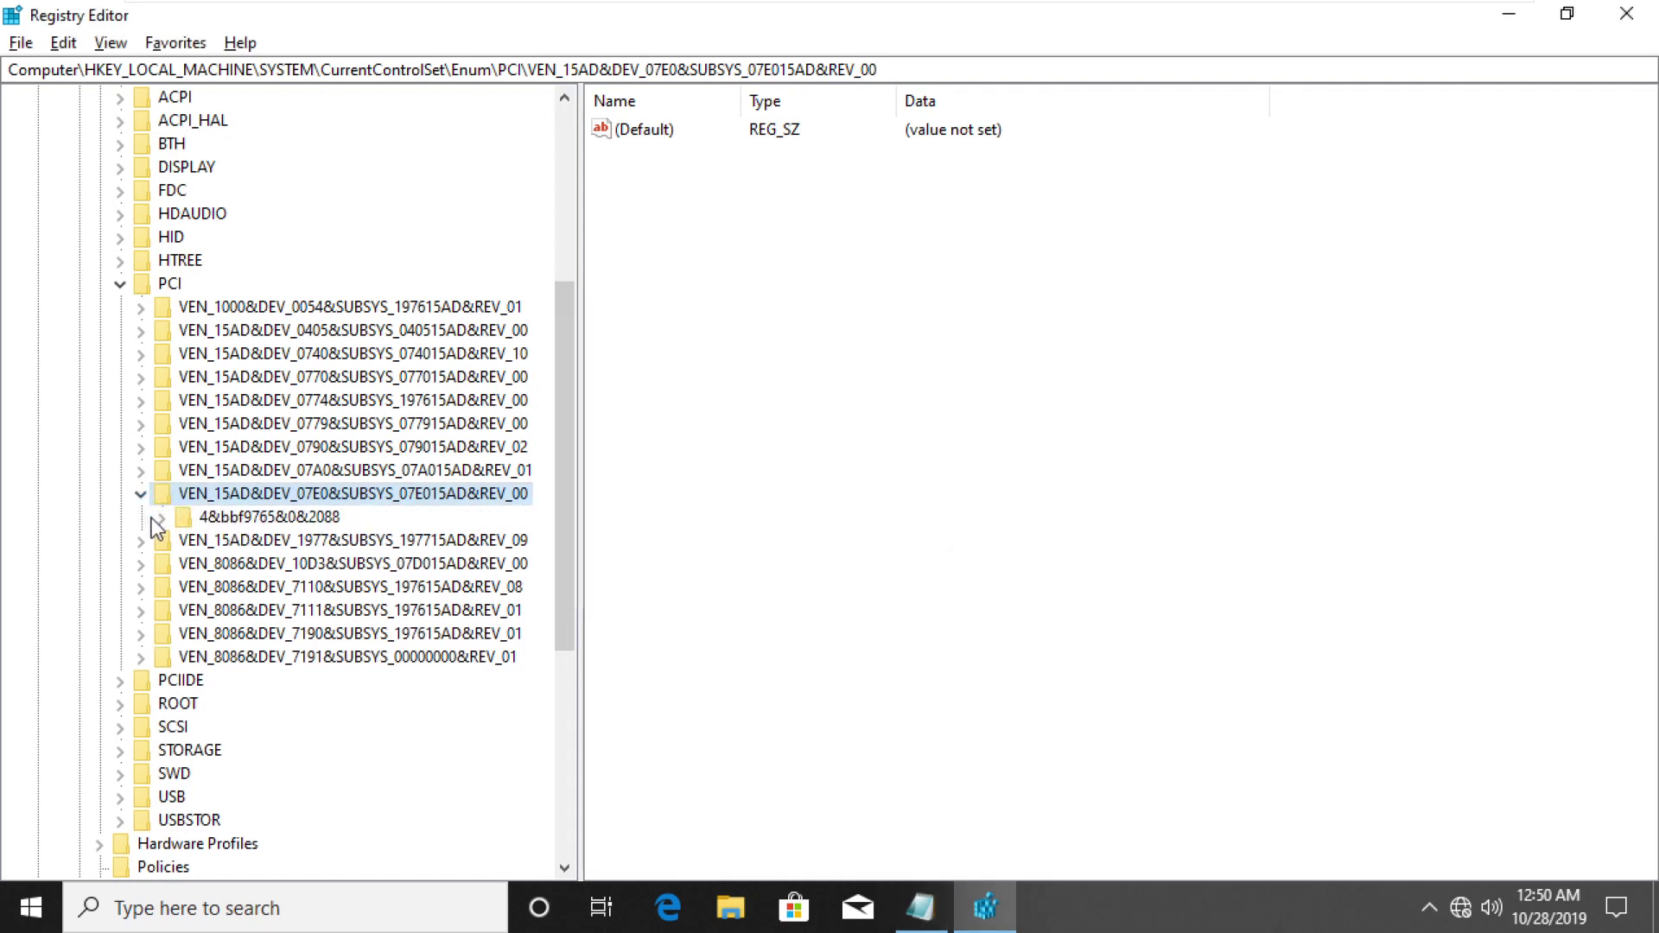
left_click(159, 519)
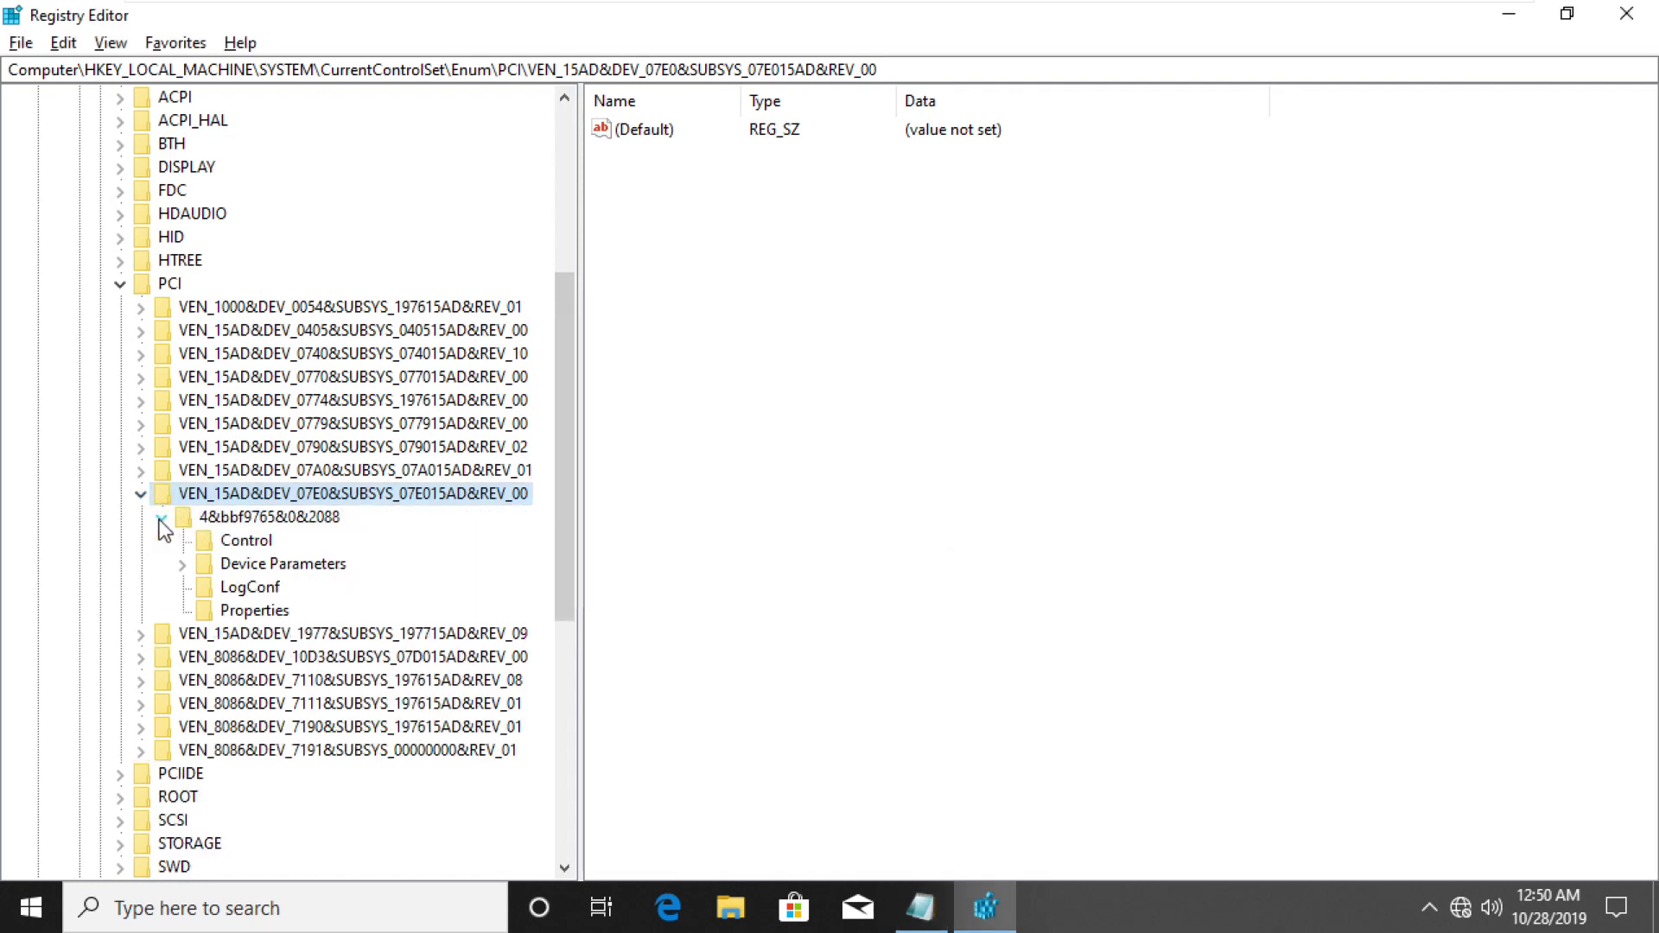
left_click(183, 566)
left_click(204, 589)
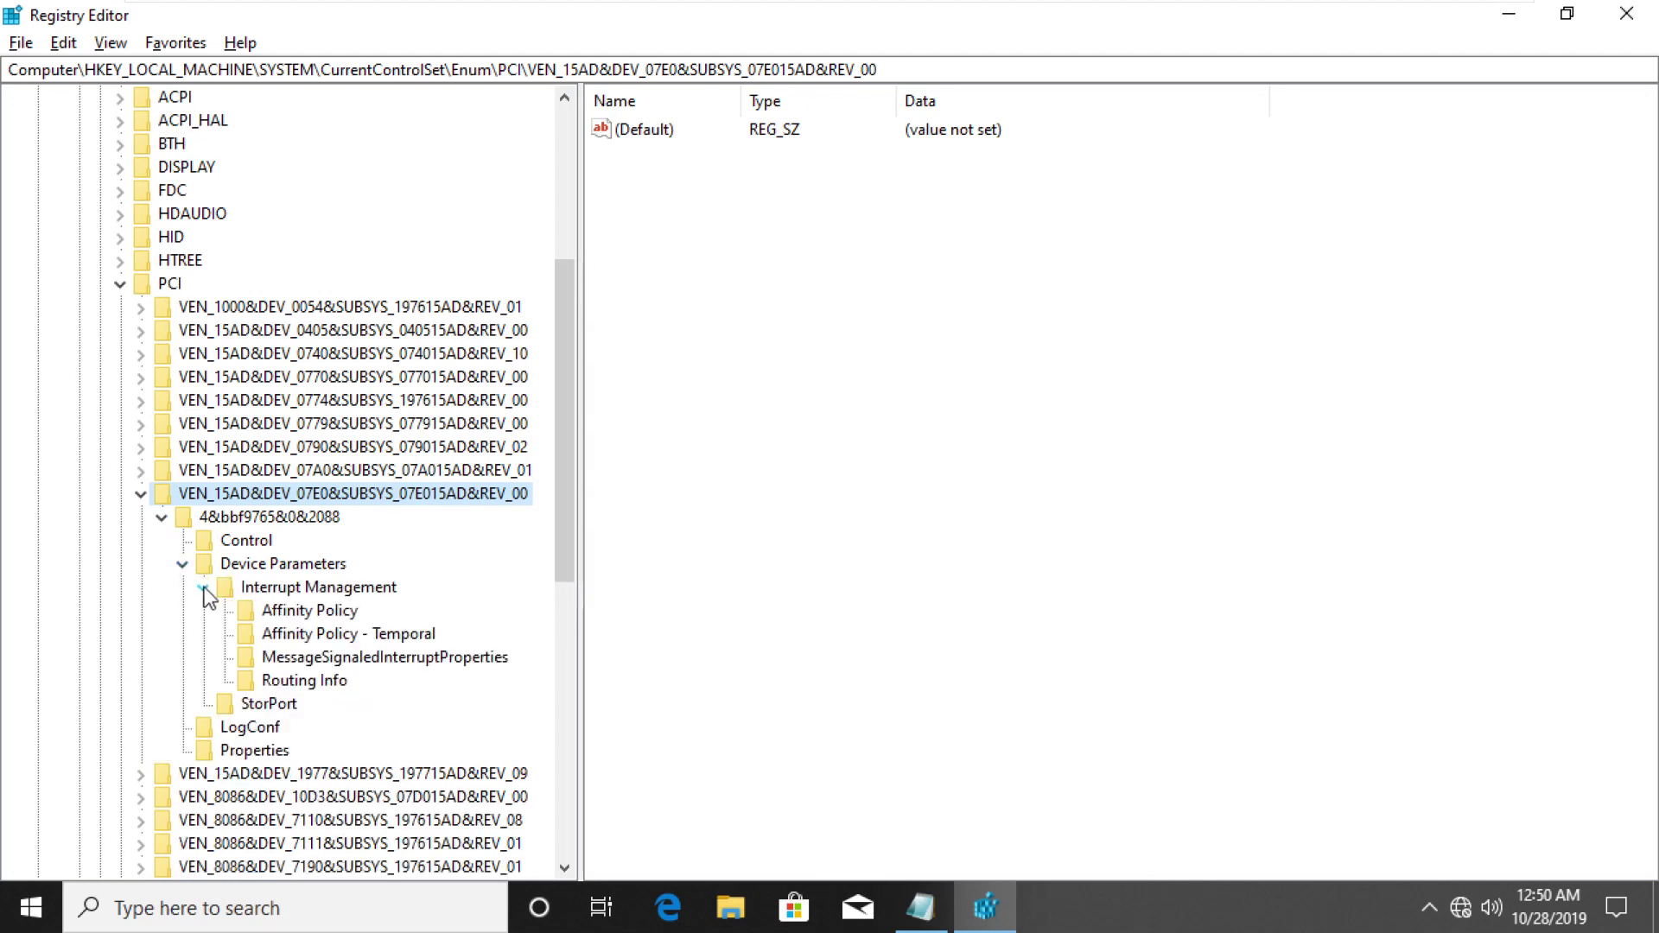
left_click(319, 589)
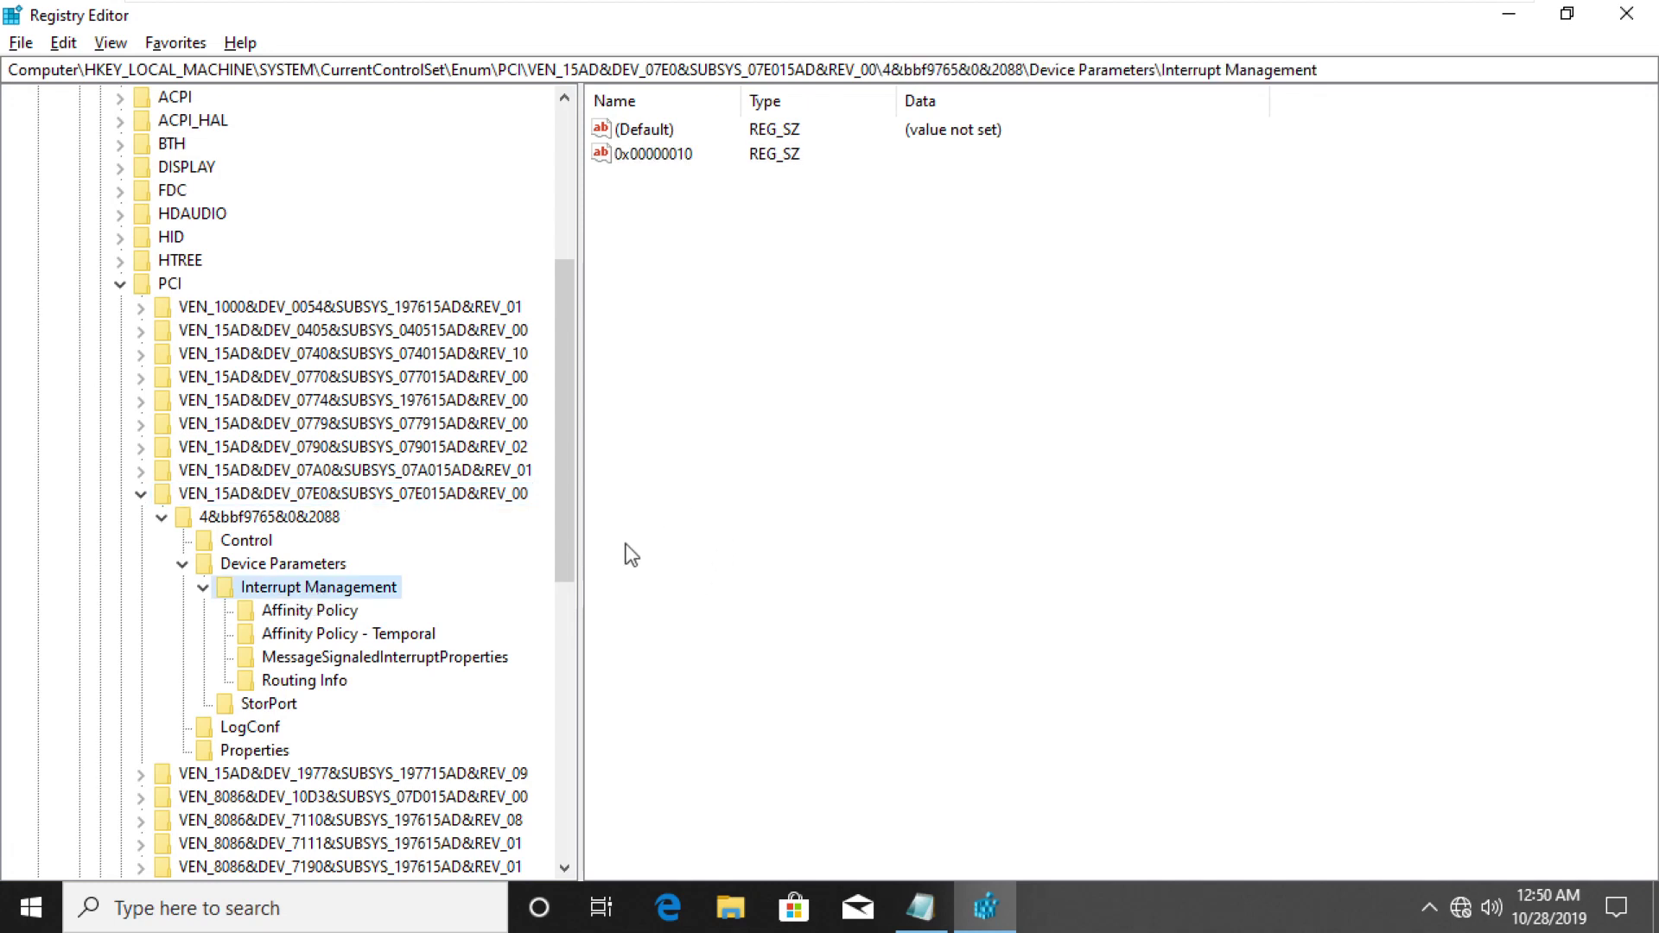
left_click(378, 663)
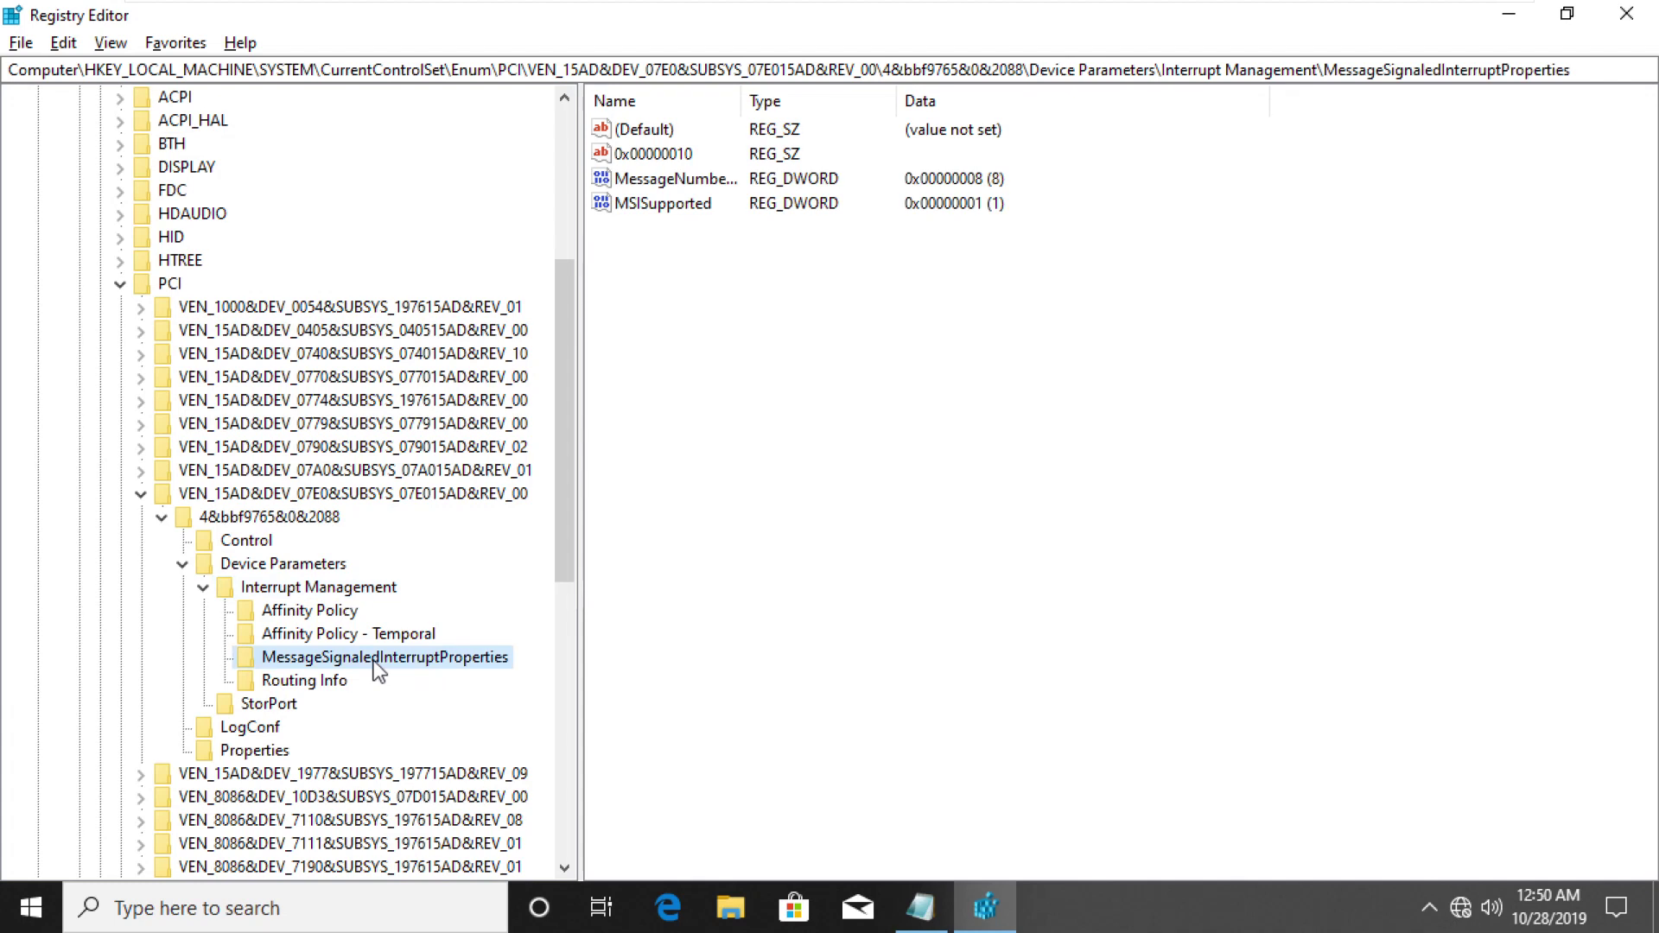
Step: Change MSISupported from 1 to 0, then close Registry Editor
right_click(668, 197)
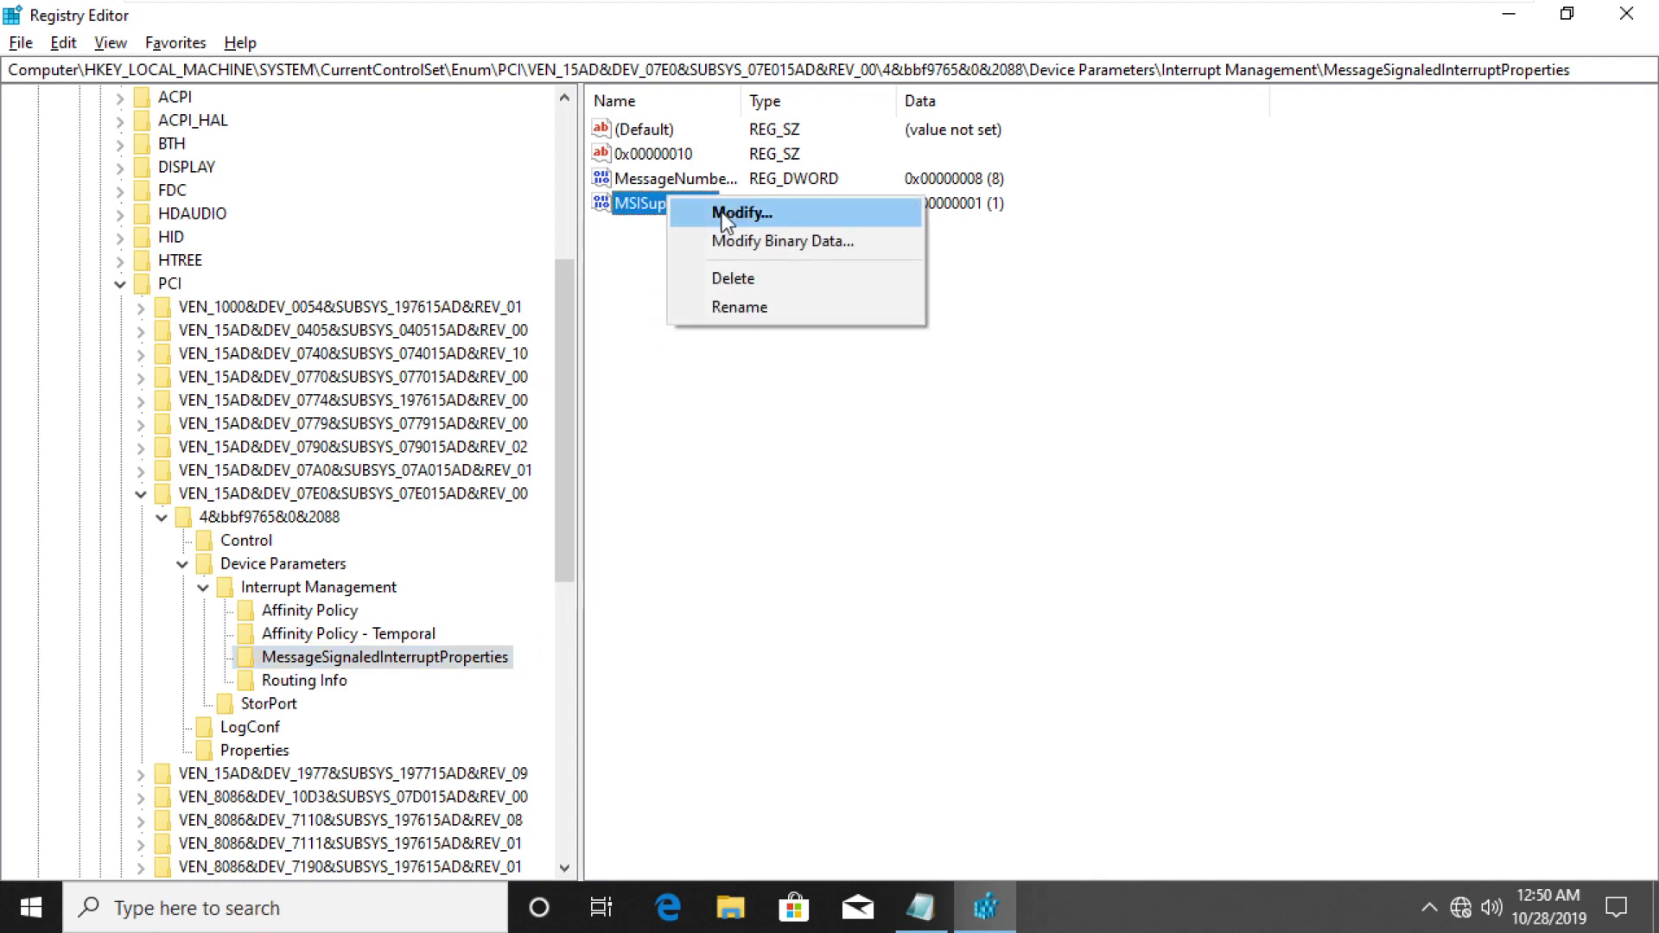
left_click(725, 213)
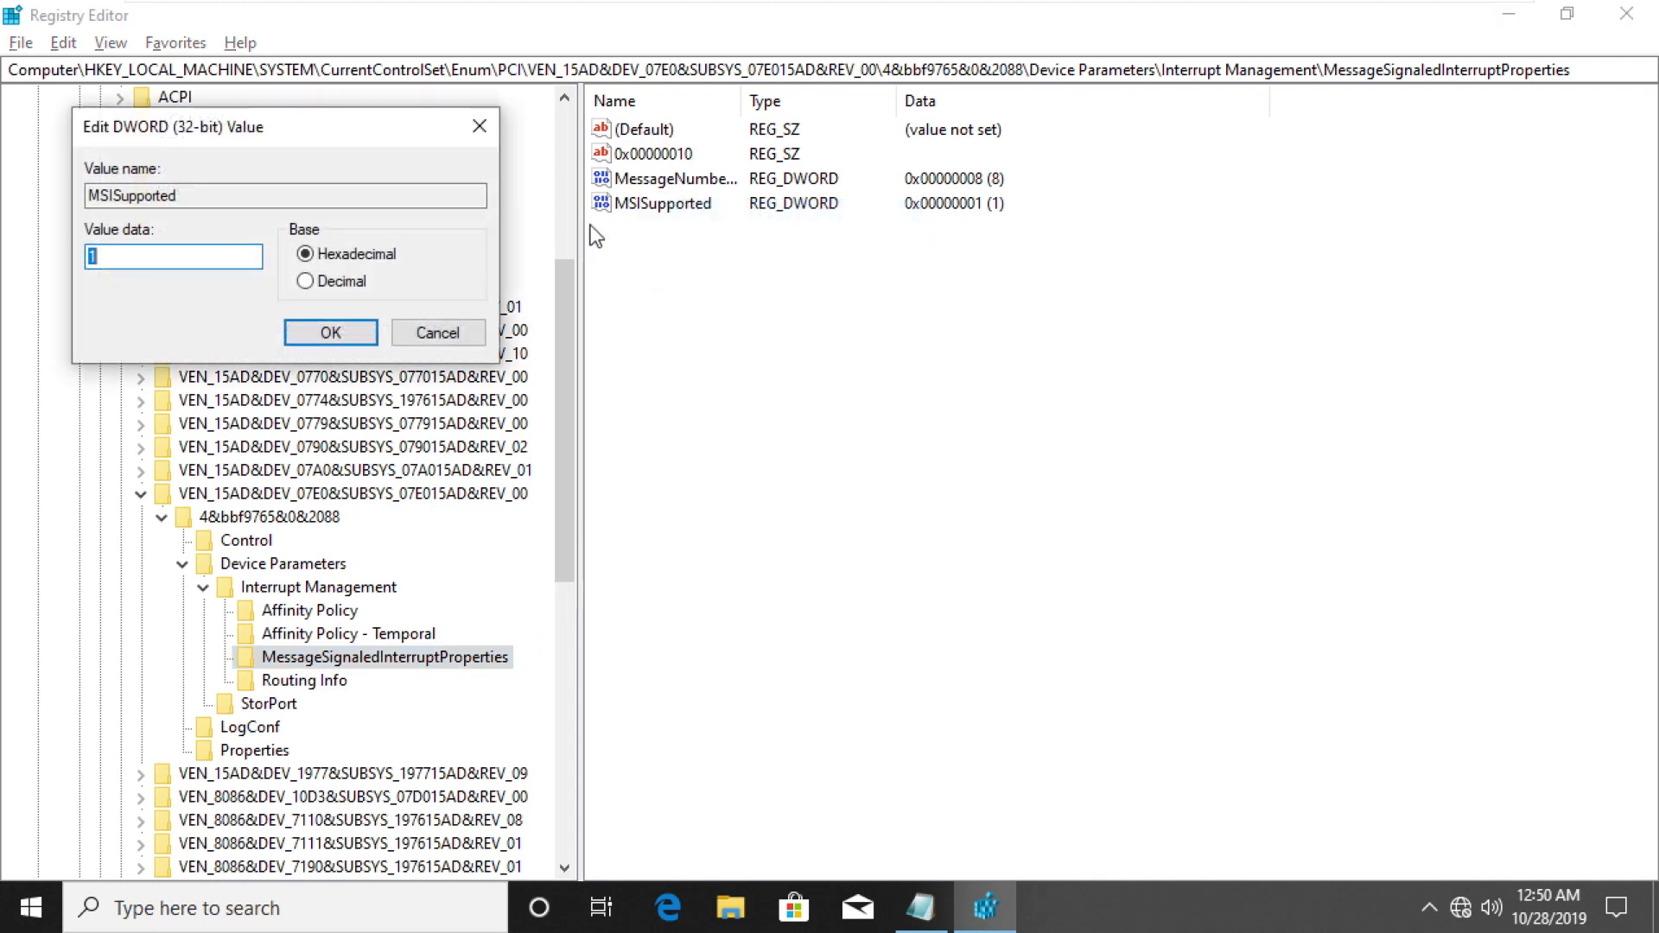
left_click(196, 262)
key("BackSpace")
type("0")
left_click(317, 339)
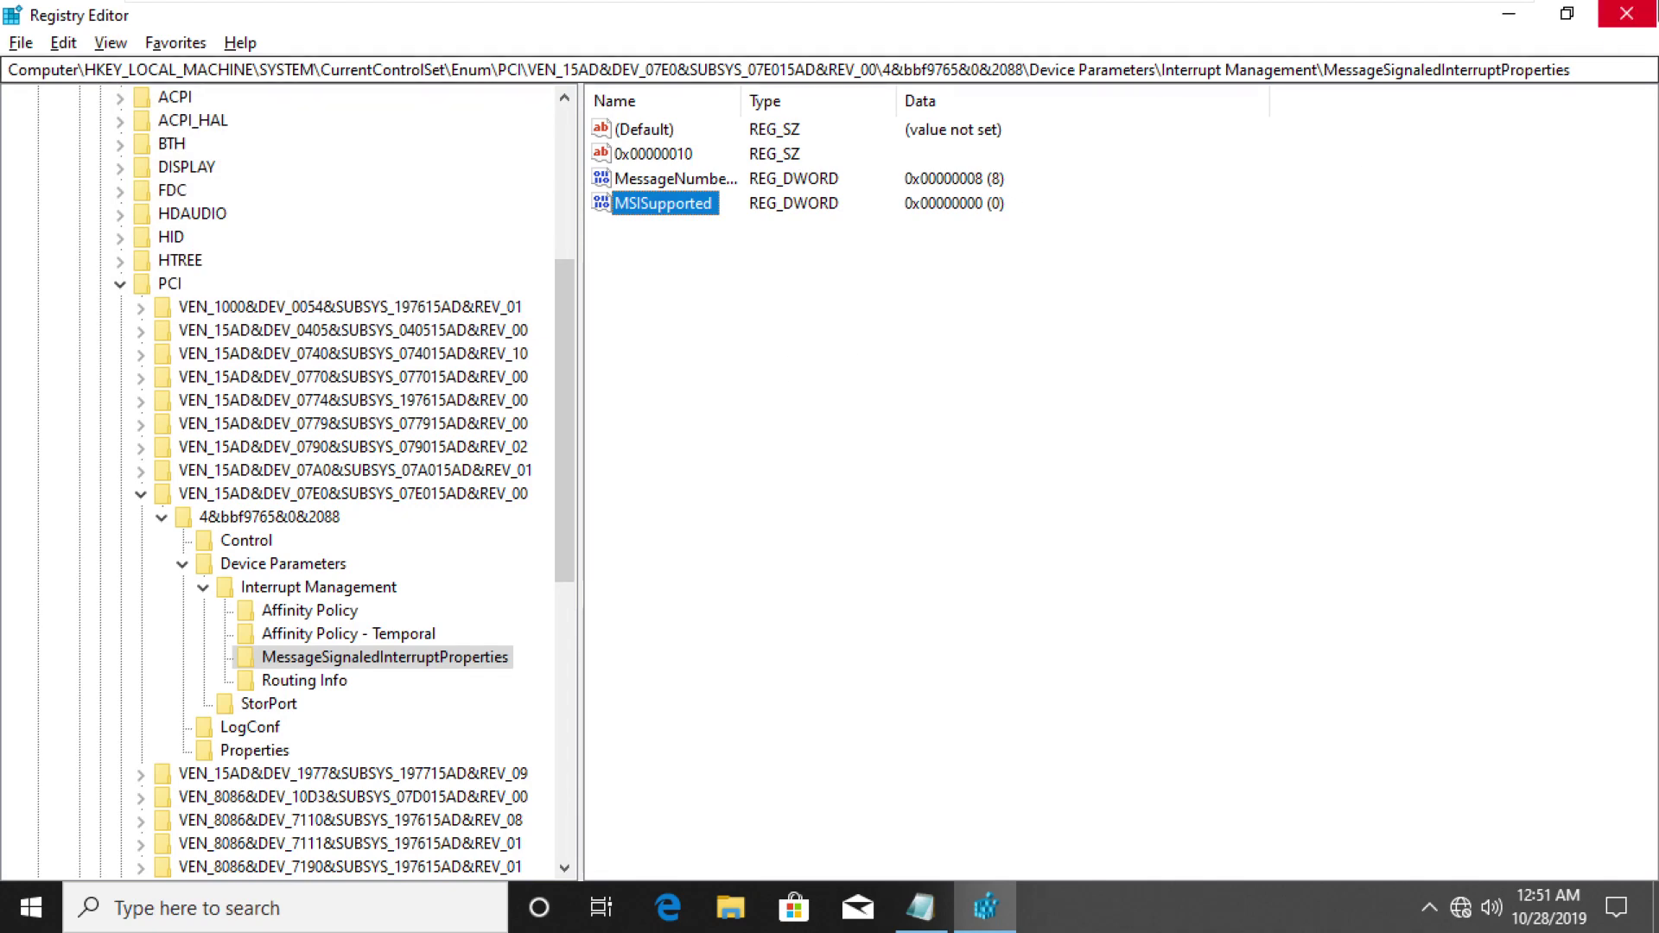
left_click(1626, 14)
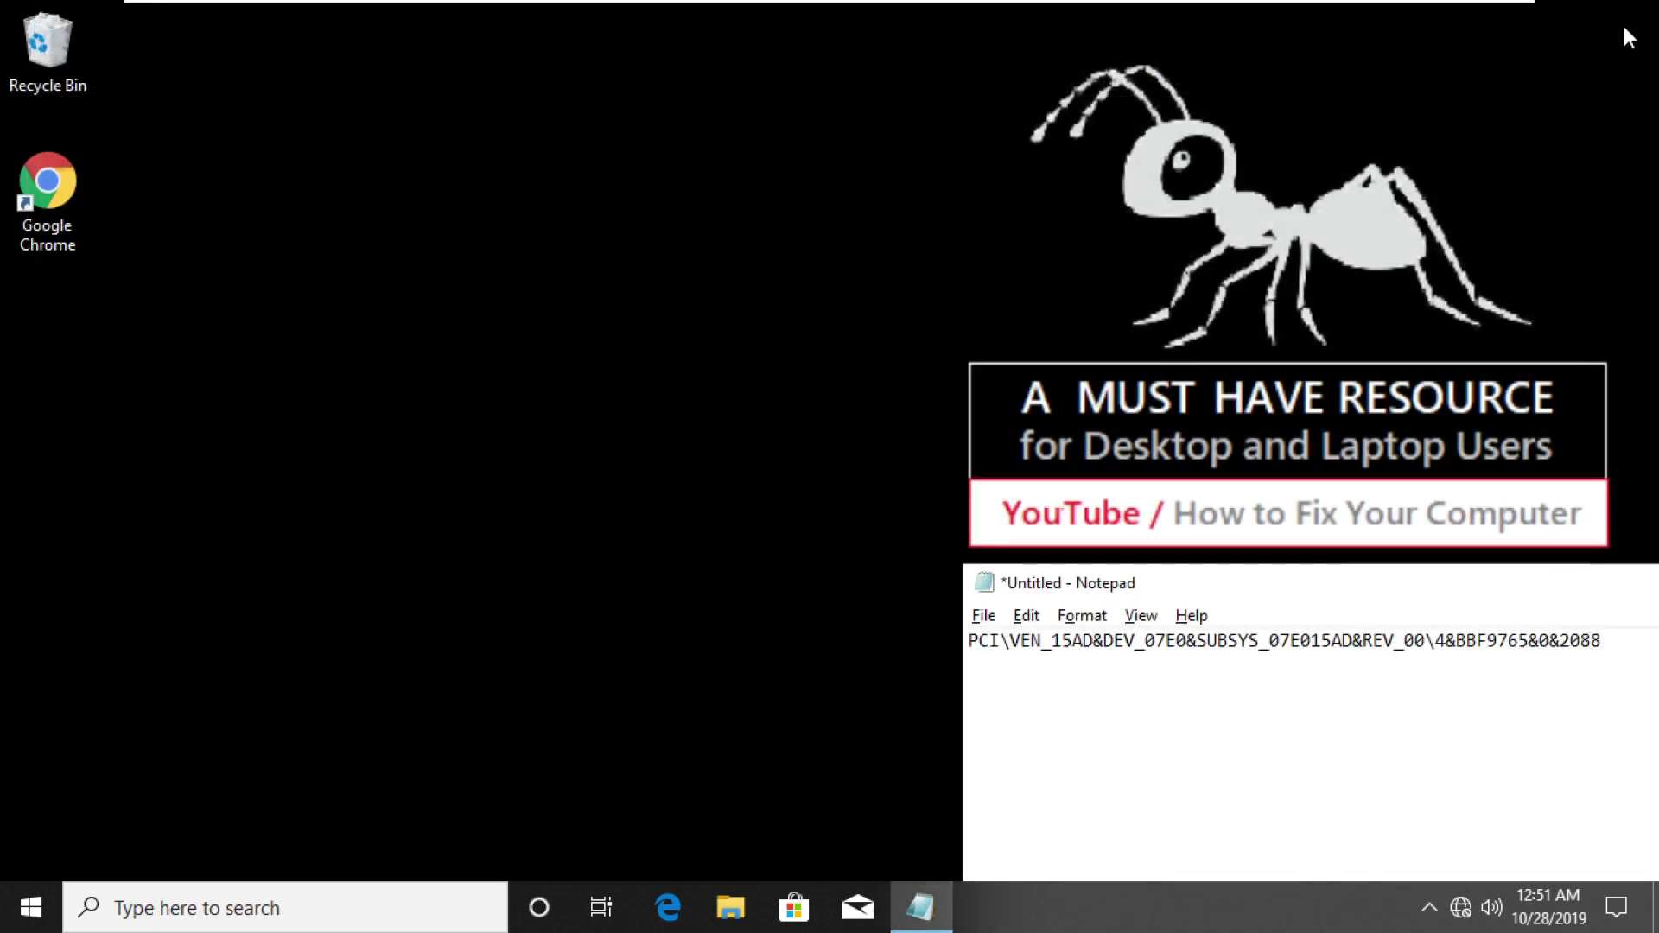
Step: Close the Notepad note without saving, then search 'servc' and launch Services
left_click_drag(1434, 599, 843, 87)
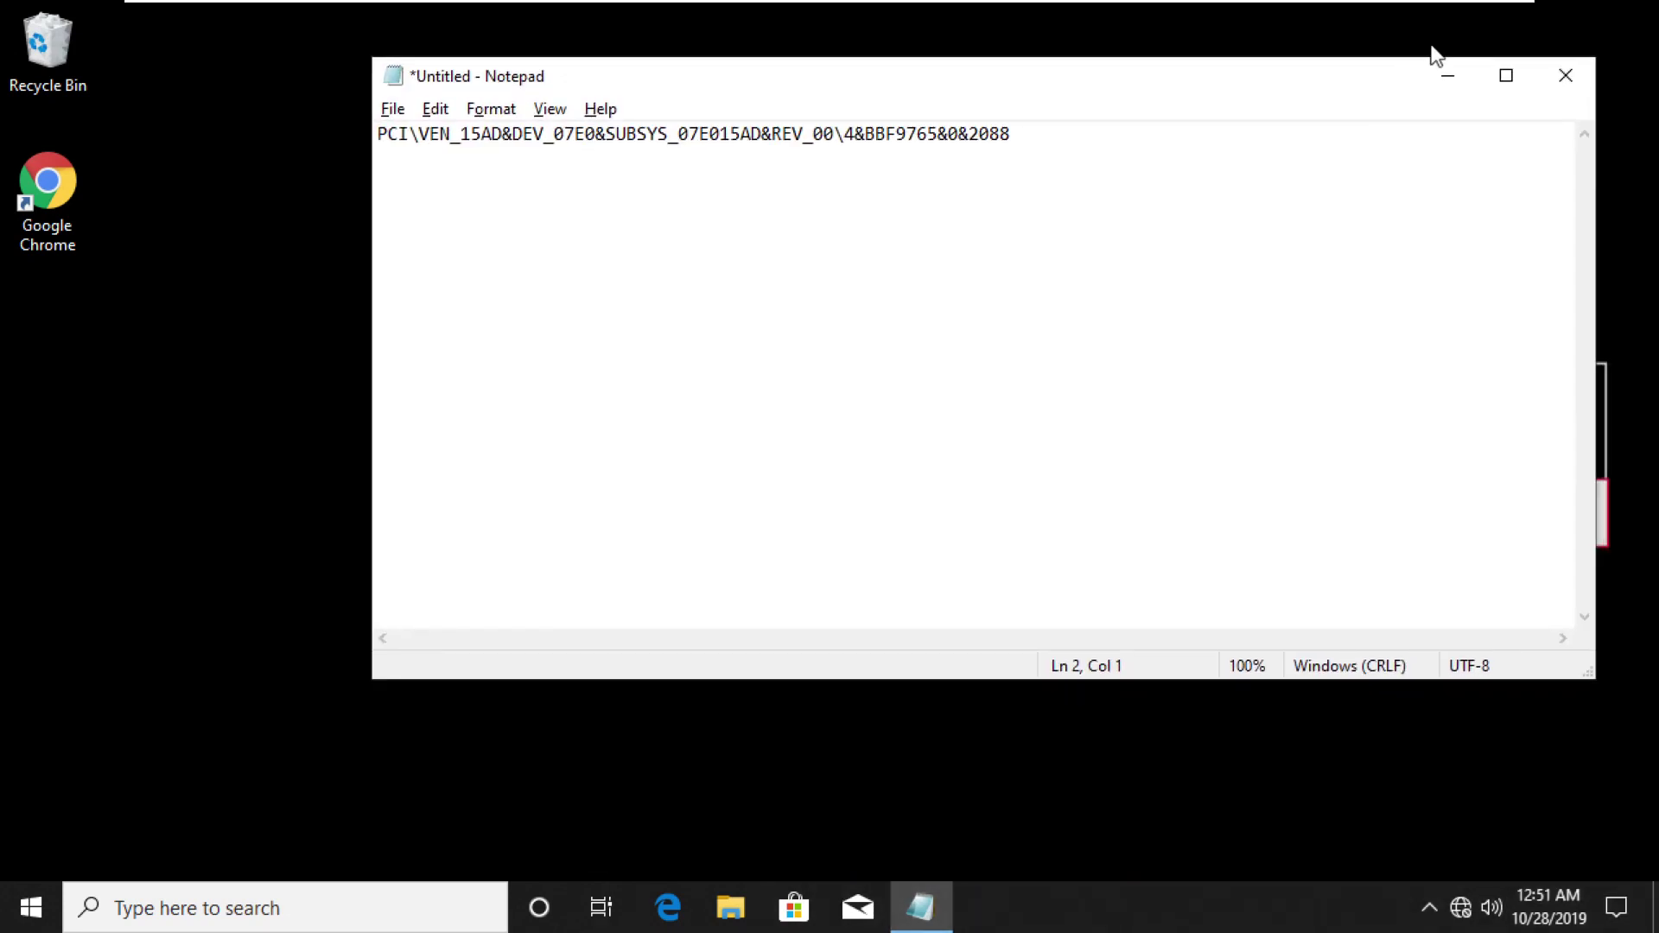
left_click(1564, 76)
left_click(890, 458)
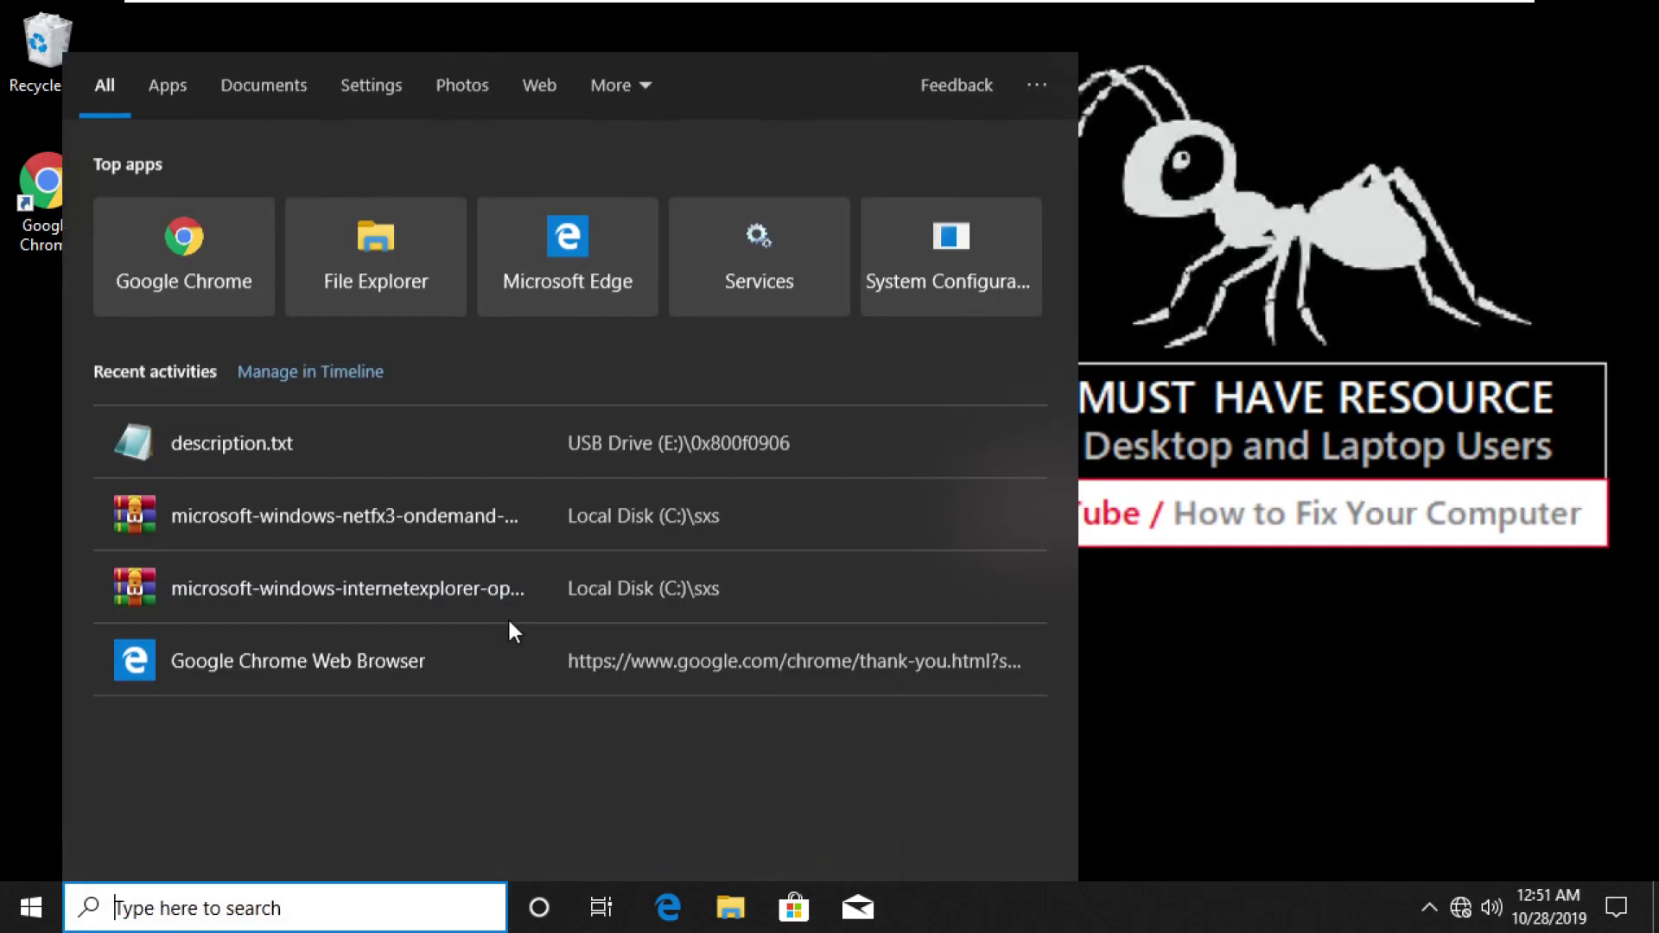
type("servc")
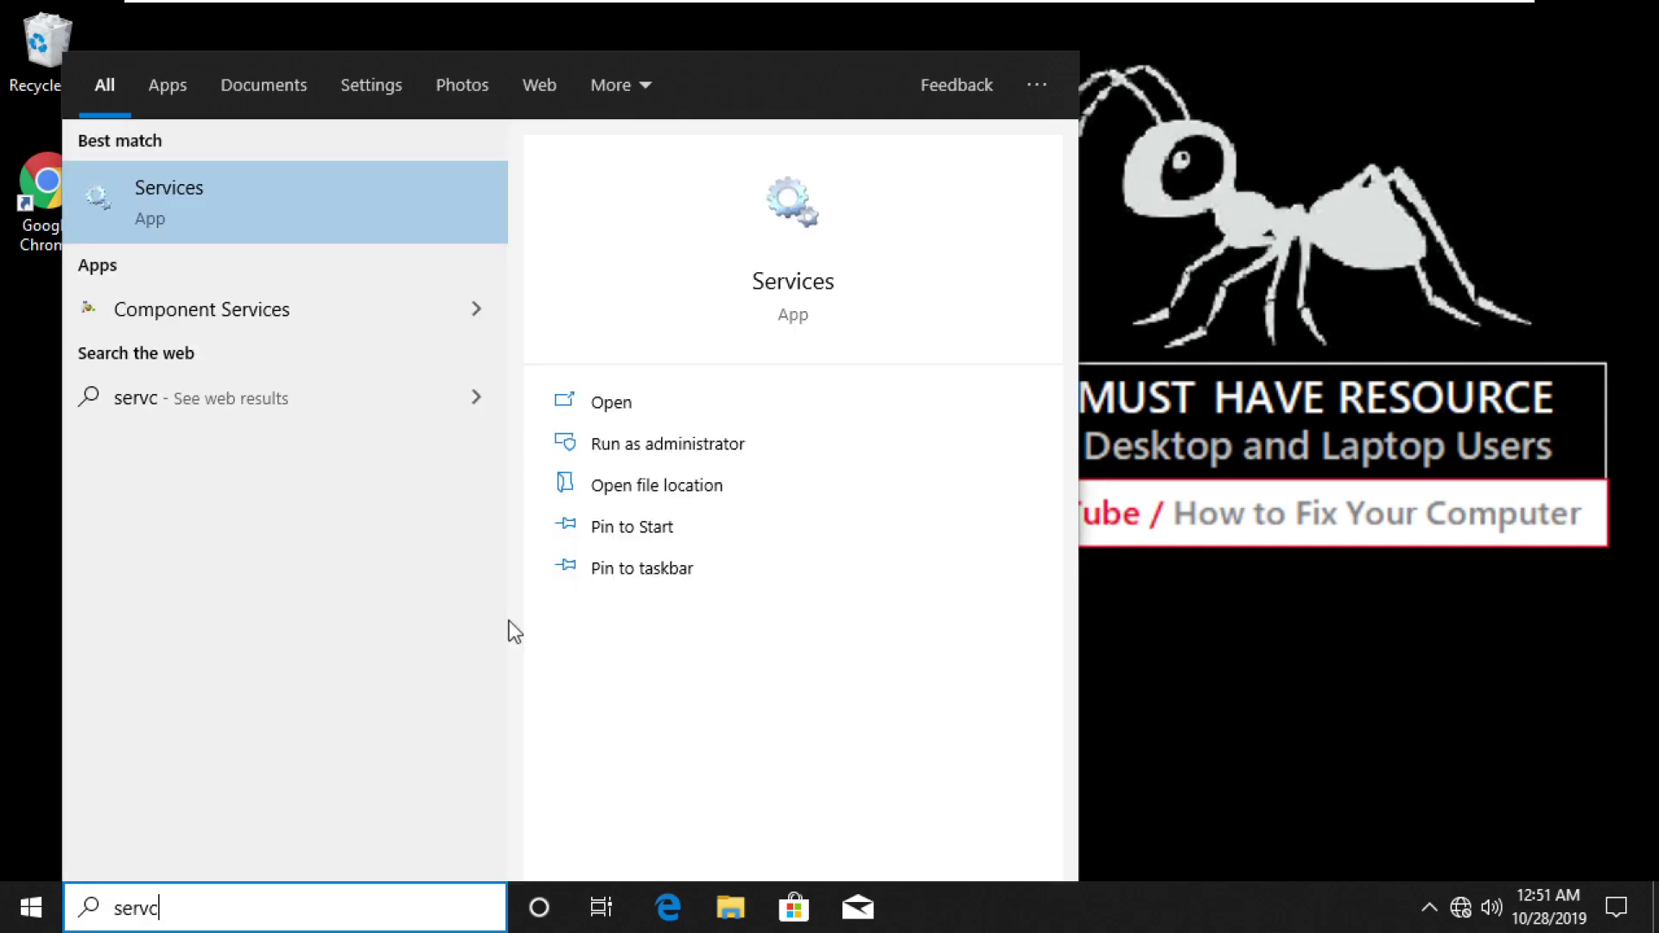
left_click(159, 213)
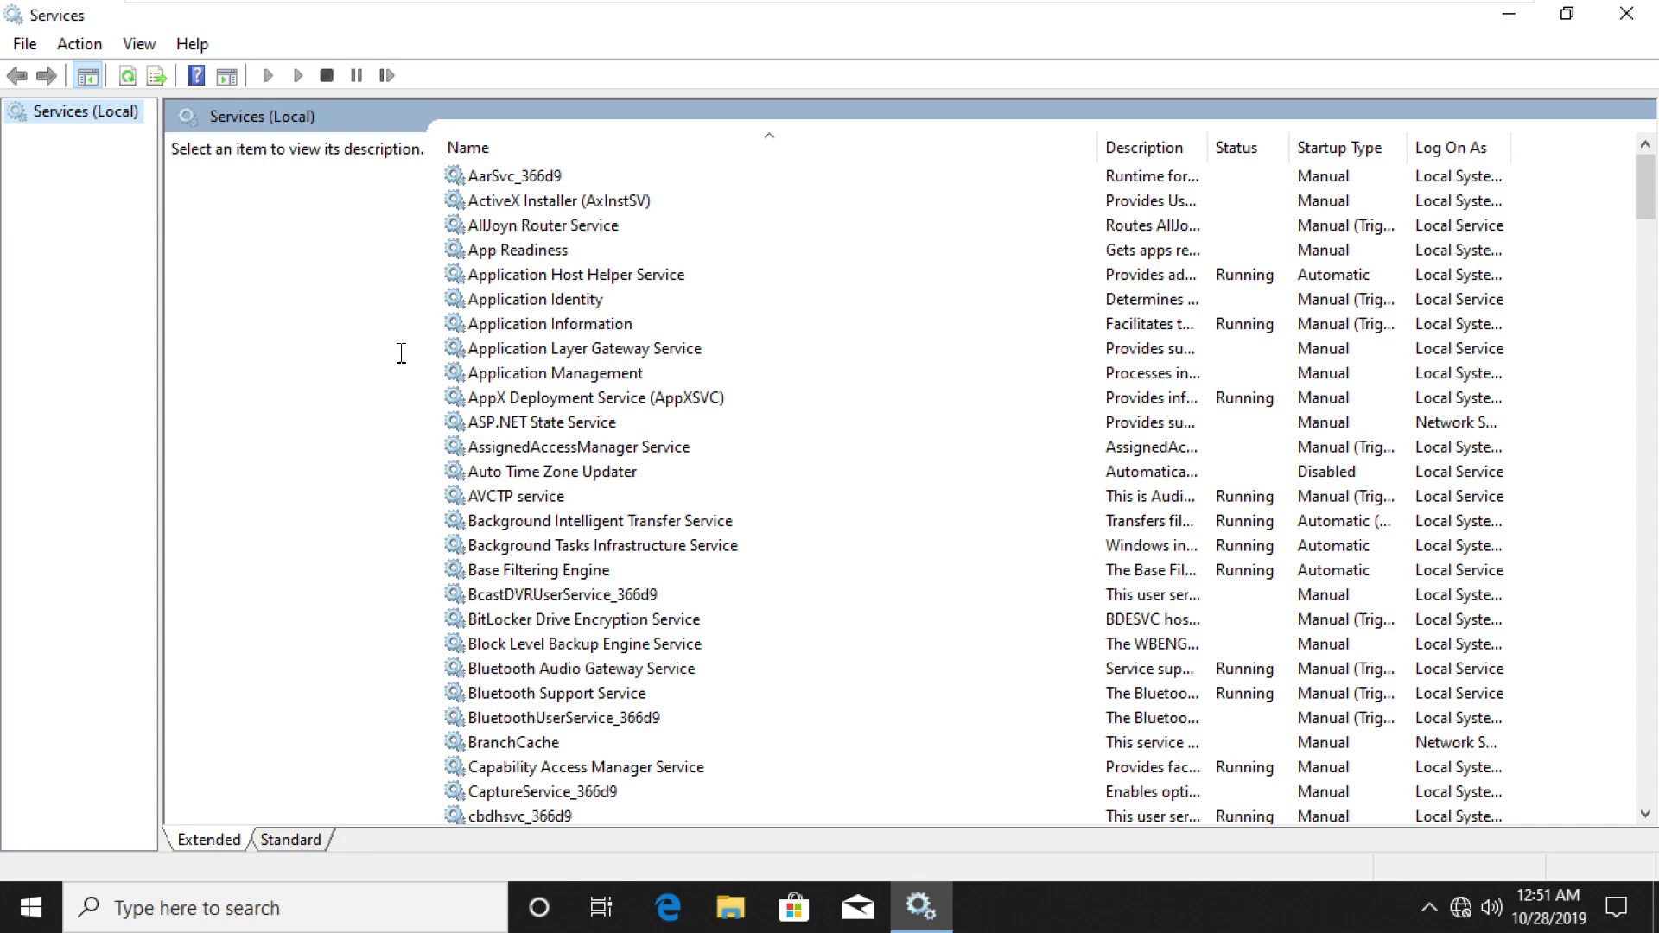
Step: Stop Windows Search and set its startup type to Disabled in its properties
left_click(553, 372)
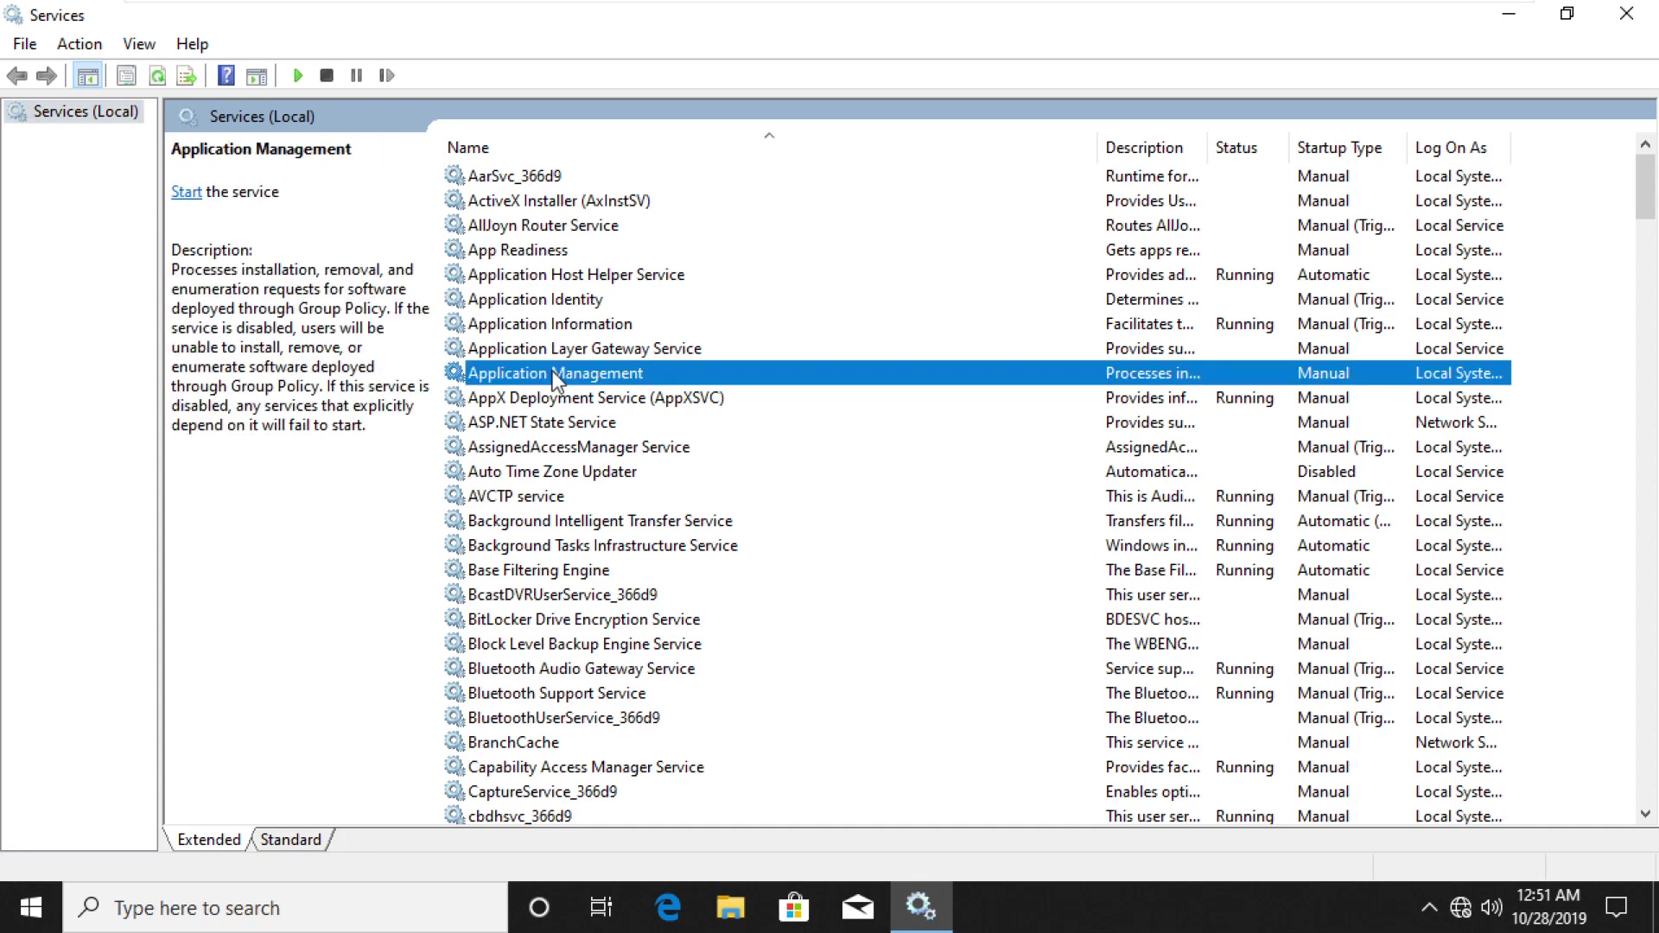
type("win")
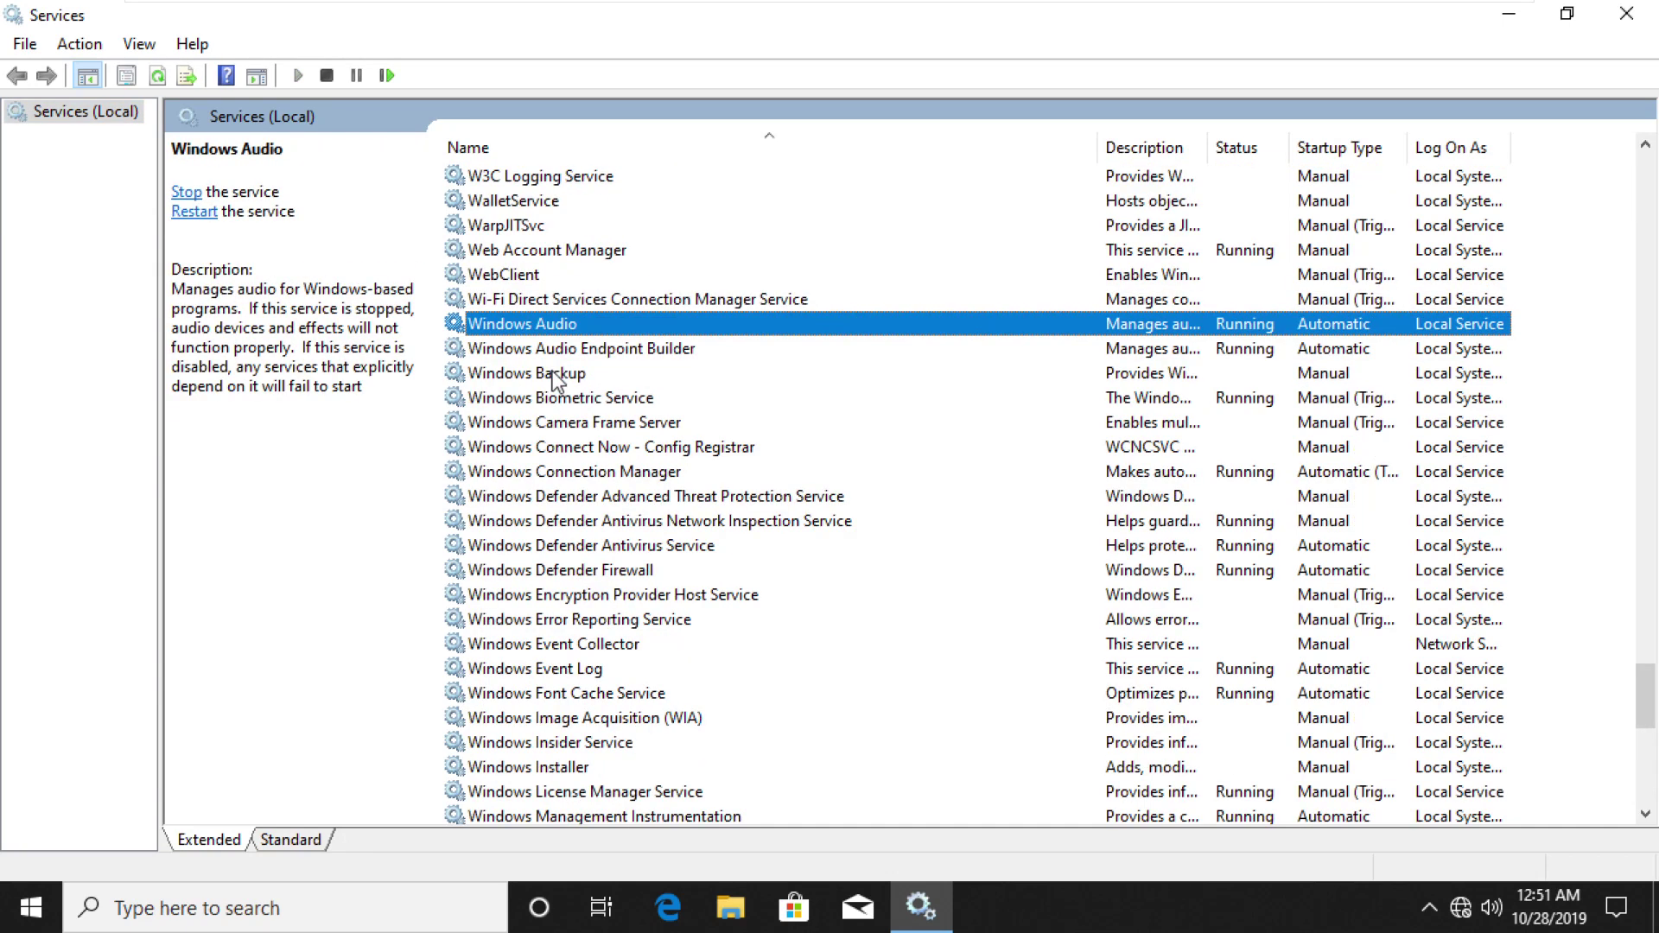
scroll(570, 536, "down", 7)
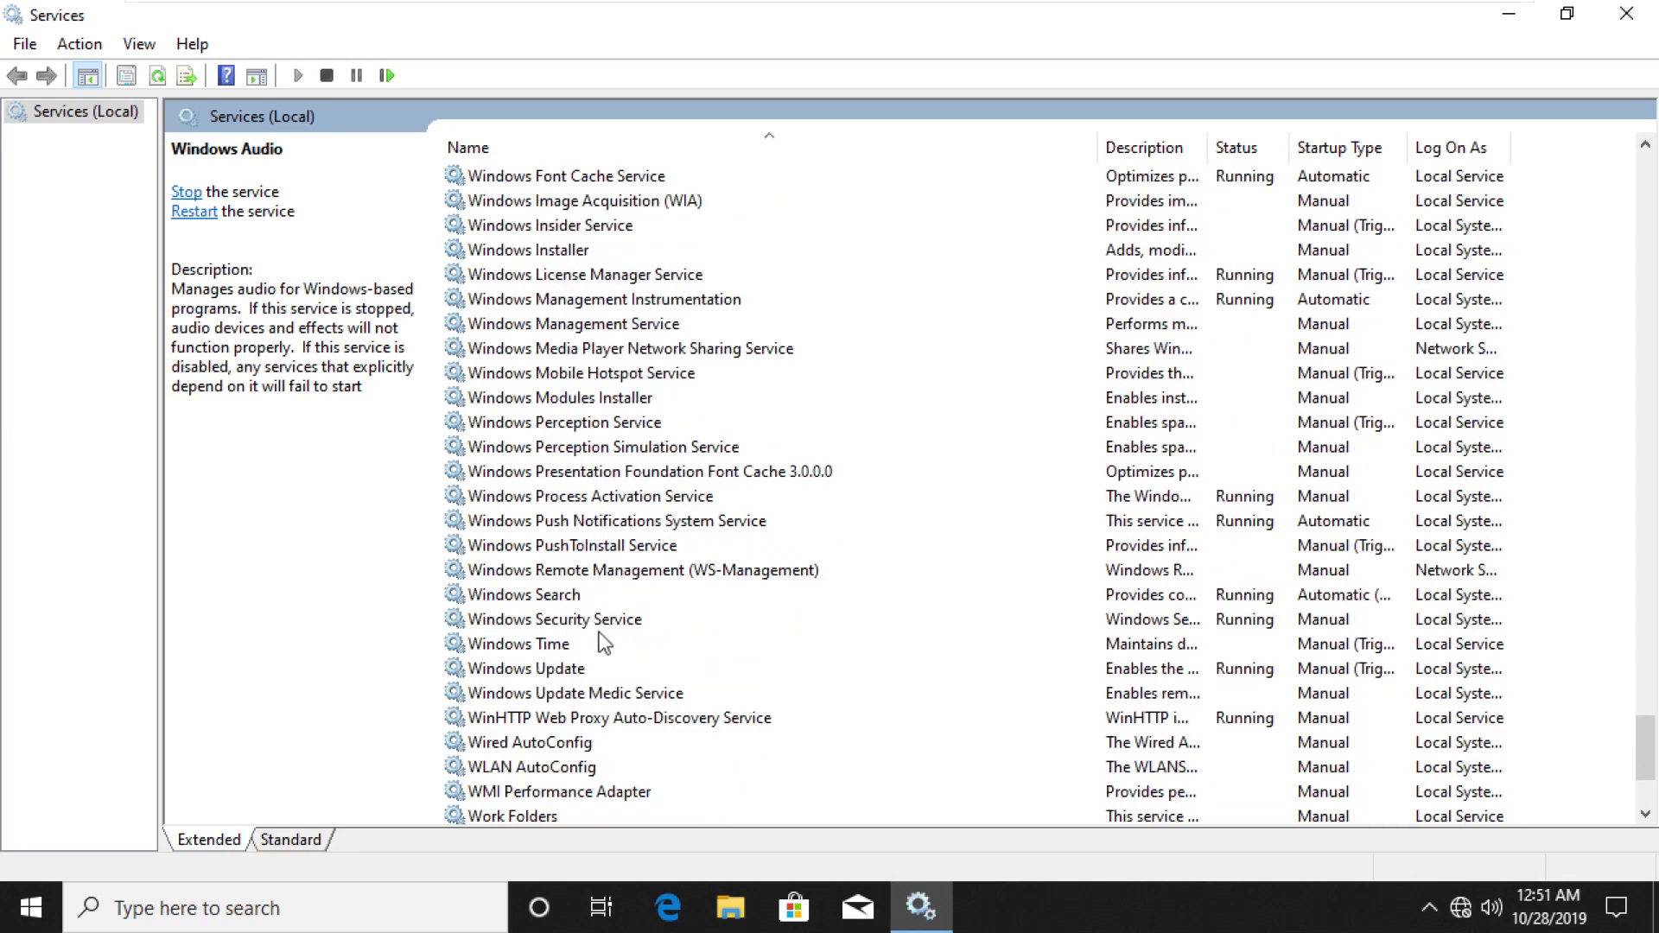
left_click(553, 603)
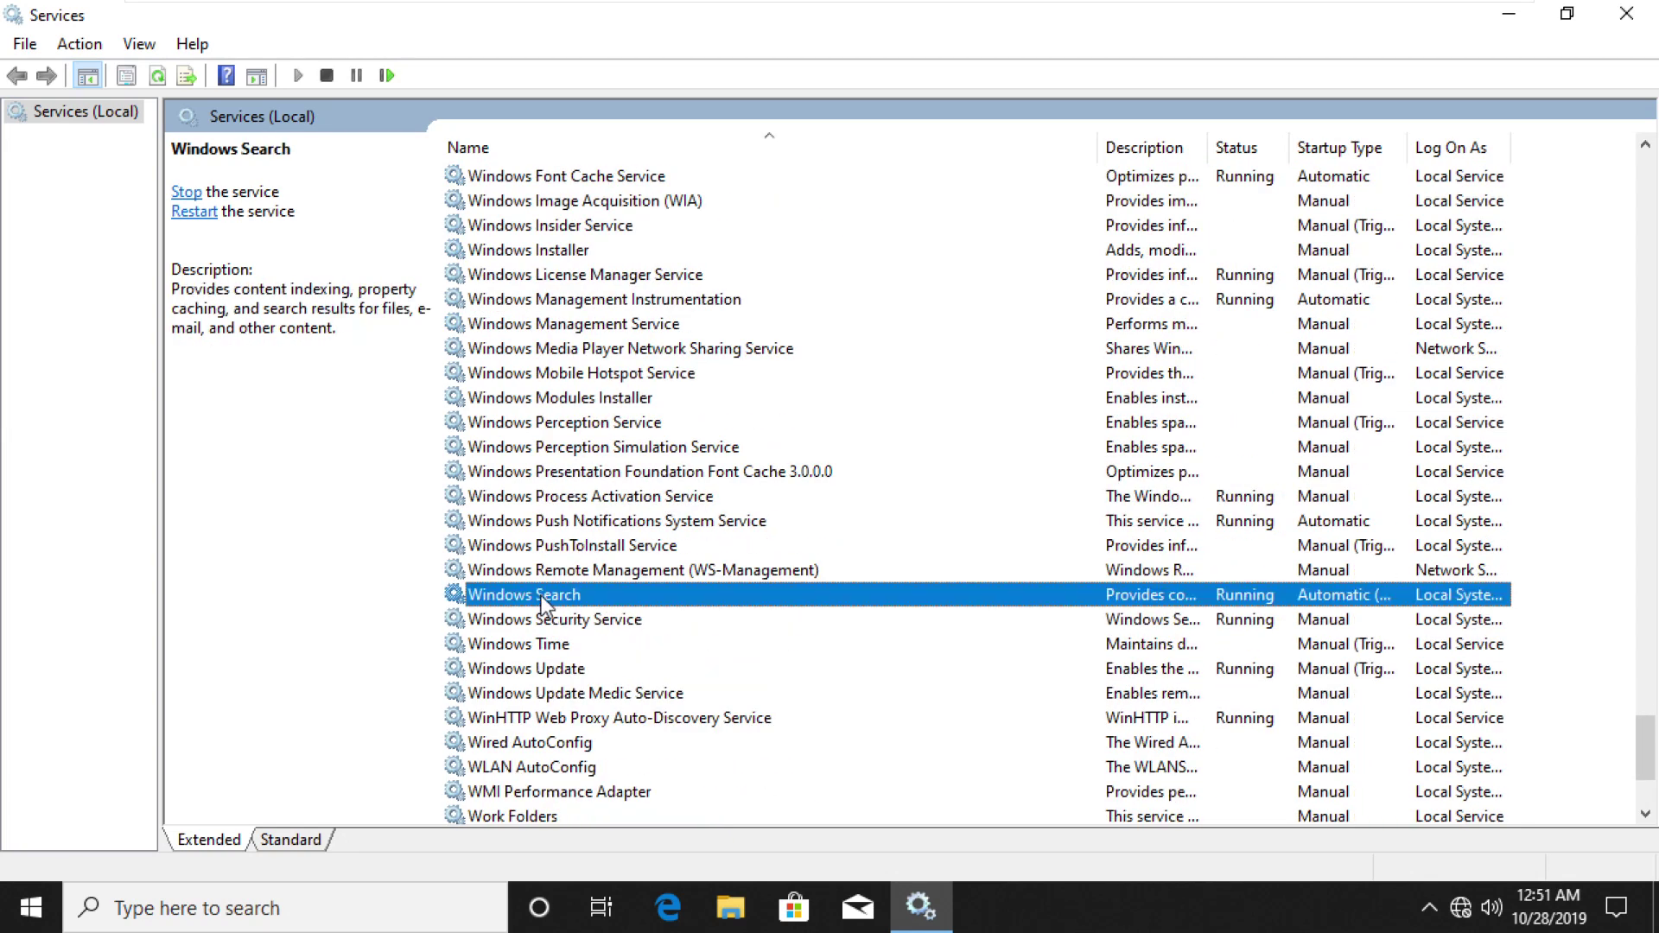
right_click(541, 594)
left_click(615, 544)
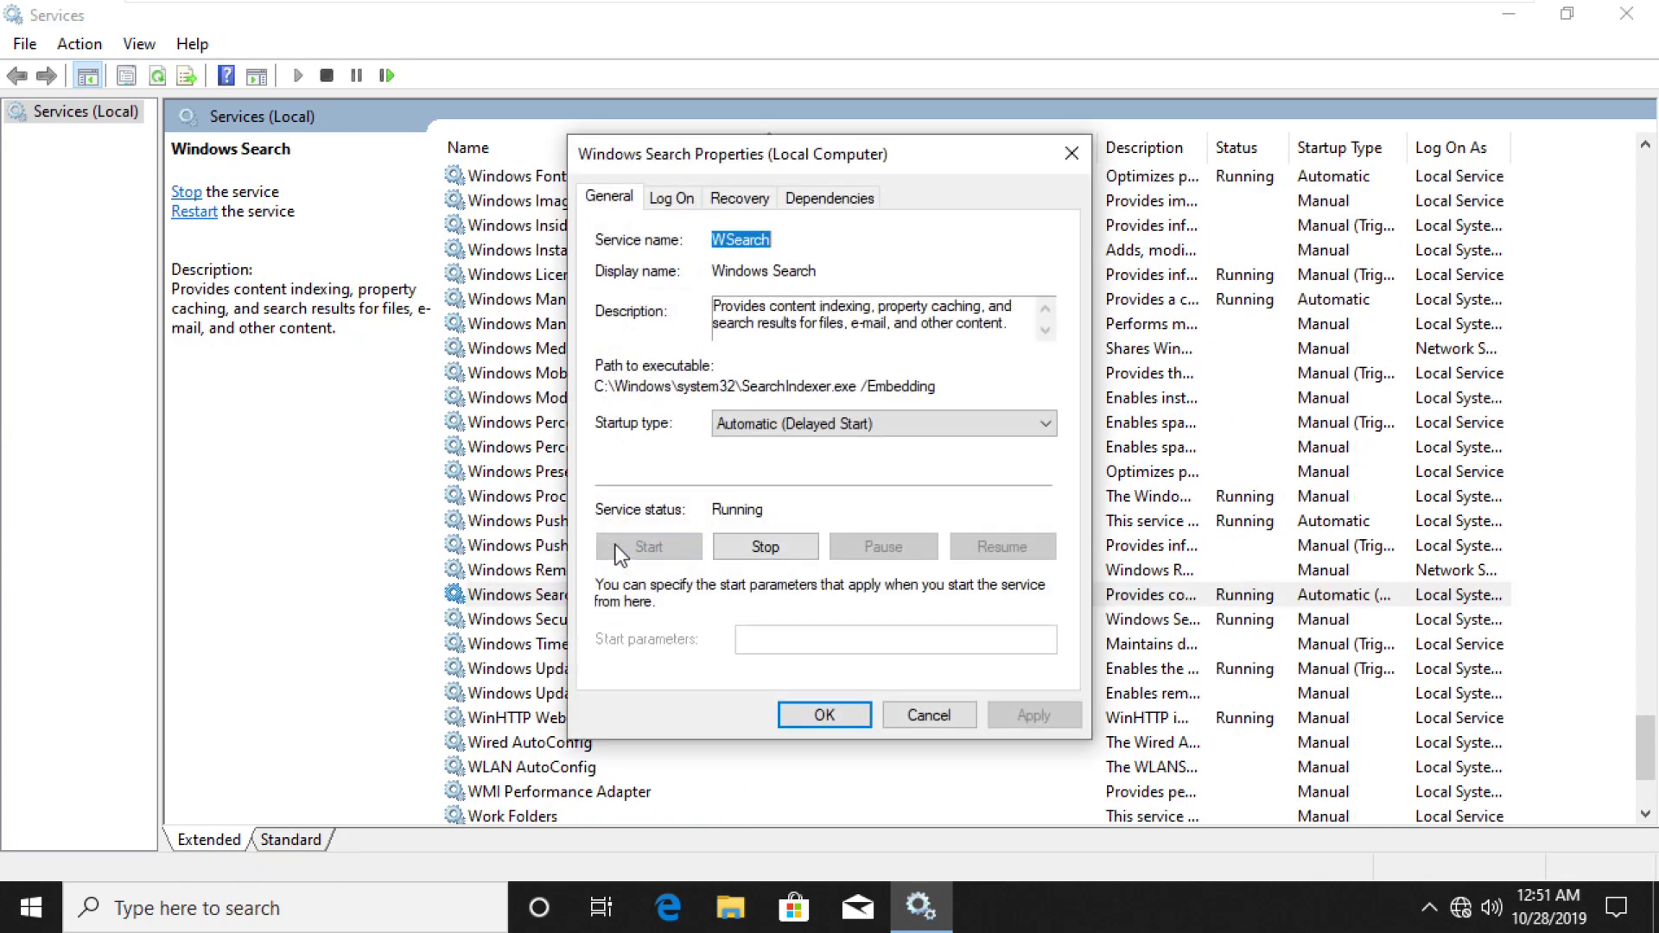
left_click(755, 545)
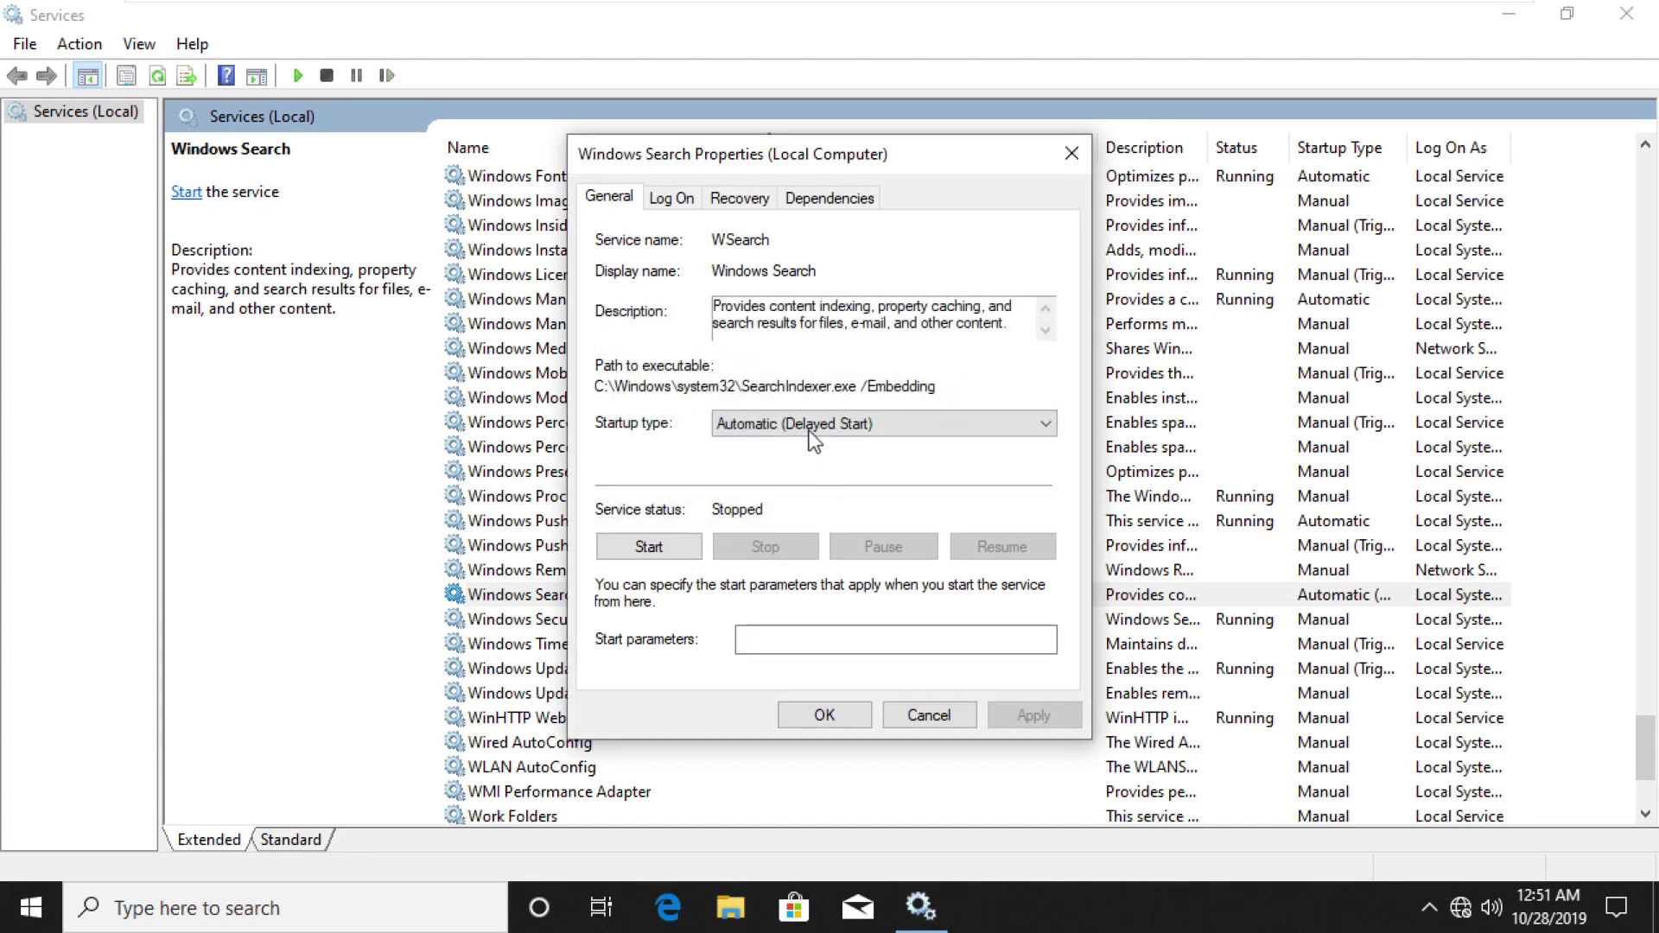
left_click(810, 432)
left_click(755, 501)
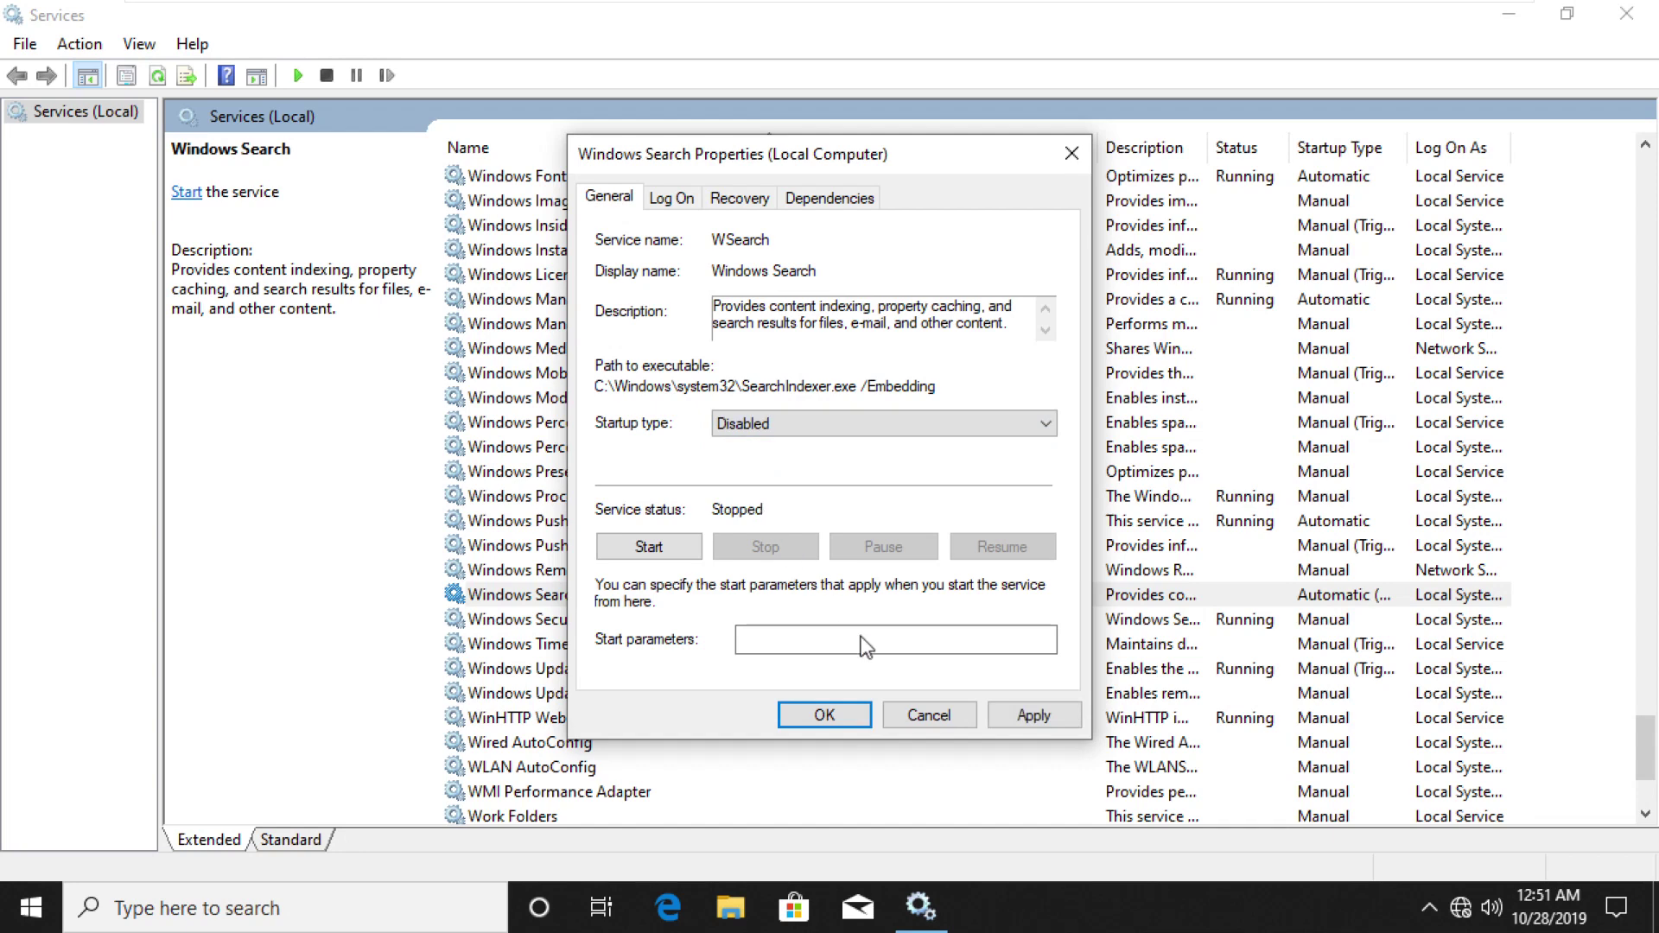
left_click(1019, 716)
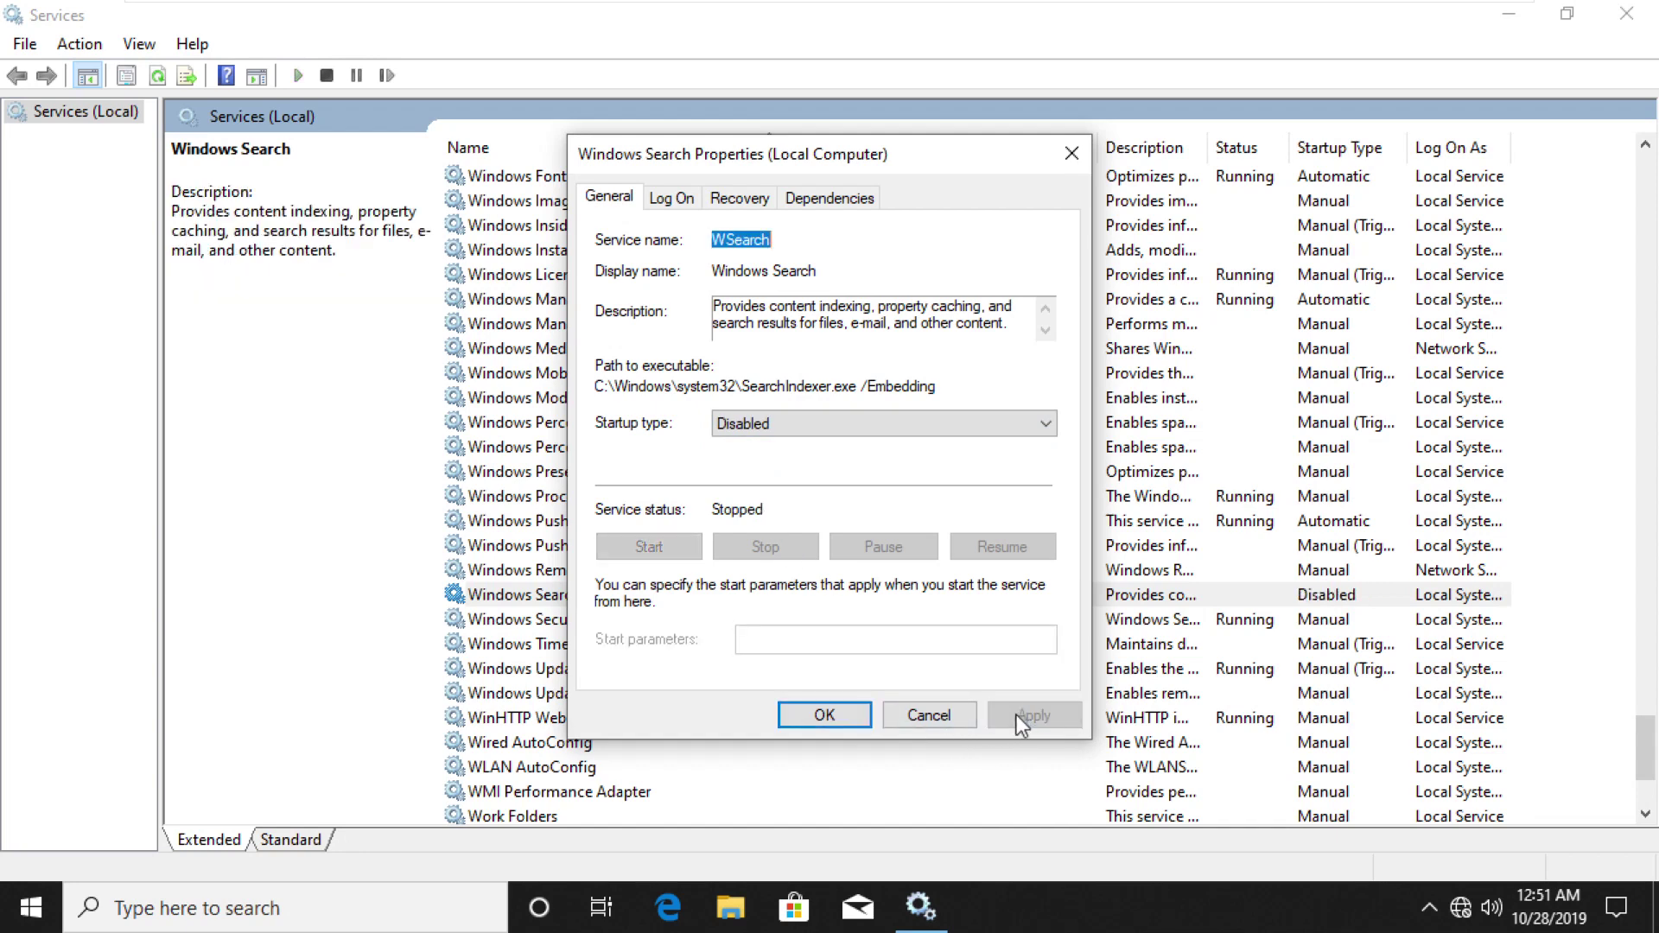
left_click(824, 715)
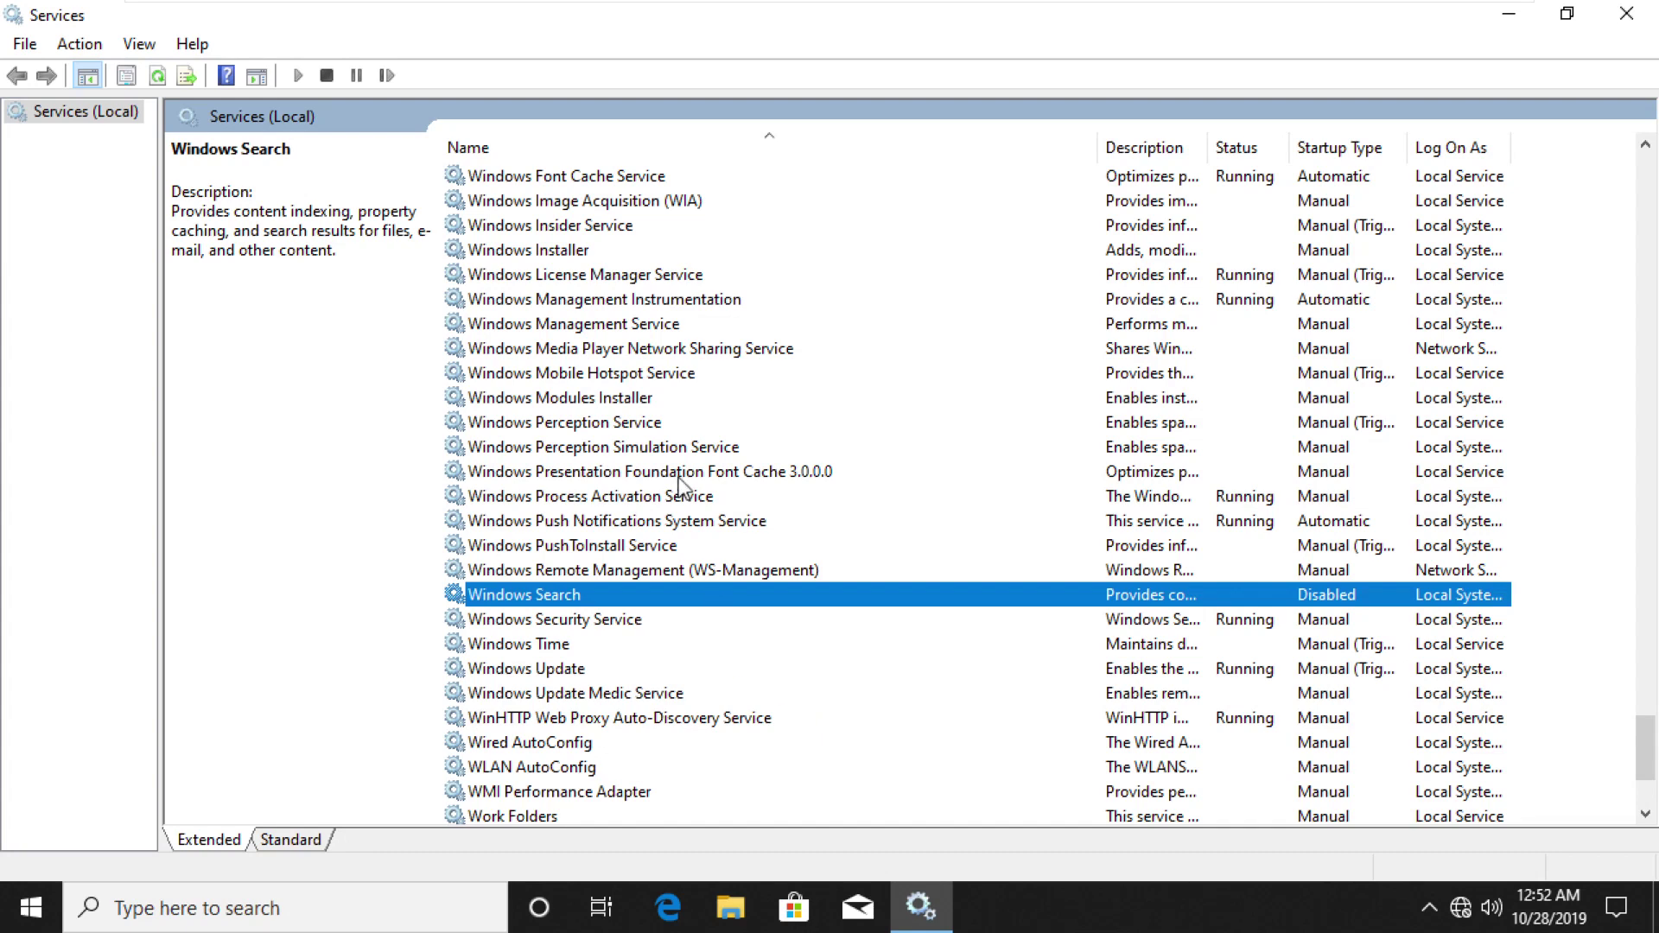
Step: Stop Windows Update, set its startup type to Disabled, stop it again, then close Services
left_click(542, 668)
right_click(542, 668)
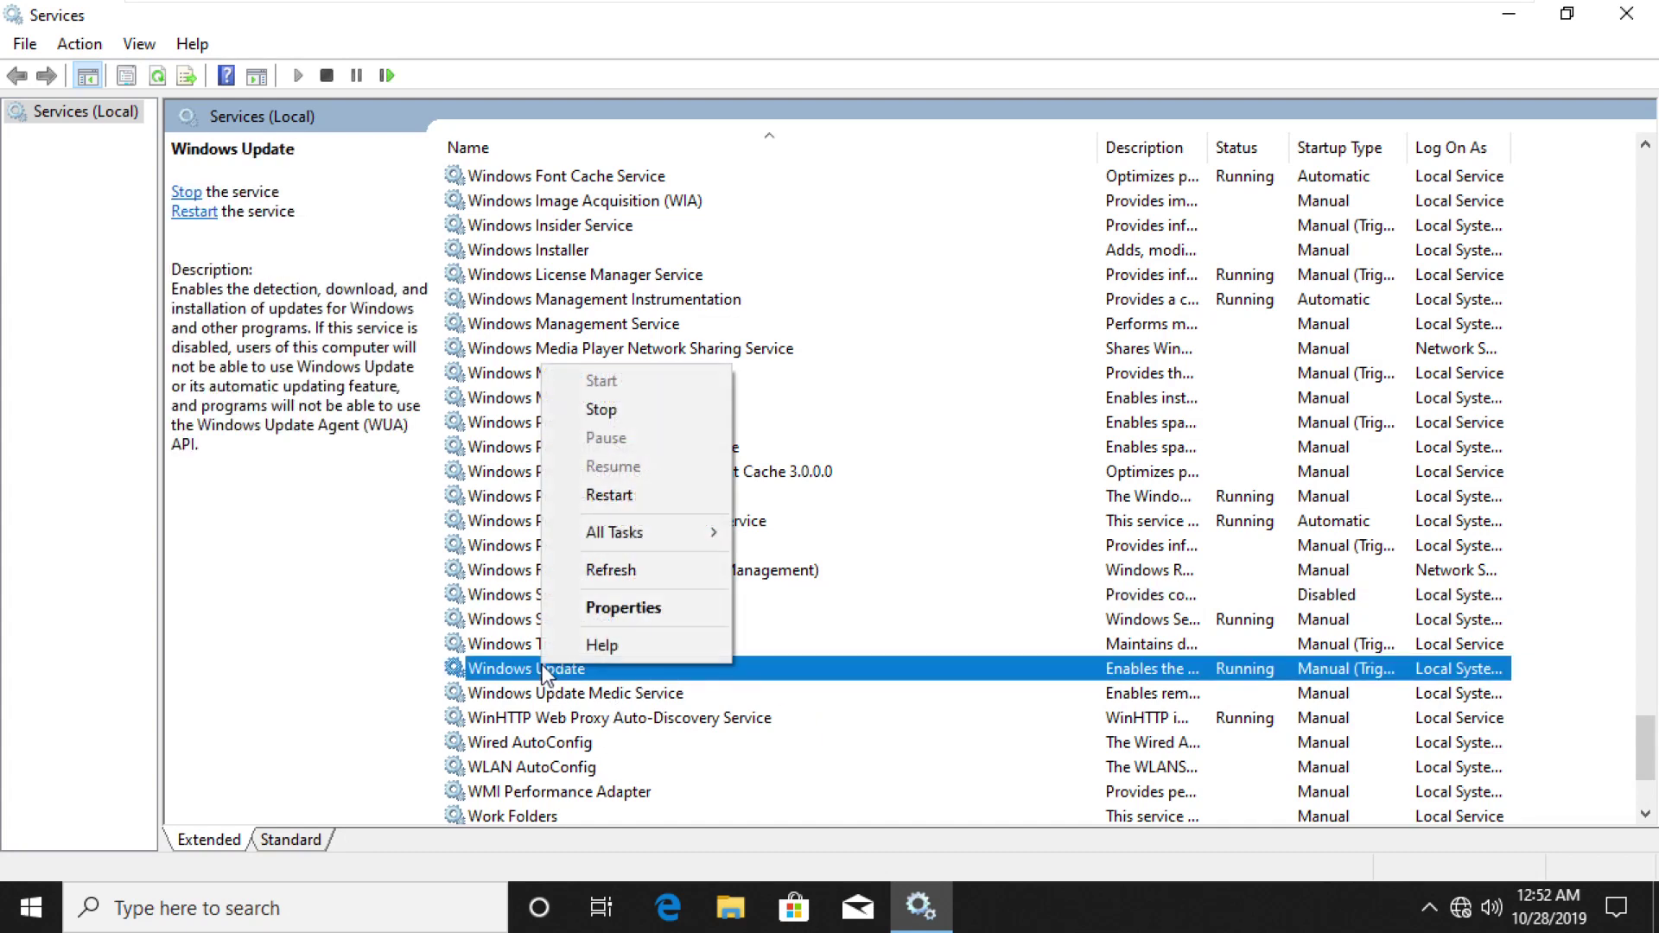
left_click(614, 612)
left_click(731, 550)
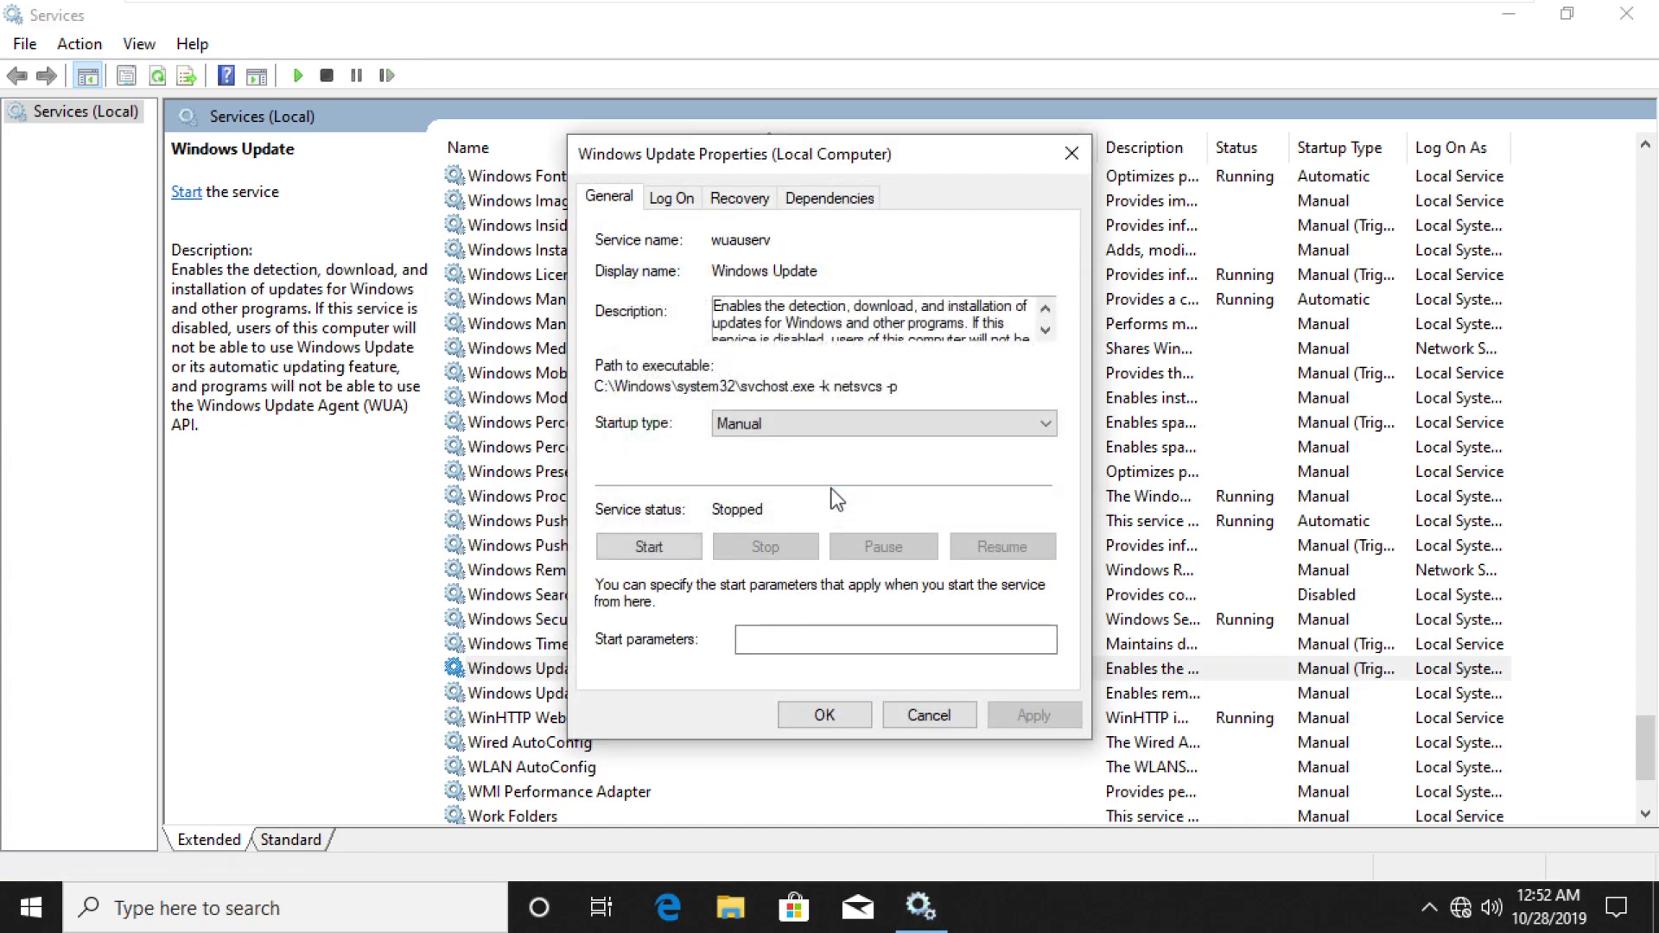
left_click(778, 430)
left_click(776, 499)
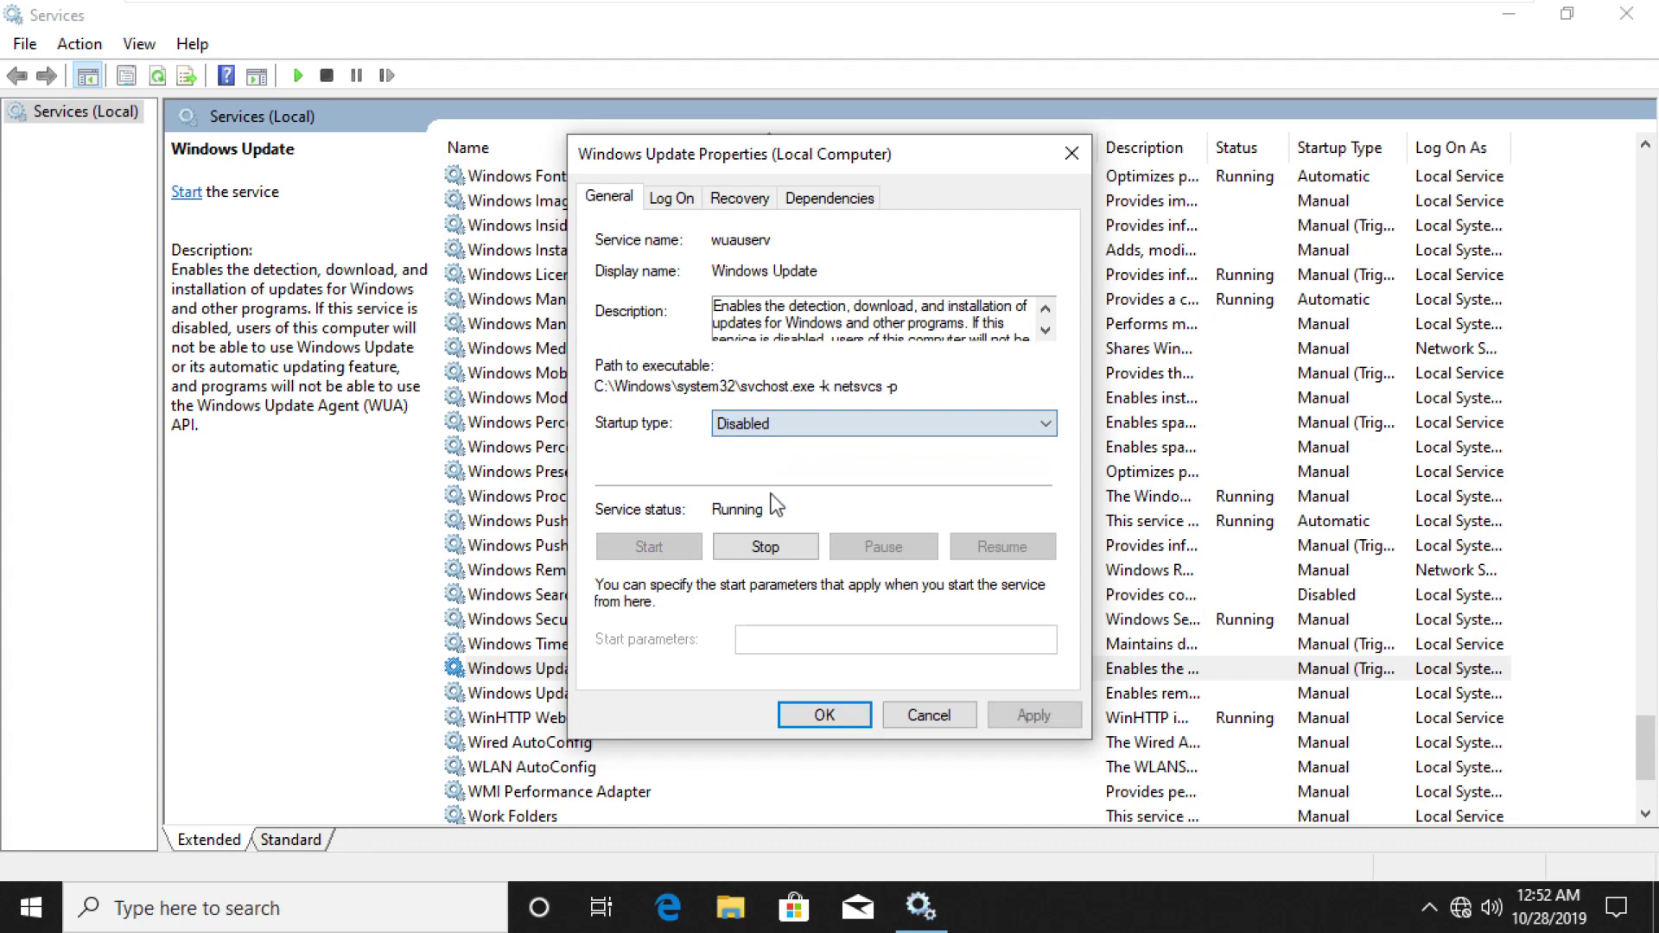
left_click(1011, 717)
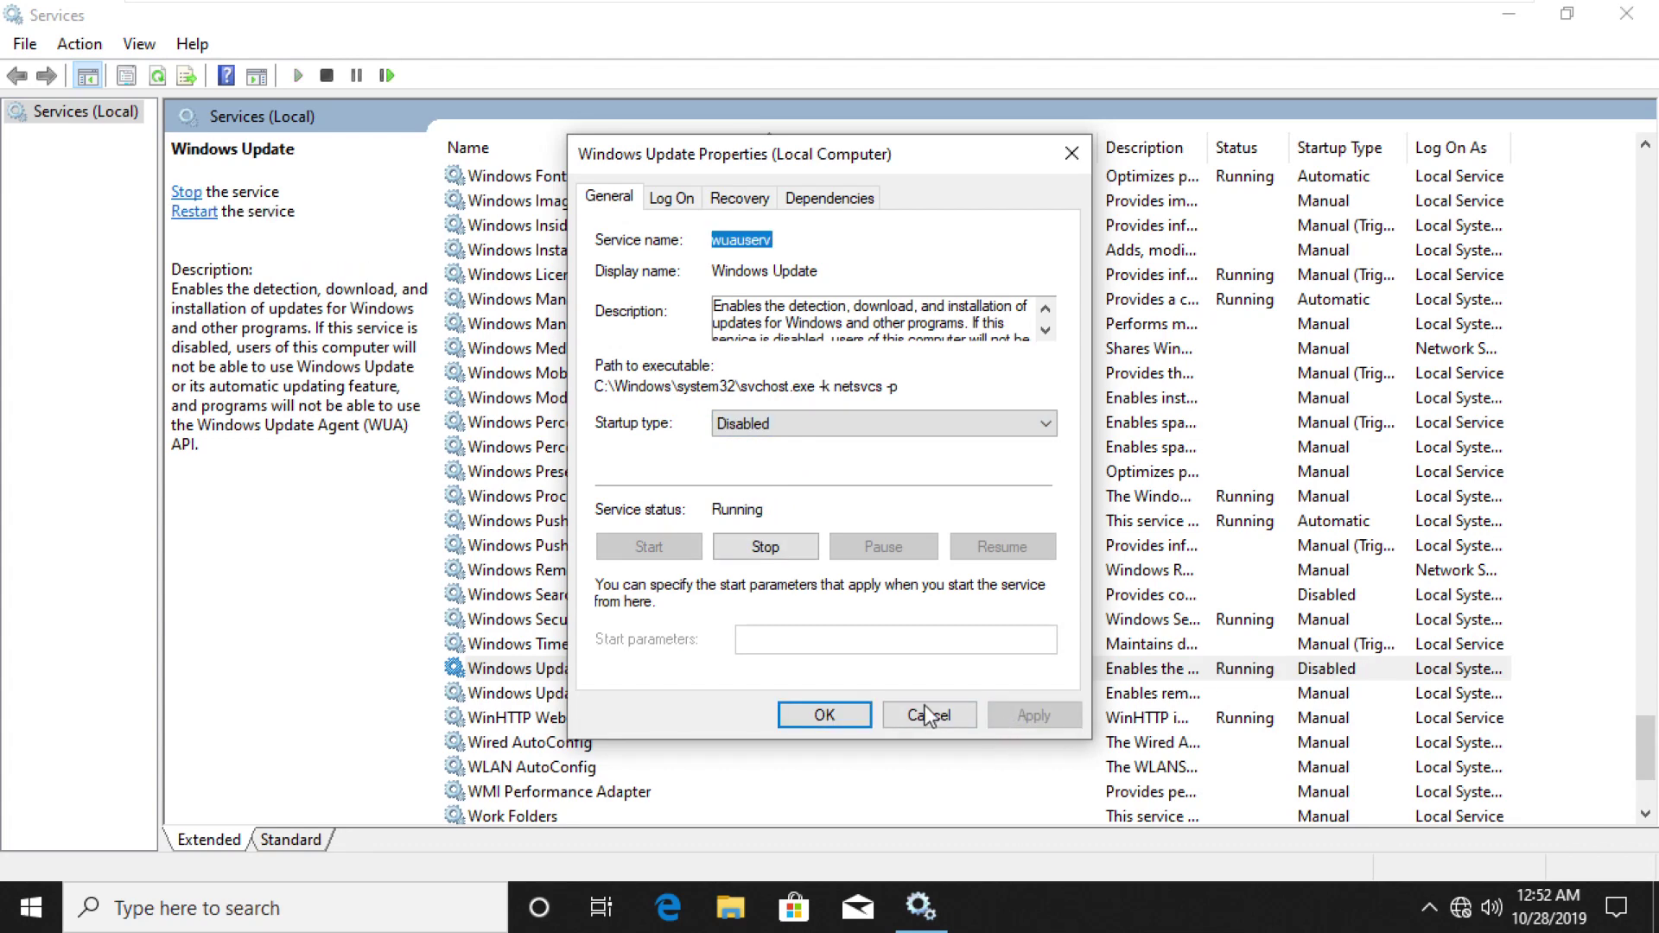
left_click(764, 548)
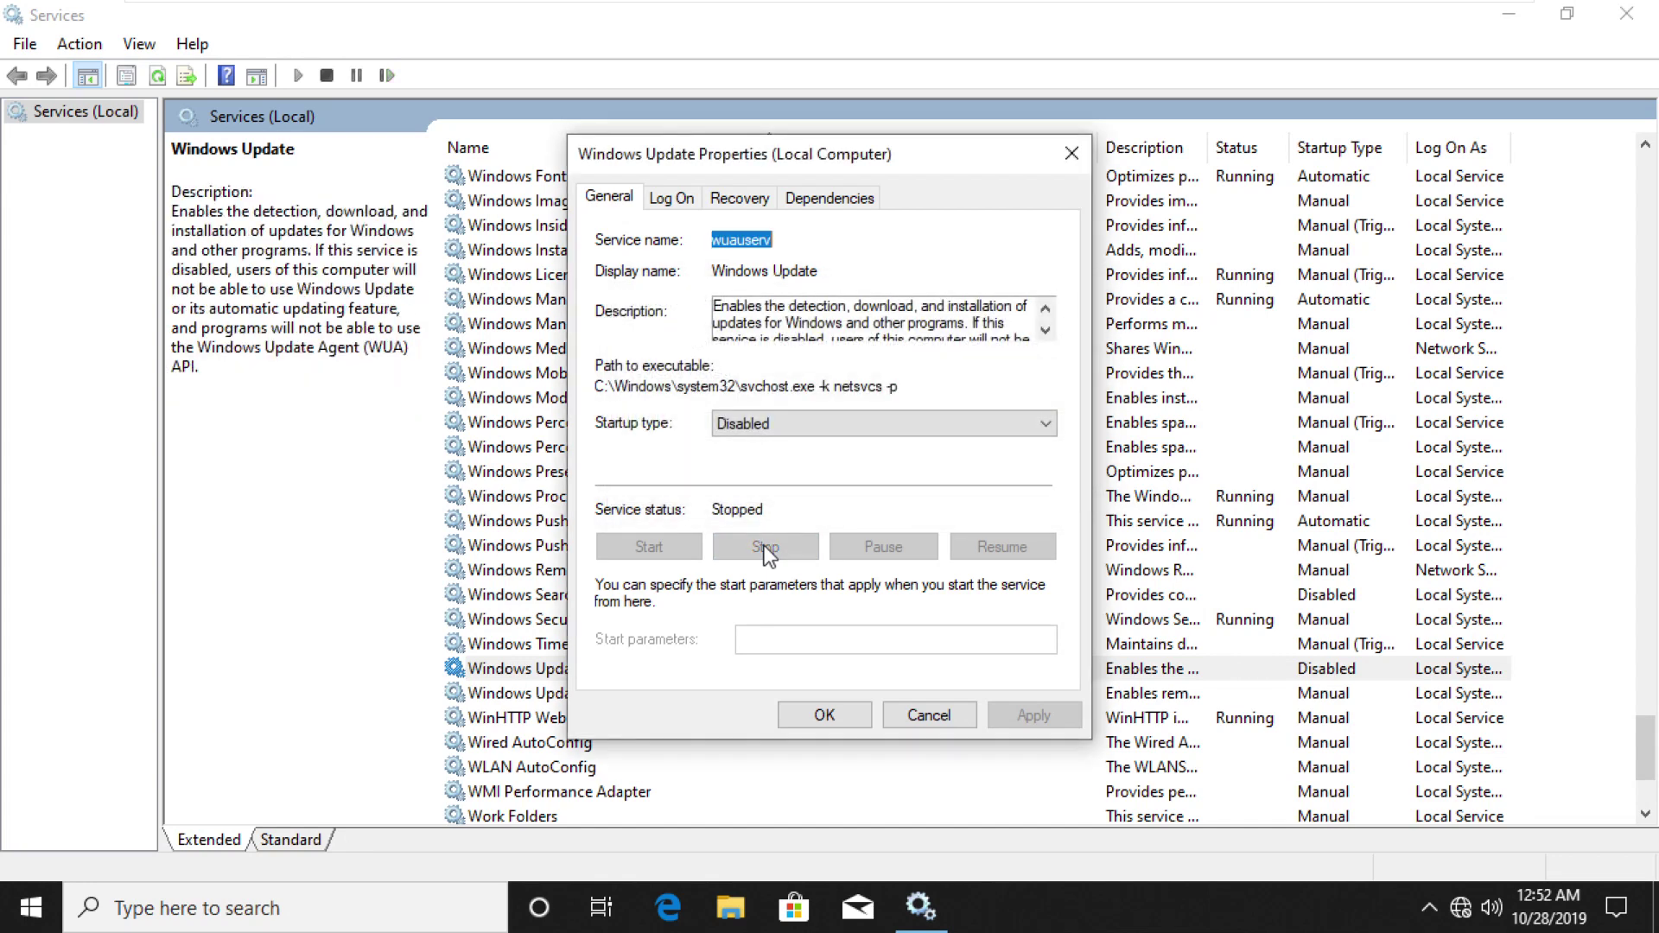
left_click(821, 714)
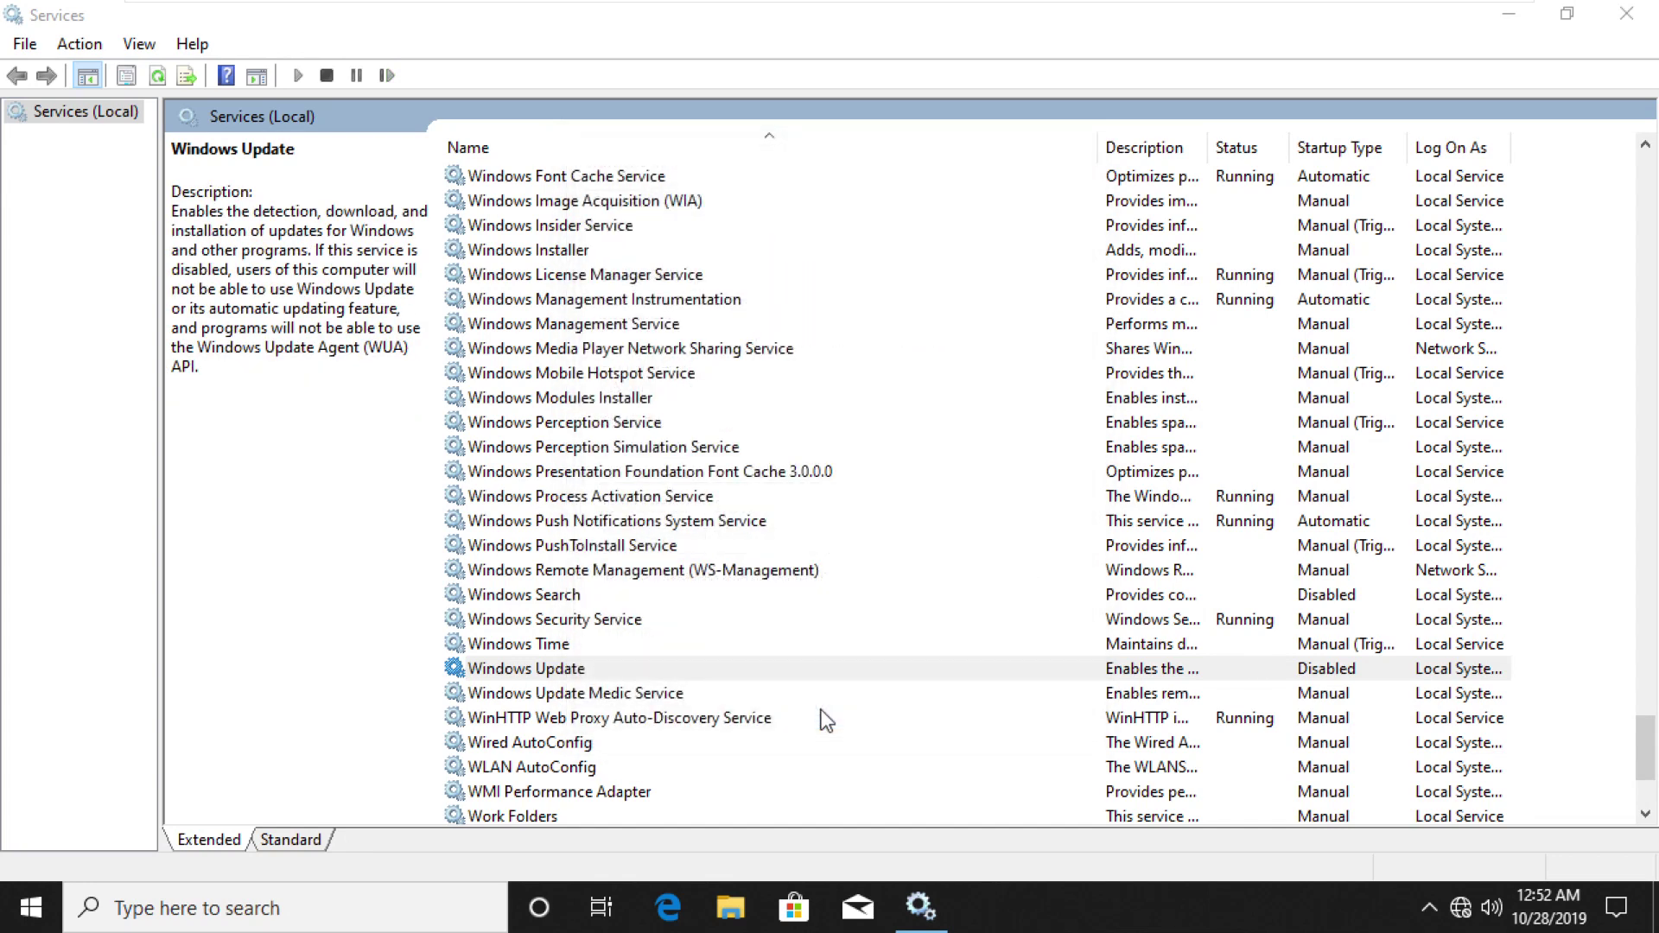
left_click(721, 675)
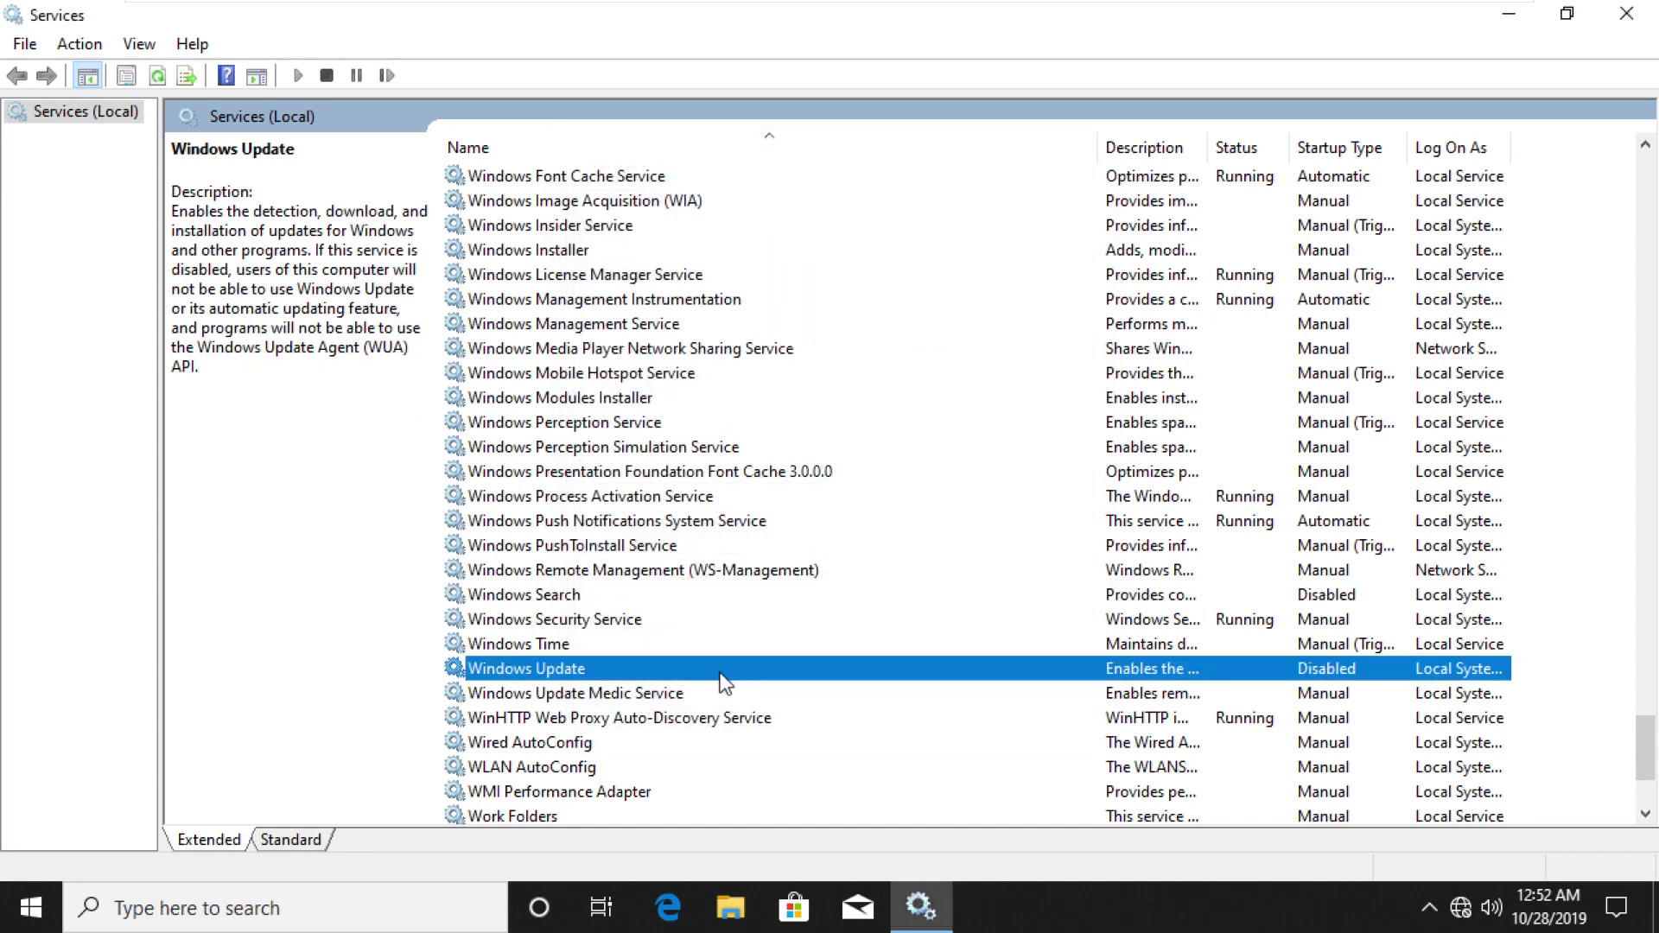
left_click(1642, 21)
Step: Restart Windows from the Shut Down dialog, then check Task Manager shows 0% disk usage
key("alt+F4")
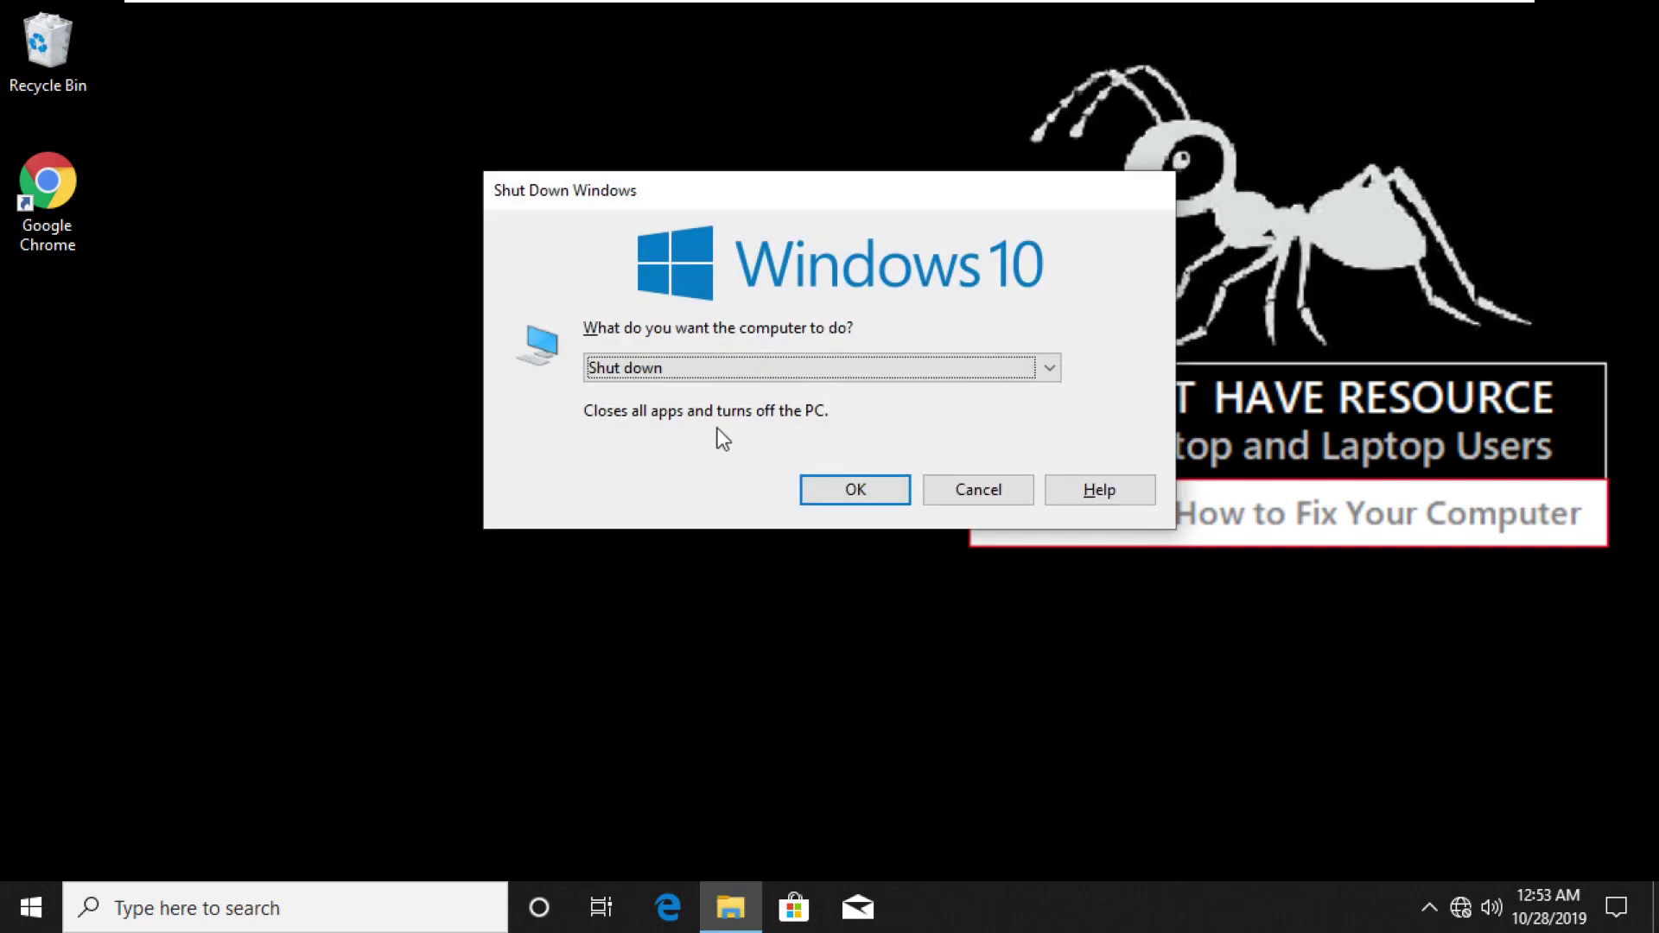
left_click(685, 374)
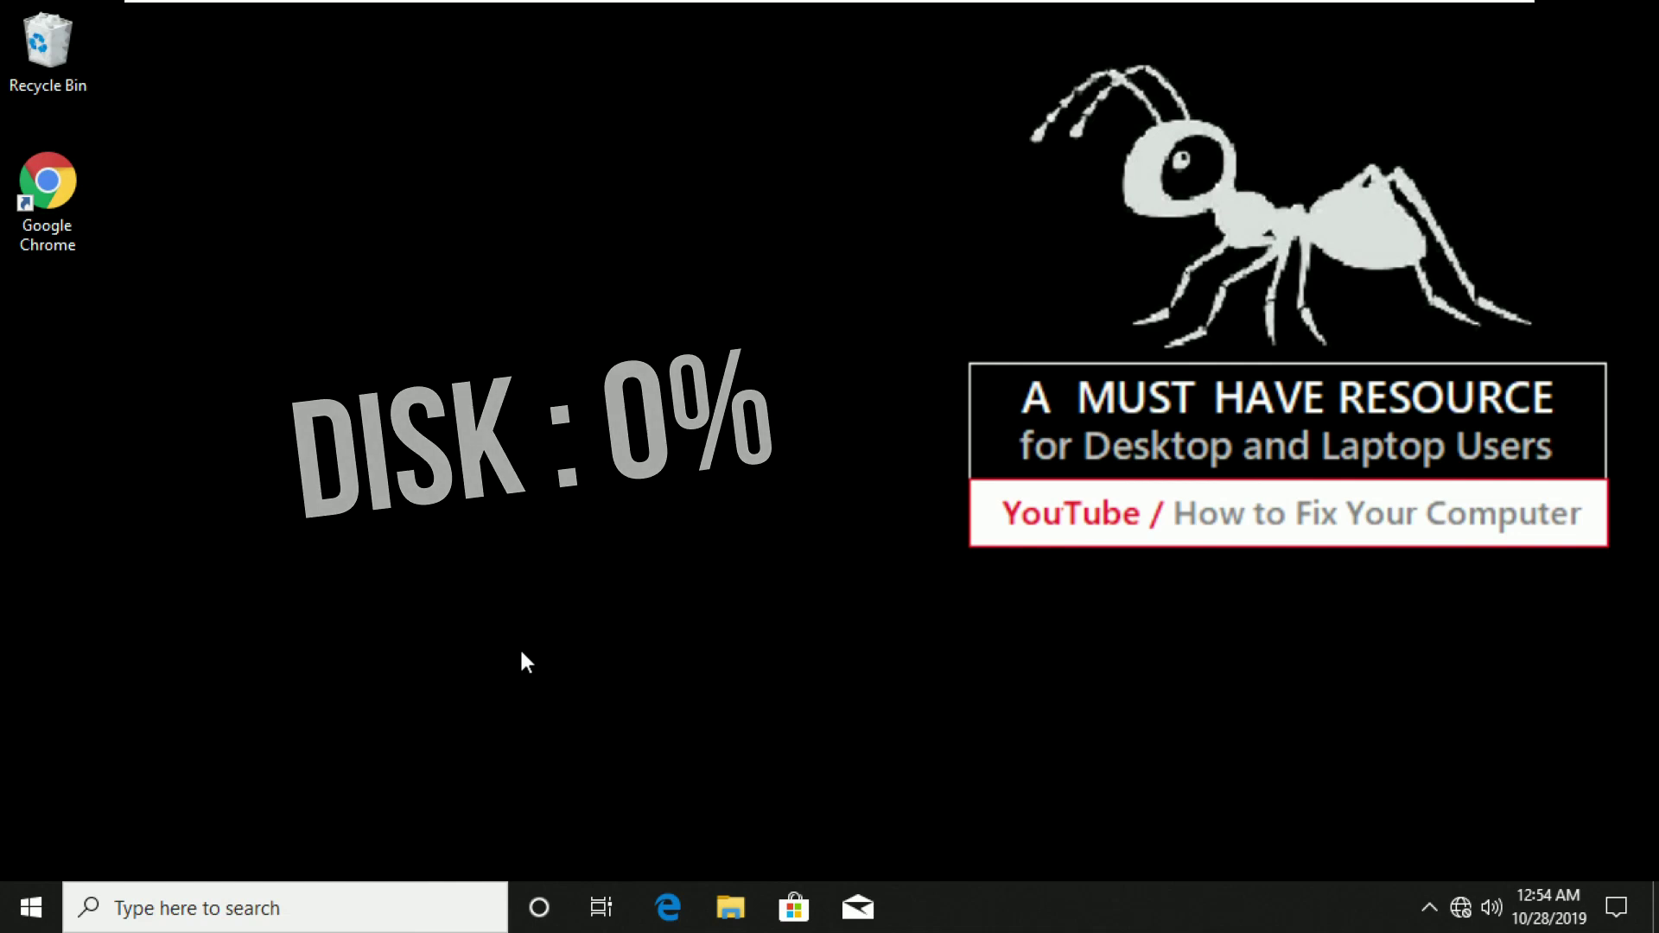
key("ctrl+shift+Escape")
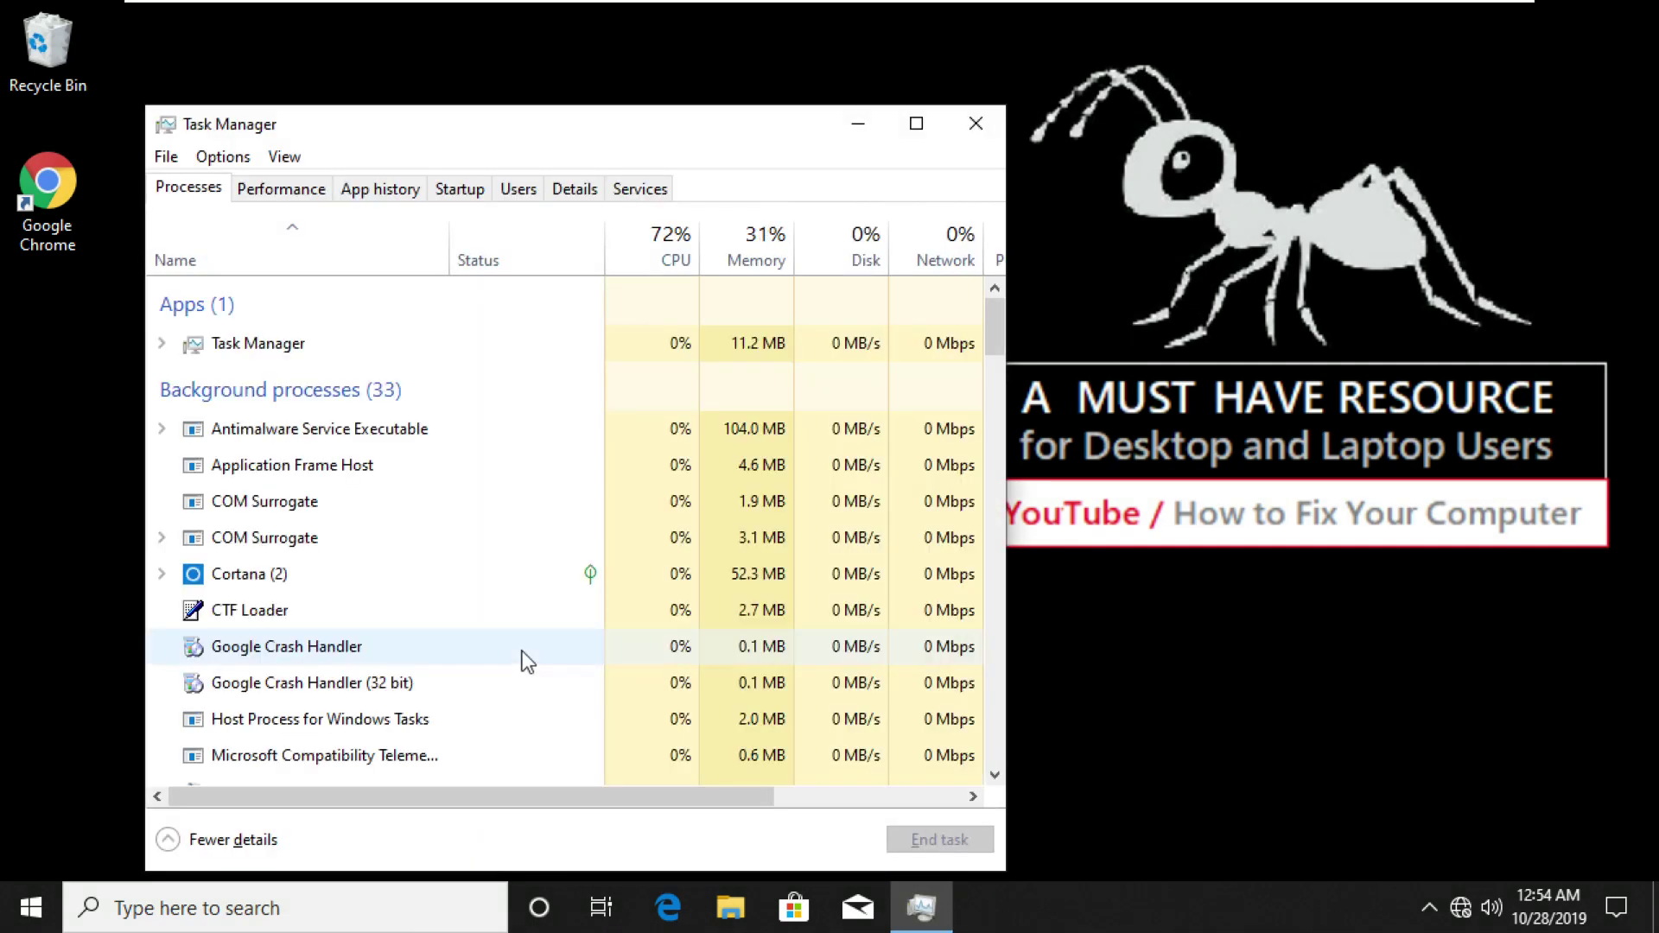